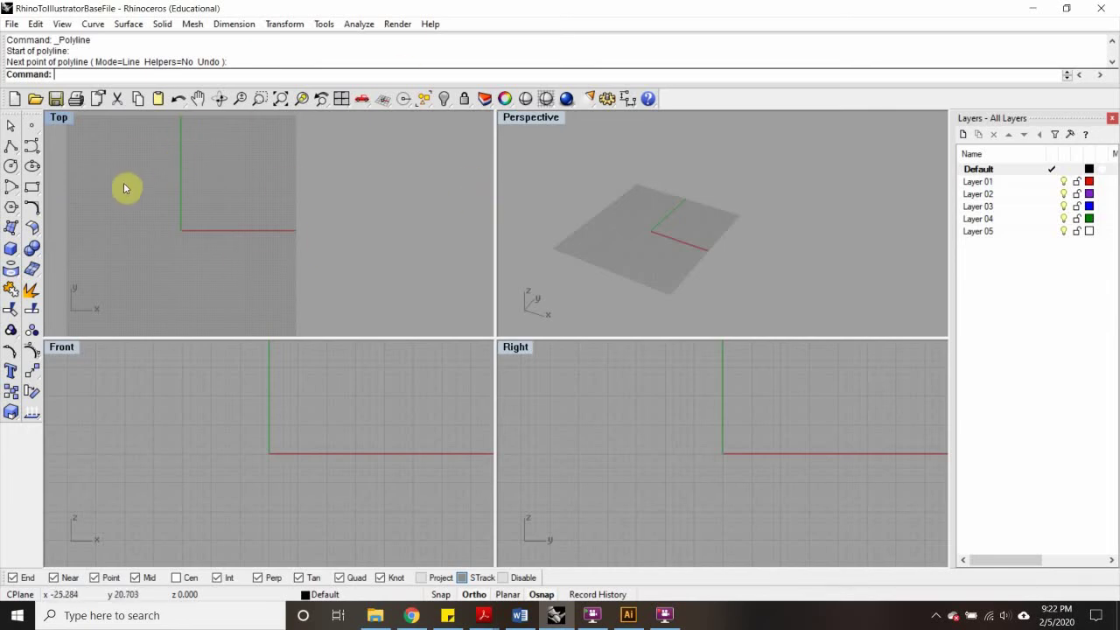
Step: Set the model units to feet, with distances displayed as feet and inches at 1' 1-1/32" precision
double_click(57, 119)
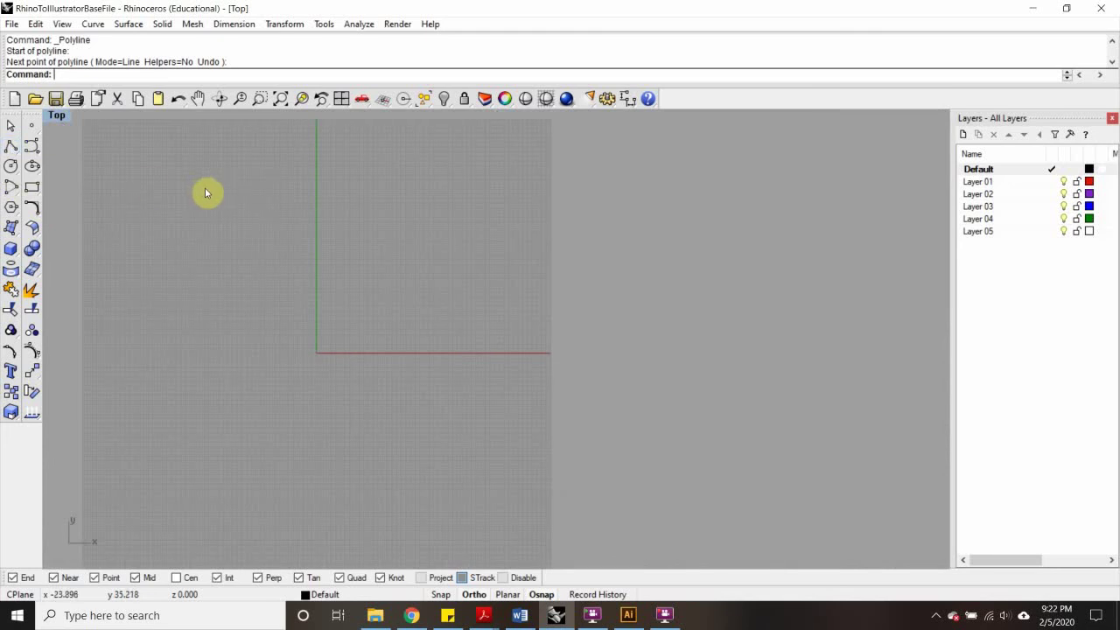
type("UNits")
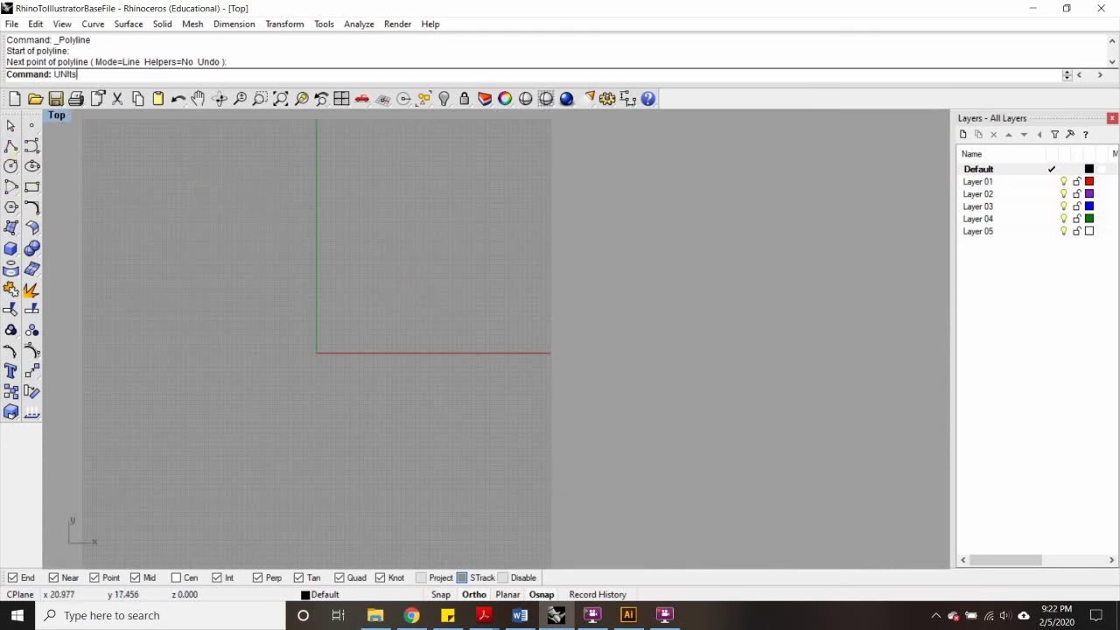
key("Return")
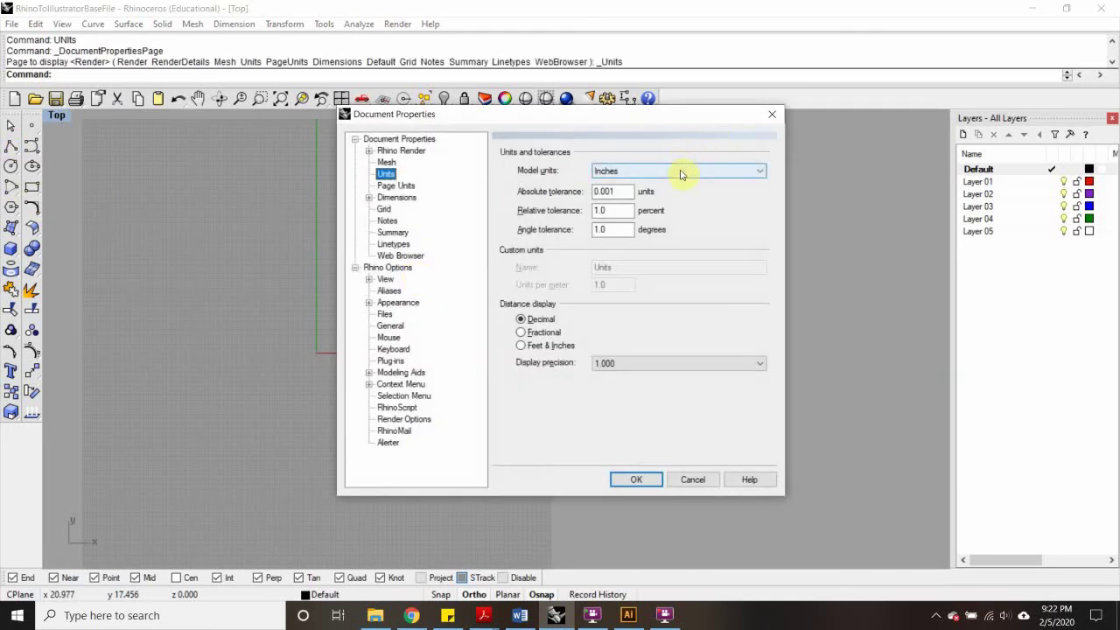
left_click(681, 173)
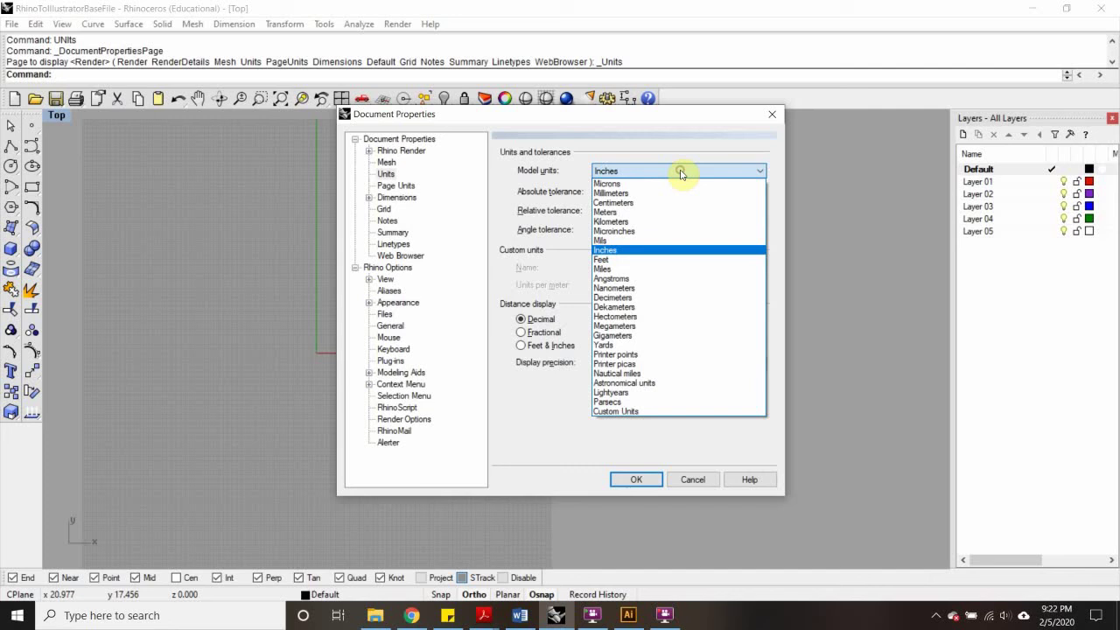
left_click(616, 259)
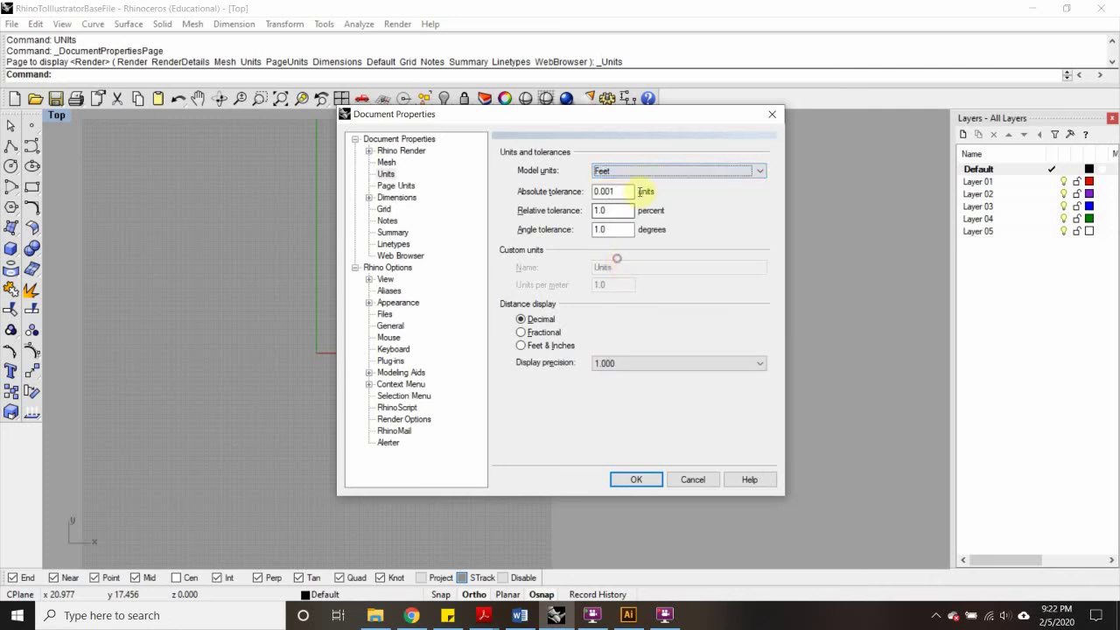
left_click(526, 347)
left_click(615, 367)
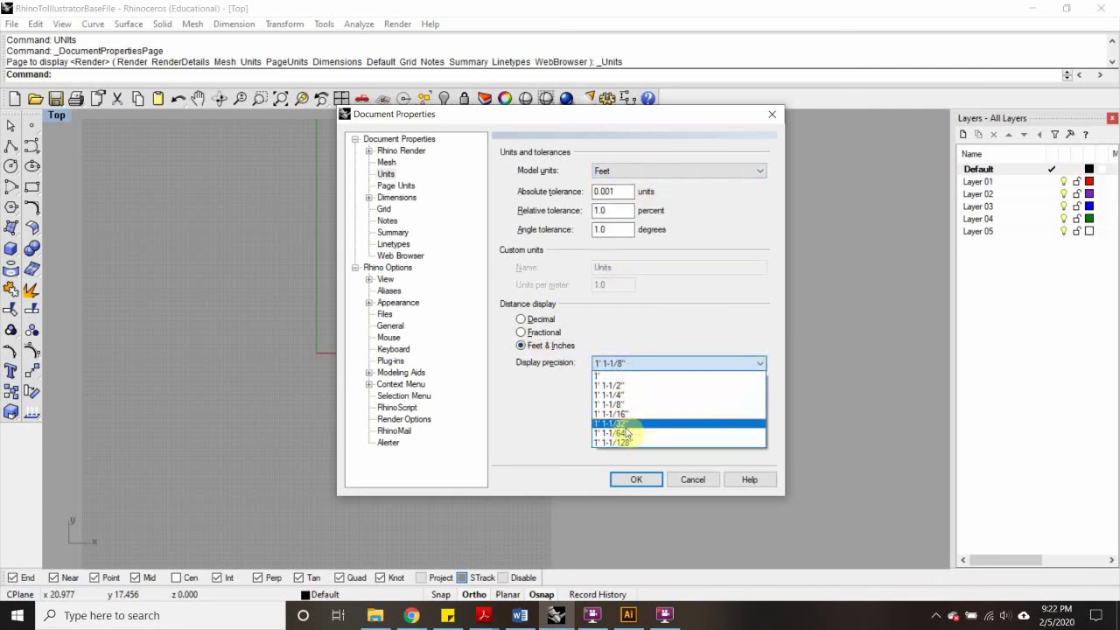
left_click(625, 423)
left_click(638, 479)
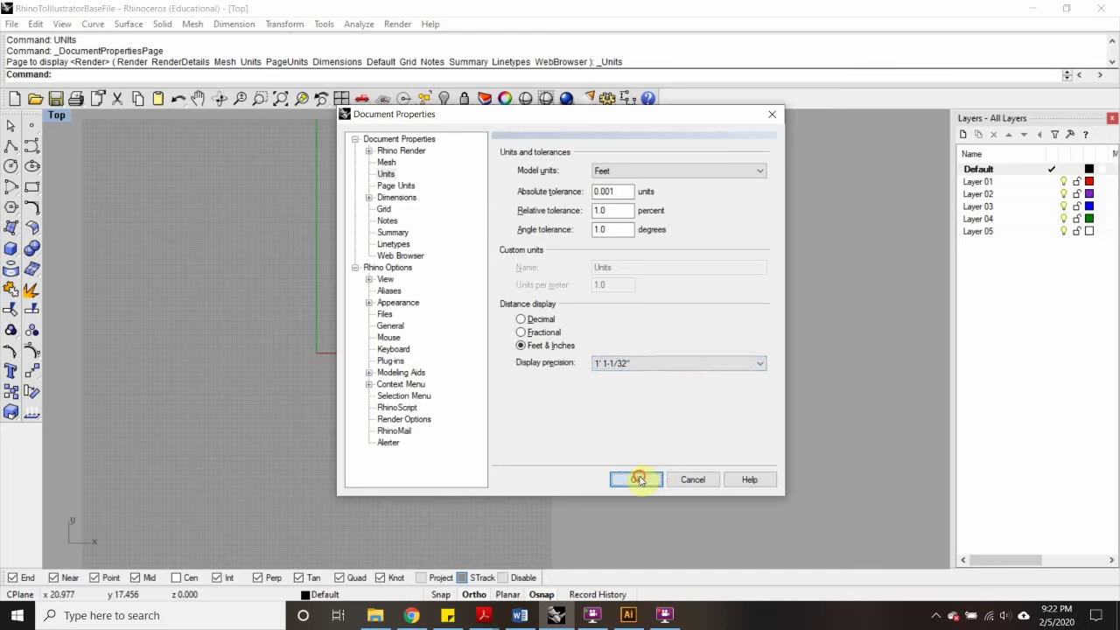
left_click(503, 341)
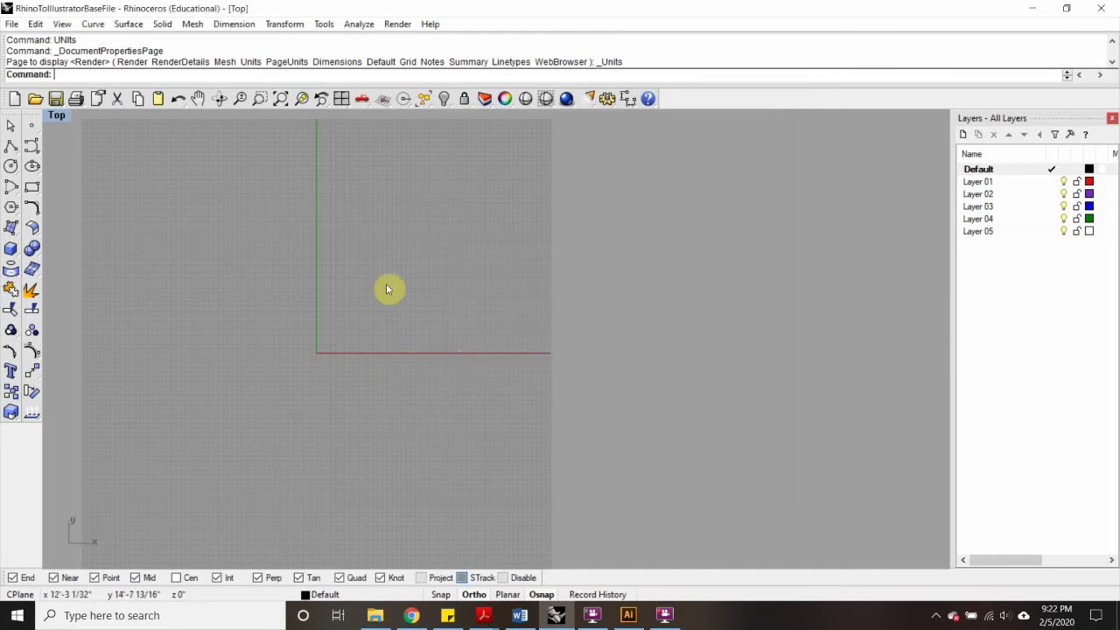
Step: Start a polyline in the Top view beyond the grid's positive X end with a 2' horizontal segment
left_click(11, 145)
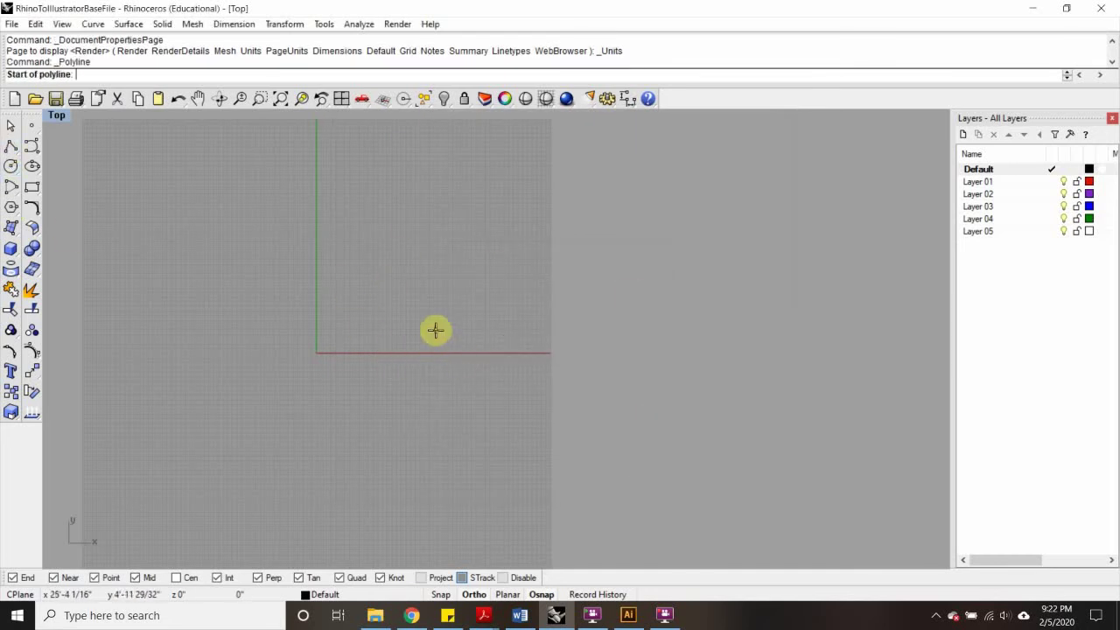
left_click(642, 363)
scroll(732, 349, "down", 3)
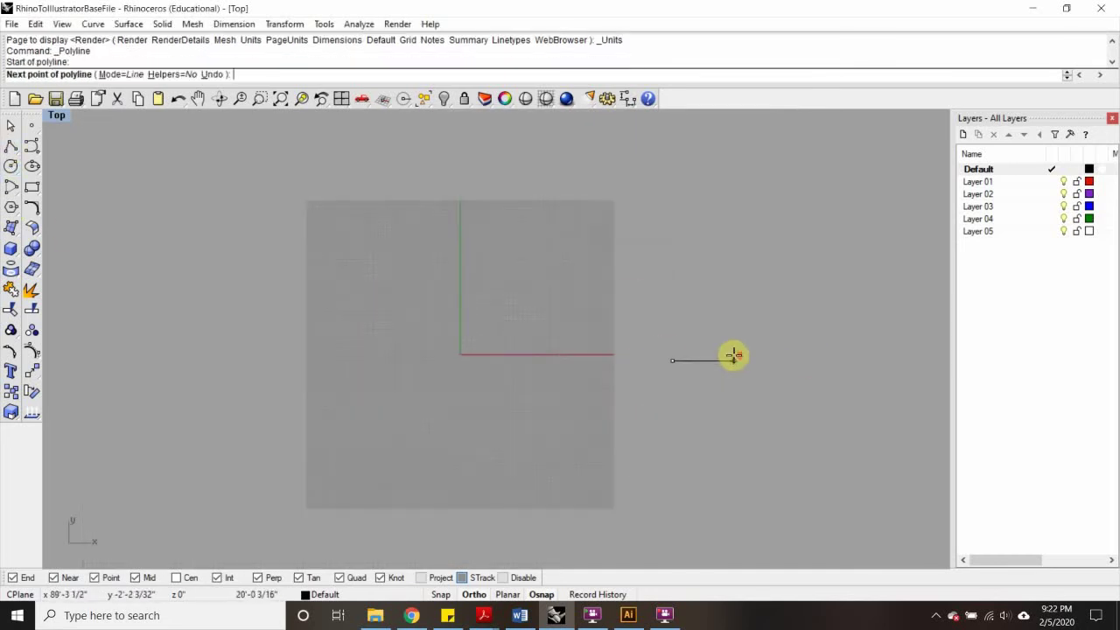
right_click_drag(732, 354, 502, 364)
scroll(533, 364, "up", 5)
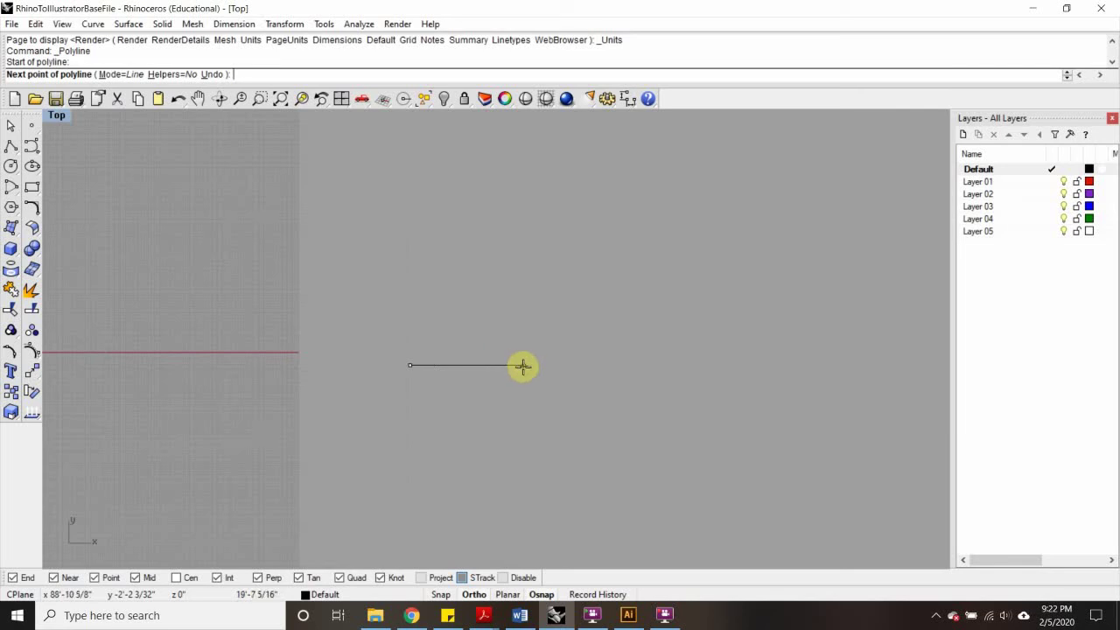
type("2'")
key("Return")
left_click(549, 326)
Step: Continue the polyline with a 3' side upward and a 2' side back, closing it into a rectangle at the start point
scroll(401, 391, "up", 5)
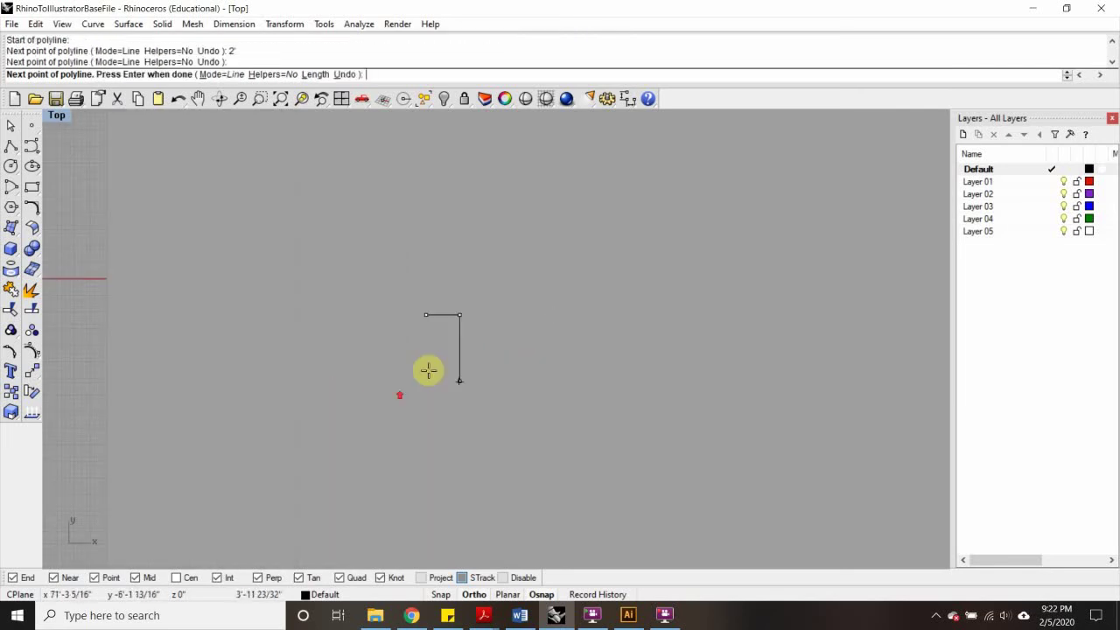
type("3'")
key("Return")
left_click(475, 230)
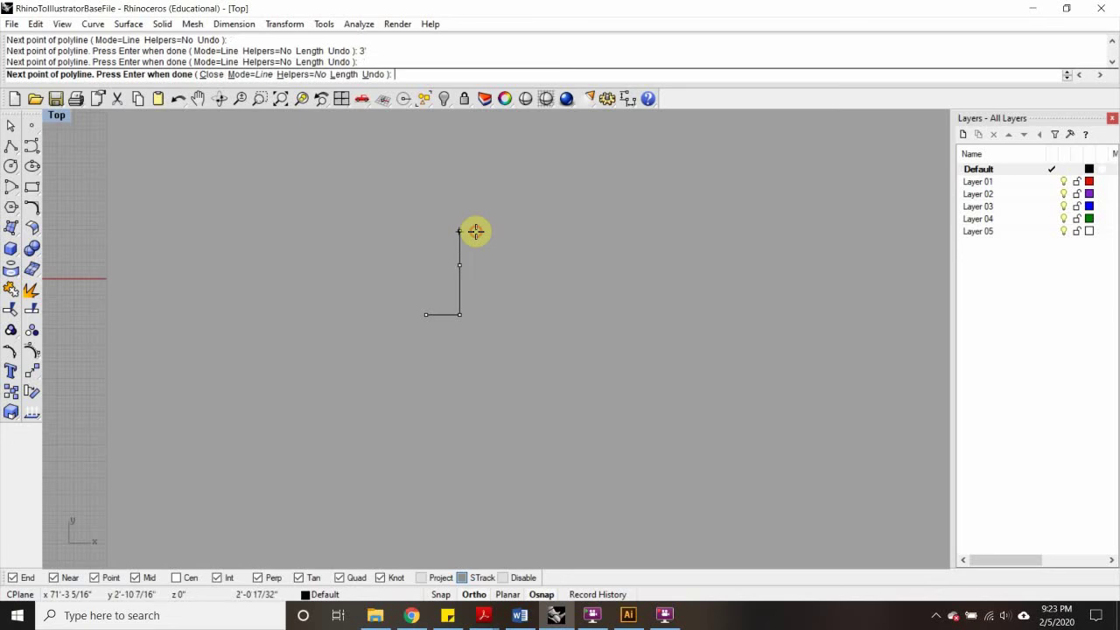
scroll(408, 309, "up", 5)
type("2'")
key("Return")
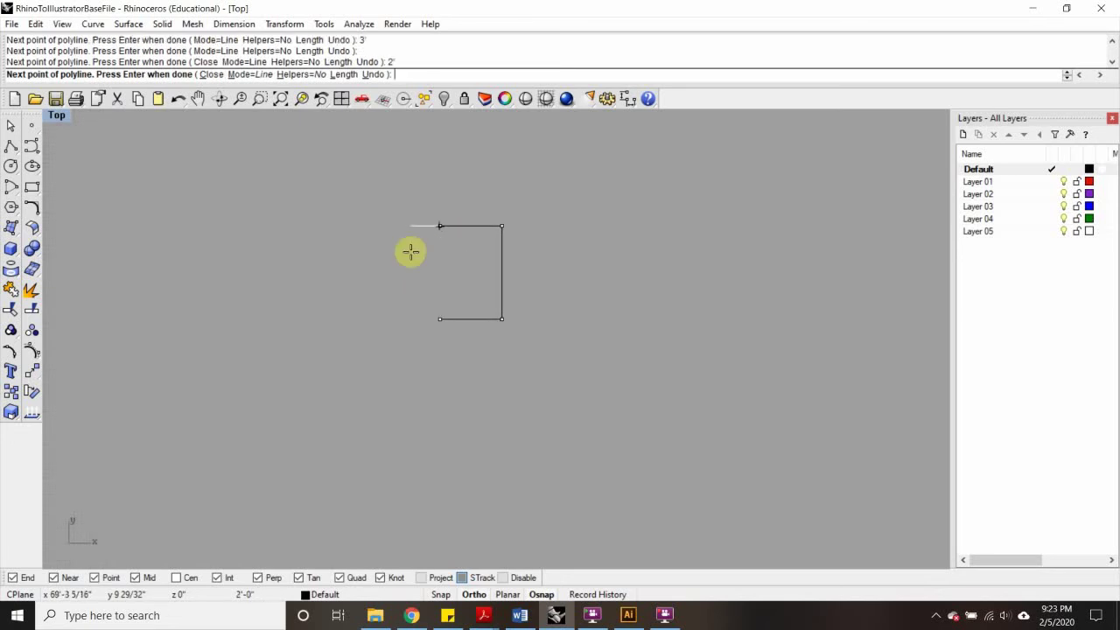
left_click(410, 251)
left_click(453, 321)
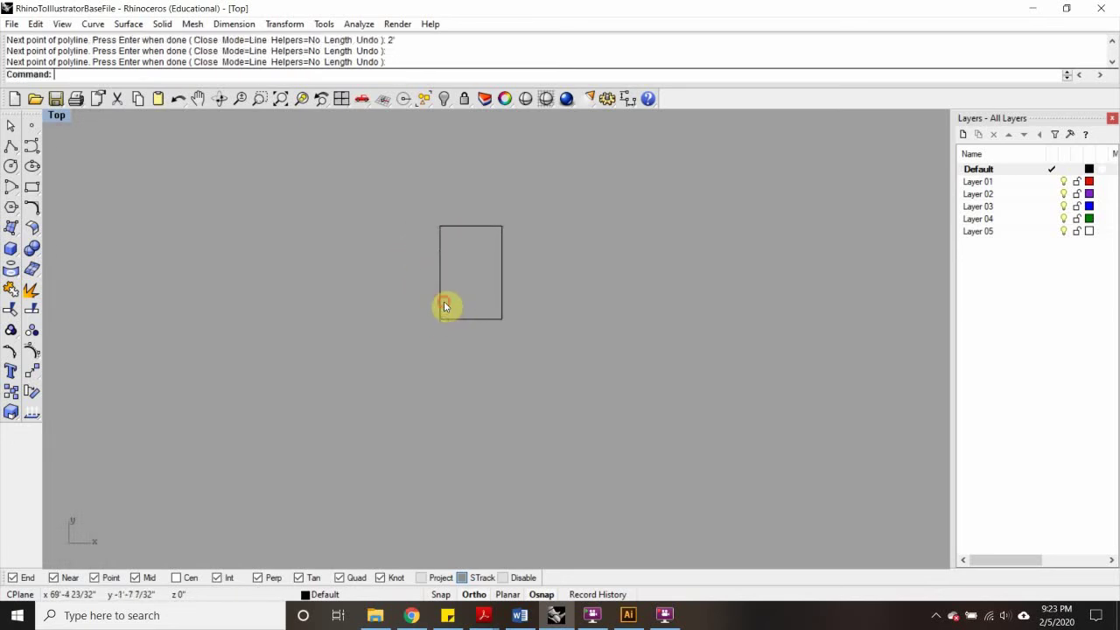
Step: Extrude the rectangle 5' upward into a capped box with ExtrudeCrv in the Perspective view
left_click(444, 307)
double_click(57, 116)
right_click_drag(686, 256, 731, 251)
double_click(528, 117)
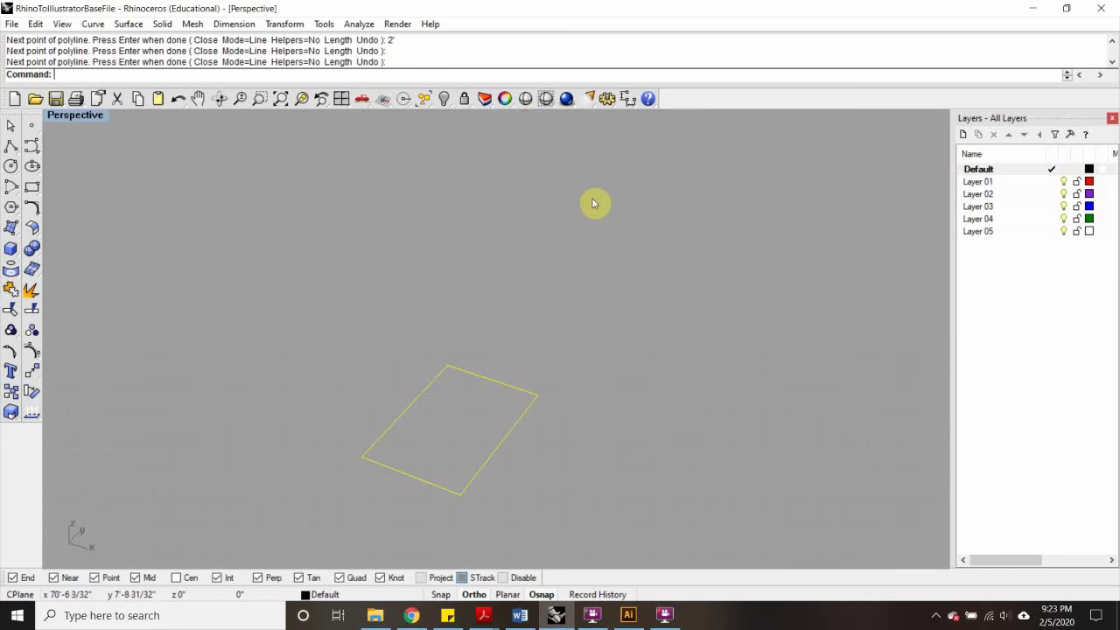
type("Extrudecrv")
key("Return")
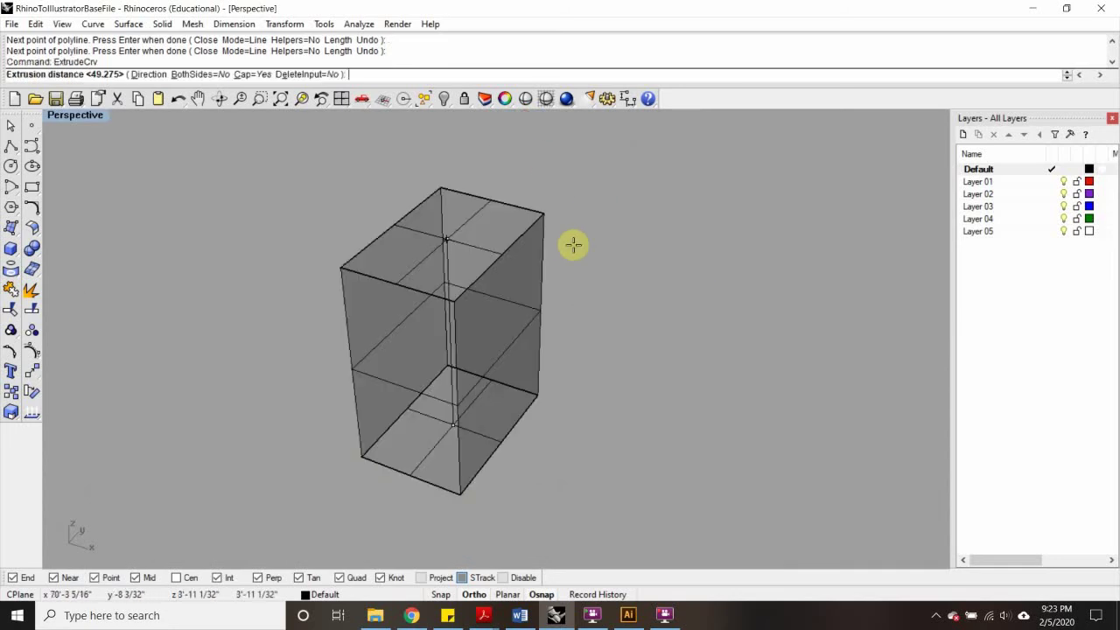
type("5'")
key("Return")
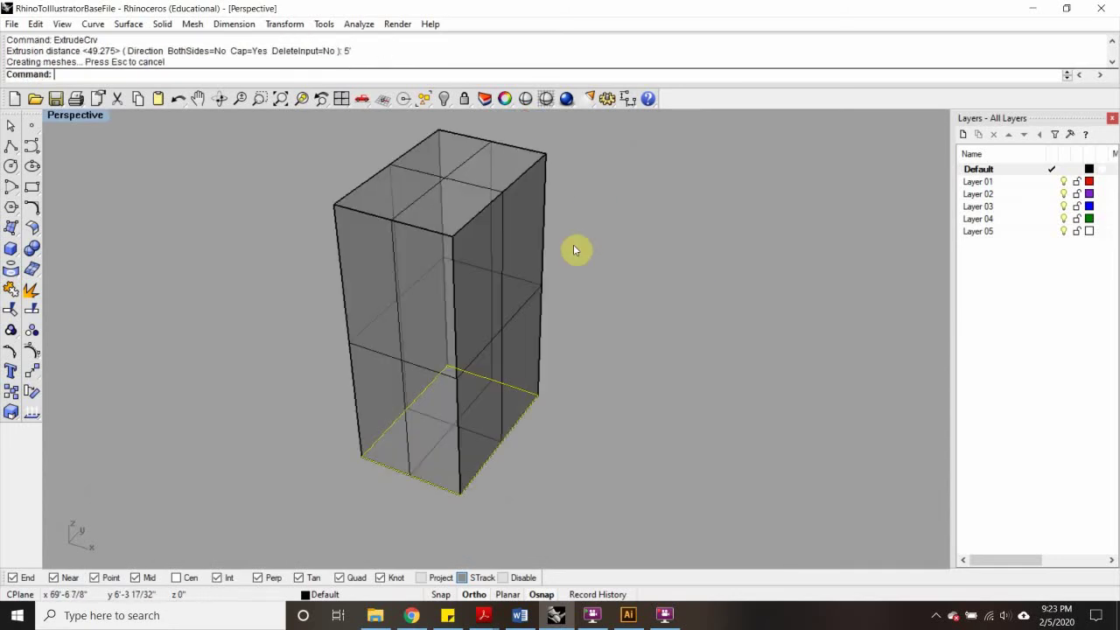
Step: Draw a circle centred on the box's base in the Top view, small enough to fit inside the rectangle
scroll(502, 366, "down", 4)
right_click_drag(502, 367, 385, 367)
scroll(517, 308, "up", 6)
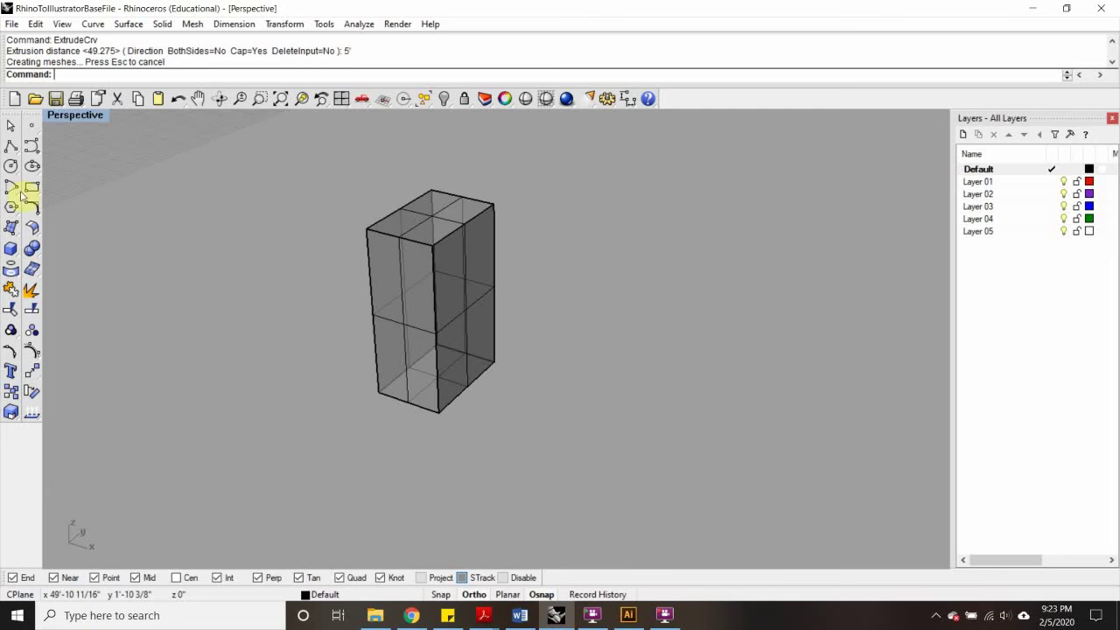
left_click(11, 167)
double_click(59, 119)
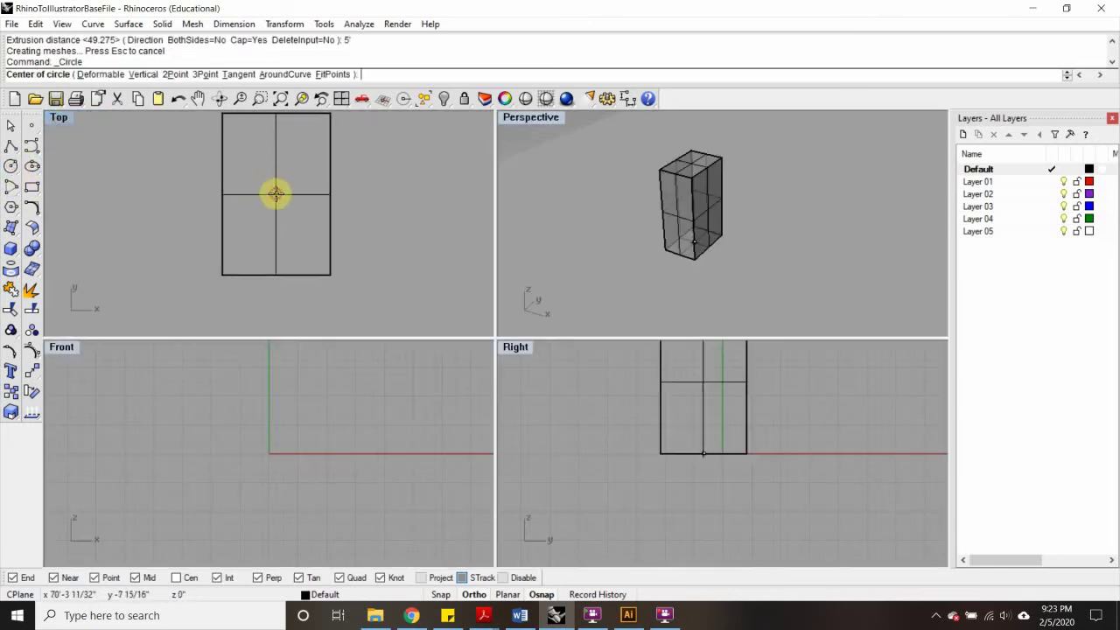
left_click(276, 194)
left_click(289, 237)
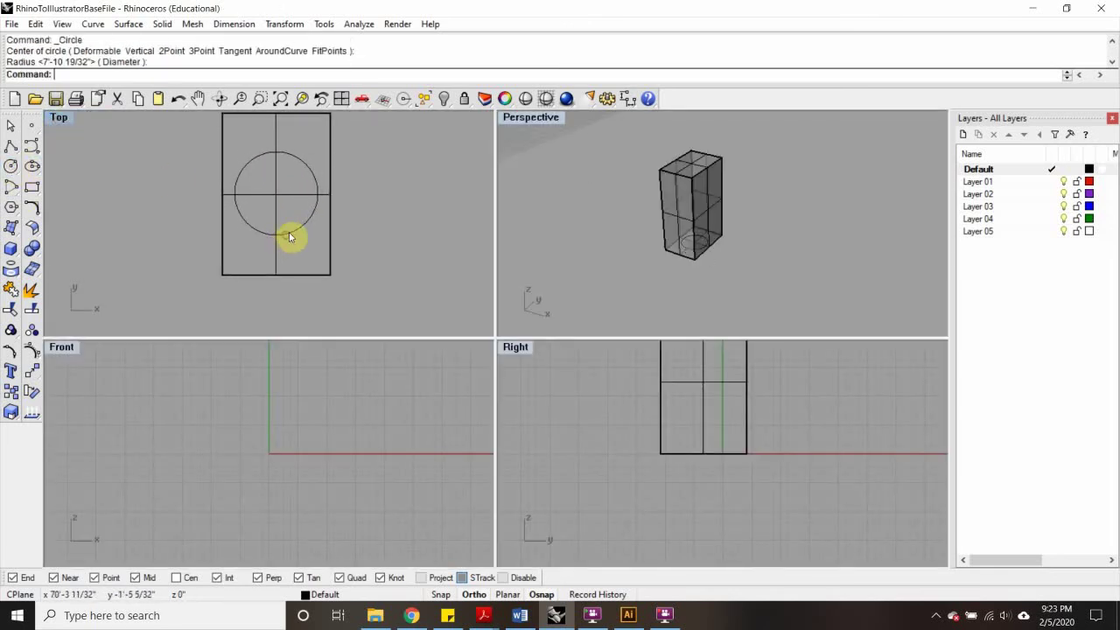
Step: Extrude the circle upward into a capped cylinder reaching slightly above half the box's height
left_click(290, 235)
type("EXT")
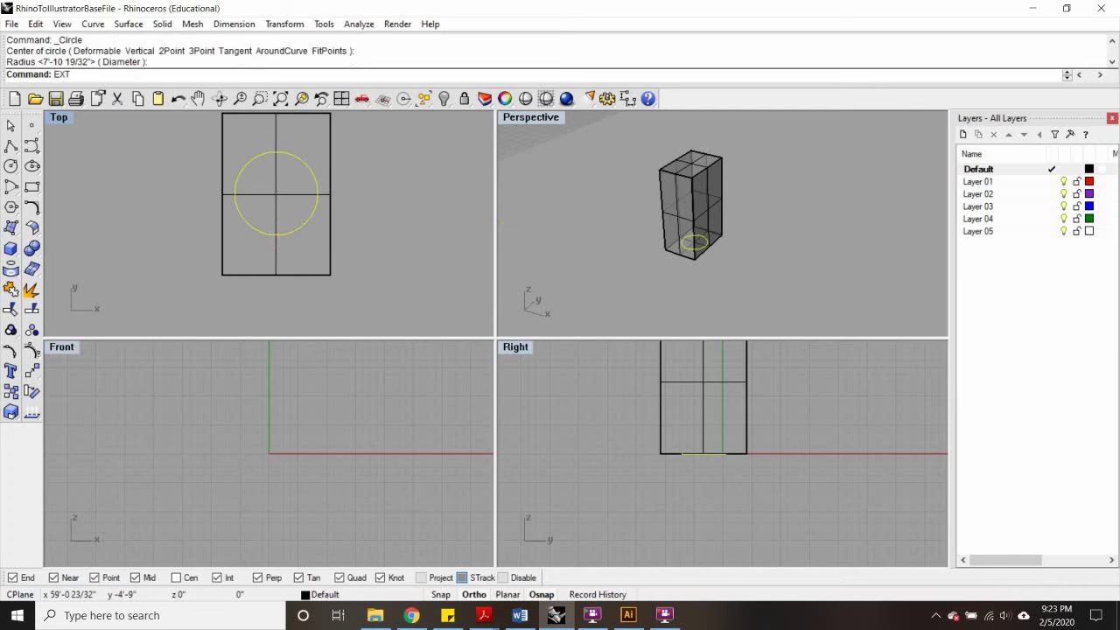
type("ru")
key("Return")
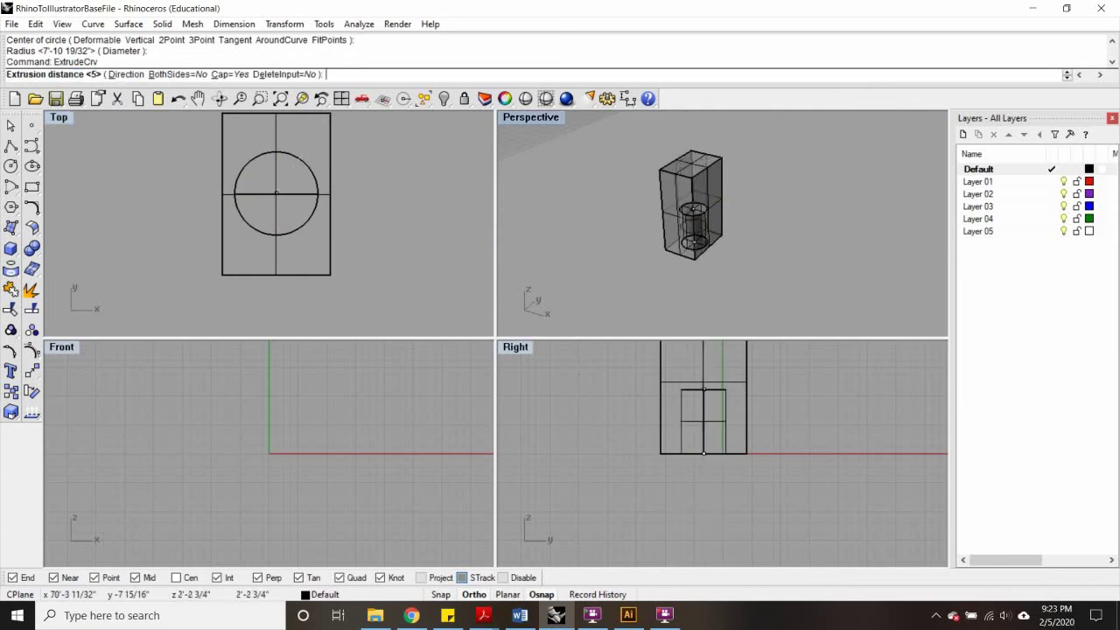
scroll(761, 175, "up", 5)
scroll(763, 172, "down", 3)
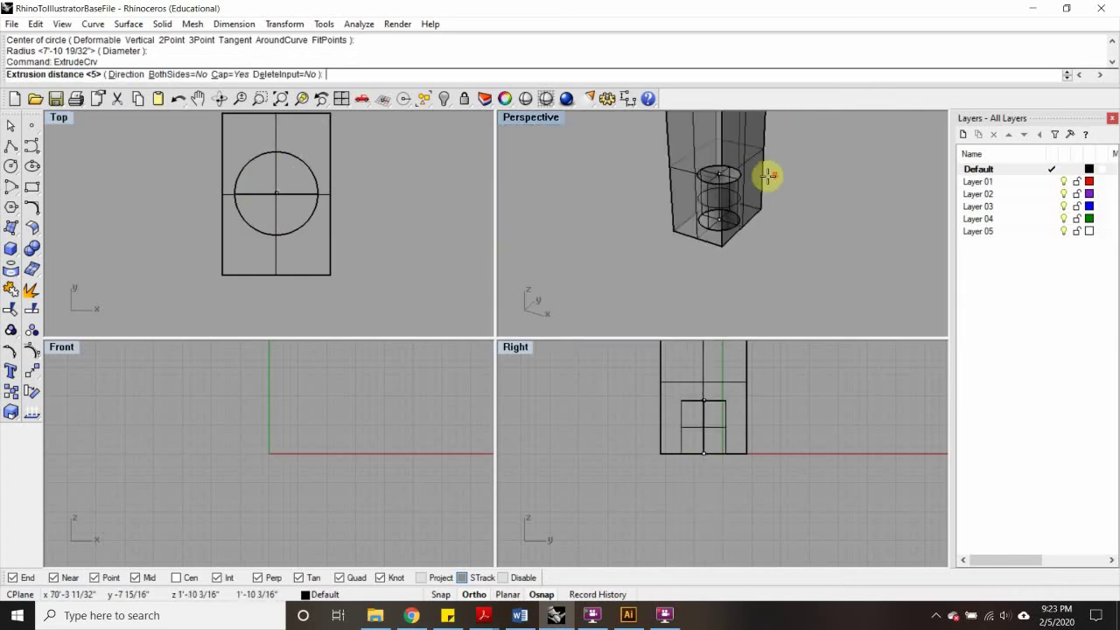
left_click(820, 148)
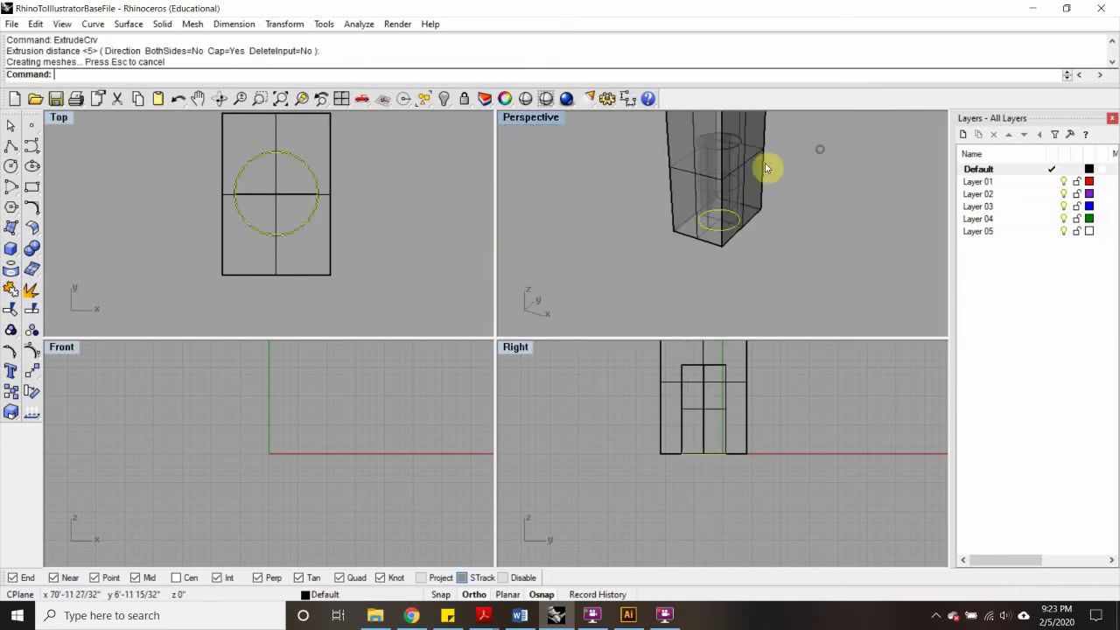
Step: Move the cylinder down slightly in the Right view so it protrudes below the box's base
type("M")
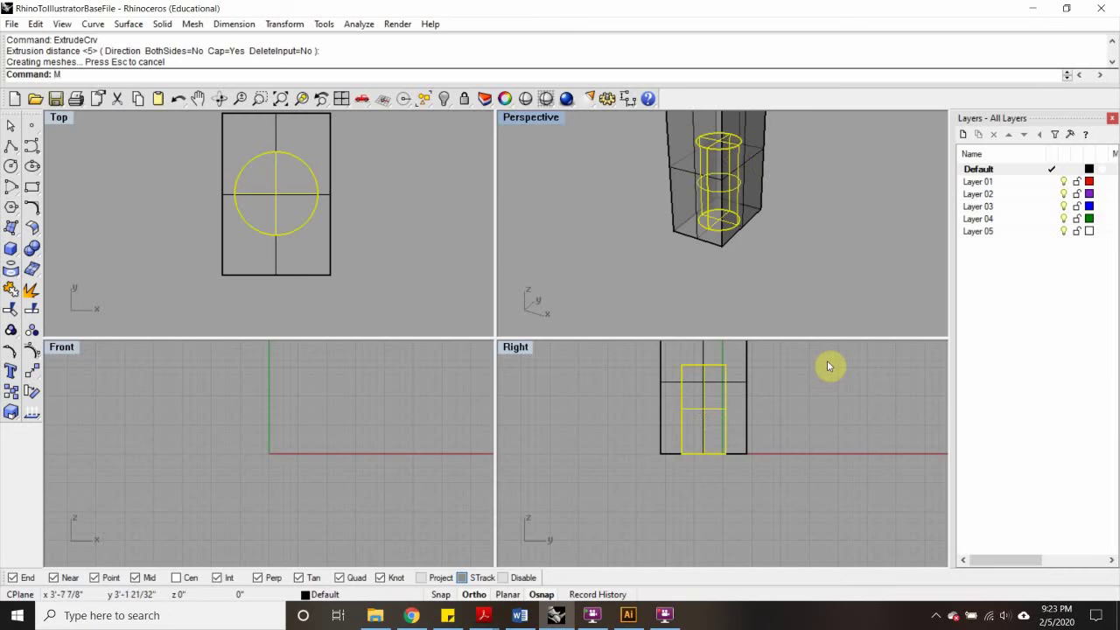
key("Return")
left_click(811, 365)
left_click(812, 373)
left_click(809, 274)
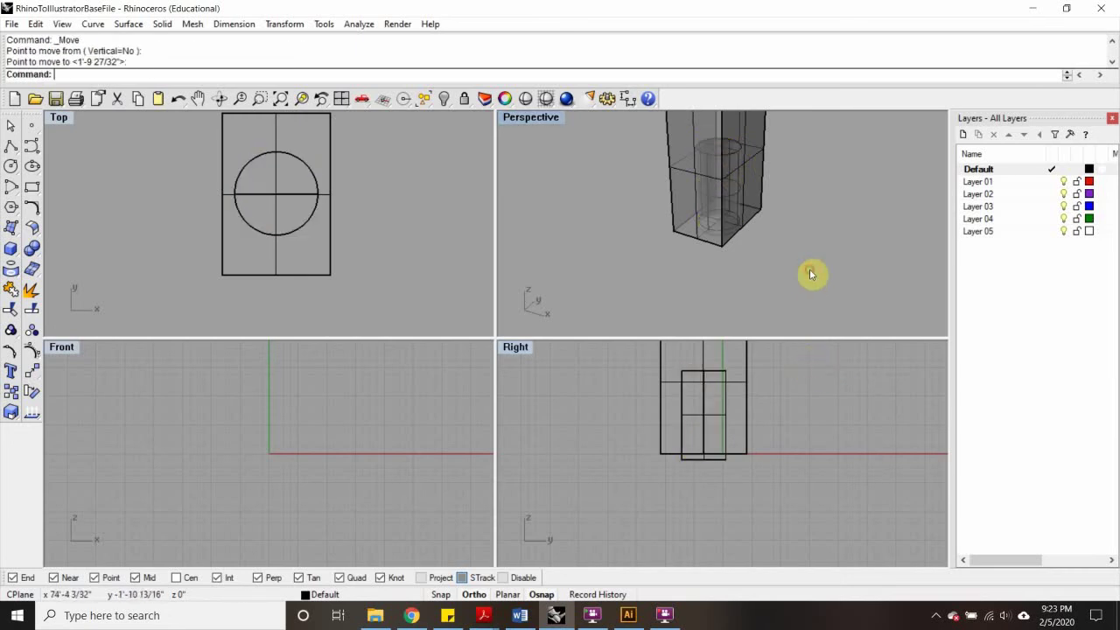
Step: Subtract the cylinder from the box with BooleanDifference, keeping the input cylinder
type("Boolea")
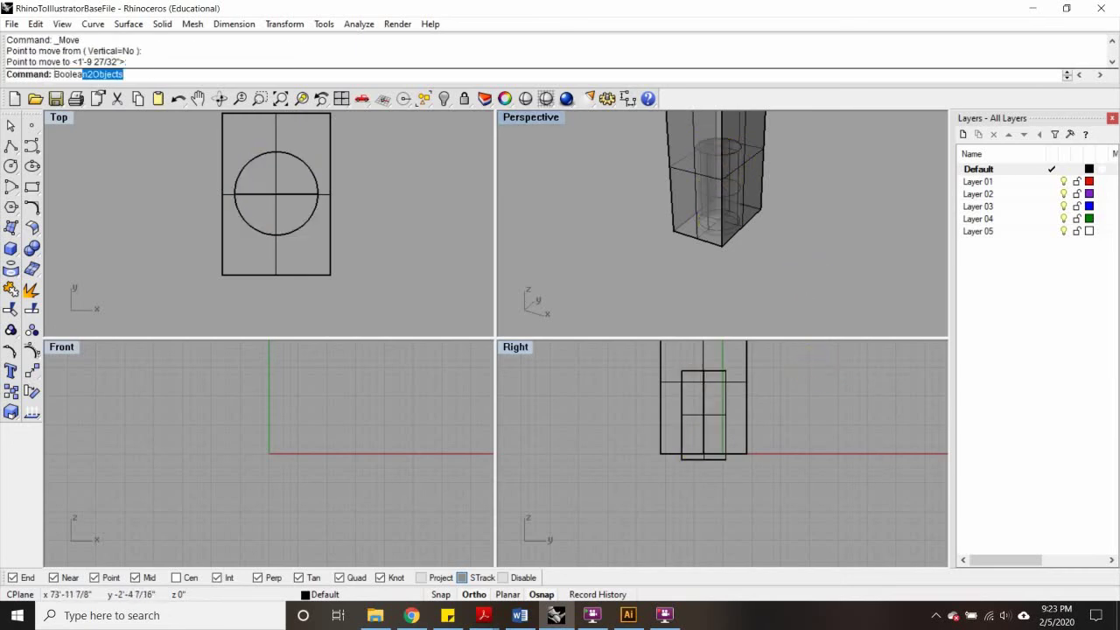
type("nS")
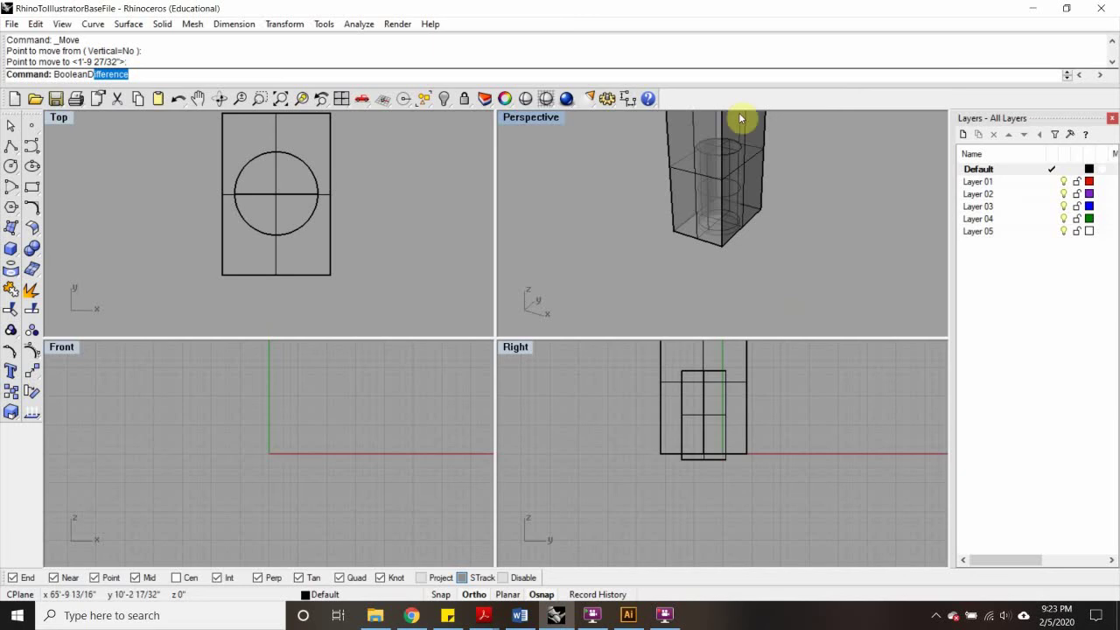
left_click(111, 75)
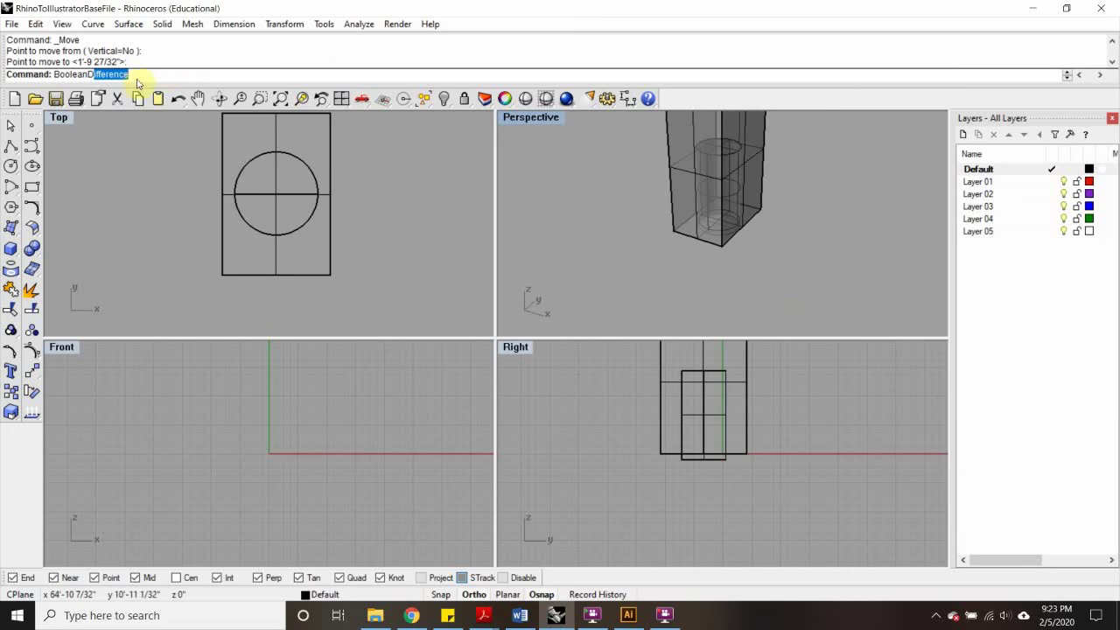
key("Return")
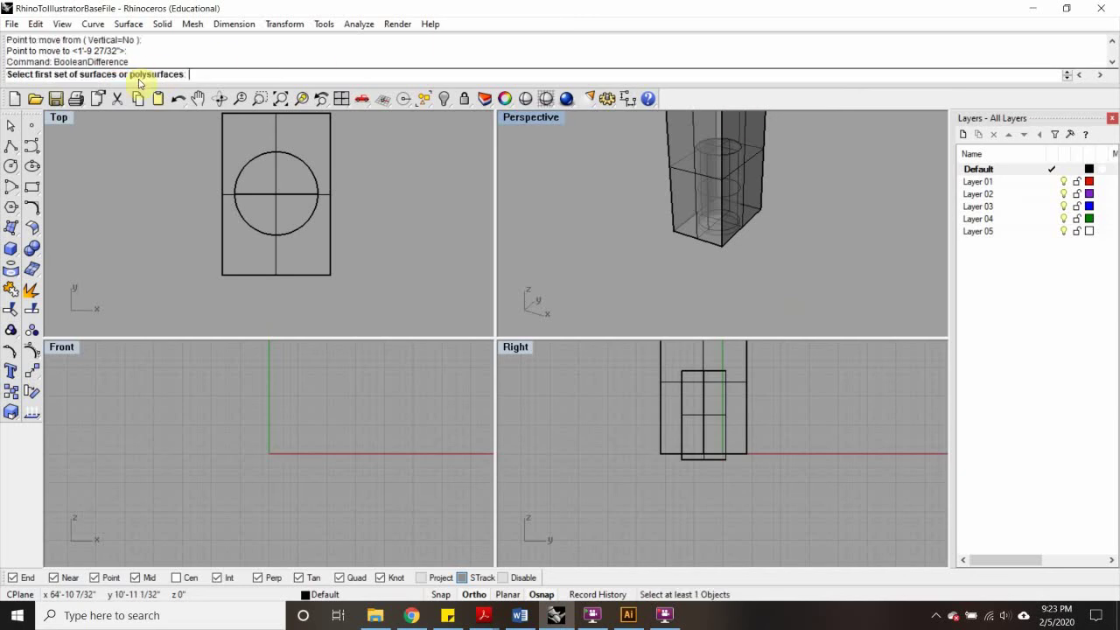
left_click(764, 133)
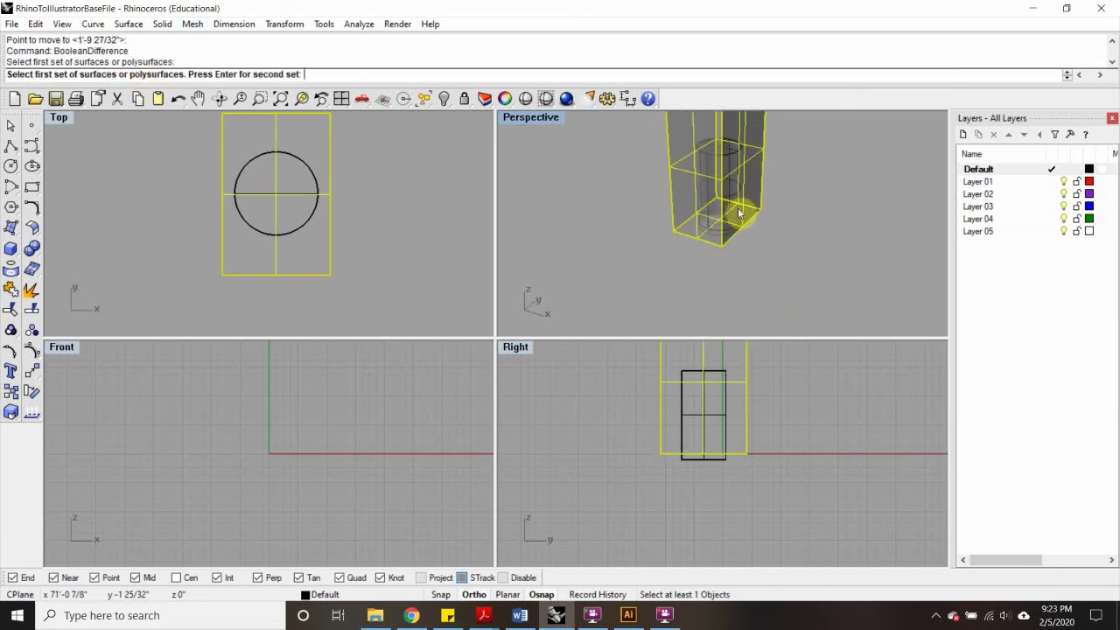
key("Return")
left_click(707, 152)
key("Return")
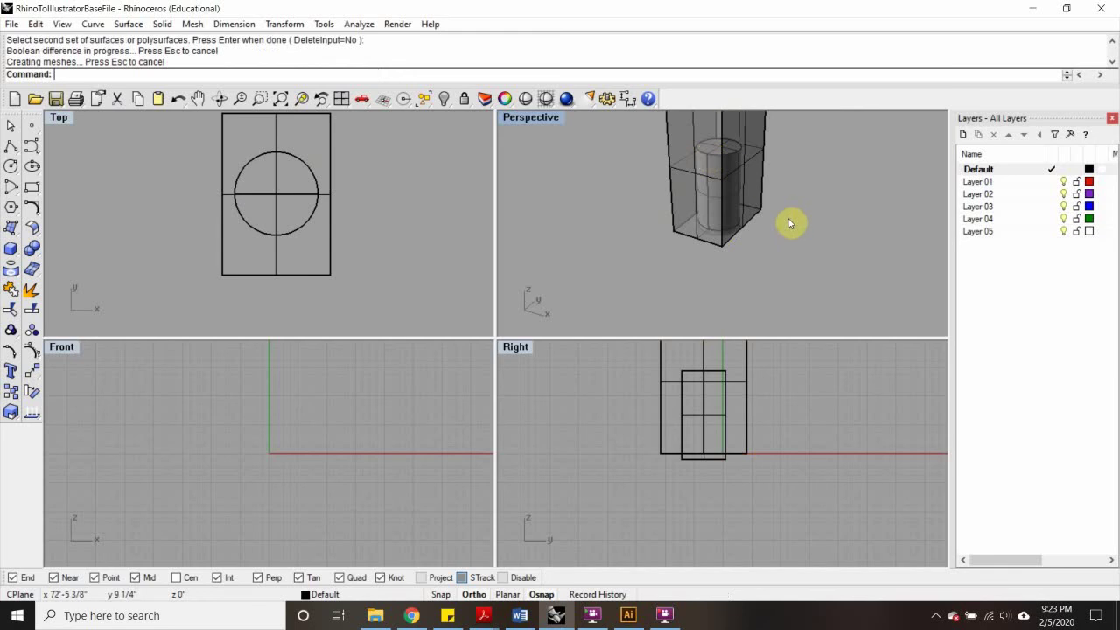
Step: Delete the leftover cylinder from inside the box, keeping the box with its cylindrical hole
right_click_drag(694, 261, 697, 223)
left_click(753, 121)
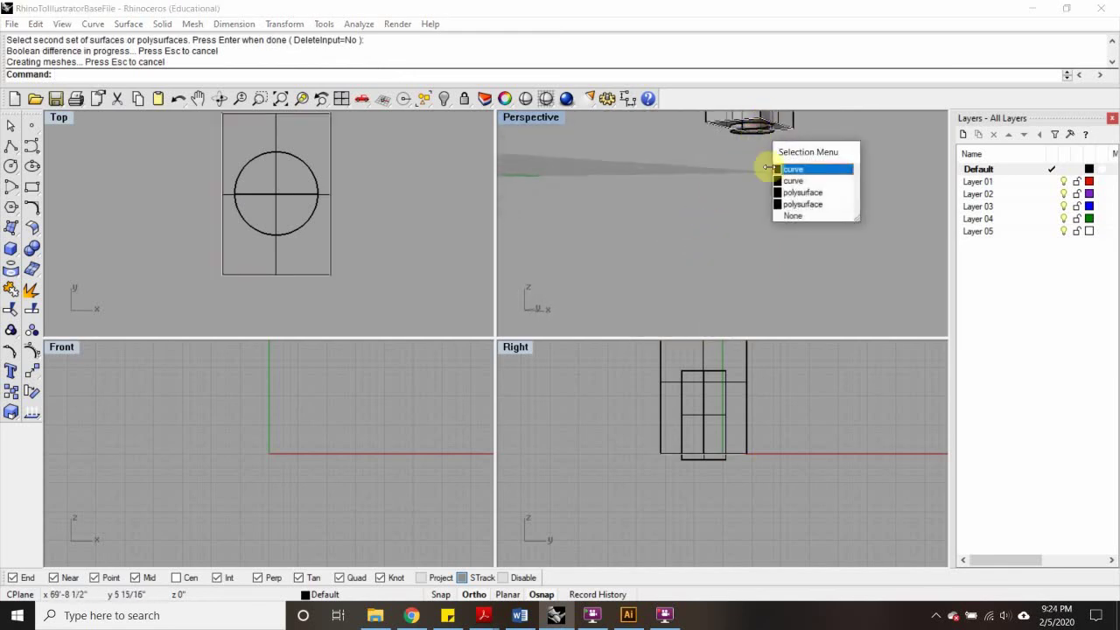
left_click(786, 204)
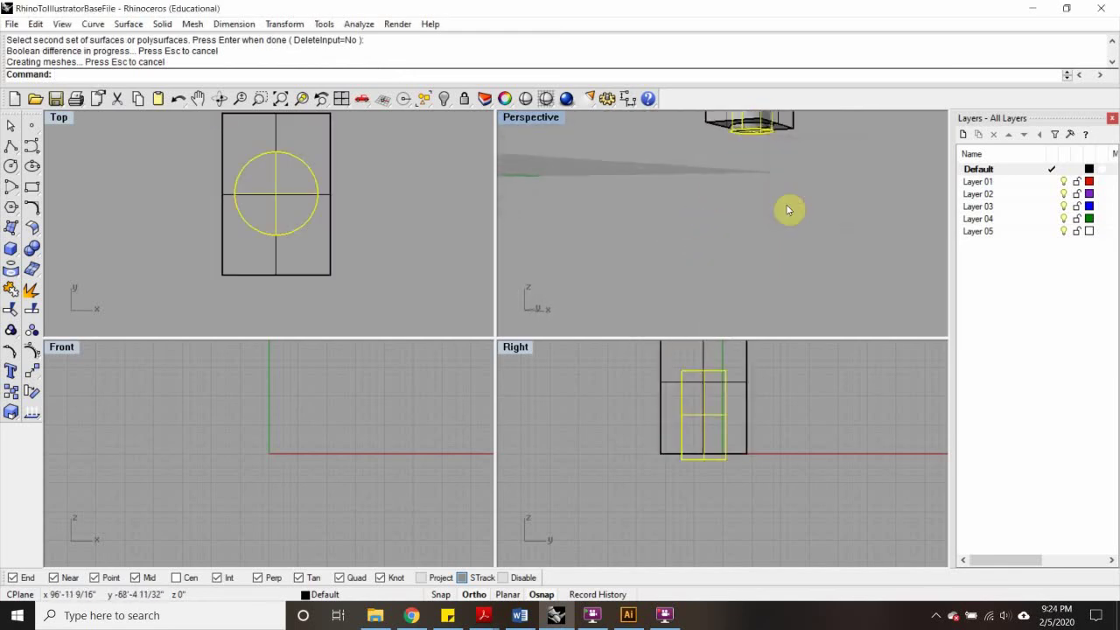
key("Delete")
Step: Examine the hollowed box from below and above in an enlarged Perspective view, and return to the four-viewport layout
double_click(540, 121)
scroll(558, 174, "down", 5)
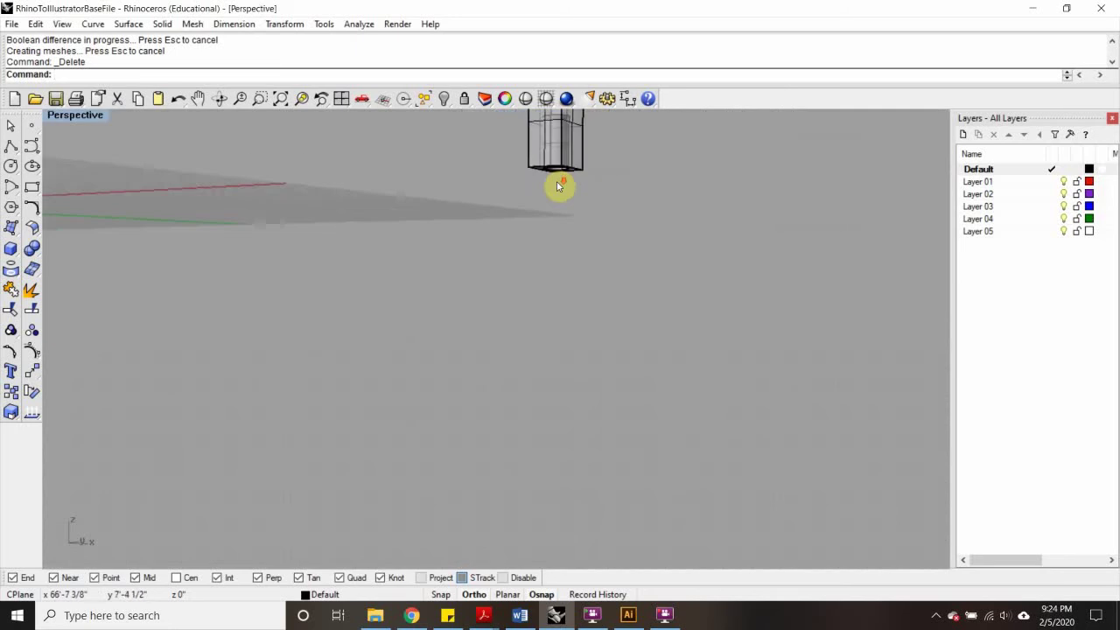
right_click_drag(559, 183, 315, 255)
scroll(552, 219, "up", 5)
scroll(550, 219, "down", 6)
scroll(680, 270, "up", 3)
scroll(675, 270, "down", 3)
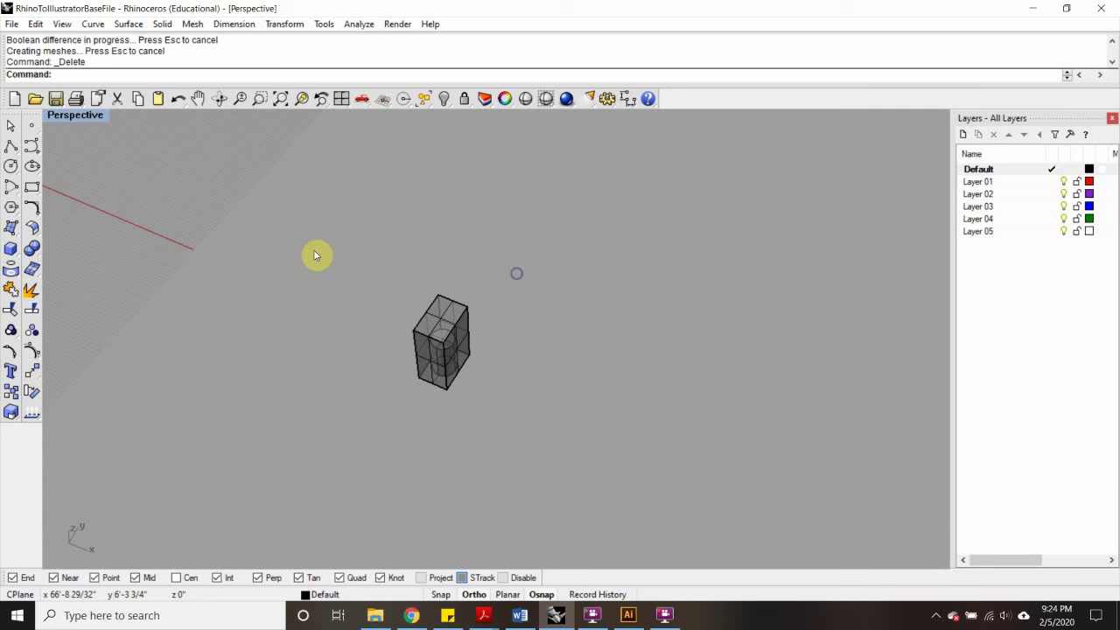
double_click(72, 119)
scroll(327, 194, "down", 5)
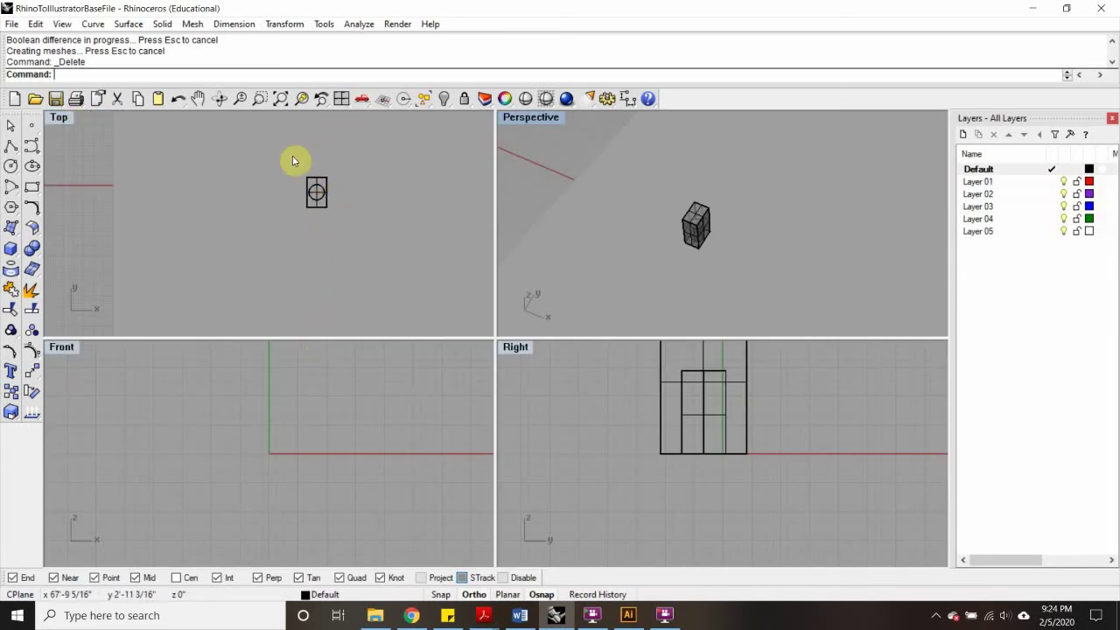
Step: Create a Section through the hollowed box along its lengthwise centreline, between the midpoints of its short edges in the Top view
scroll(294, 158, "up", 3)
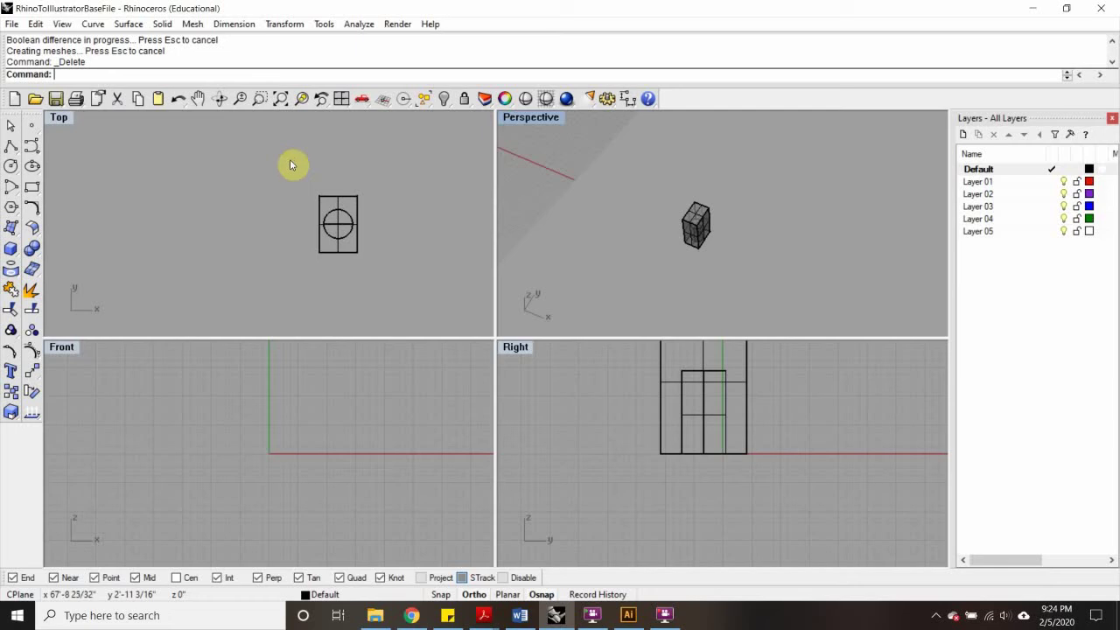
type("Se")
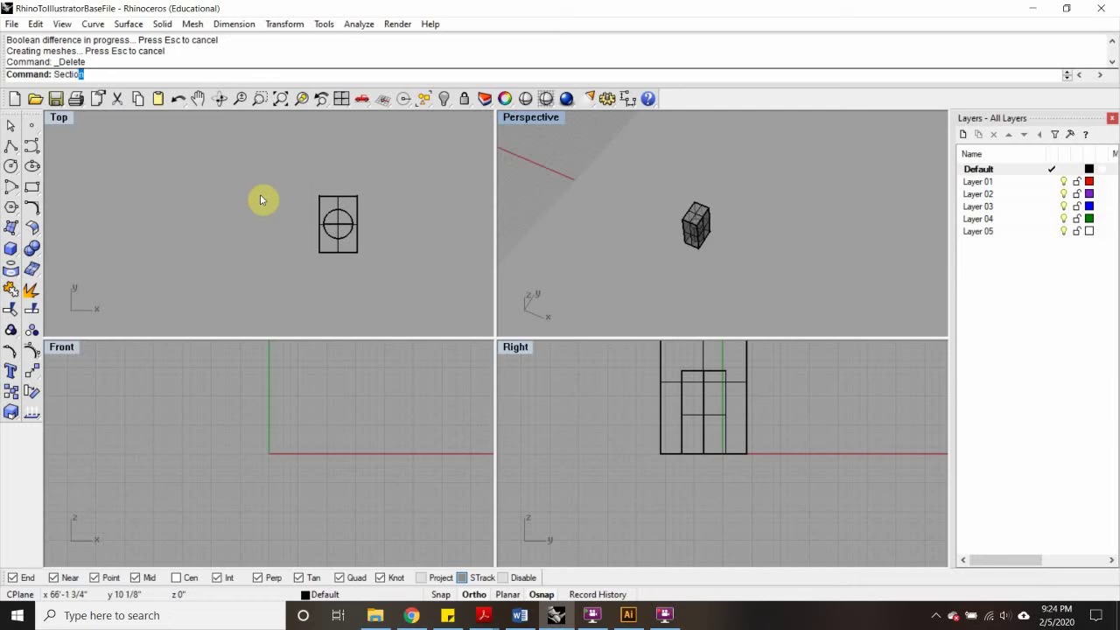
type("ctio")
key("Return")
left_click(333, 209)
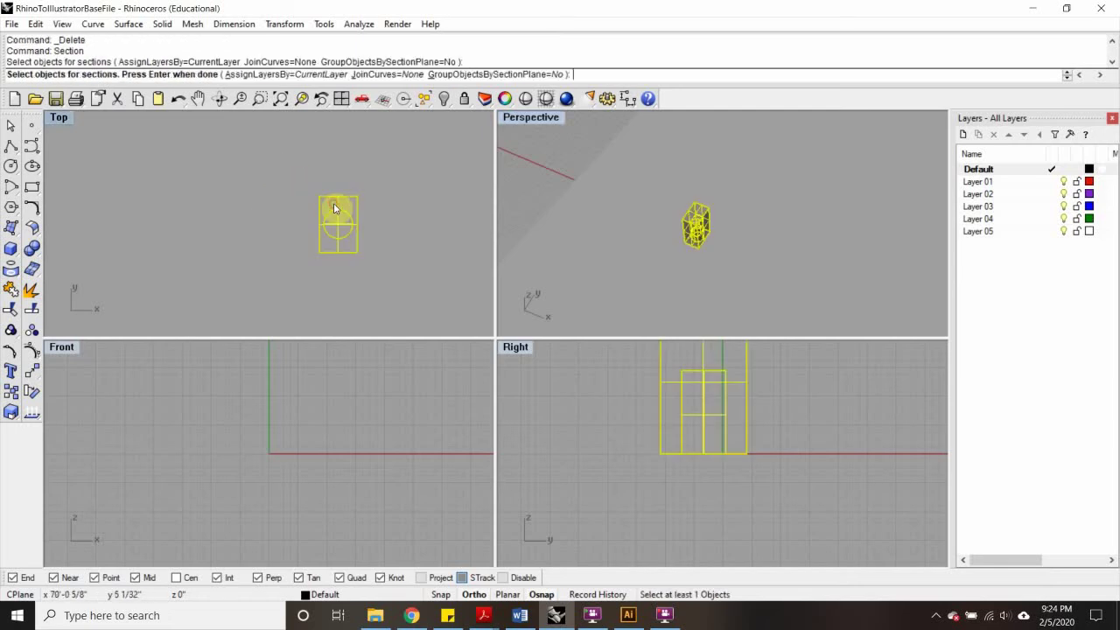
key("Return")
scroll(337, 180, "up", 4)
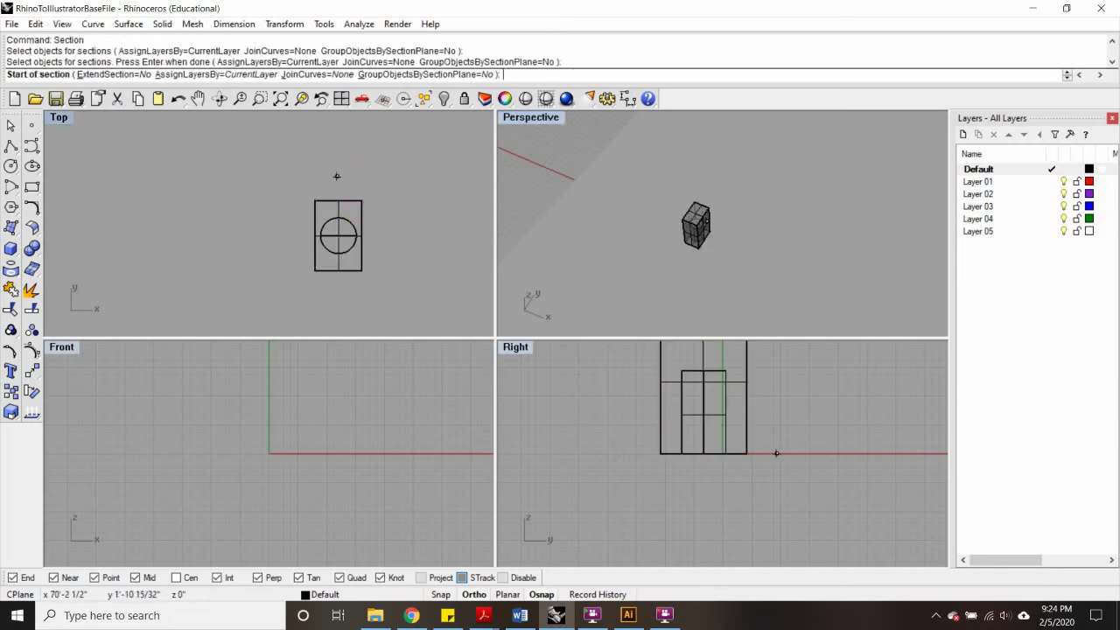
left_click(339, 207)
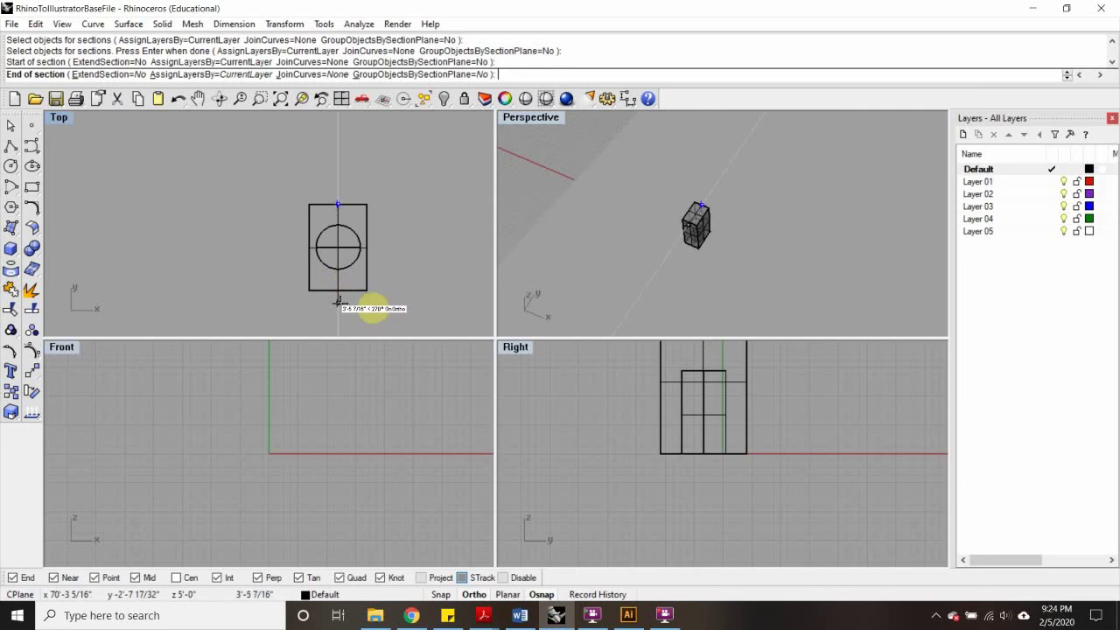
left_click(339, 291)
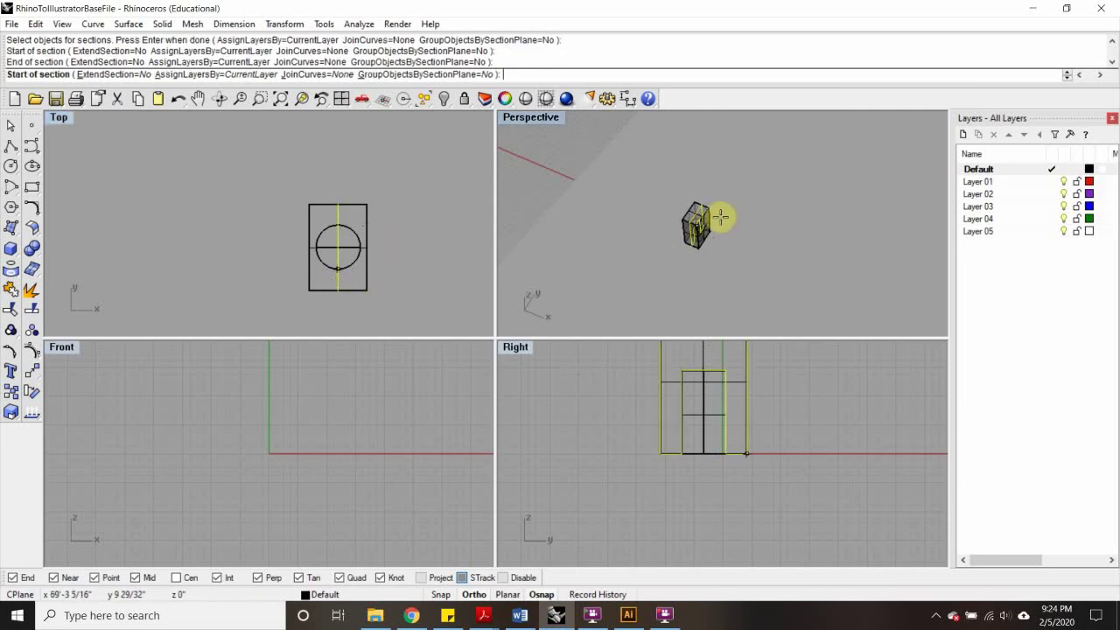
scroll(691, 236, "up", 5)
scroll(683, 229, "down", 3)
right_click_drag(670, 224, 693, 231, "shift")
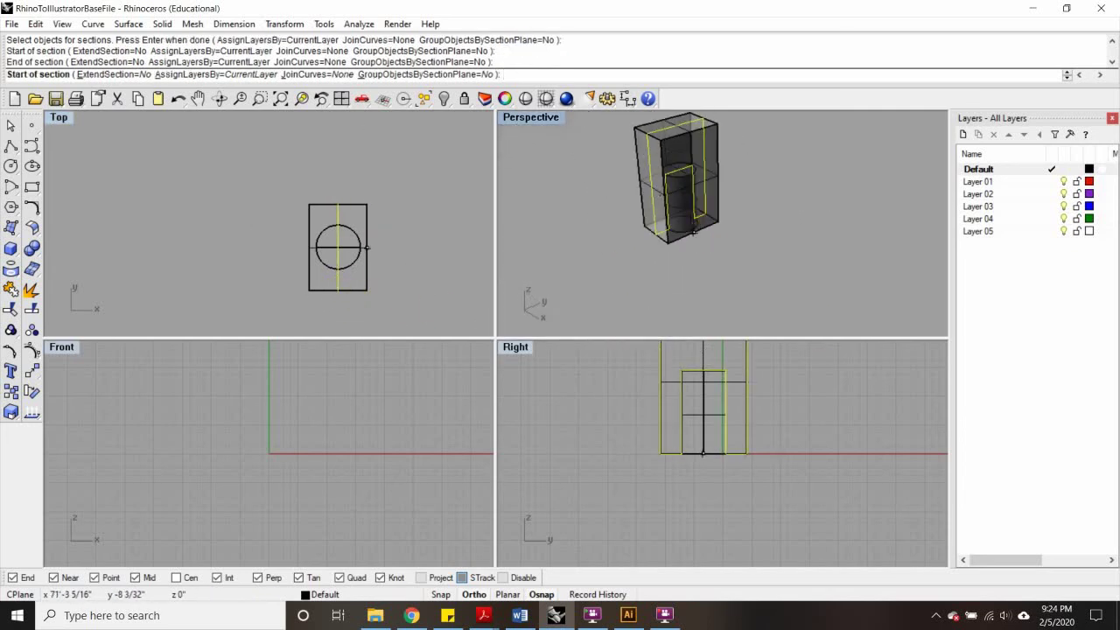
left_click(311, 203)
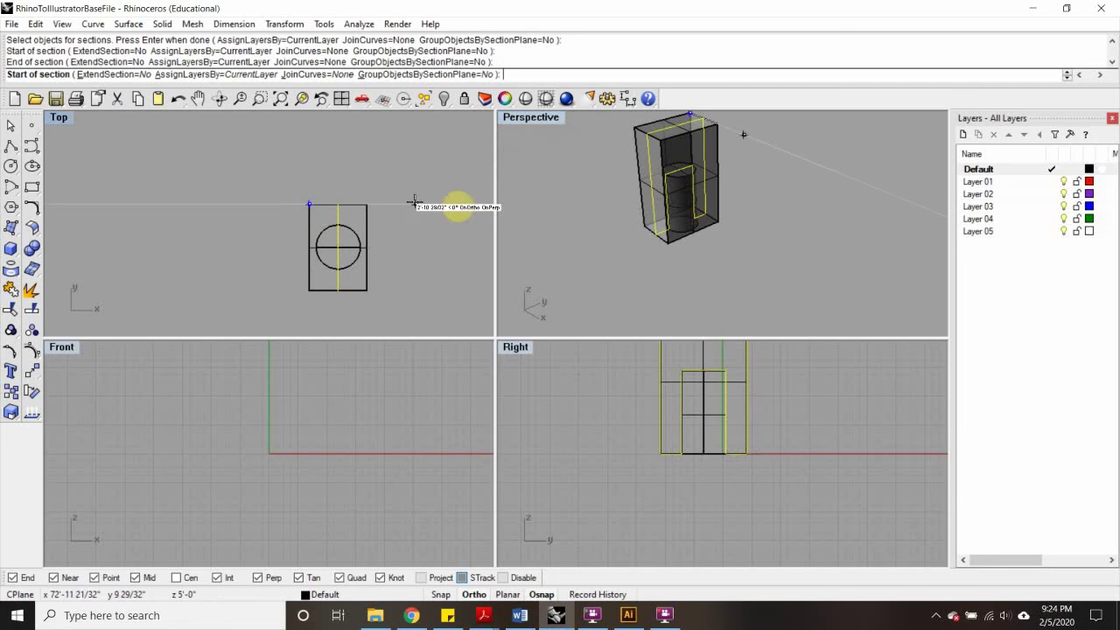
key("Return")
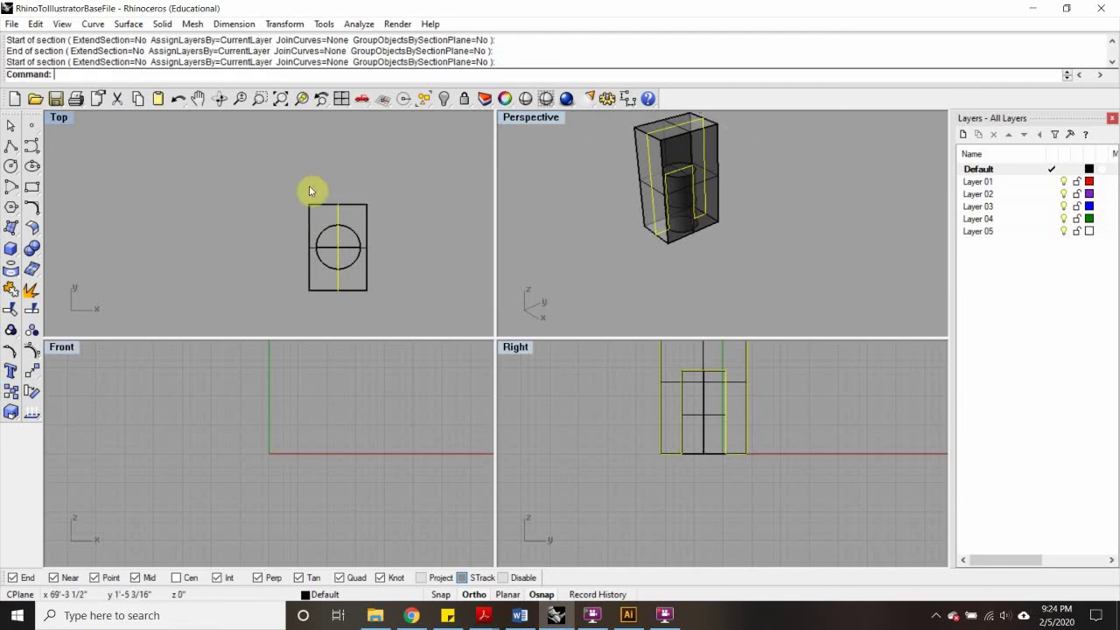
Step: Move the section curves out of the box along the positive Y direction in the Top view
type("M")
key("Return")
left_click(360, 316)
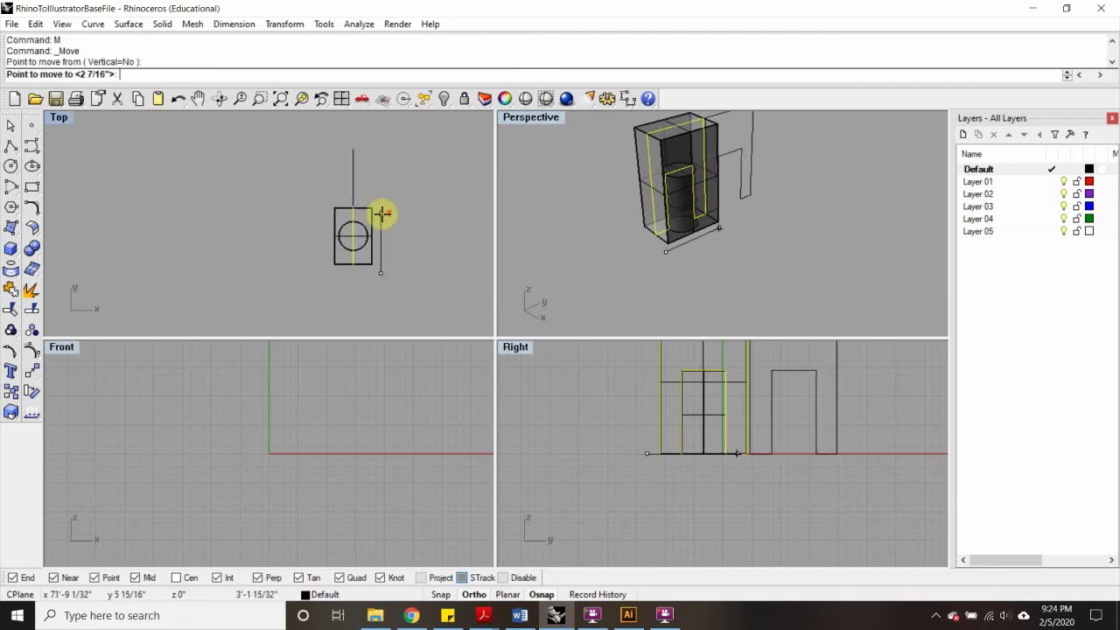
left_click(361, 217)
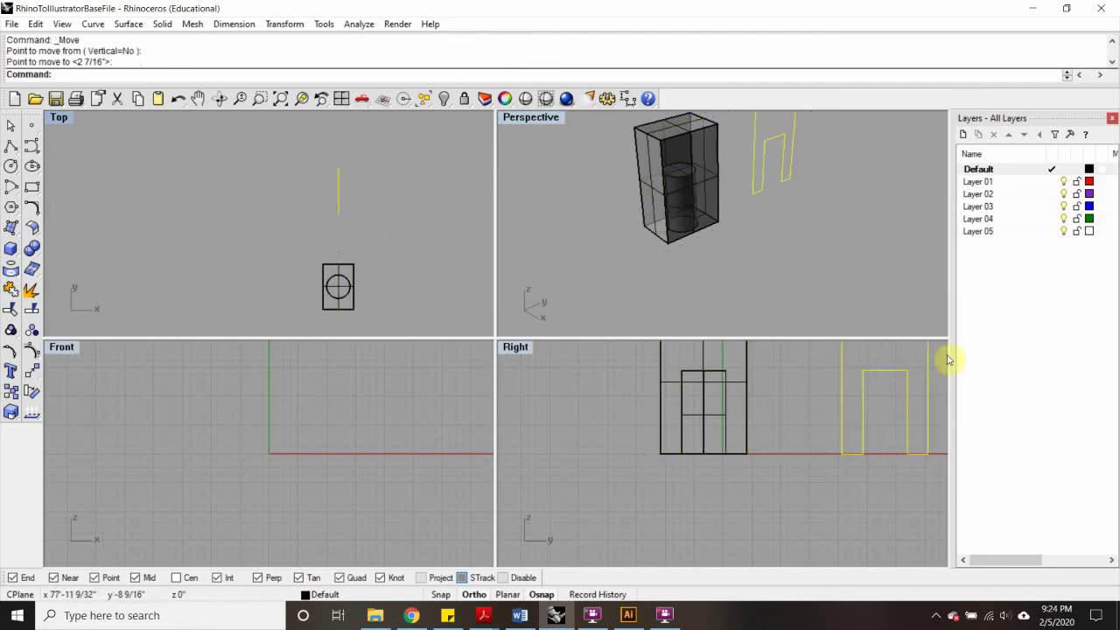
Step: Rotate the section curves 90 degrees clockwise in the Top view about their end nearest the box
scroll(849, 405, "down", 4)
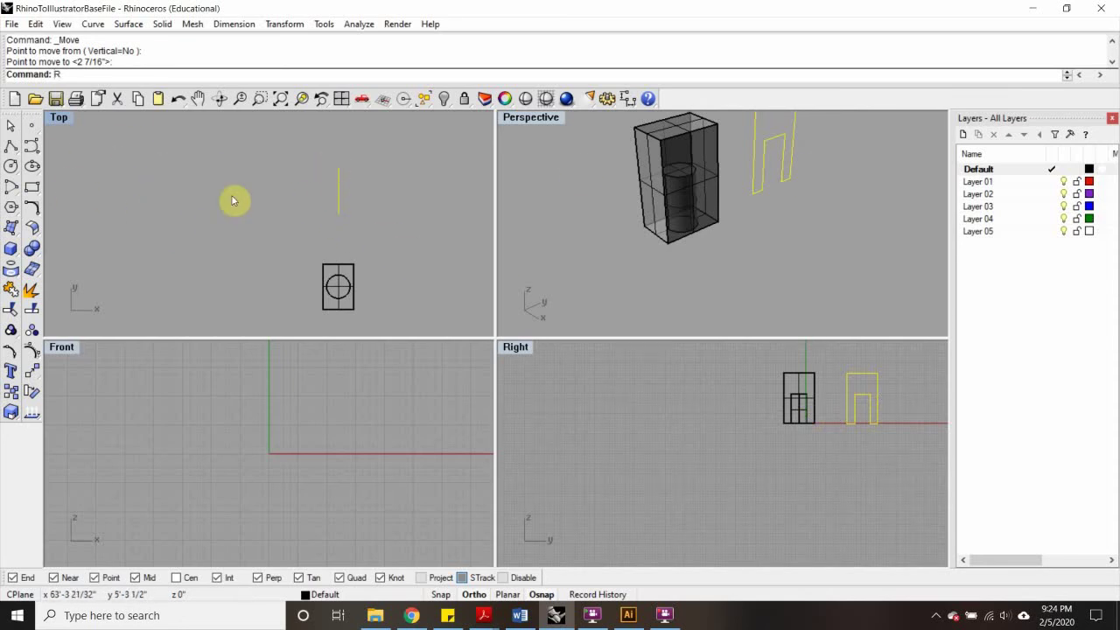
key("Return")
left_click(341, 213)
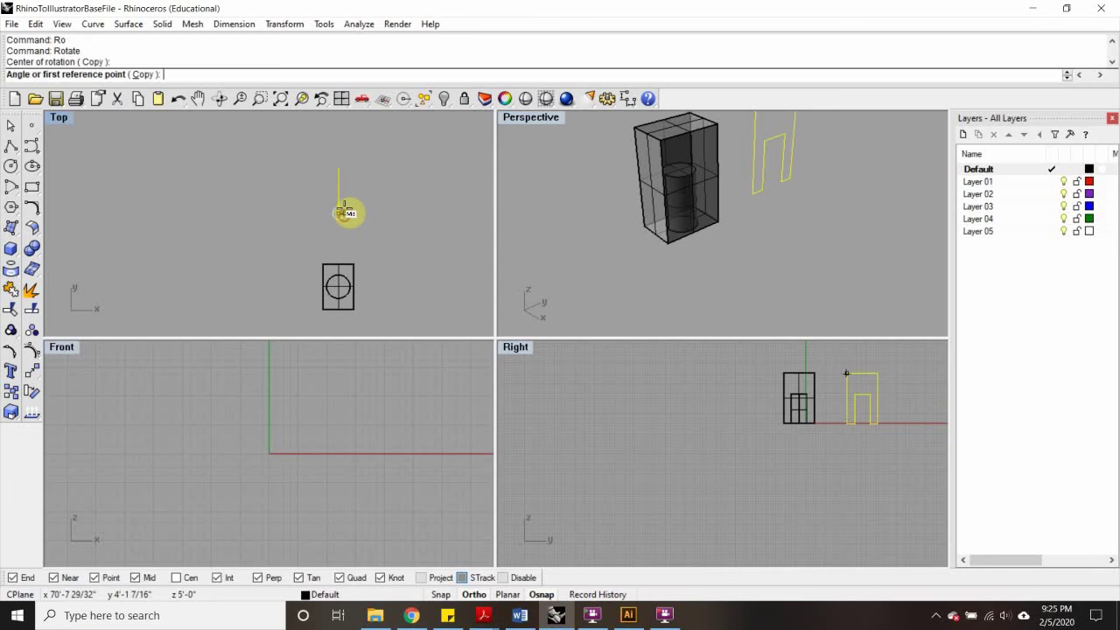
left_click(350, 208)
left_click(434, 221)
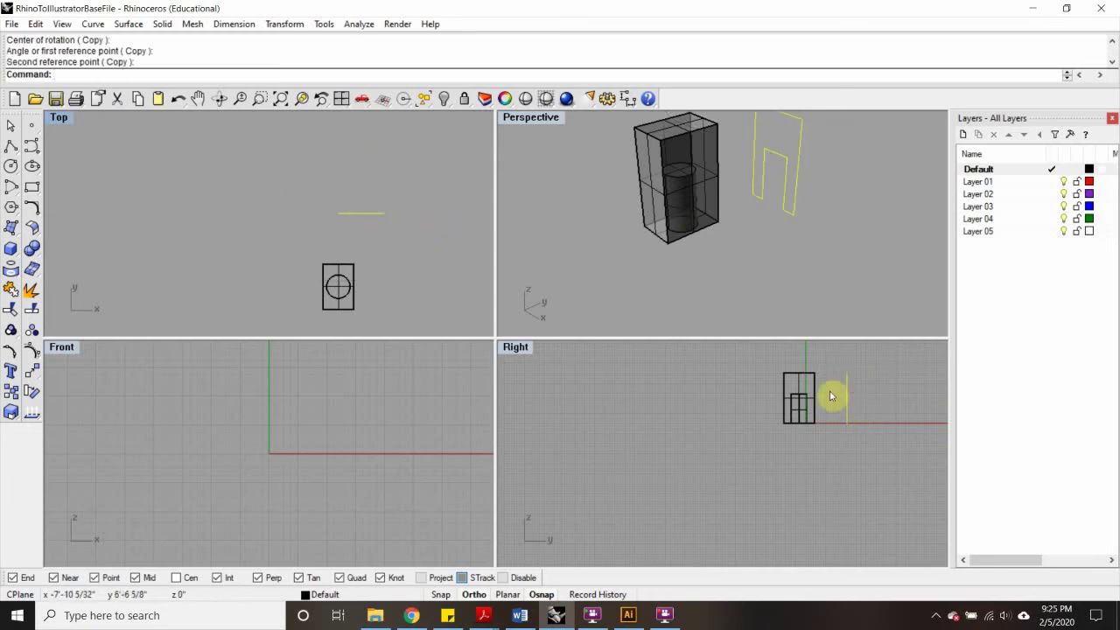
Step: Rotate the section curves 90 degrees about their base in the Right view so they lie flat on the ground plane
right_click_drag(853, 420, 694, 457)
scroll(696, 457, "up", 2)
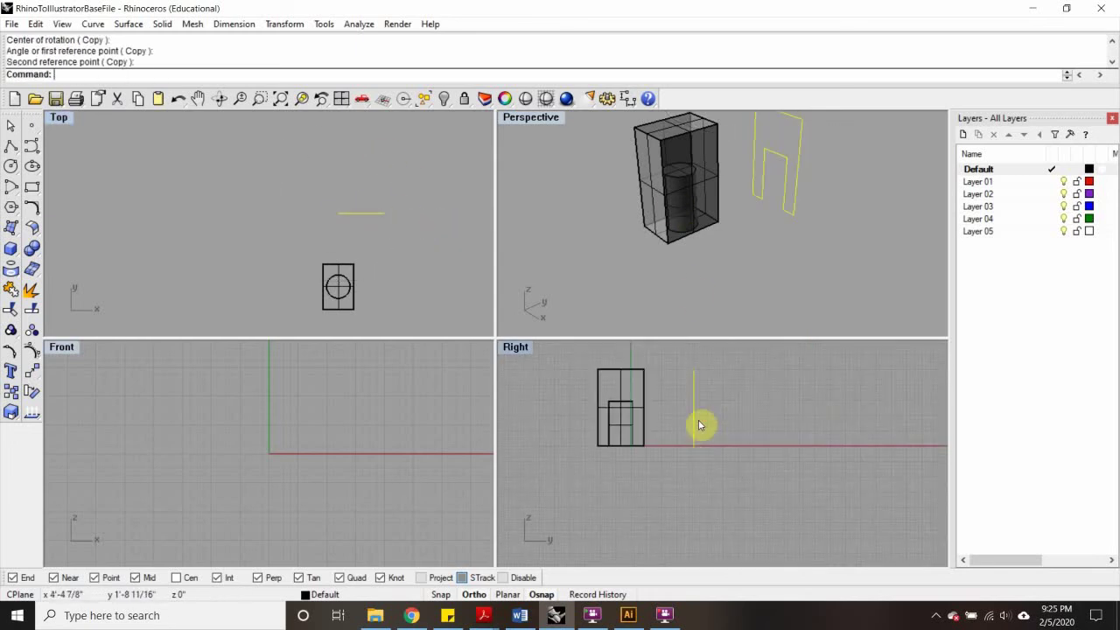
type("o")
key("Return")
left_click(693, 446)
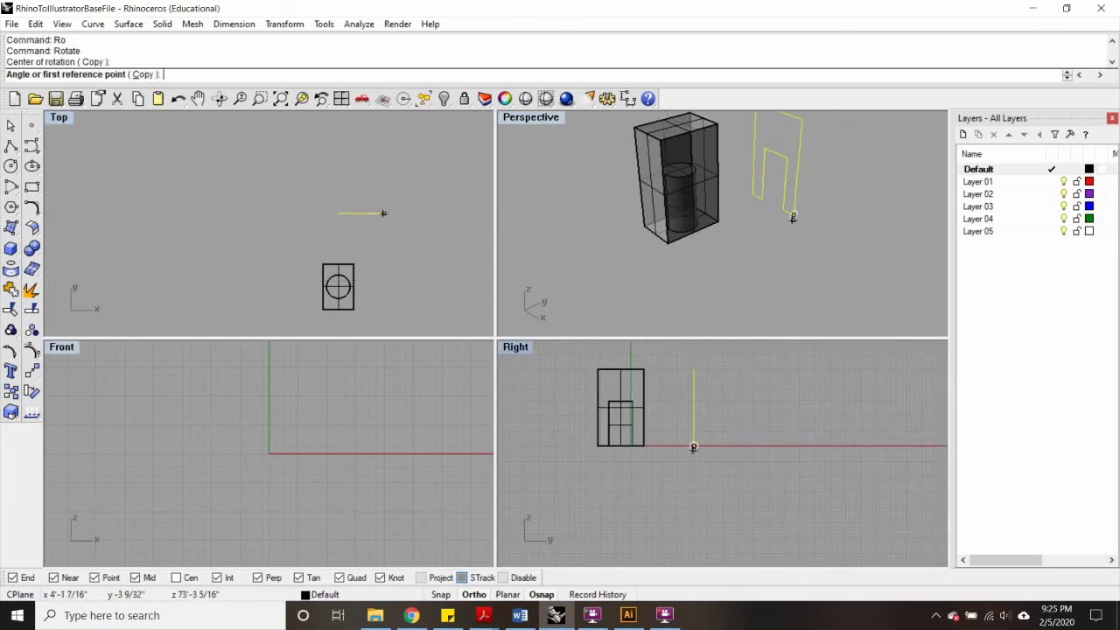
left_click(692, 352)
left_click(817, 429)
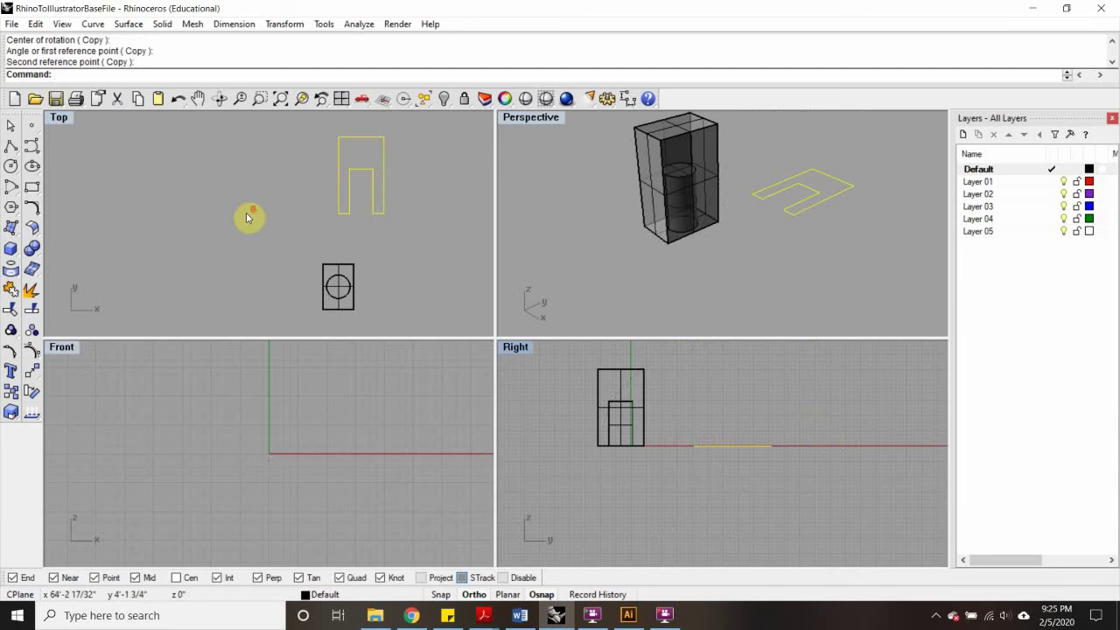
Step: Deselect the flattened section curves and examine the profile beside the box in the Top view
scroll(263, 214, "down", 2)
scroll(292, 206, "up", 2)
left_click(335, 225)
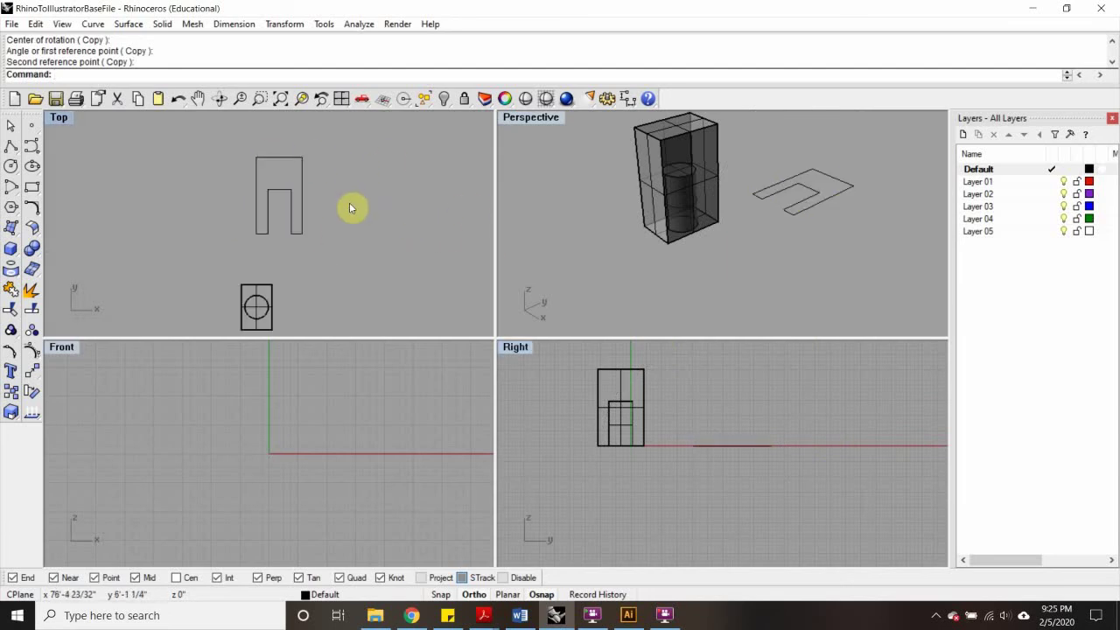
scroll(267, 260, "up", 2)
right_click_drag(309, 140, 342, 225)
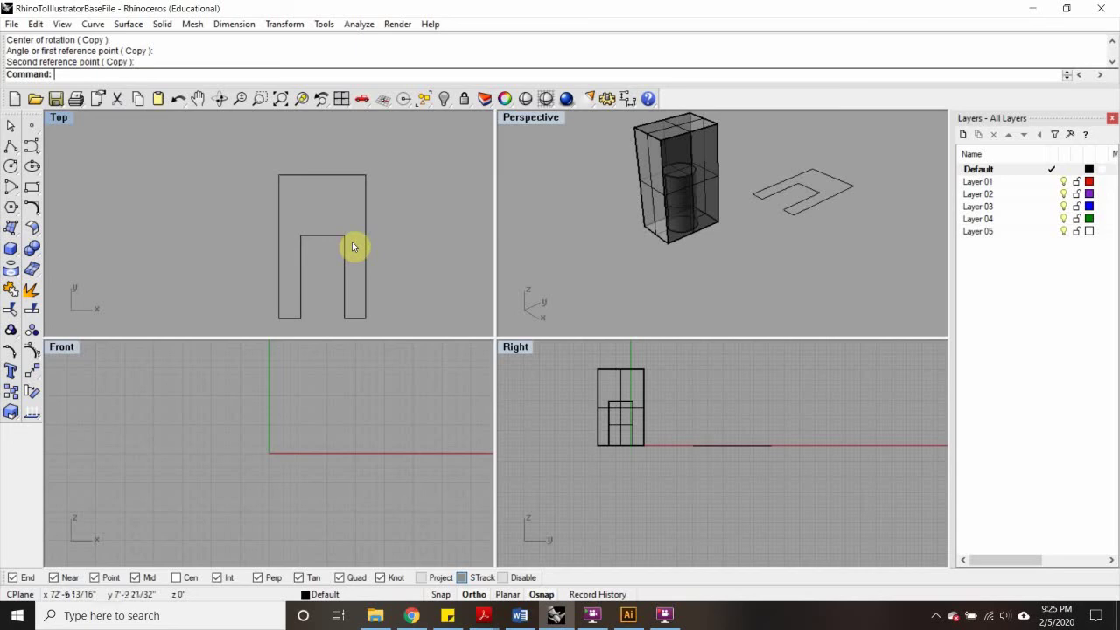
scroll(352, 242, "down", 5)
right_click_drag(325, 300, 294, 238)
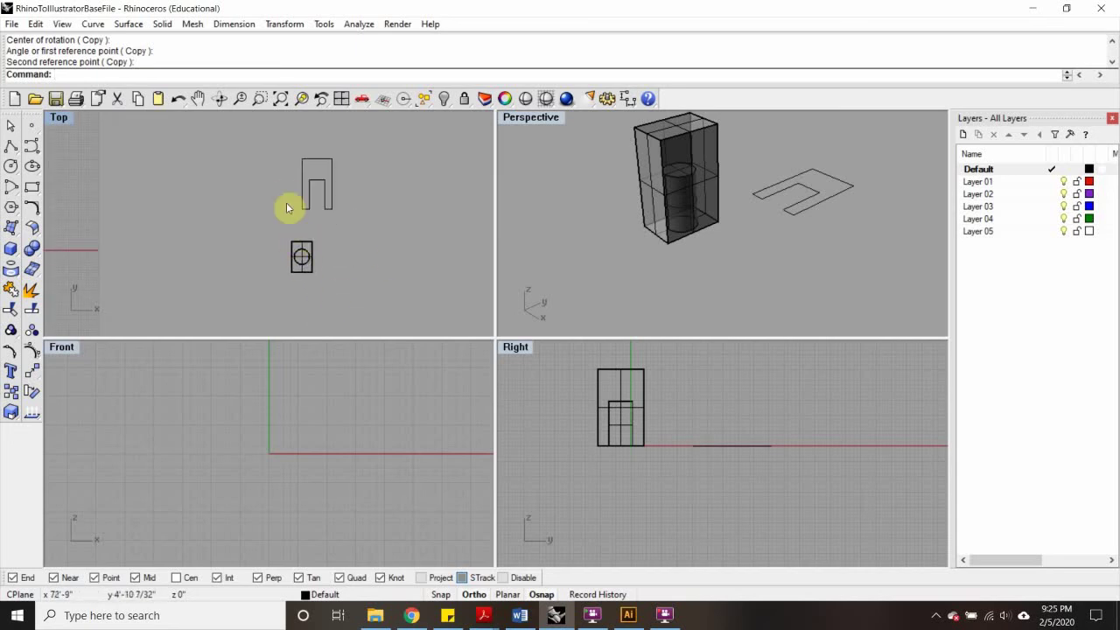
scroll(315, 277, "up", 3)
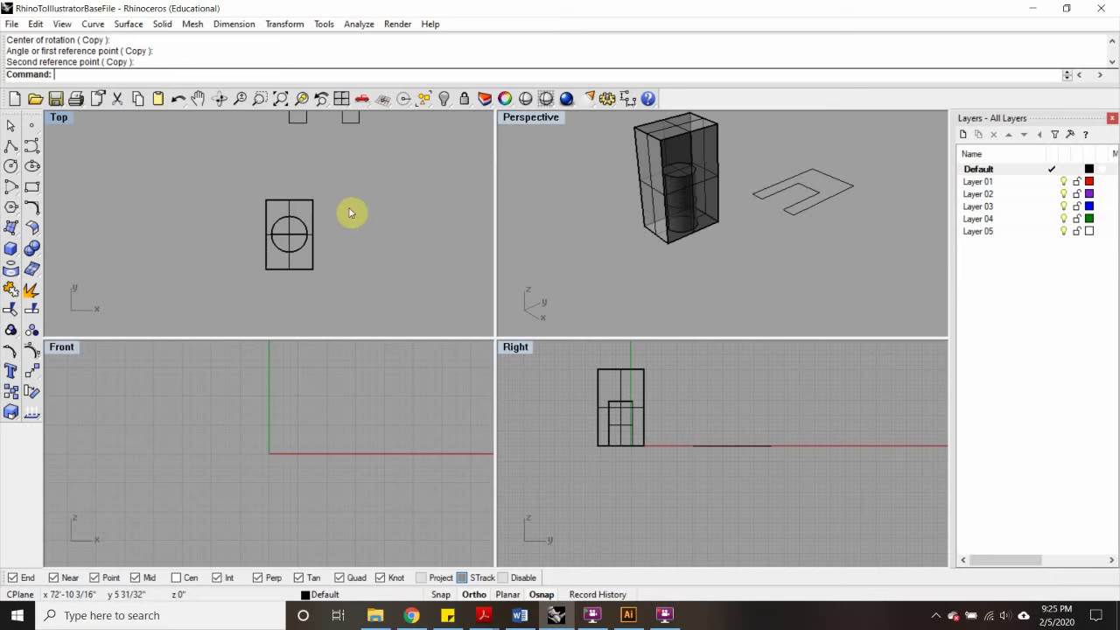
Step: Copy the hollowed box along the positive X direction in the Top view, well clear of the original
key("BackSpace")
key("BackSpace")
key("BackSpace")
key("BackSpace")
key("BackSpace")
left_click(287, 232)
left_click(346, 252)
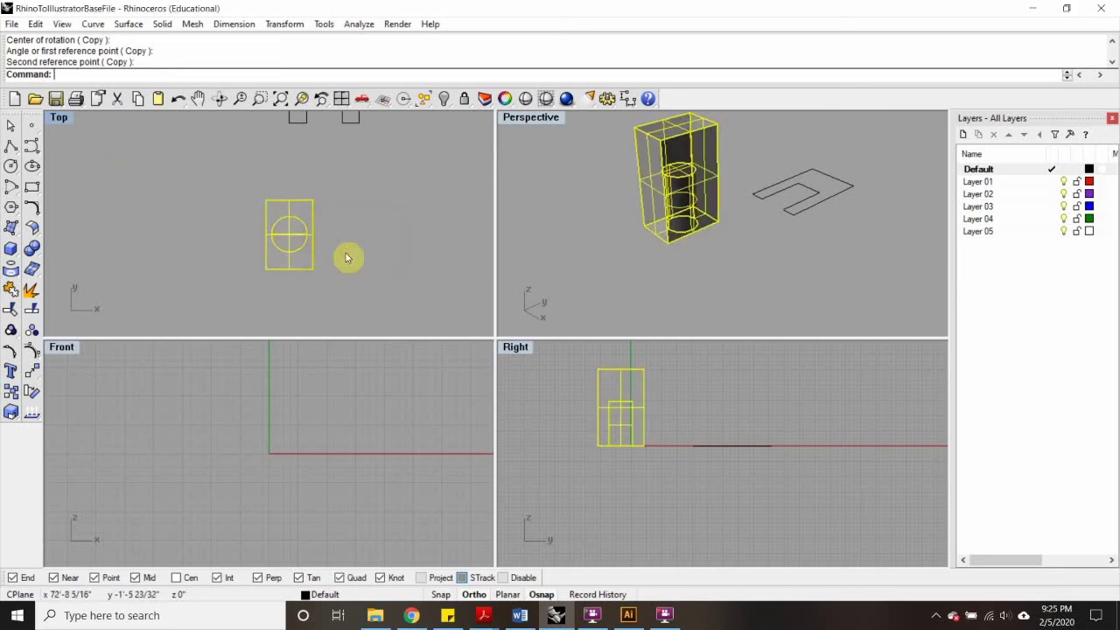
type("Copy")
key("Return")
left_click(289, 253)
scroll(300, 255, "down", 2)
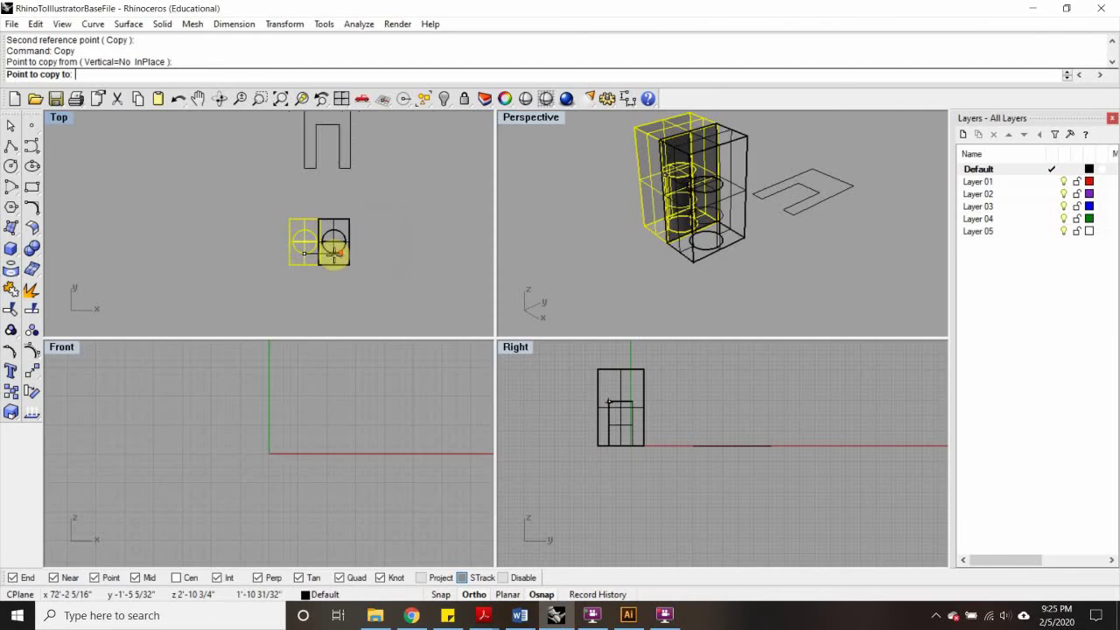
right_click_drag(397, 244, 259, 241)
left_click(380, 242)
right_click(375, 226)
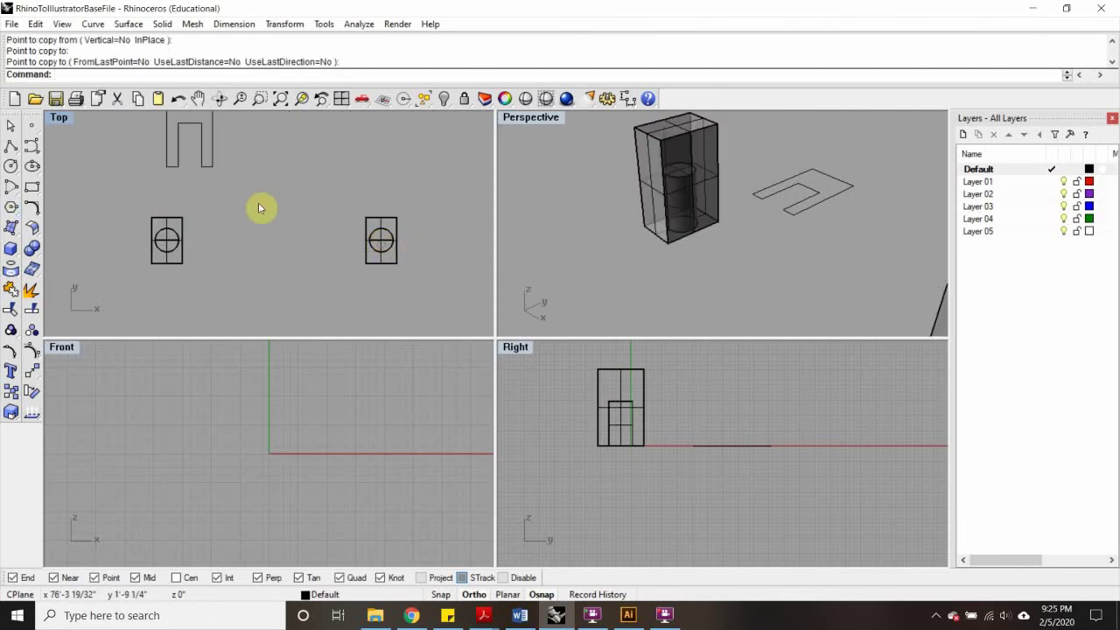
Step: Draw a straight polyline along the copied box's lengthwise centreline in the Top view, extending past both of its short sides
type("Secito")
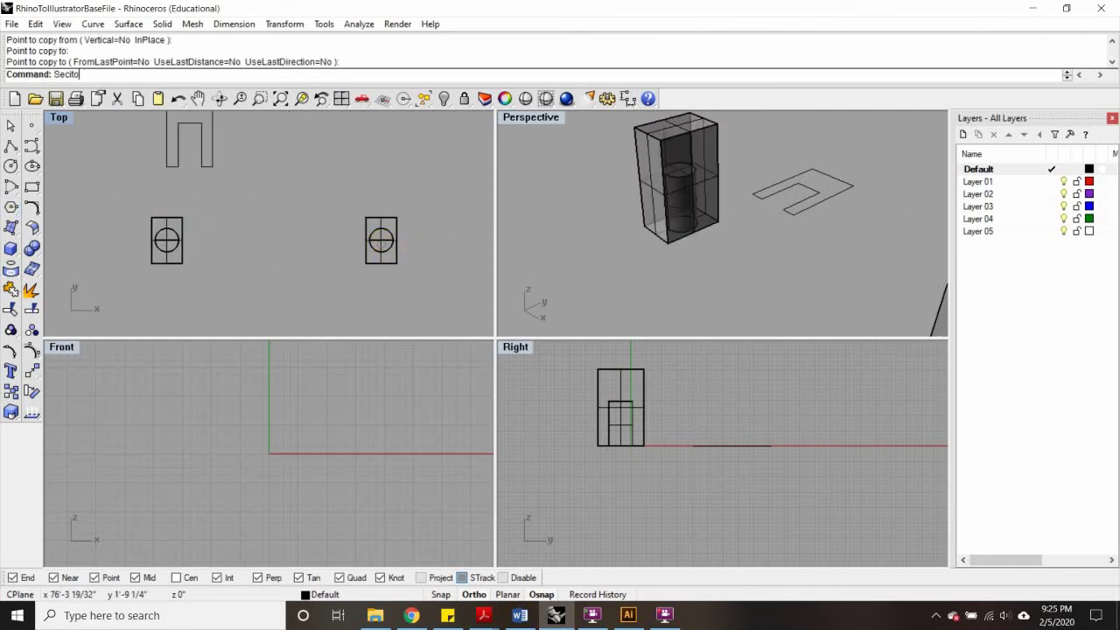
type("nonp")
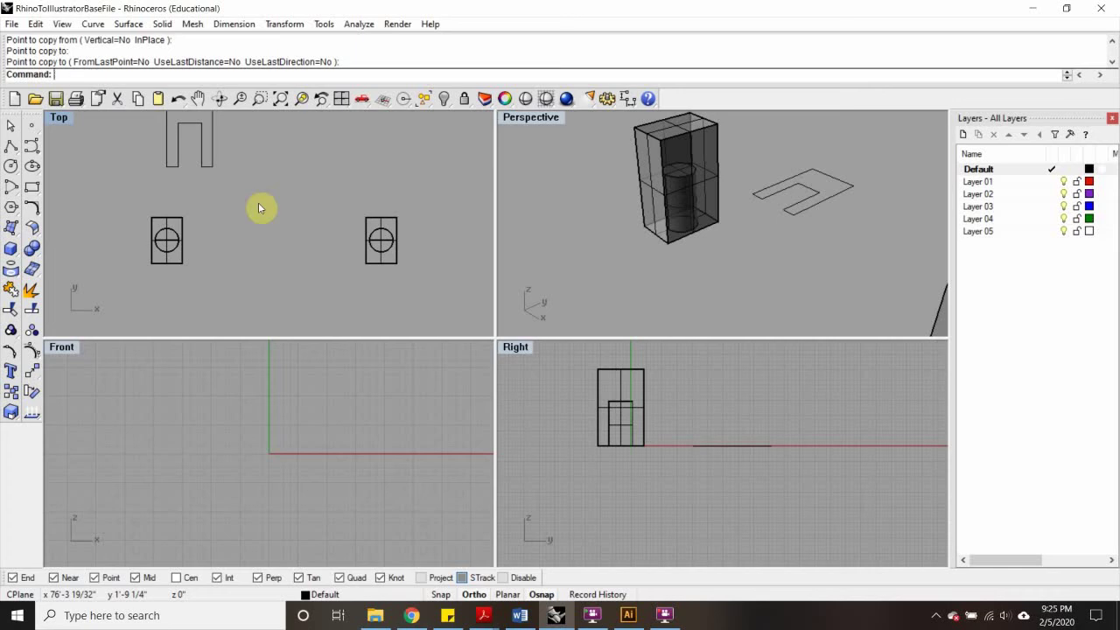
left_click(10, 146)
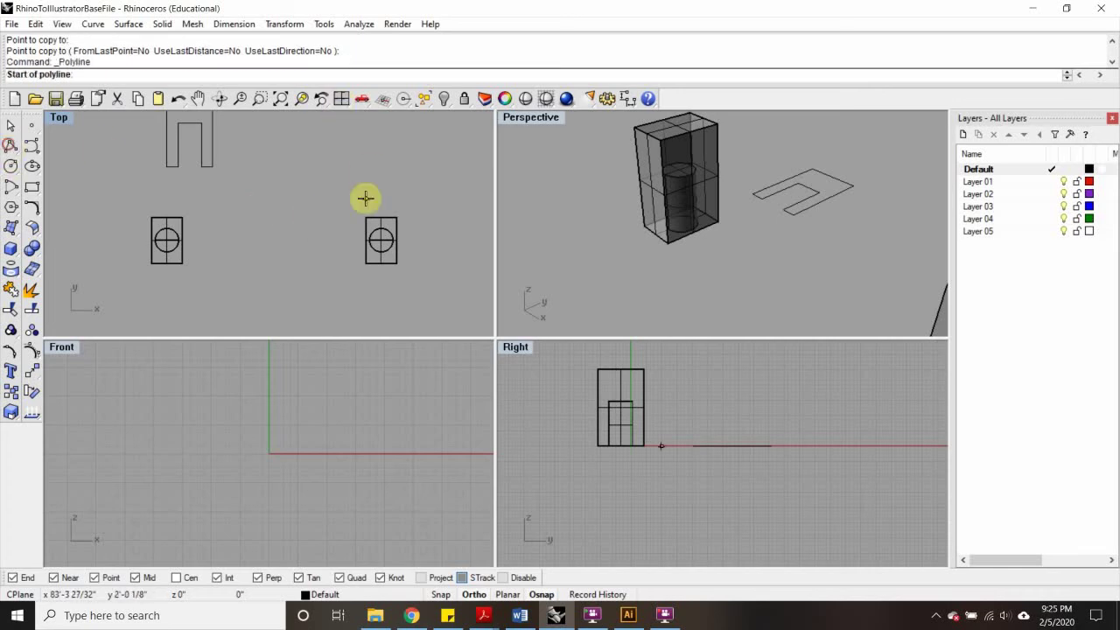
scroll(367, 207, "up", 4)
left_click(400, 220)
scroll(390, 191, "down", 3)
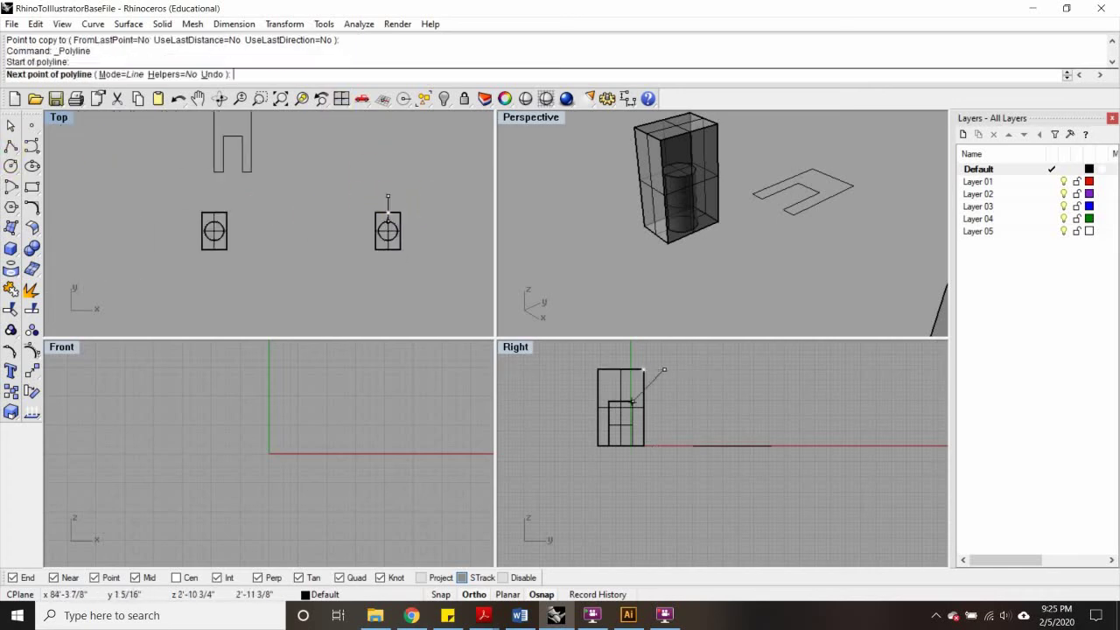
scroll(393, 258, "up", 3)
left_click(394, 264)
key("Return")
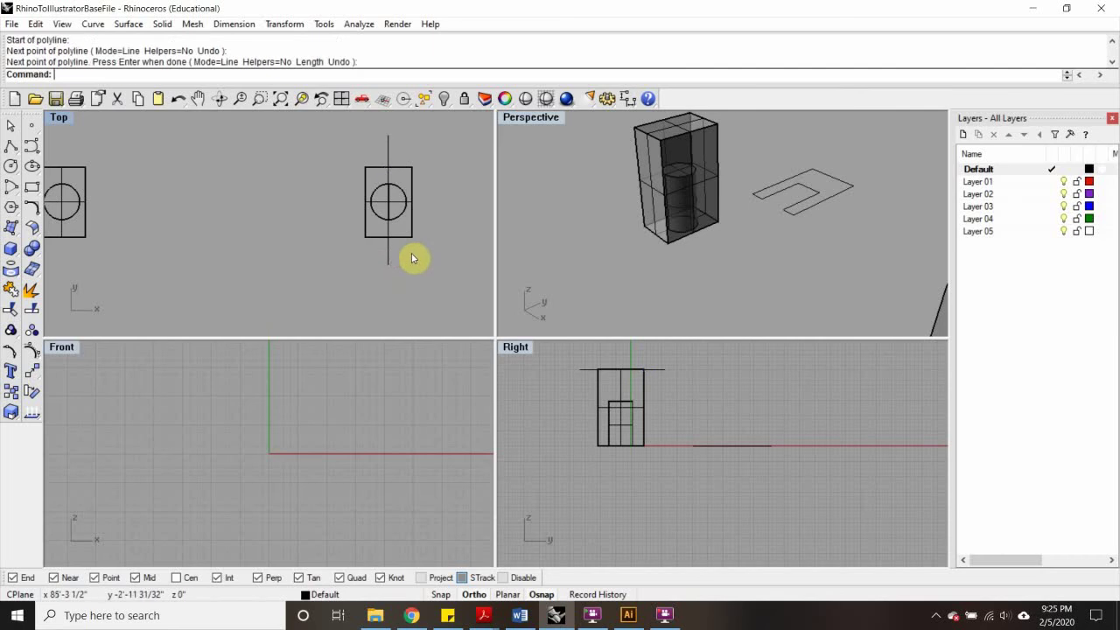
Step: Extrude the centreline polyline vertically to both sides as a cutting surface reaching below the copied box
left_click(388, 252)
type("Ex")
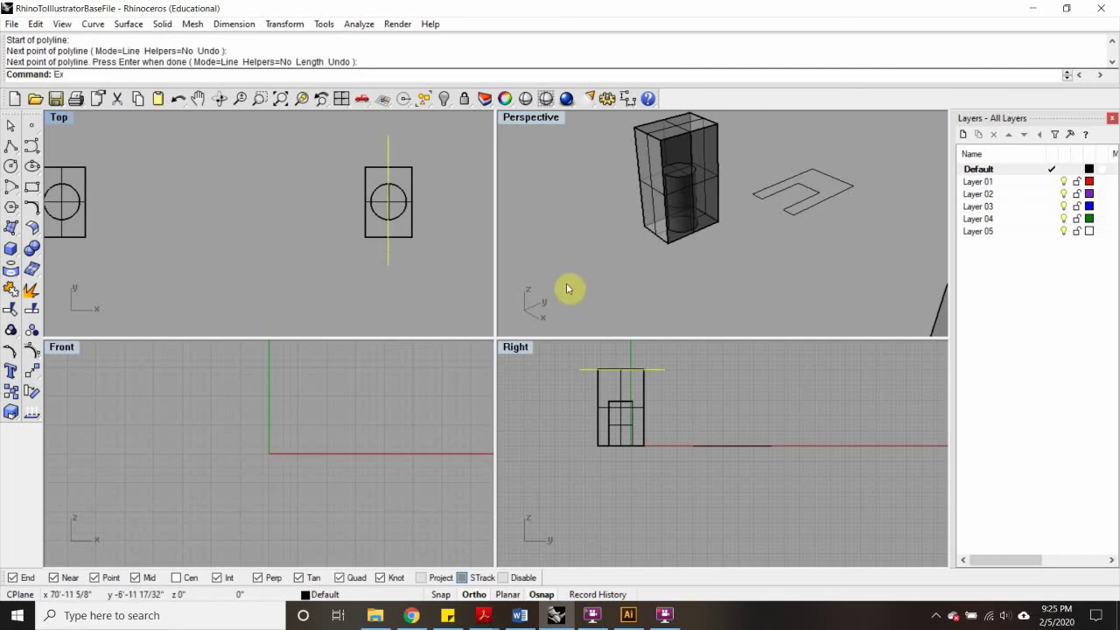
type("trudeCrv")
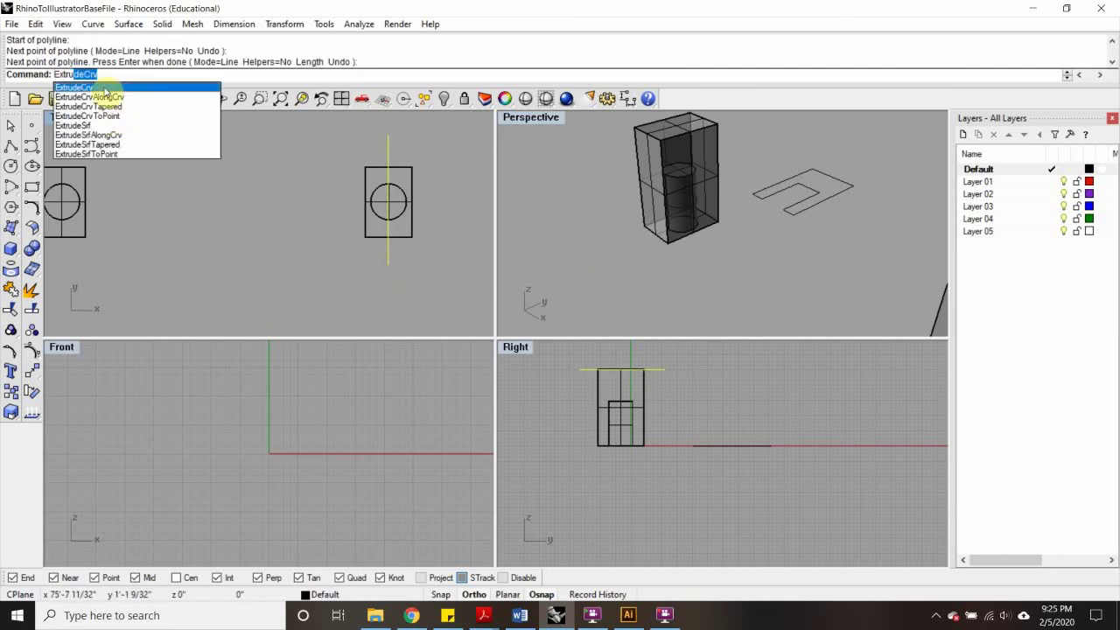
key("Return")
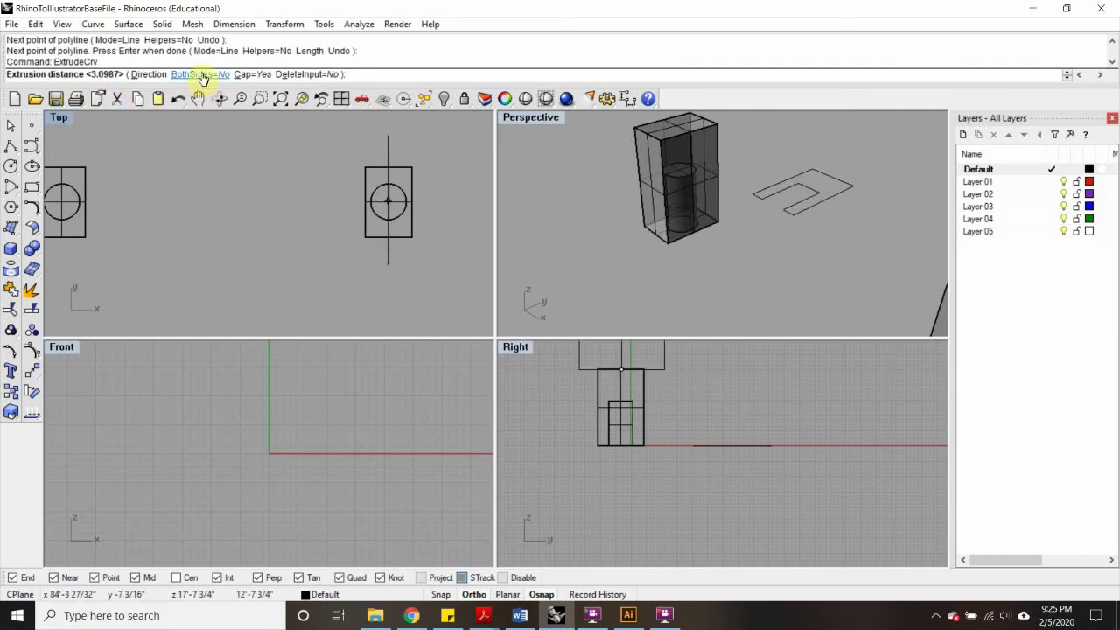
left_click(202, 74)
left_click(650, 480)
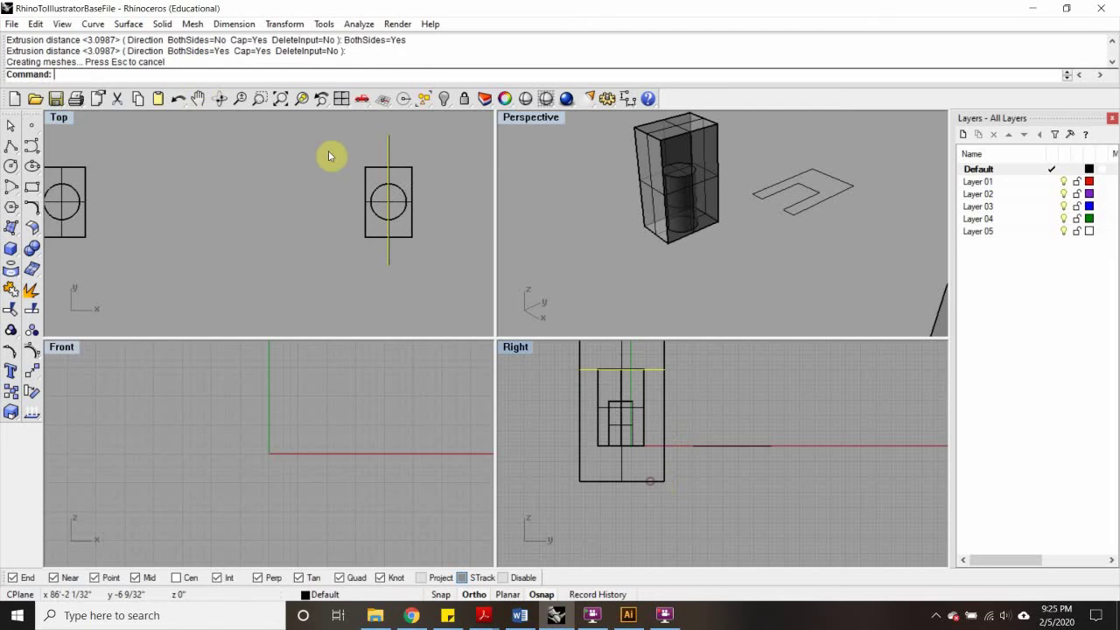
Step: Try to split the copied box using the extruded surface as the cutting object
left_click(417, 229)
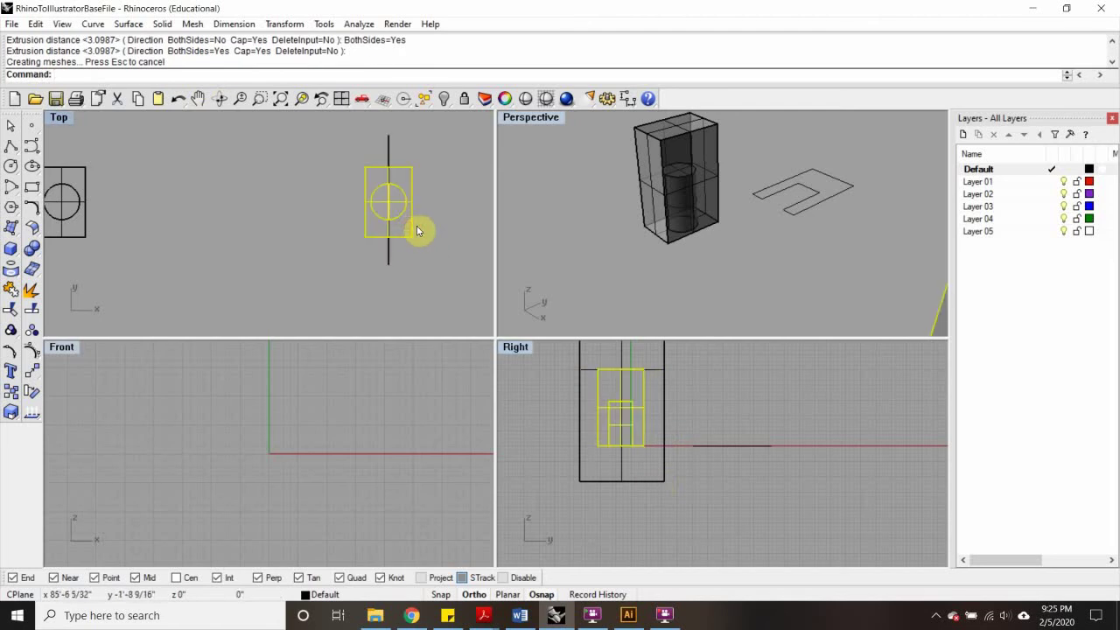
type("split")
key("Return")
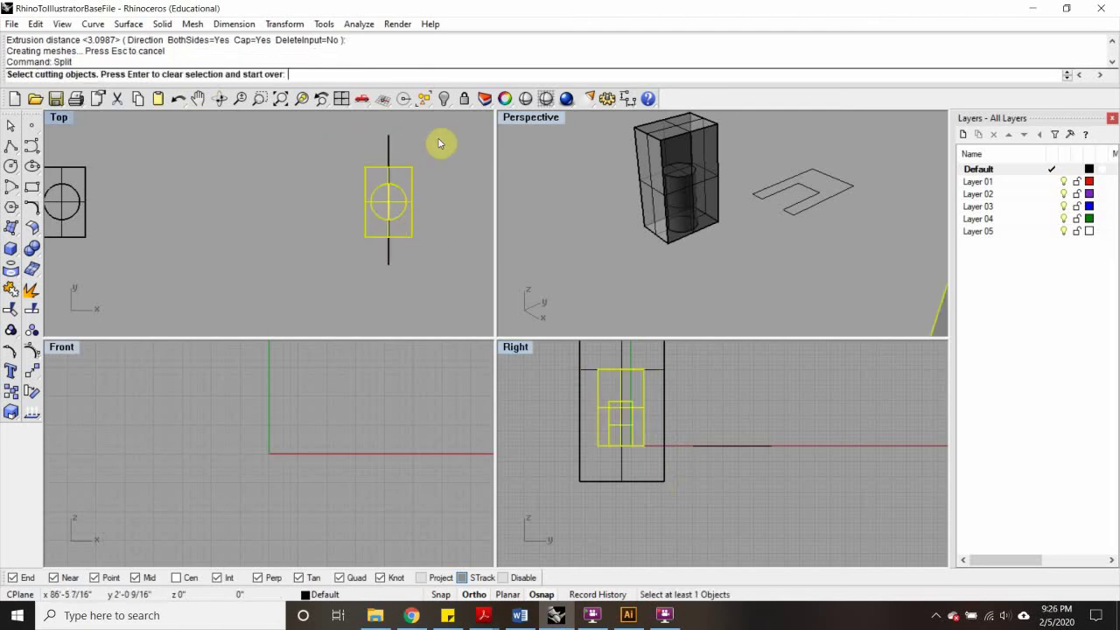
left_click(388, 151)
key("Return")
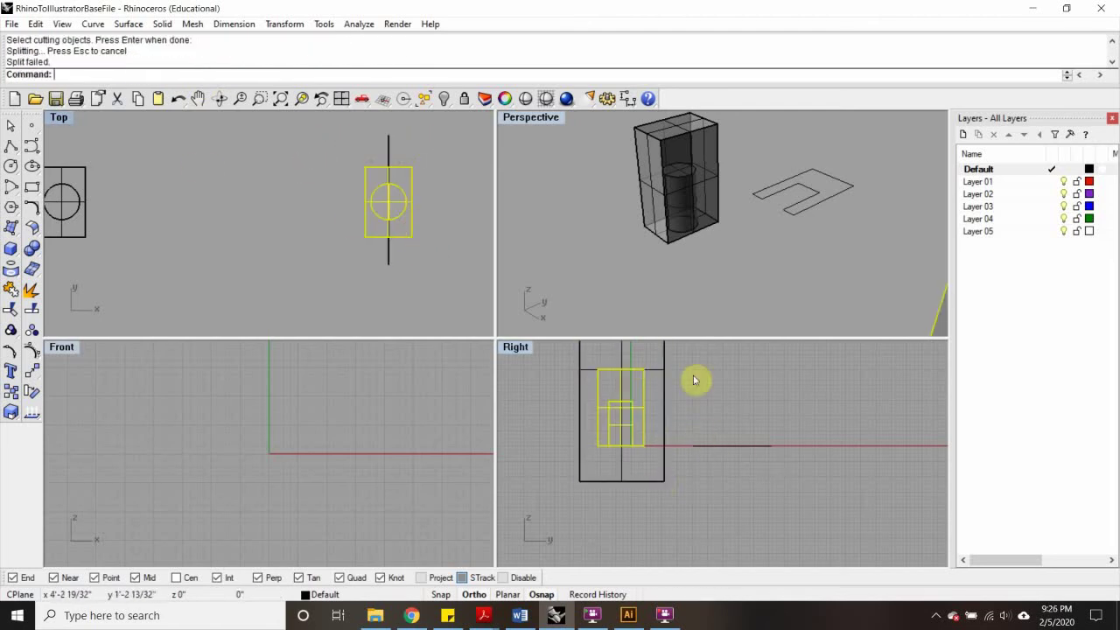
Step: Delete the extruded cutting surface and deselect the copied box
right_click_drag(543, 259, 814, 235)
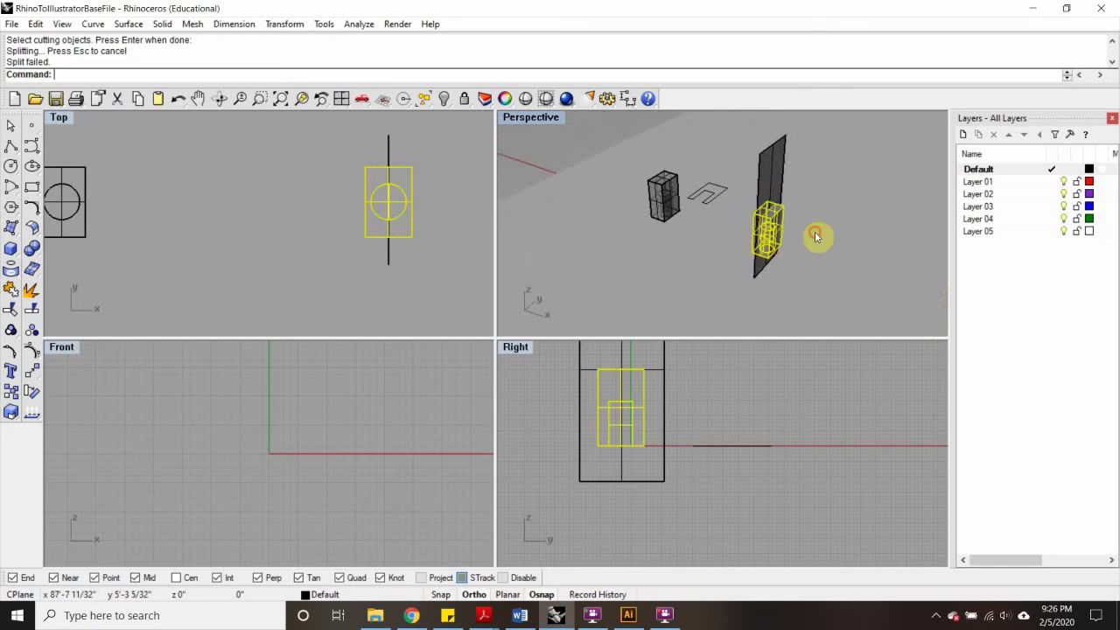
left_click(782, 173)
key("Delete")
scroll(788, 210, "up", 5)
left_click(775, 225)
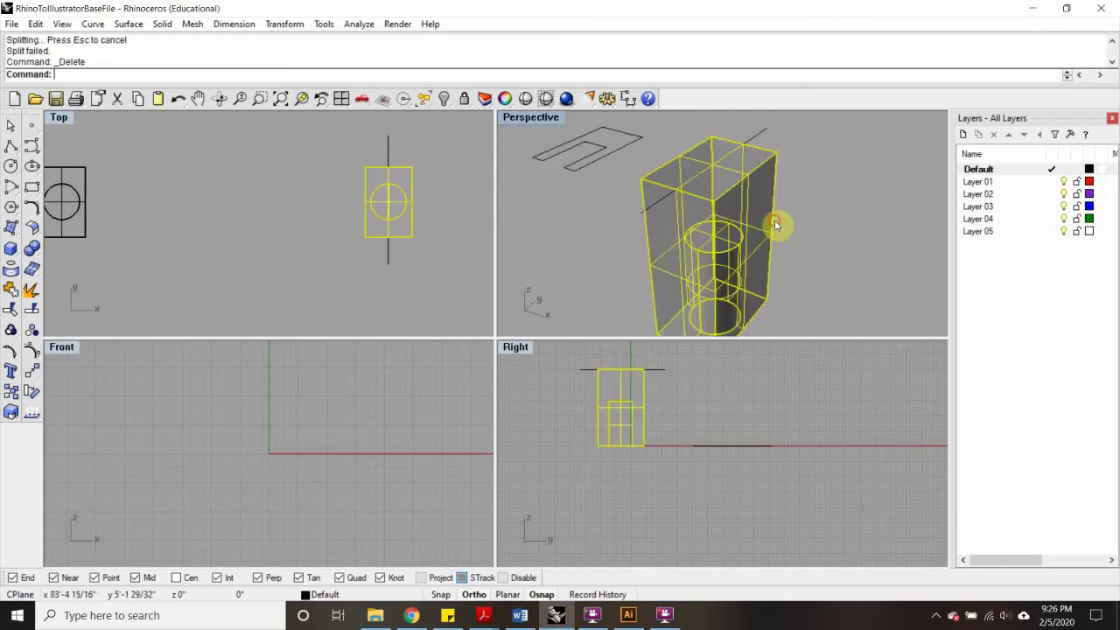
left_click(779, 243)
left_click(728, 180)
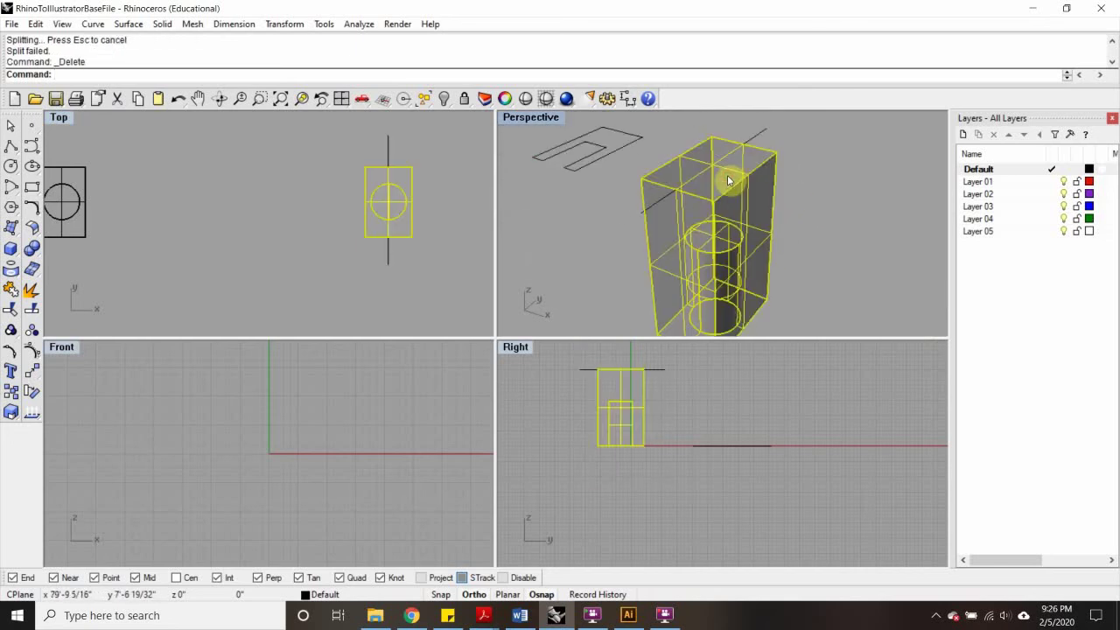
scroll(744, 170, "down", 5)
left_click(750, 163)
scroll(748, 164, "up", 4)
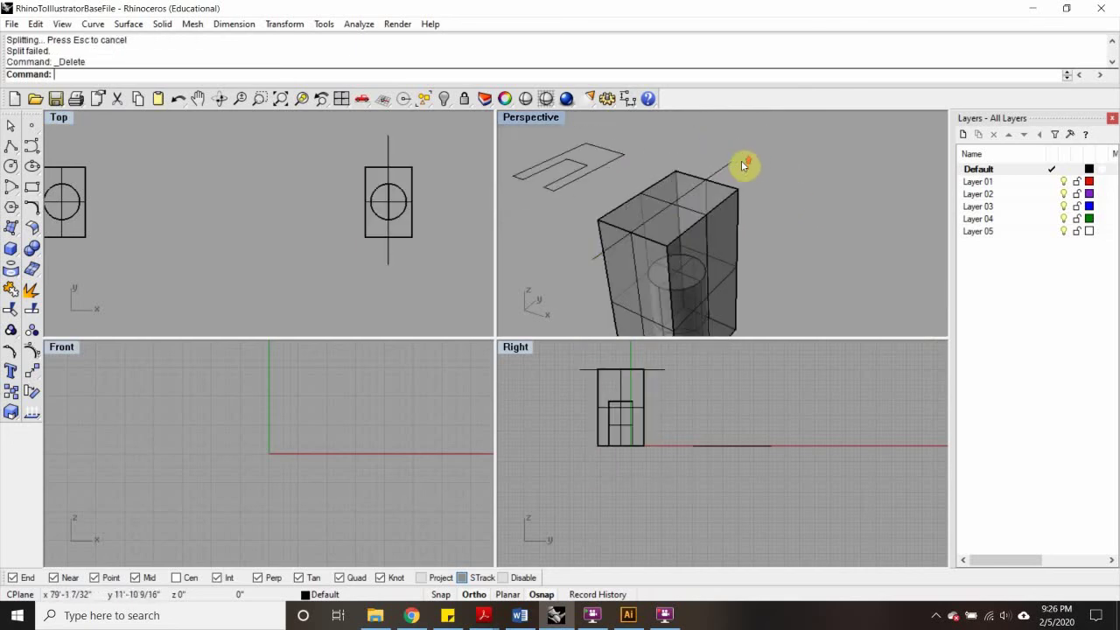
Step: Move the centreline polyline straight up in the Right view so it sits clear above the copied box
left_click(725, 168)
scroll(672, 391, "up", 4)
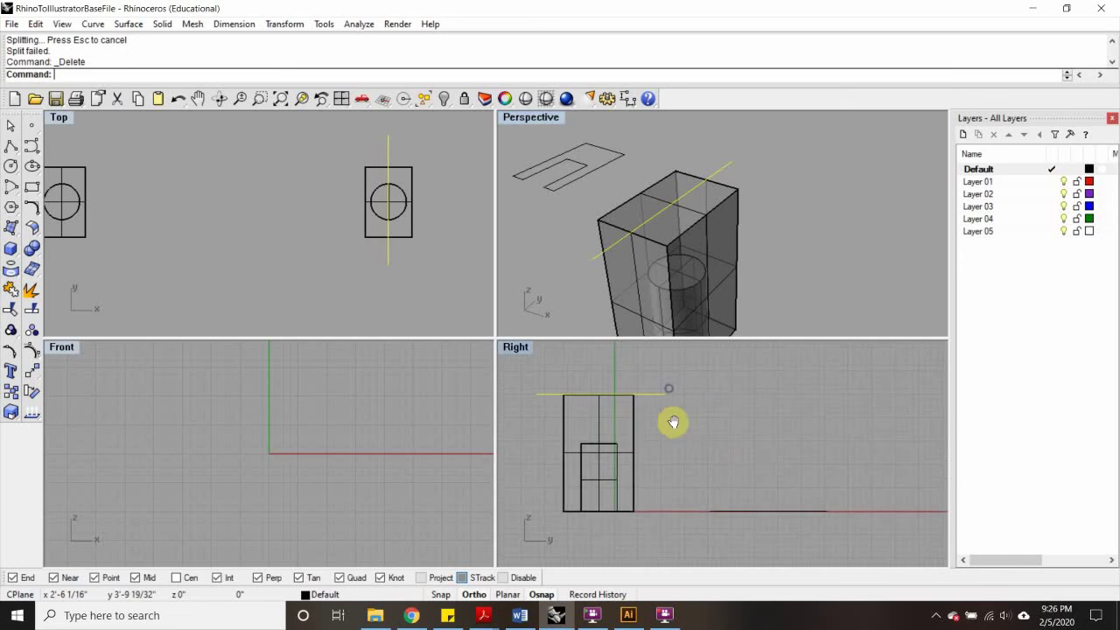
type("m")
key("Return")
left_click(743, 445)
left_click(739, 409)
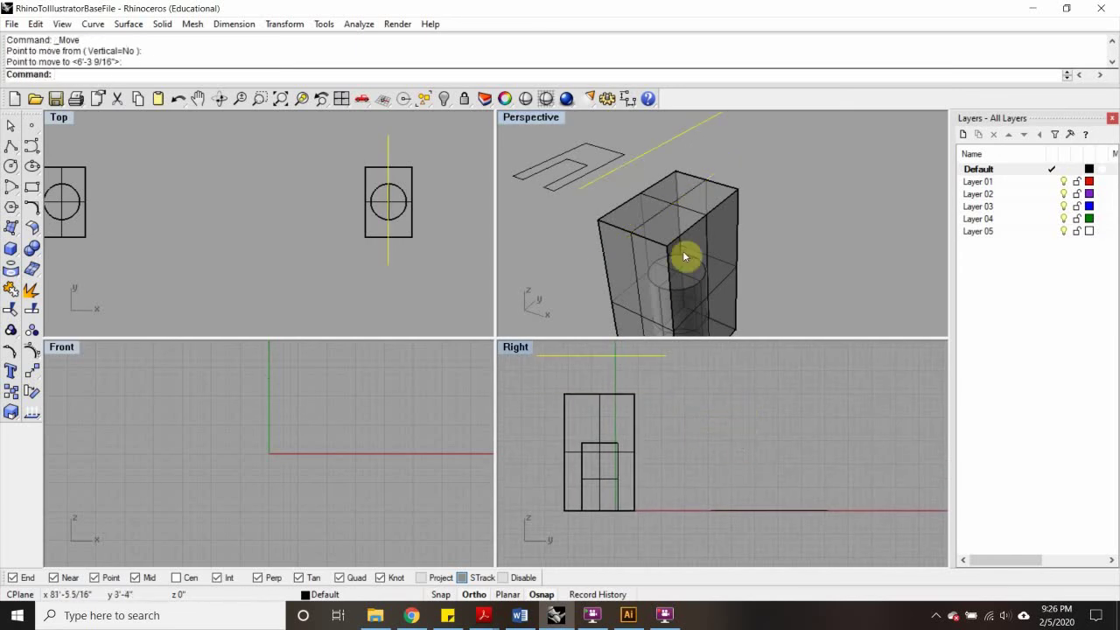
Step: Extrude the raised polyline to both sides as a vertical cutting surface extending past the copied box's base
type("Extrudecrv")
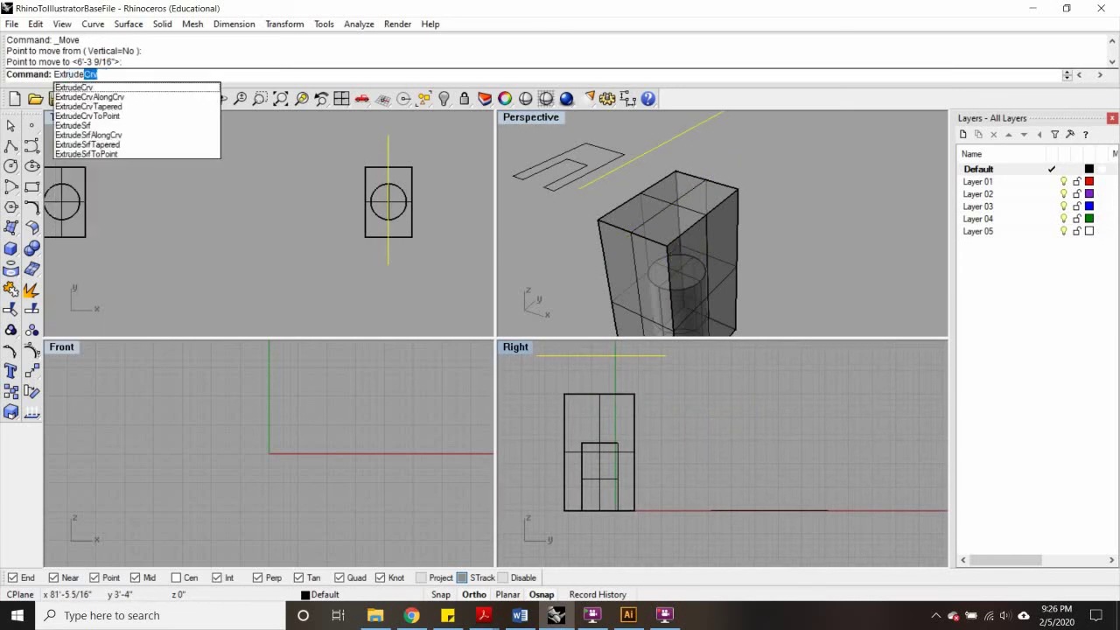
key("Return")
key("Escape")
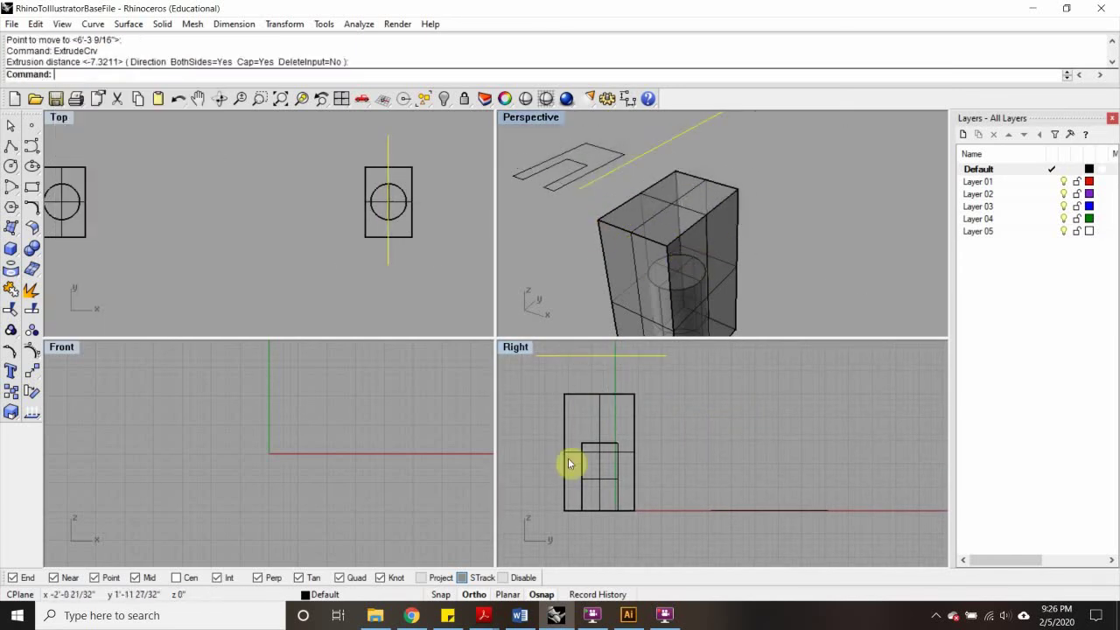
key("Return")
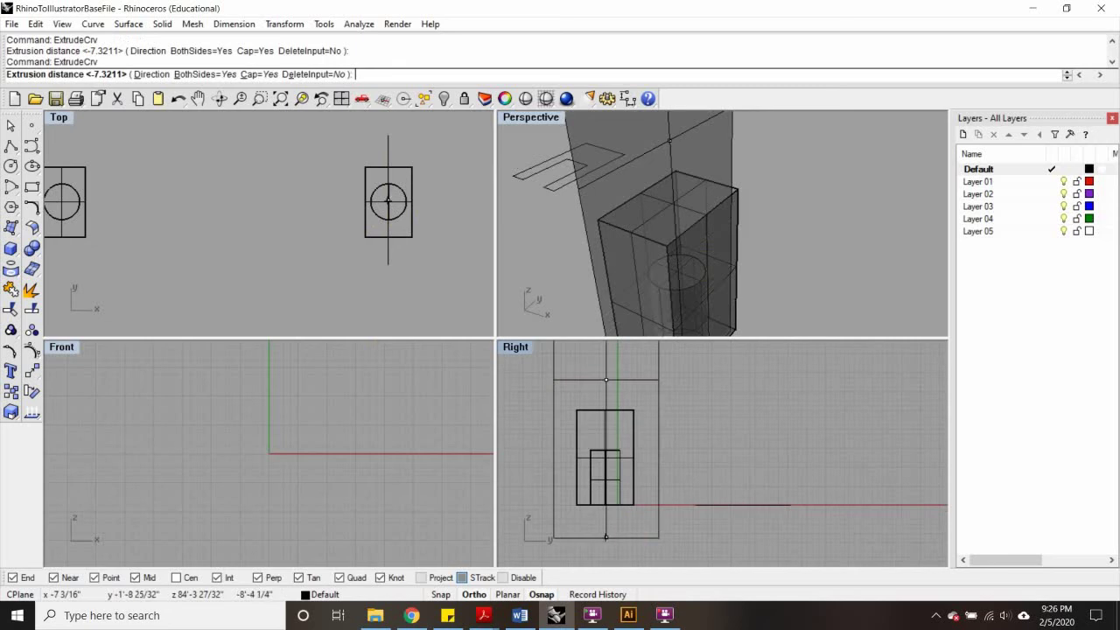
left_click(613, 544)
right_click_drag(732, 205, 704, 191)
right_click_drag(780, 195, 717, 237)
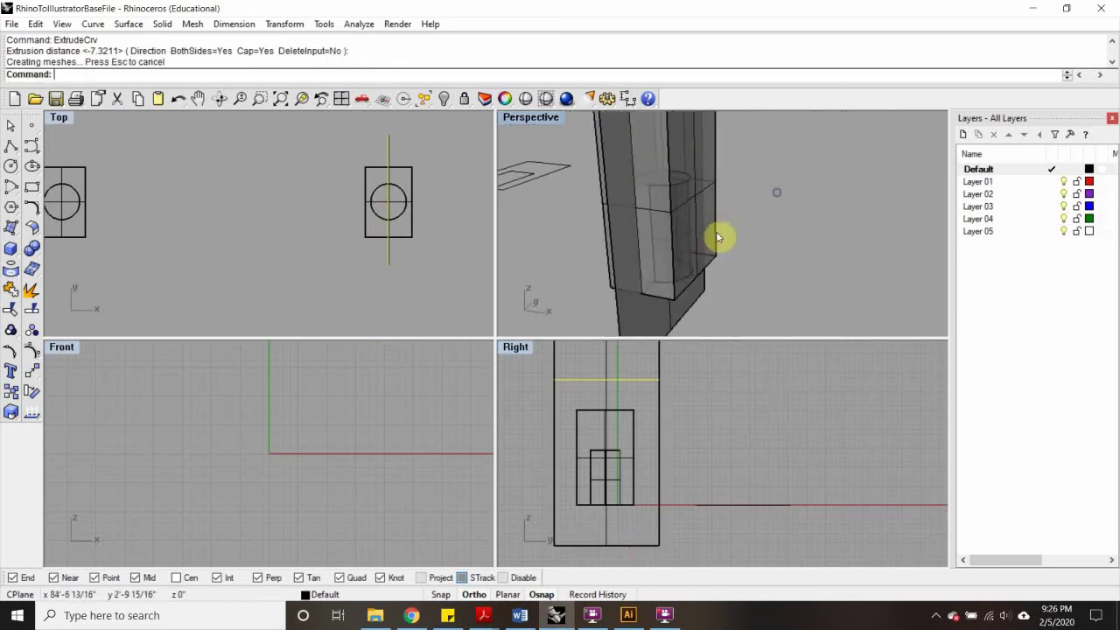
right_click_drag(645, 252, 670, 187)
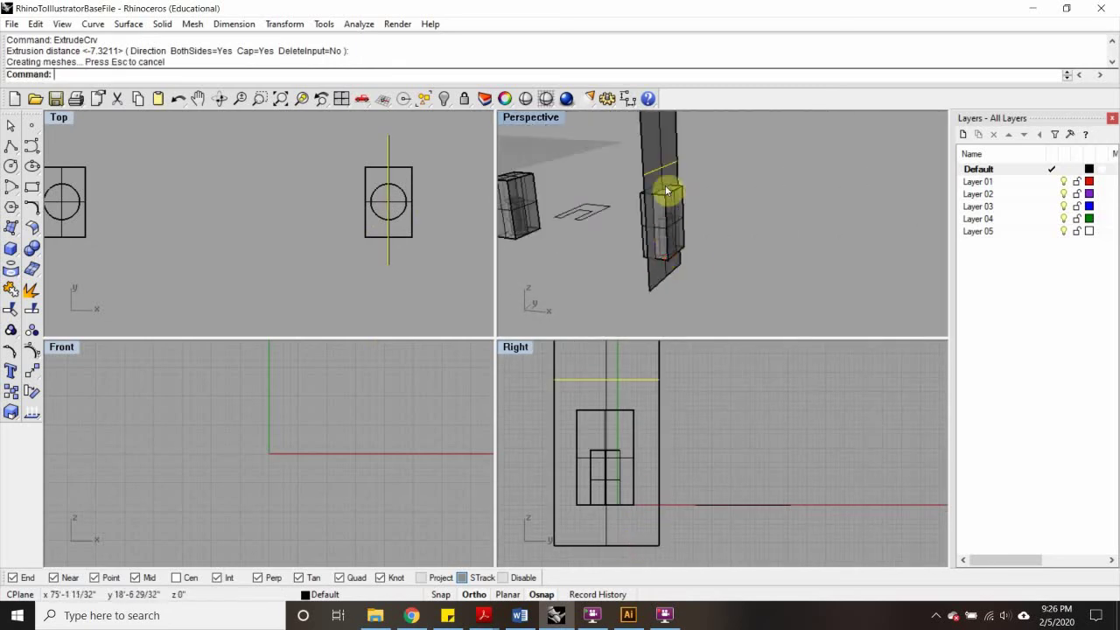
Step: Split the copied box in two with the vertical extruded surface as the cutting object
left_click(692, 199)
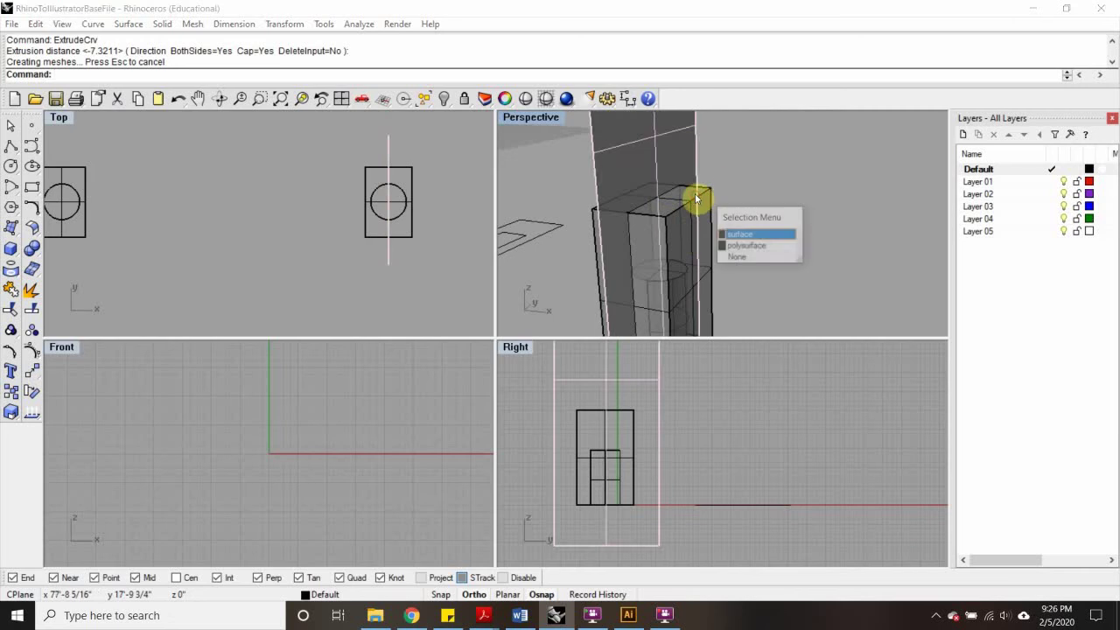
left_click(734, 181)
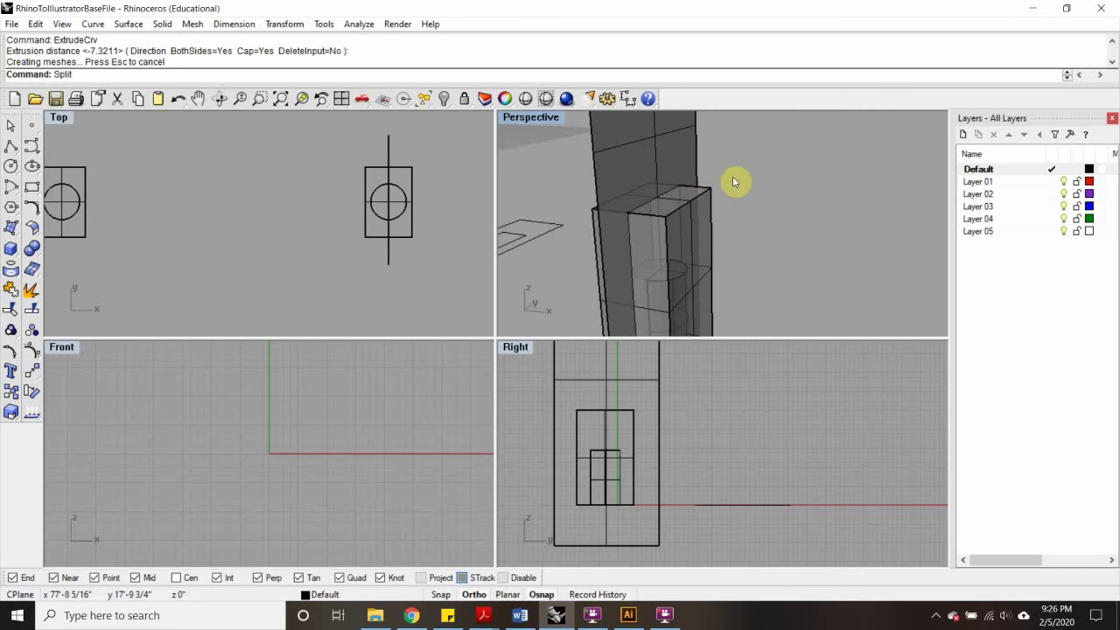
key("Return")
left_click(714, 216)
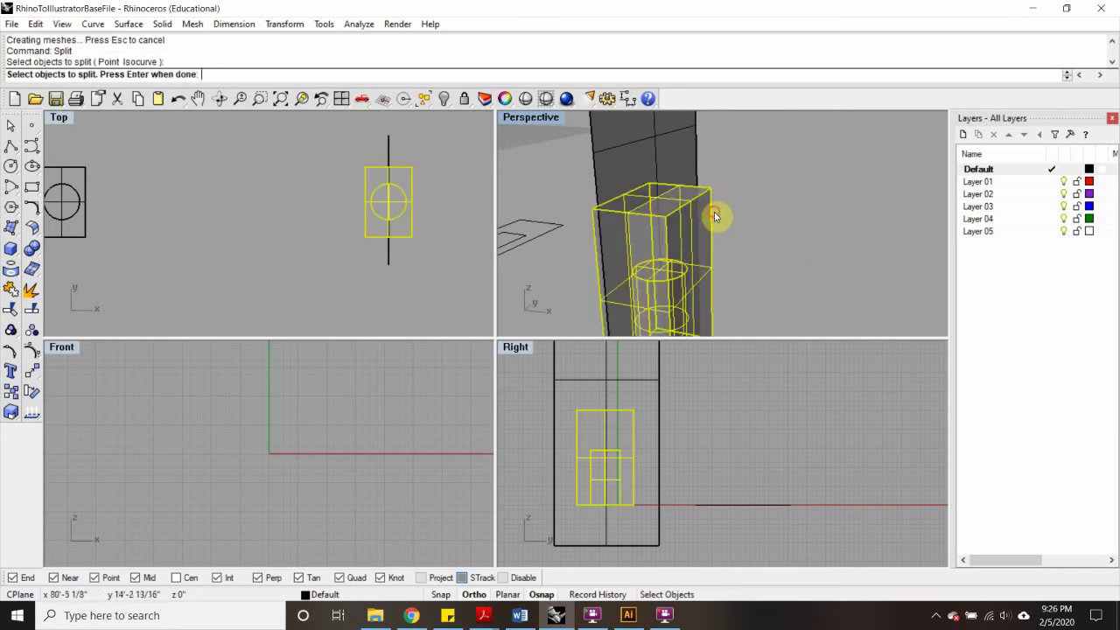
key("Return")
left_click(692, 148)
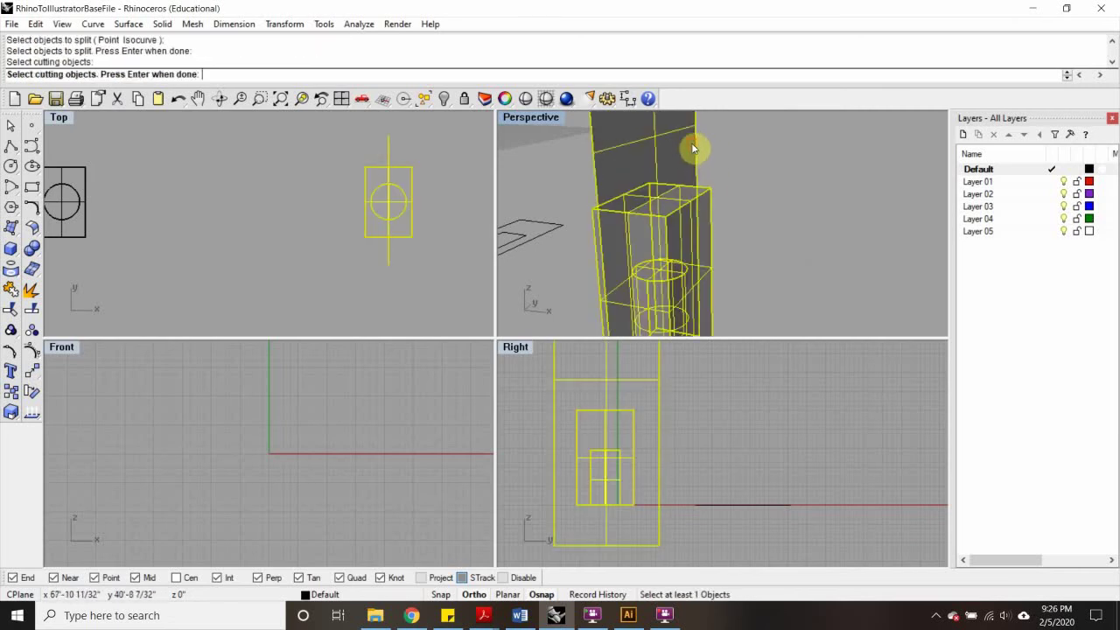
key("Return")
Step: Delete the positive X half of the split box and the vertical cutting surface
scroll(692, 148, "down", 3)
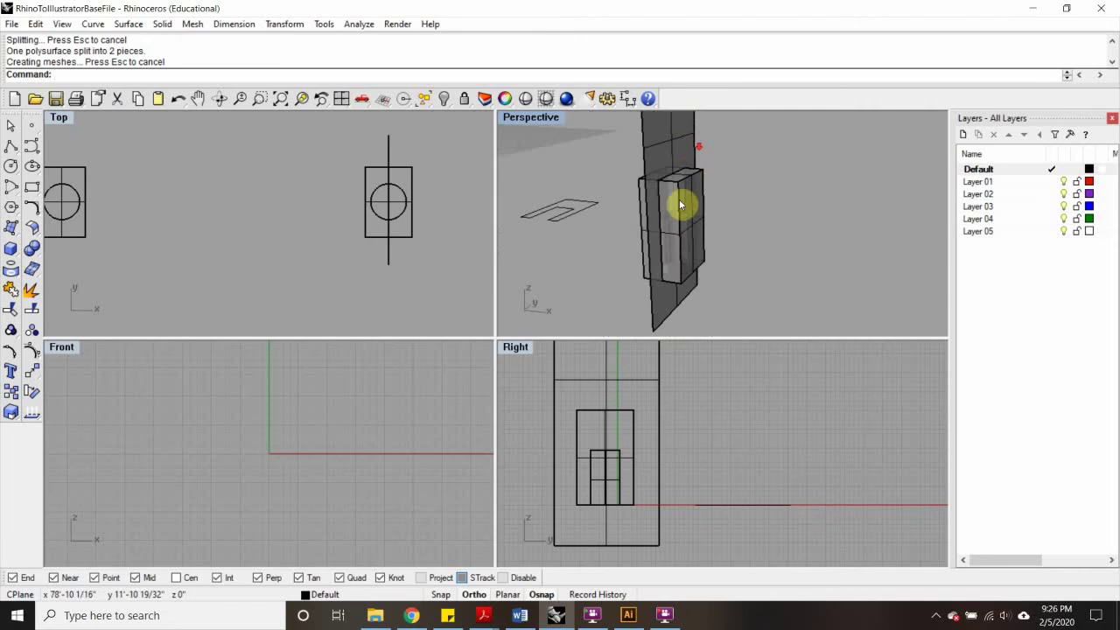
left_click(707, 169)
key("Delete")
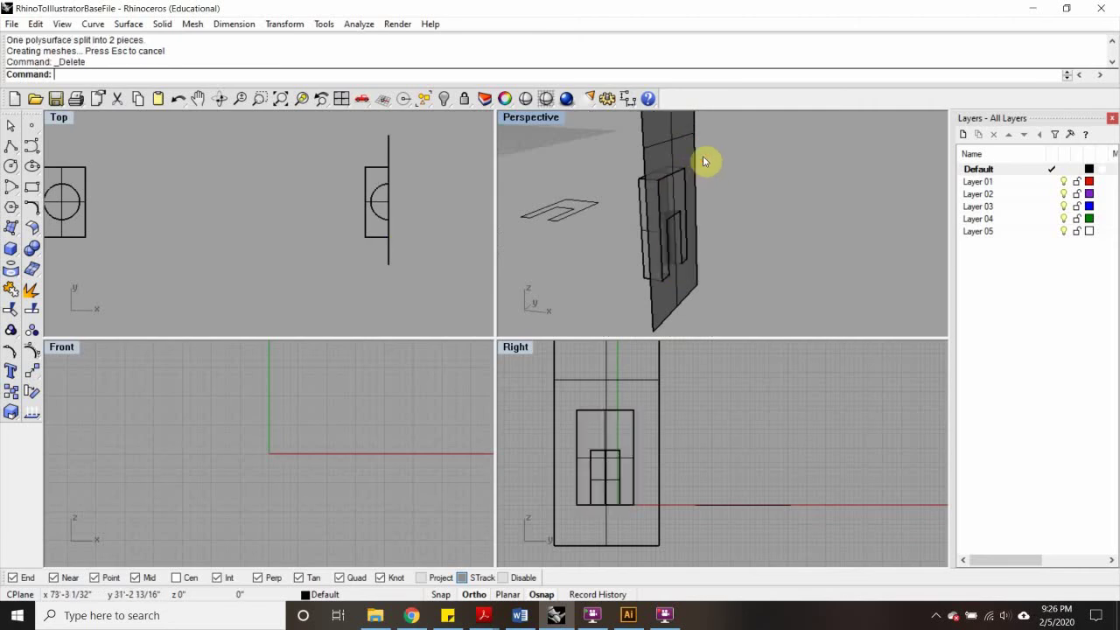
right_click_drag(676, 193, 635, 131)
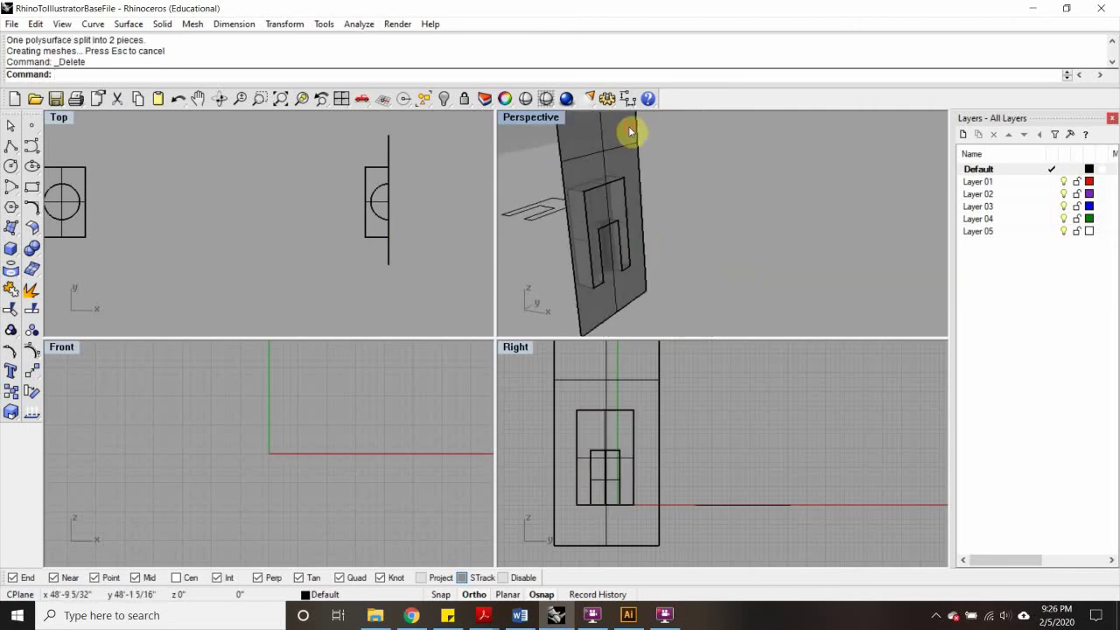
left_click(635, 131)
key("Delete")
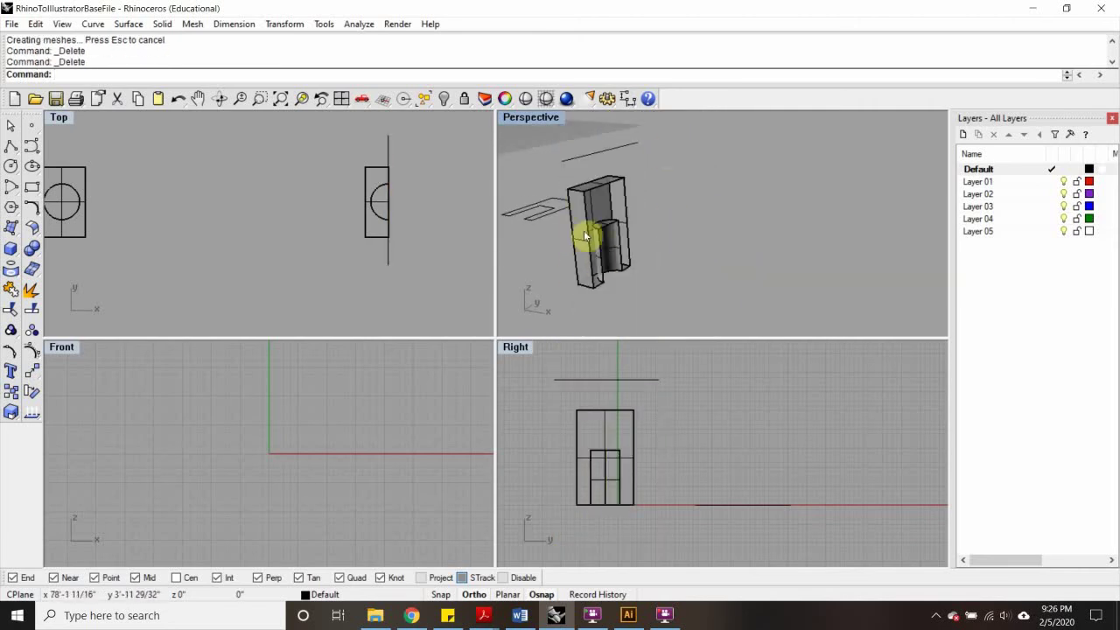
Step: Examine the cut edges and half-cylinder hollow of the remaining box half in the Perspective view
right_click_drag(589, 237, 722, 205)
scroll(750, 180, "up", 5)
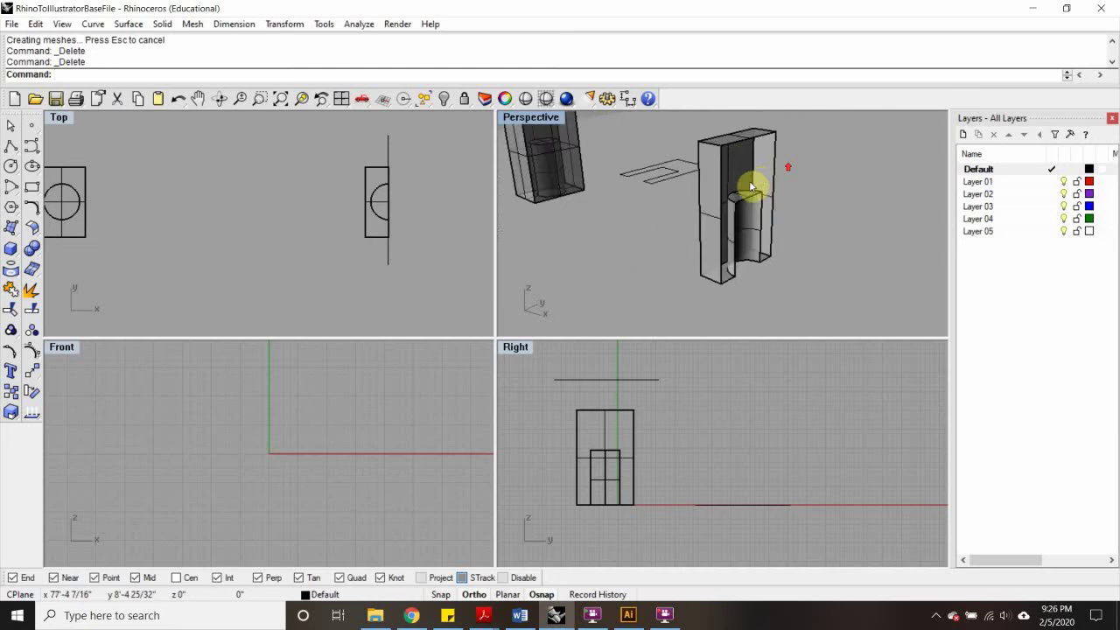
scroll(778, 222, "down", 5)
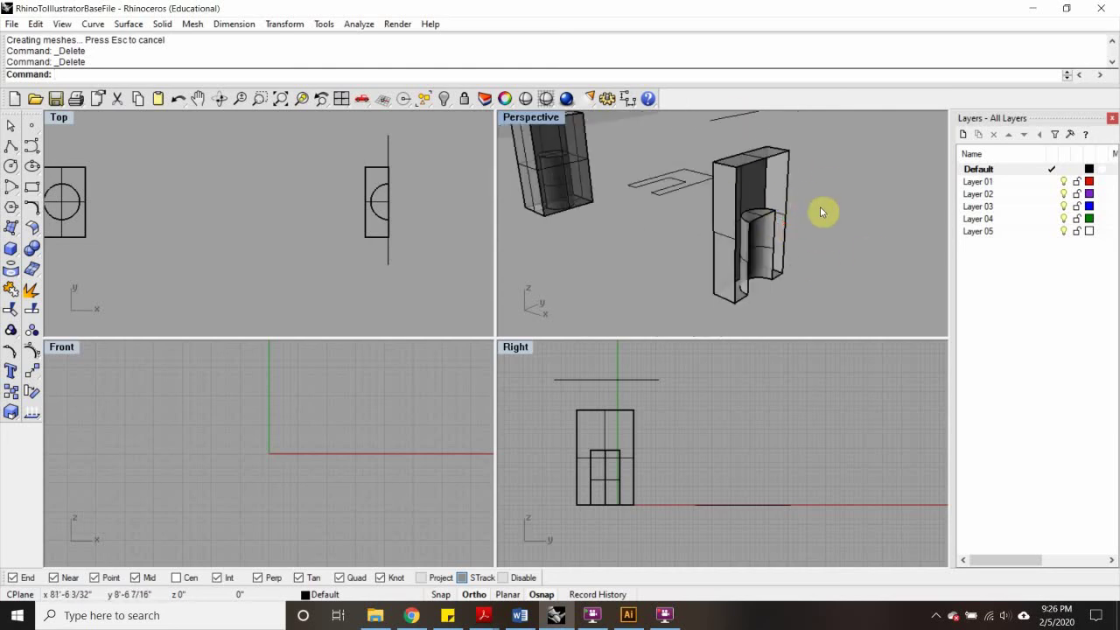
left_click(748, 226)
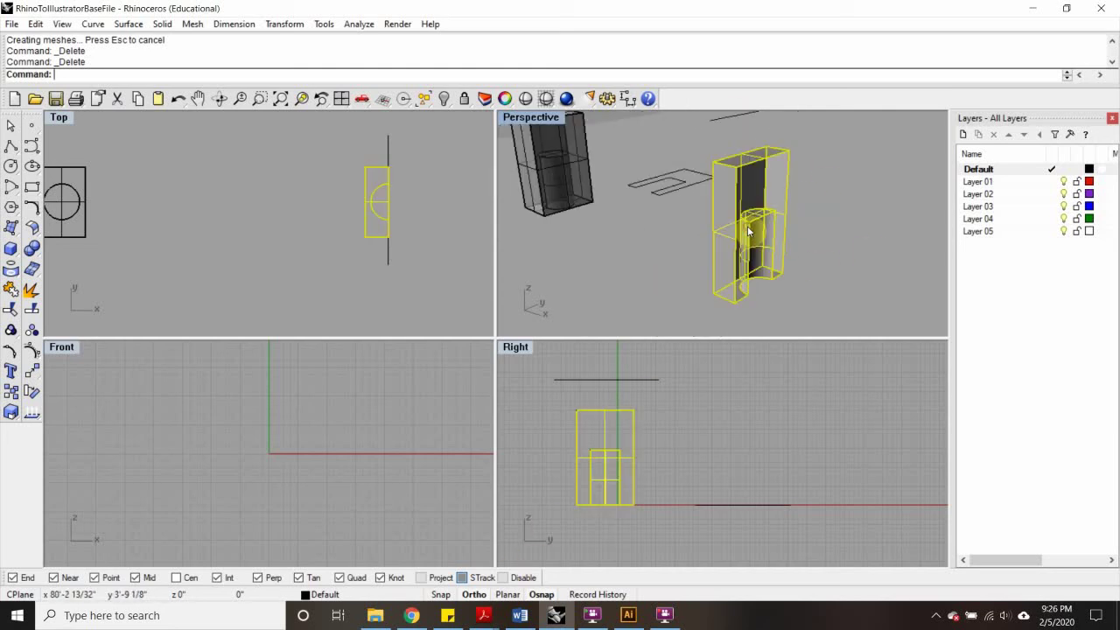
left_click(685, 251)
scroll(569, 256, "down", 4)
scroll(699, 213, "up", 5)
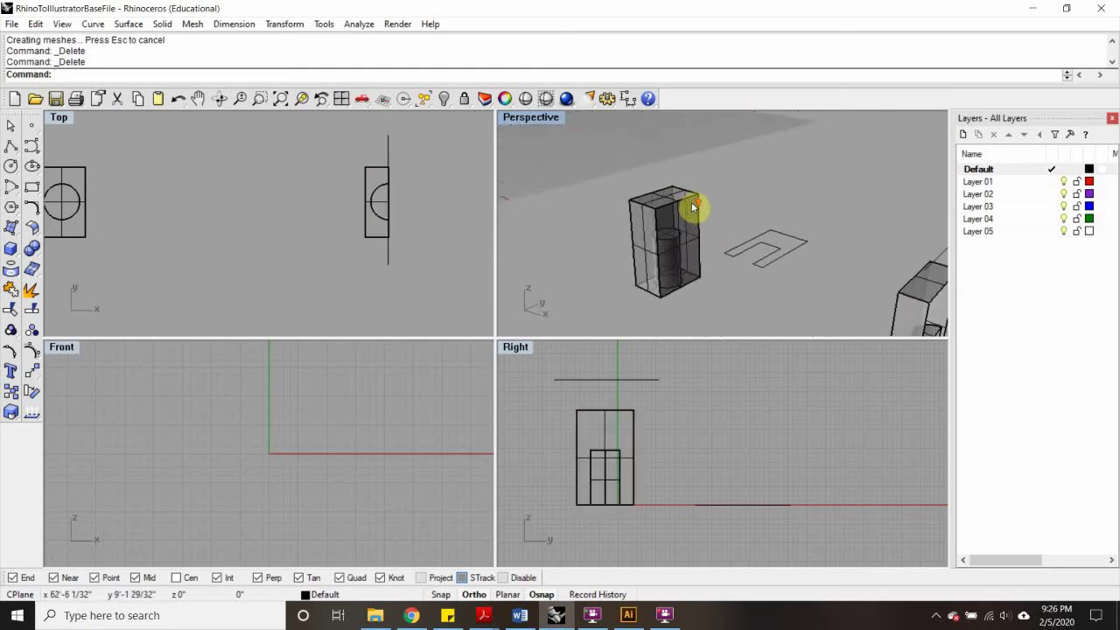
Step: Create a Make2D drawing of the original hollowed box in 4 View (USA) layout, showing hidden lines and maintaining source layers
left_click(695, 207)
scroll(171, 197, "down", 3)
right_click_drag(226, 252, 243, 252)
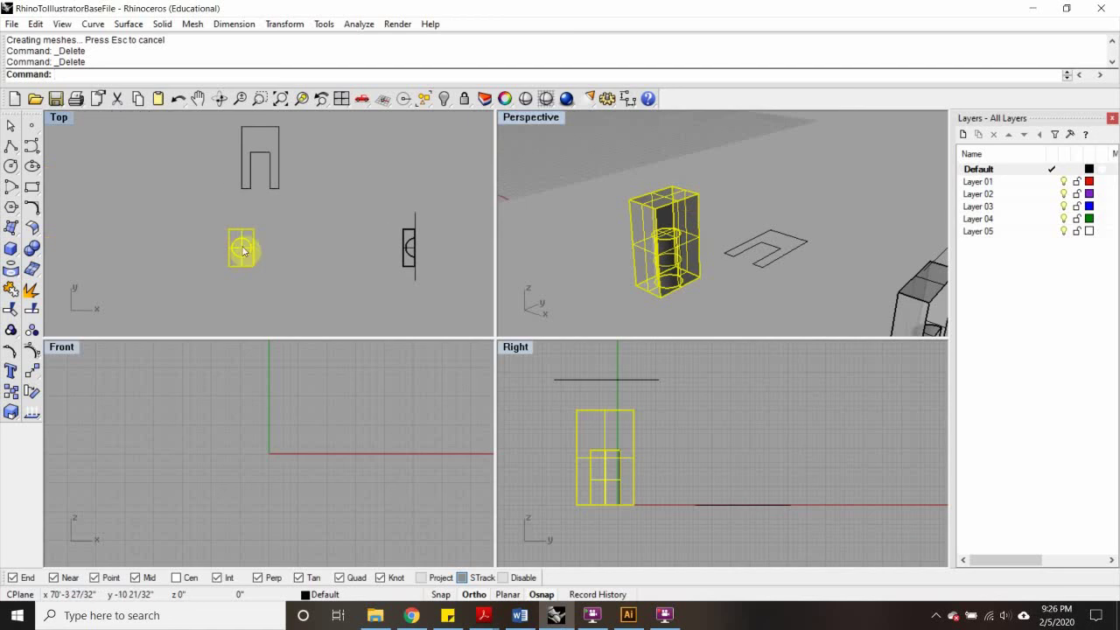
scroll(241, 261, "up", 3)
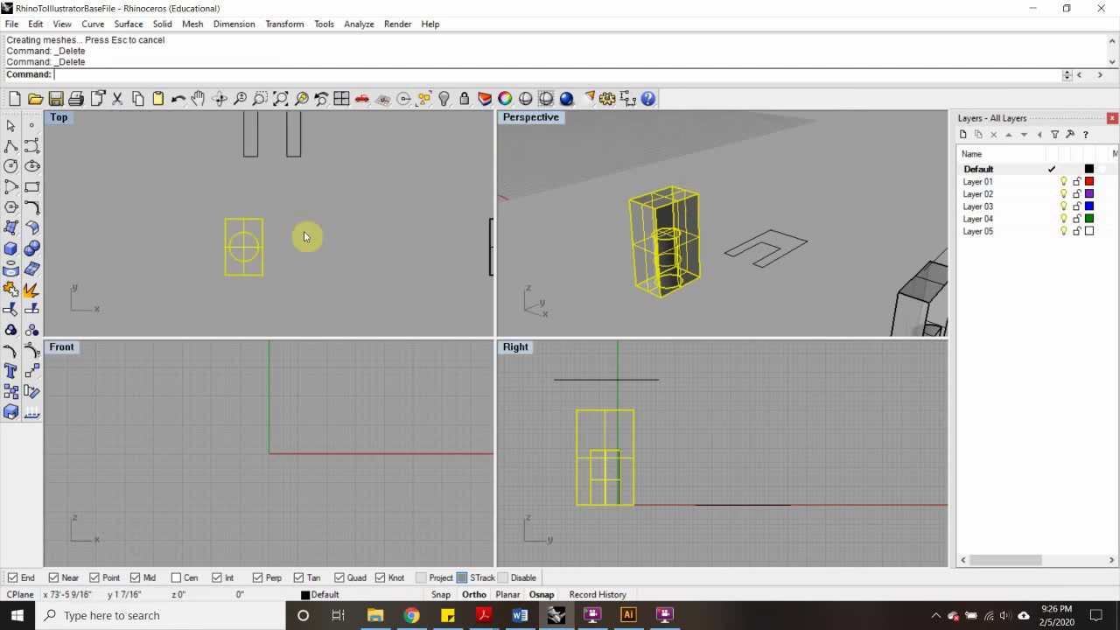
key("Return")
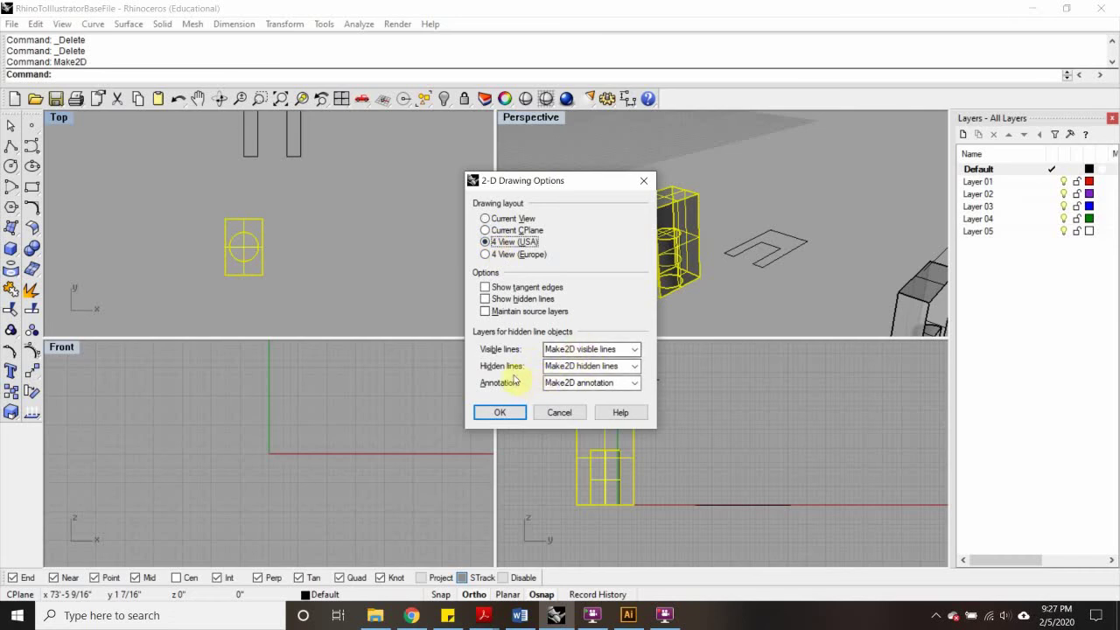
left_click(499, 315)
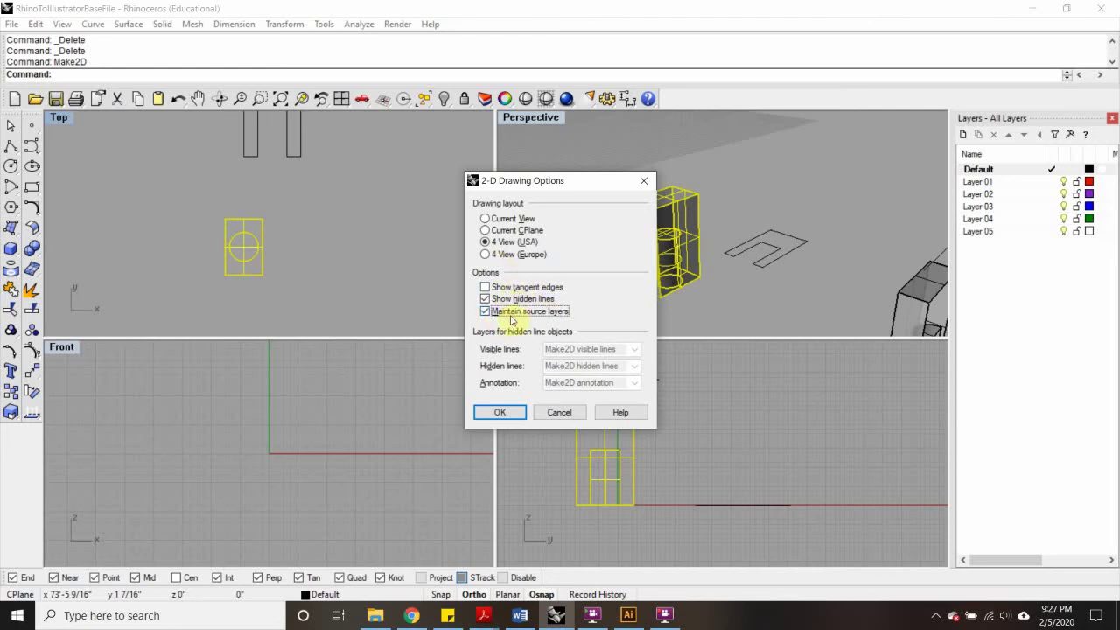
left_click(499, 413)
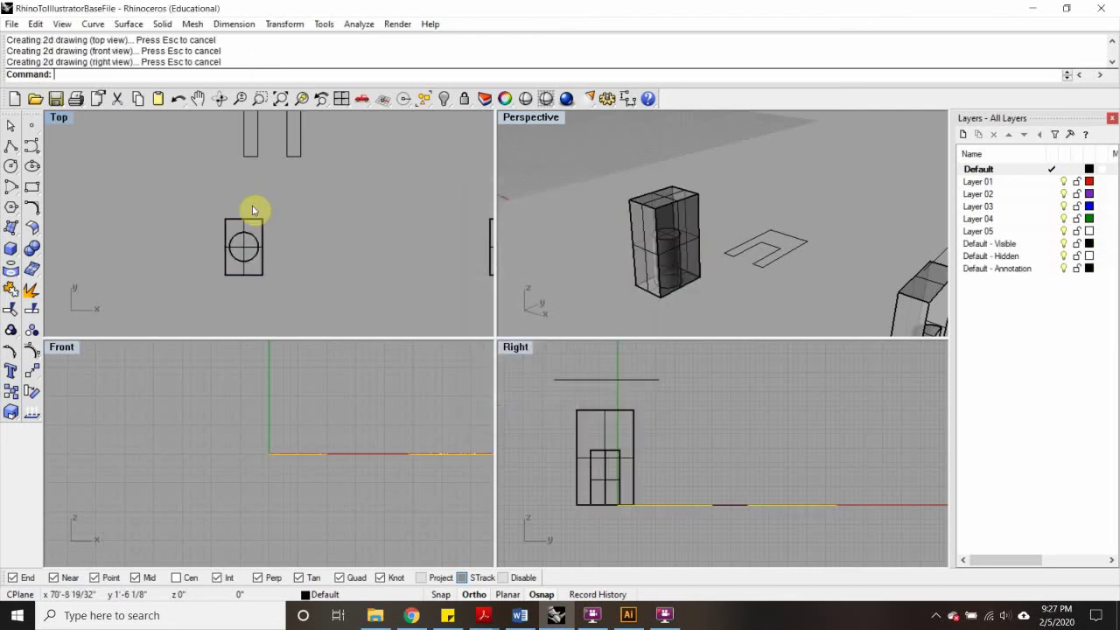
Step: Move the four Make2D views from the origin to the open area on the positive X side of the models
scroll(295, 204, "down", 5)
scroll(309, 224, "up", 5)
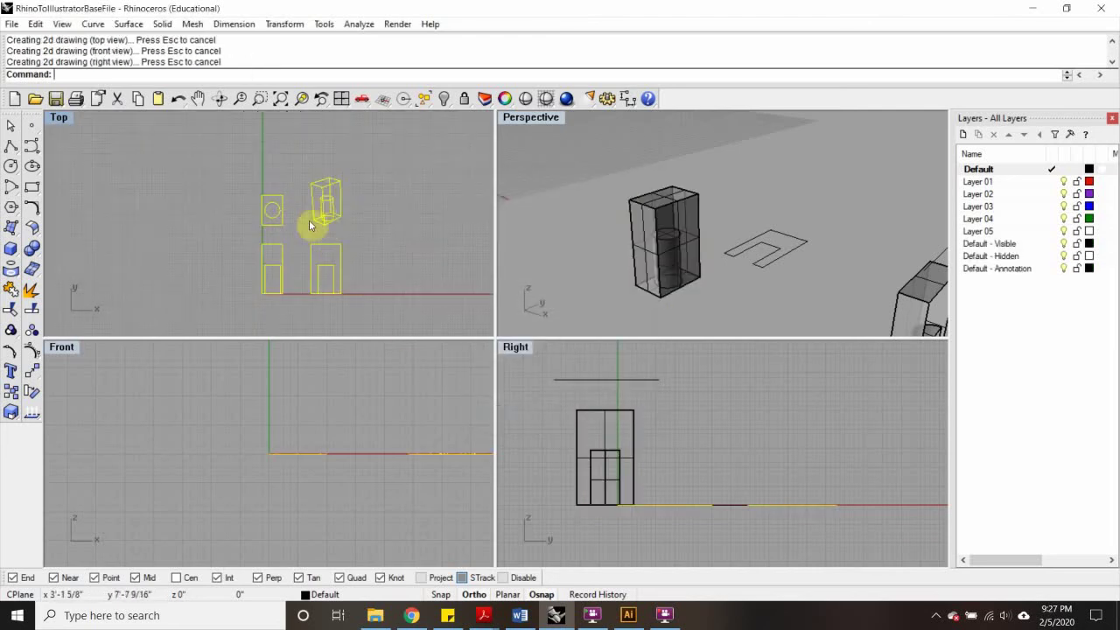
scroll(320, 219, "down", 2)
type("M")
key("Return")
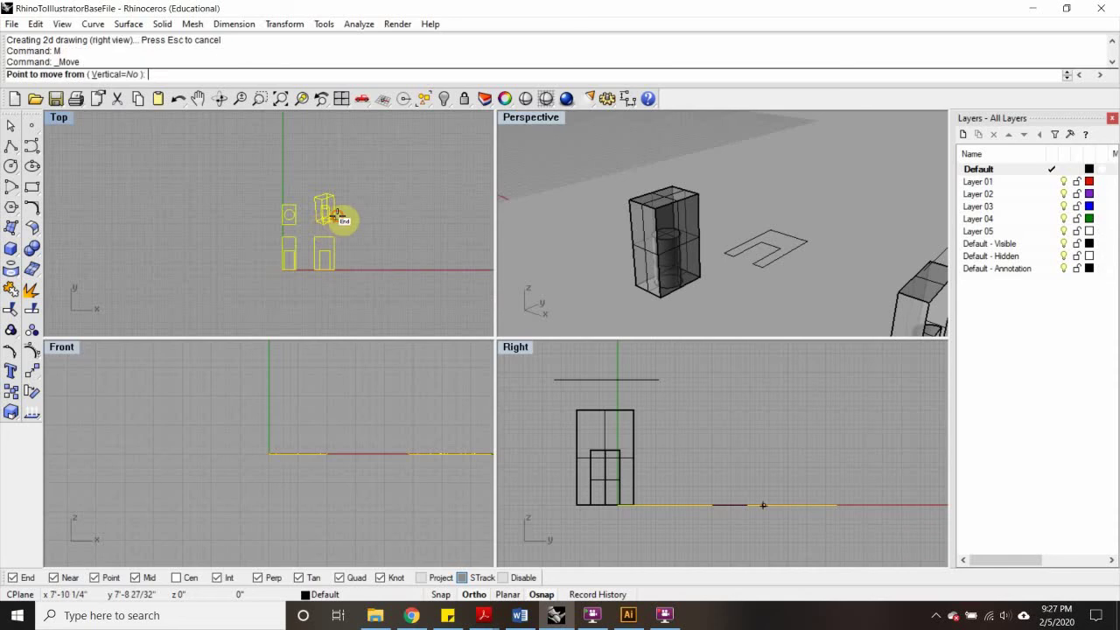
left_click(338, 217)
scroll(162, 213, "down", 3)
left_click(348, 215)
scroll(370, 219, "up", 6)
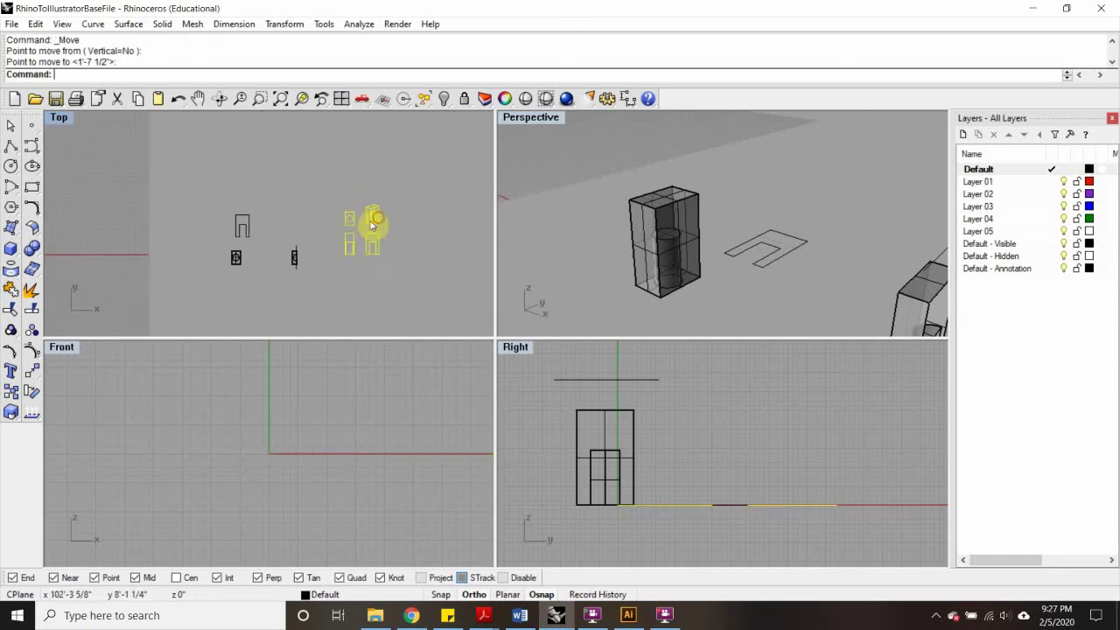
Step: Examine the plan, elevations and perspective of the Make2D drawing, checking how the hidden lines of the hole are drawn
scroll(377, 163, "up", 3)
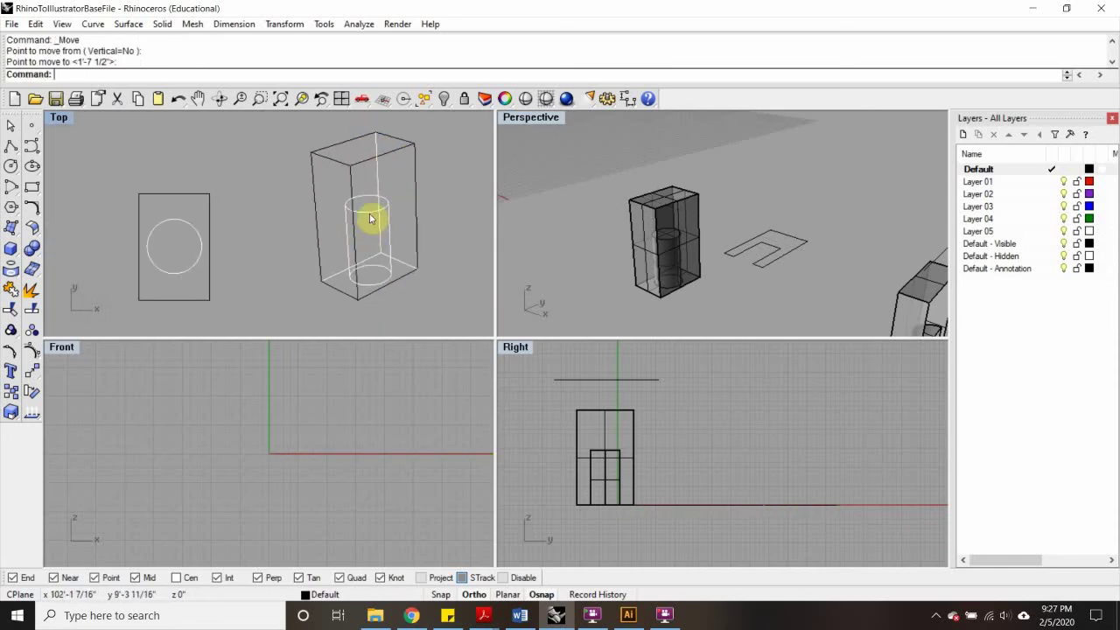
scroll(360, 226, "down", 3)
scroll(320, 201, "up", 2)
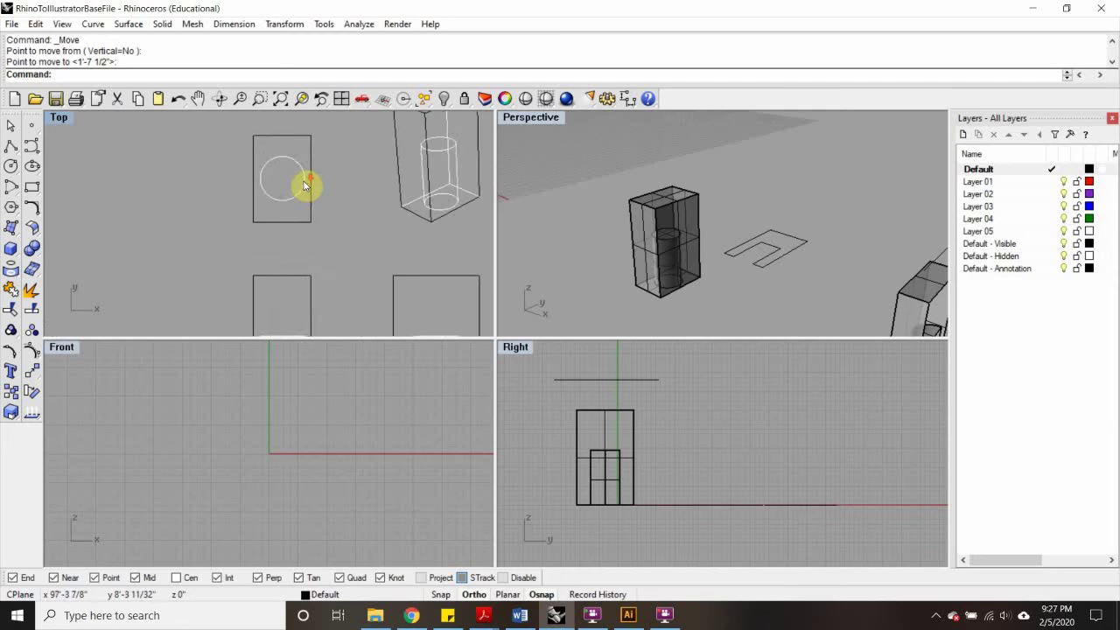
scroll(300, 236, "down", 2)
scroll(296, 287, "up", 1)
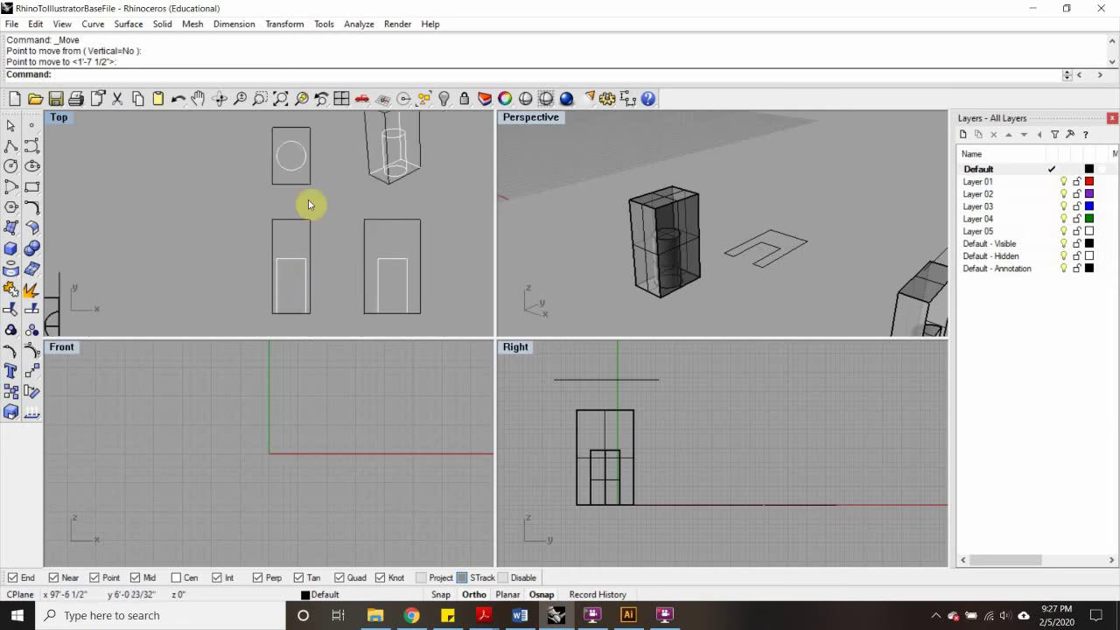
scroll(387, 262, "up", 2)
left_click_drag(353, 291, 354, 292)
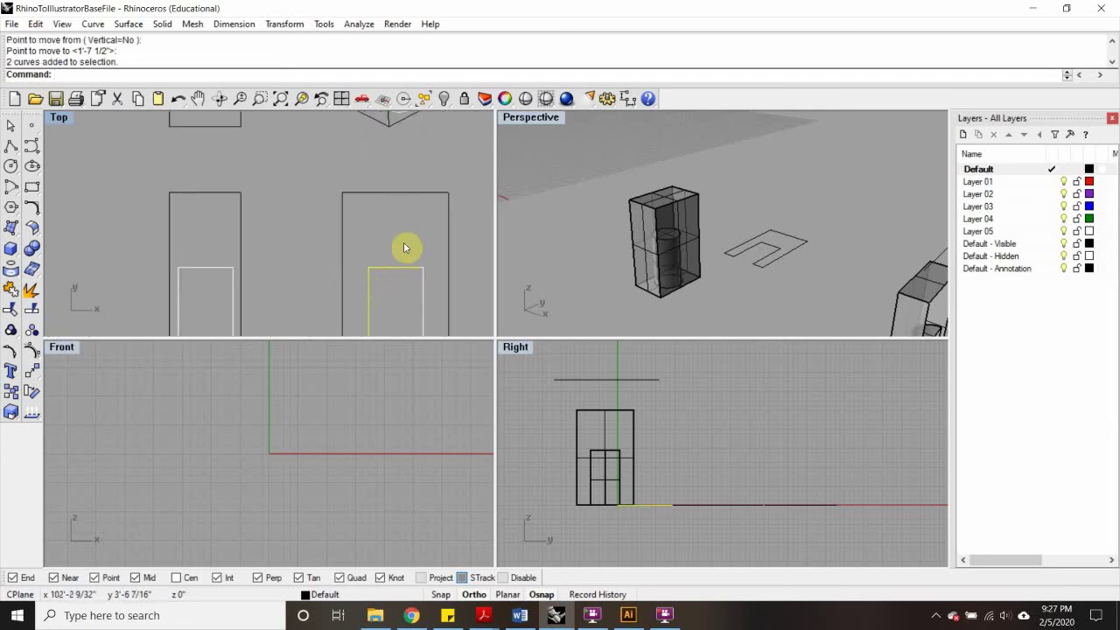
scroll(380, 241, "down", 3)
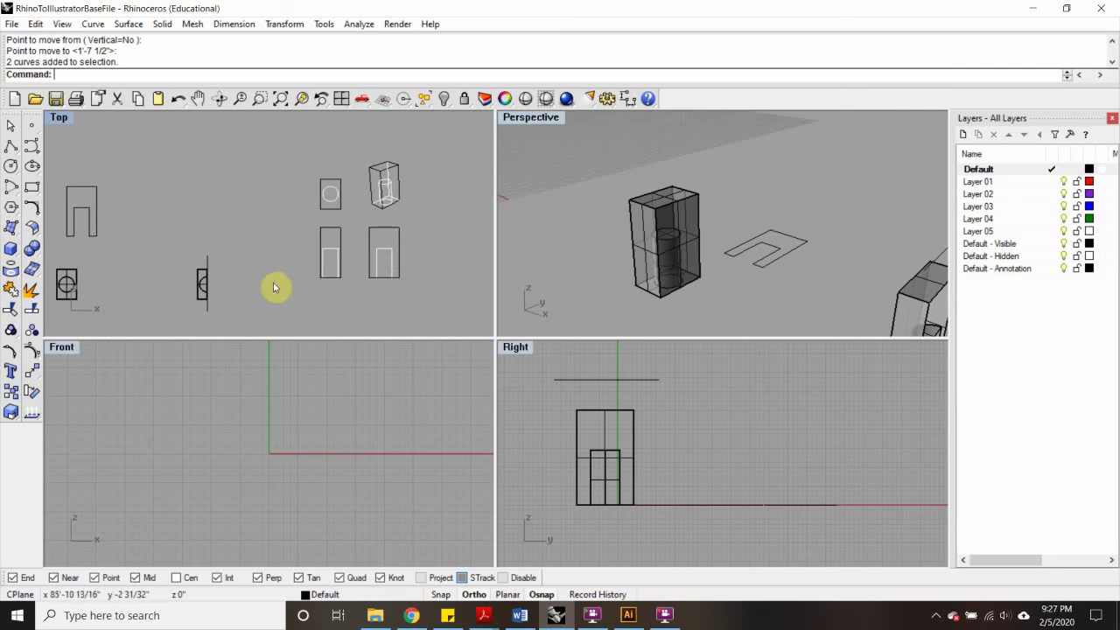
Step: Move the flat section curves next to the right elevation of the Make2D drawing, aligned with its top edge
left_click(102, 195)
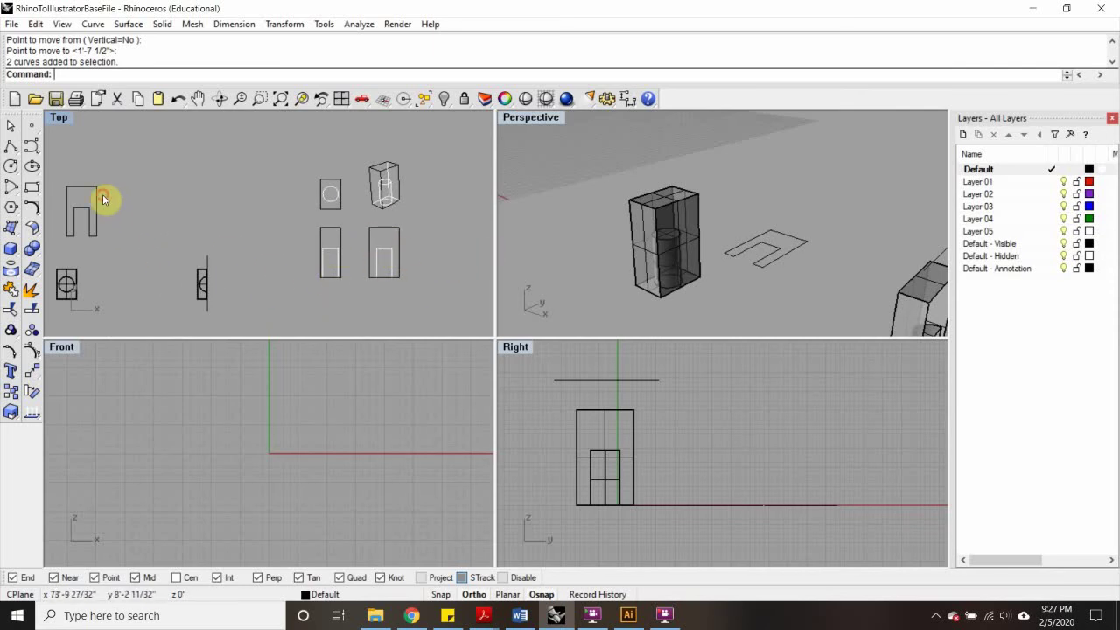
left_click_drag(50, 163, 157, 278)
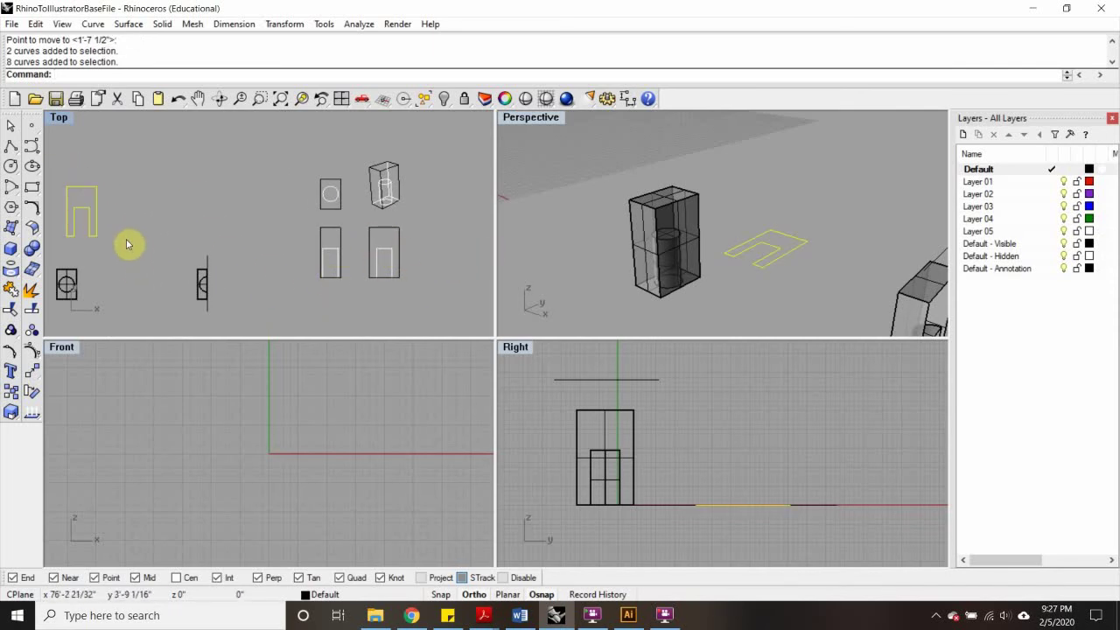
type("m")
key("Return")
left_click(68, 186)
scroll(464, 258, "up", 3)
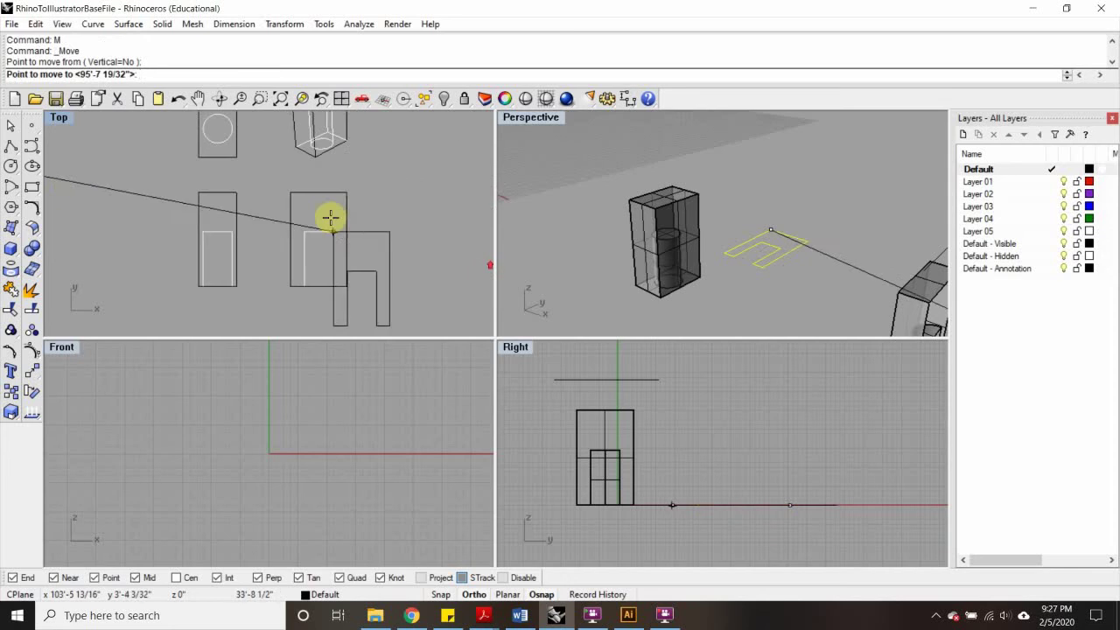
left_click(332, 259)
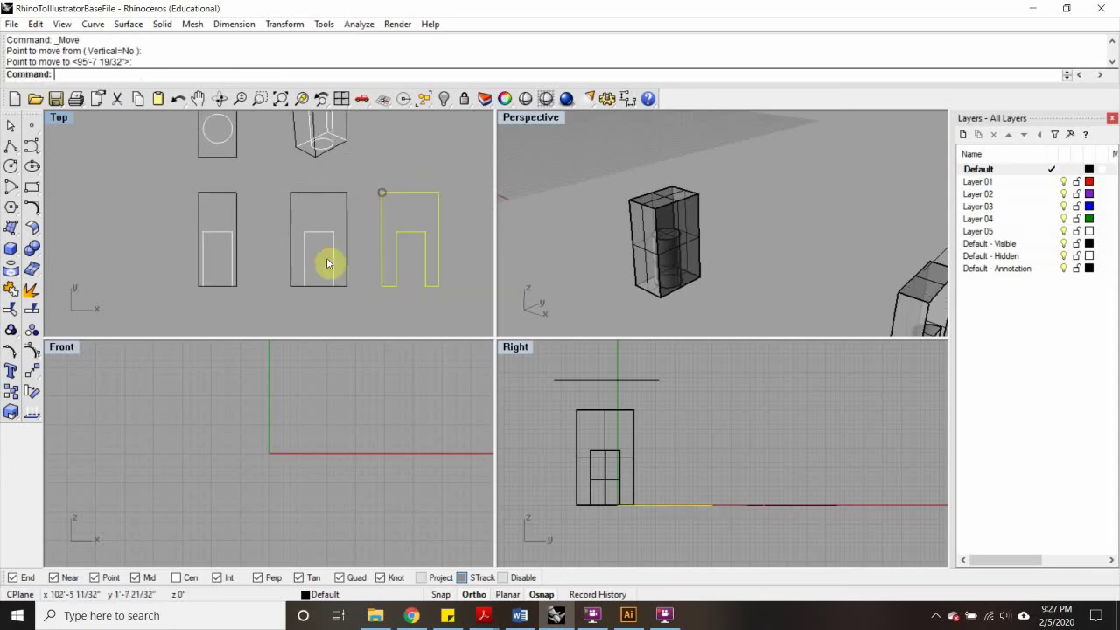
scroll(359, 240, "down", 2)
key("Escape")
Step: Create a Make2D drawing of the cut box half in 4 View (USA) layout, showing hidden lines and maintaining source layers
scroll(205, 280, "up", 3)
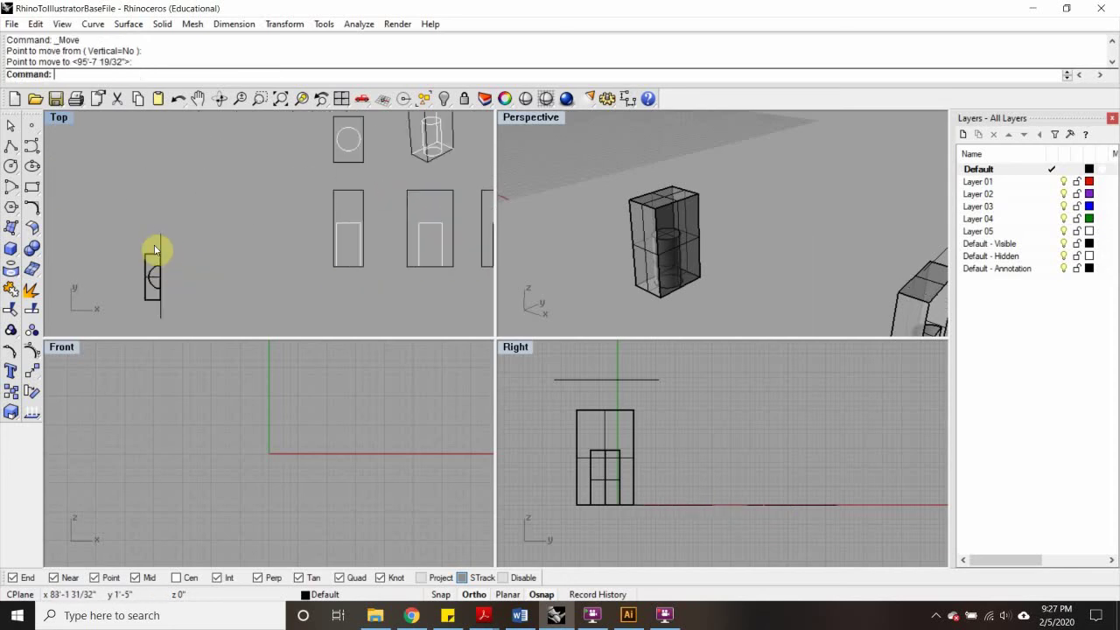
left_click_drag(201, 304, 200, 299)
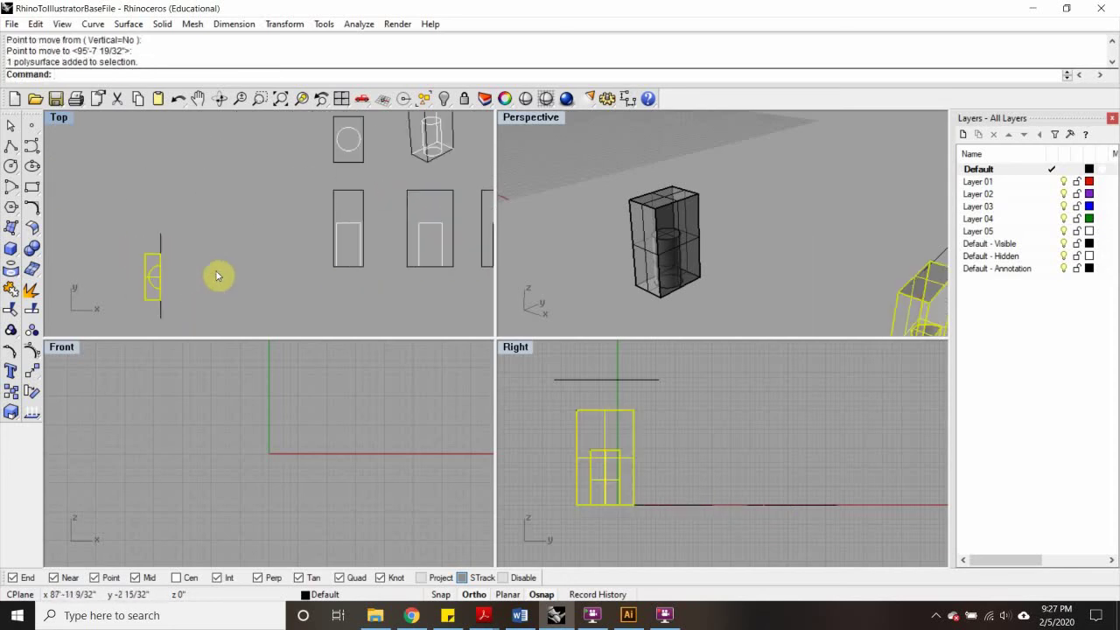
key("Return")
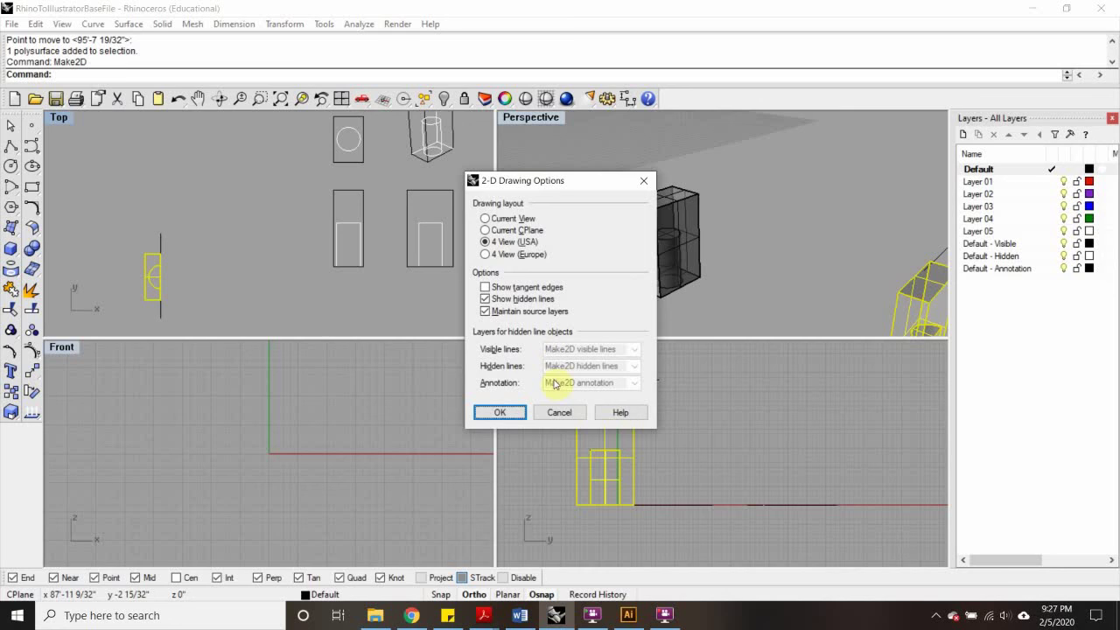
left_click(503, 413)
scroll(249, 215, "down", 2)
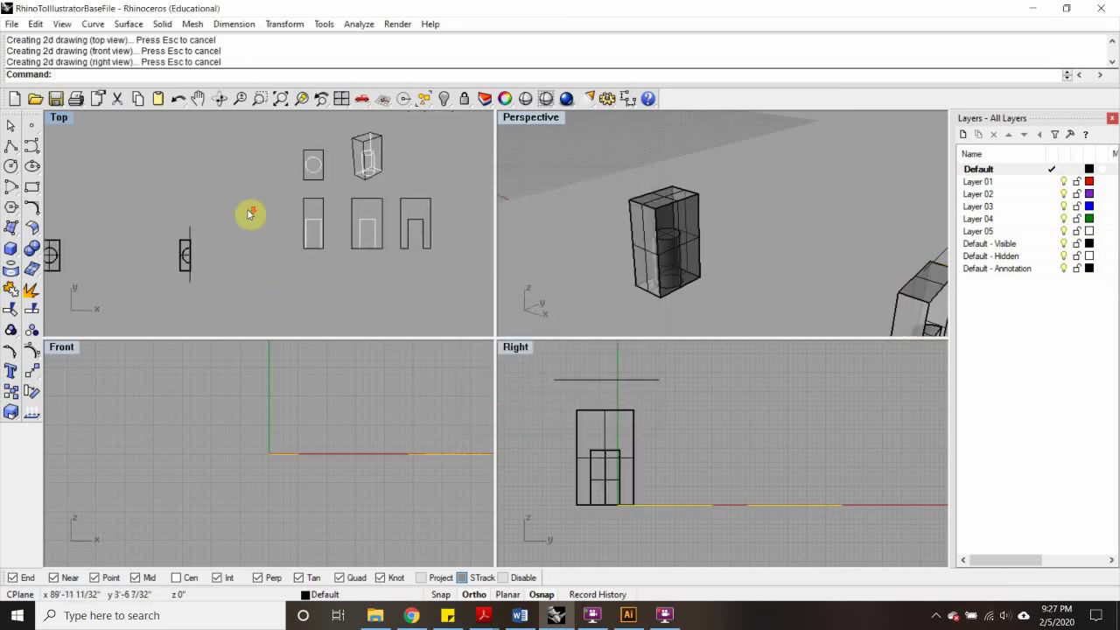
Step: Examine the box half's new Make2D views at the origin, especially the base line across the hole in the right view
scroll(250, 215, "down", 12)
right_click_drag(85, 207, 207, 207)
scroll(168, 210, "up", 8)
left_click(276, 200)
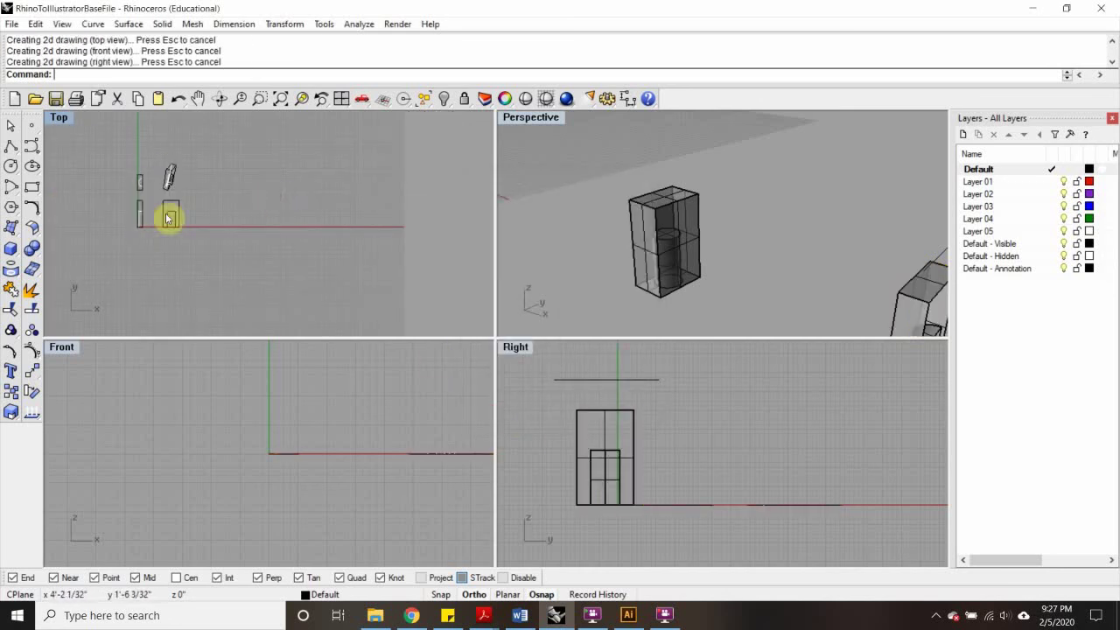
scroll(169, 220, "up", 4)
scroll(175, 251, "up", 8)
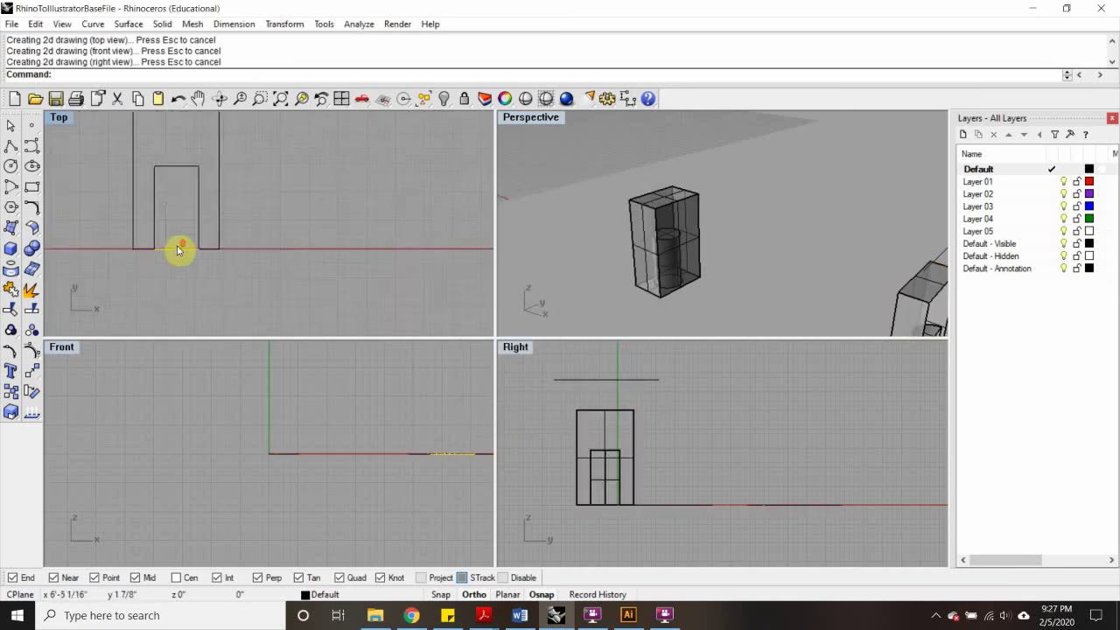
left_click(180, 238)
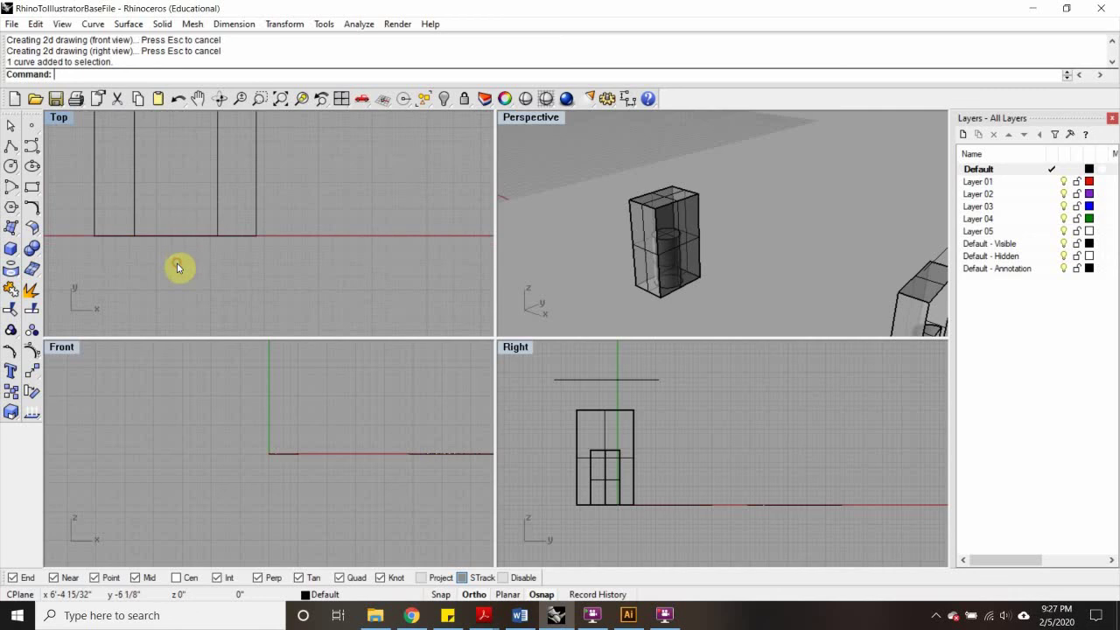
scroll(184, 236, "down", 6)
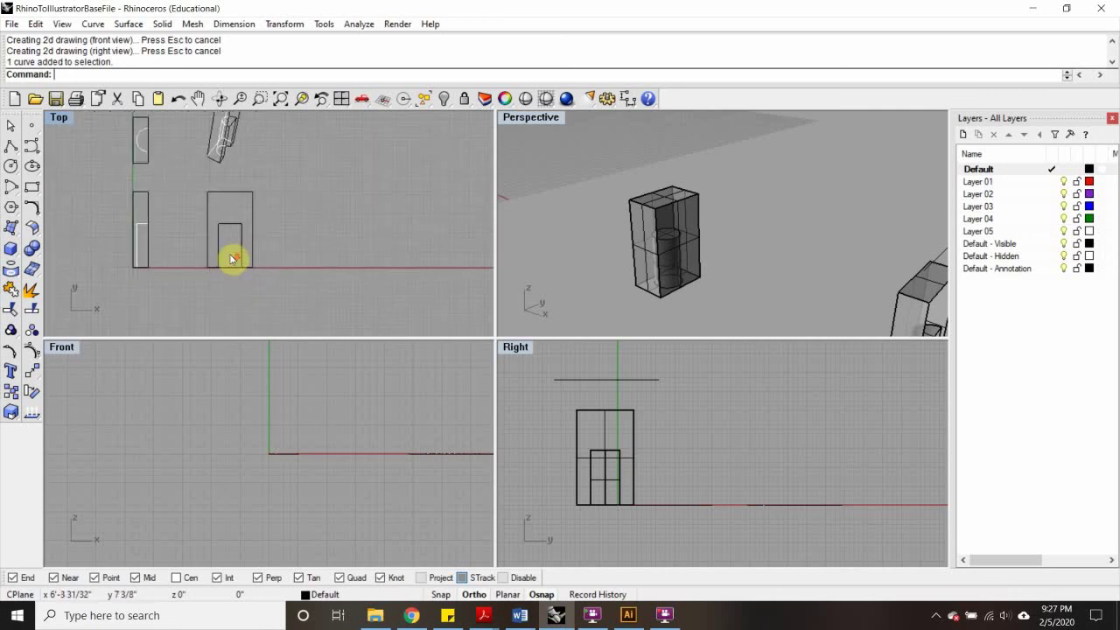
scroll(231, 236, "down", 2)
scroll(230, 180, "up", 3)
scroll(183, 261, "down", 3)
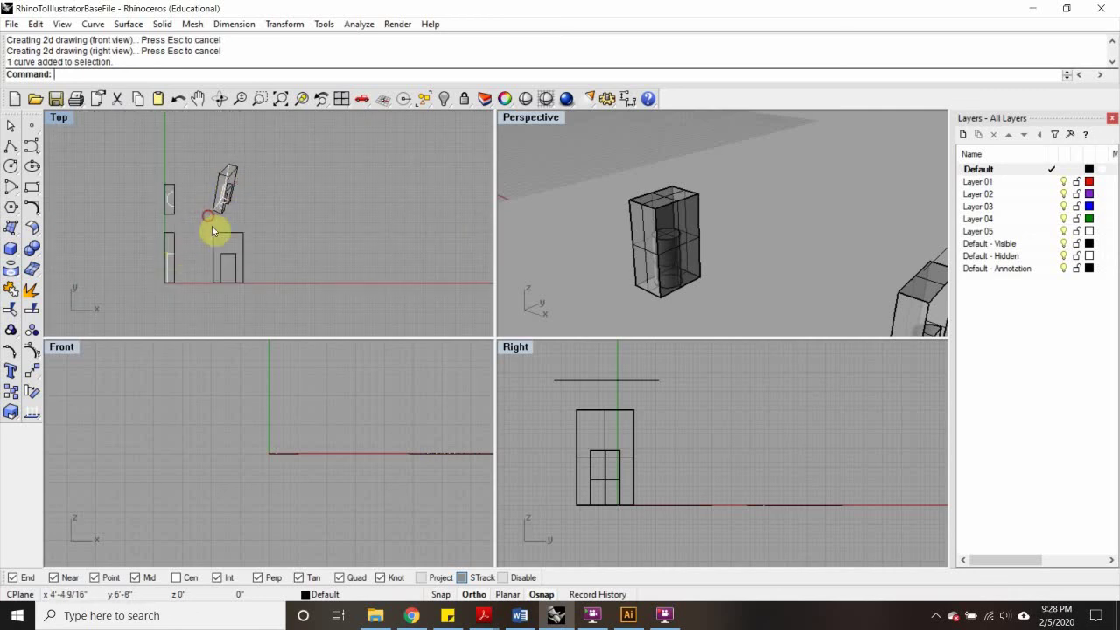
Step: Move the box half's right view from the origin to the end of the elevation row, beside the section curves
left_click_drag(213, 230, 271, 295)
type("M")
key("Return")
left_click(216, 289)
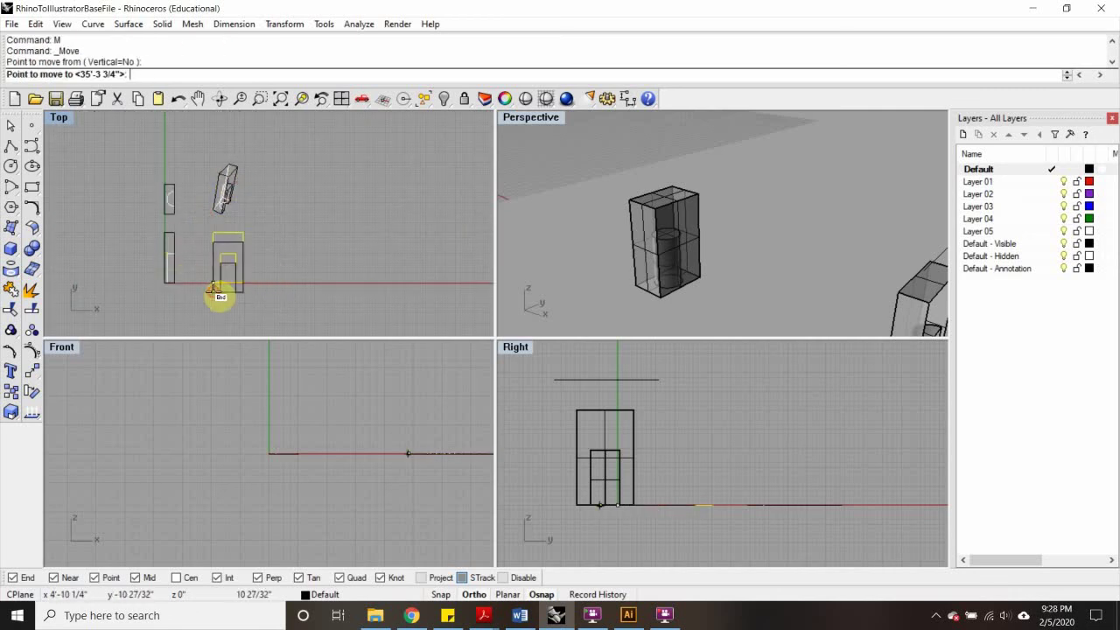
scroll(263, 288, "down", 3)
scroll(144, 260, "up", 5)
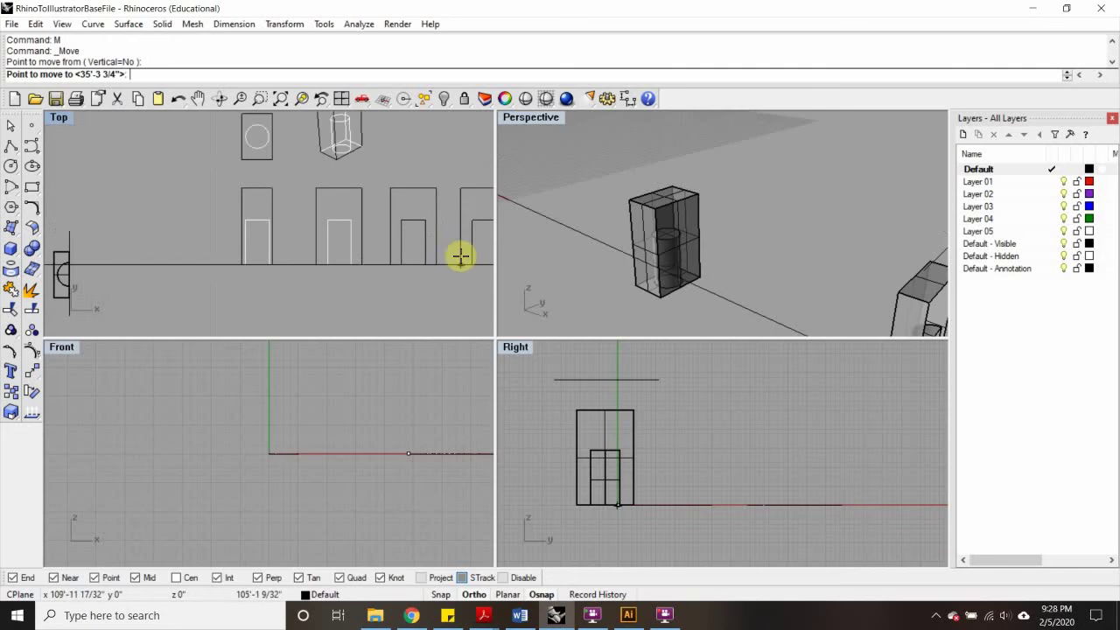
left_click(460, 258)
Step: Delete the earlier section curves and move the box half's right view closer to the right elevation
left_click_drag(438, 209, 387, 280)
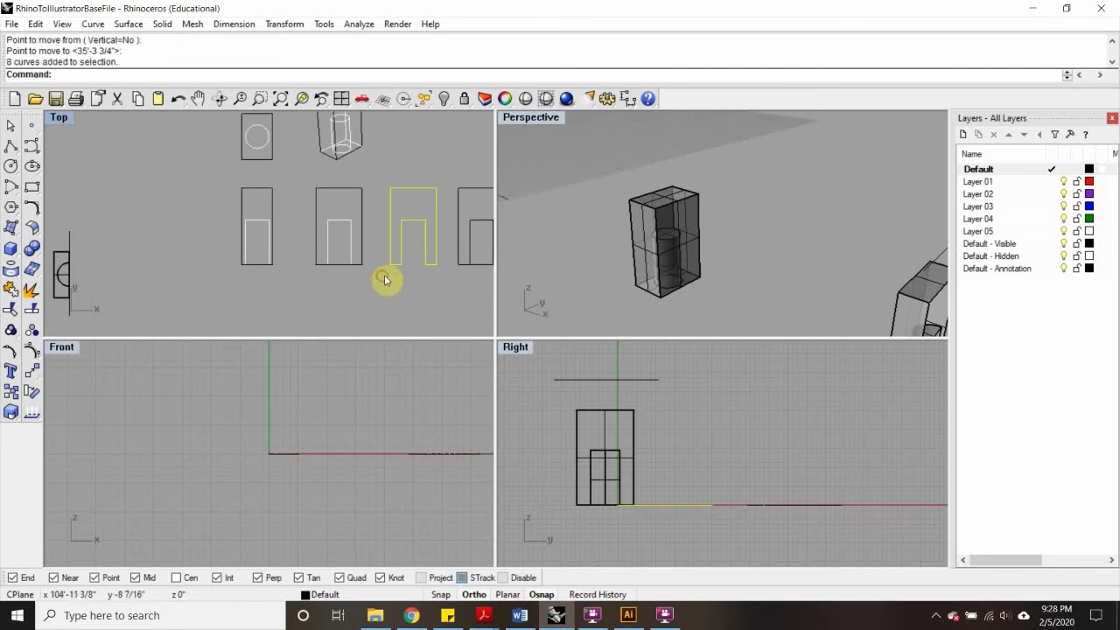
key("Delete")
scroll(297, 264, "down", 2)
right_click_drag(297, 264, 320, 192)
left_click_drag(320, 193, 435, 289)
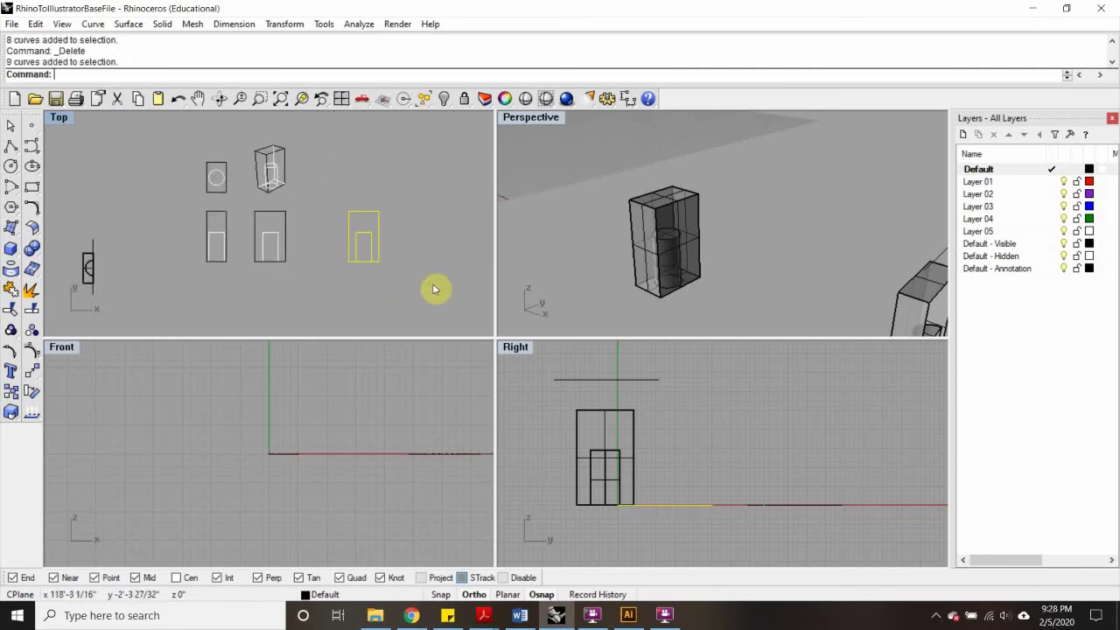
type("m")
key("Return")
left_click(430, 273)
left_click(389, 277)
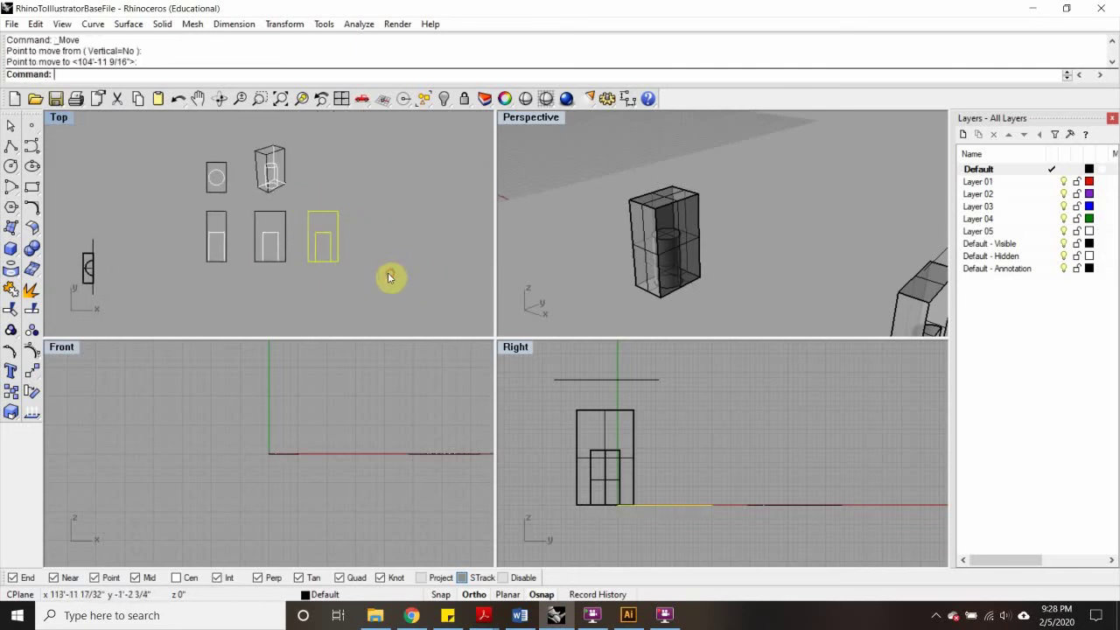
Step: Maximize the Top viewport and copy the Make2D plan view straight above the original plan
double_click(67, 119)
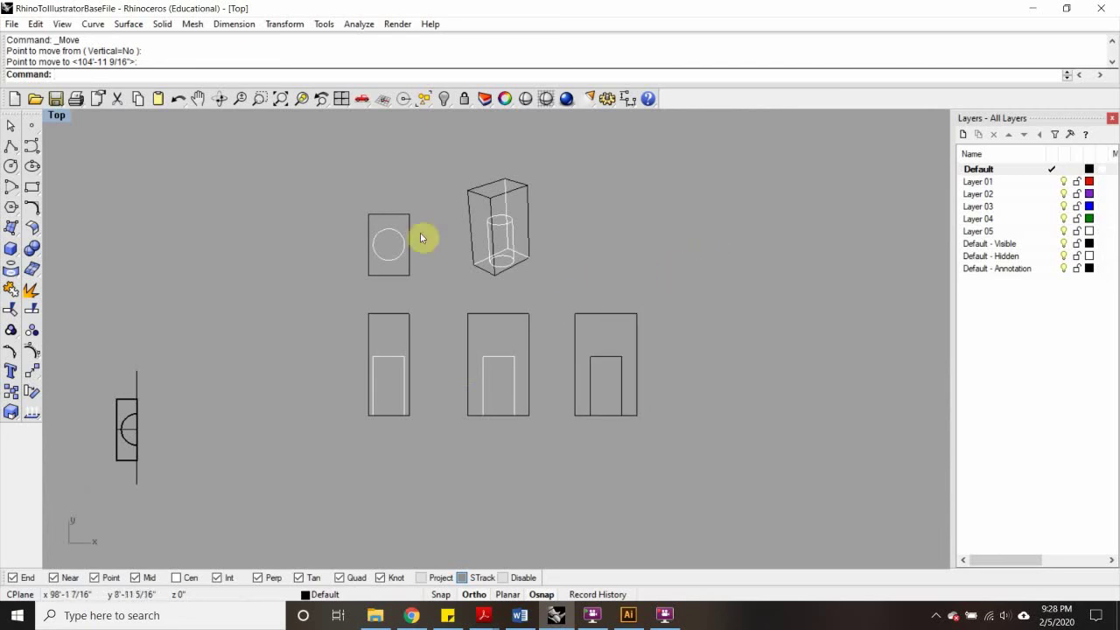
scroll(527, 324, "down", 4)
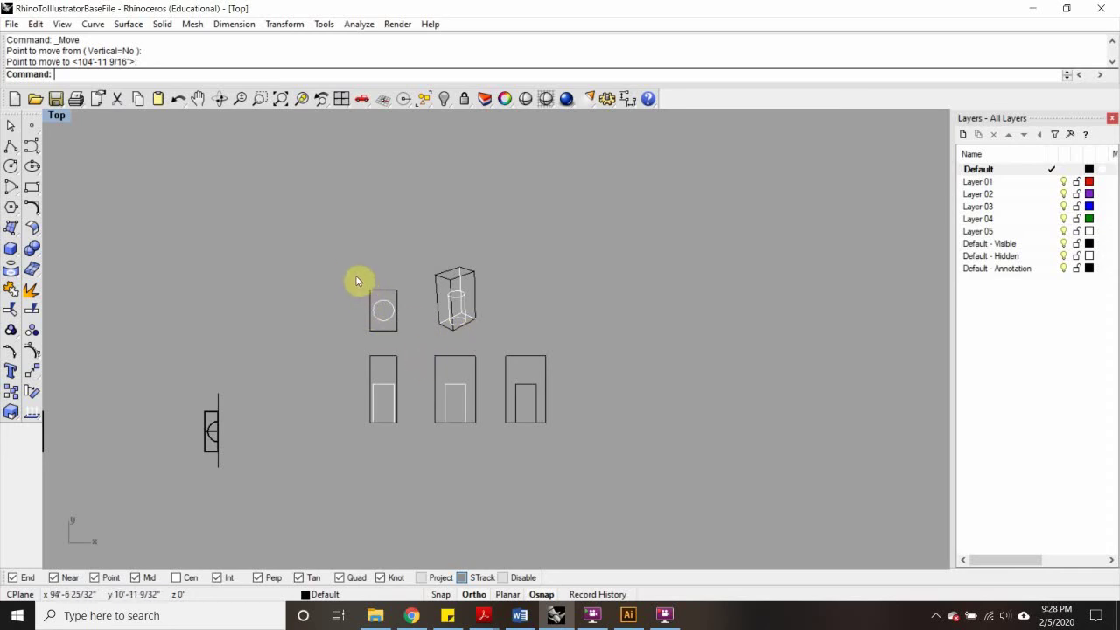
left_click_drag(357, 280, 426, 347)
scroll(395, 277, "up", 3)
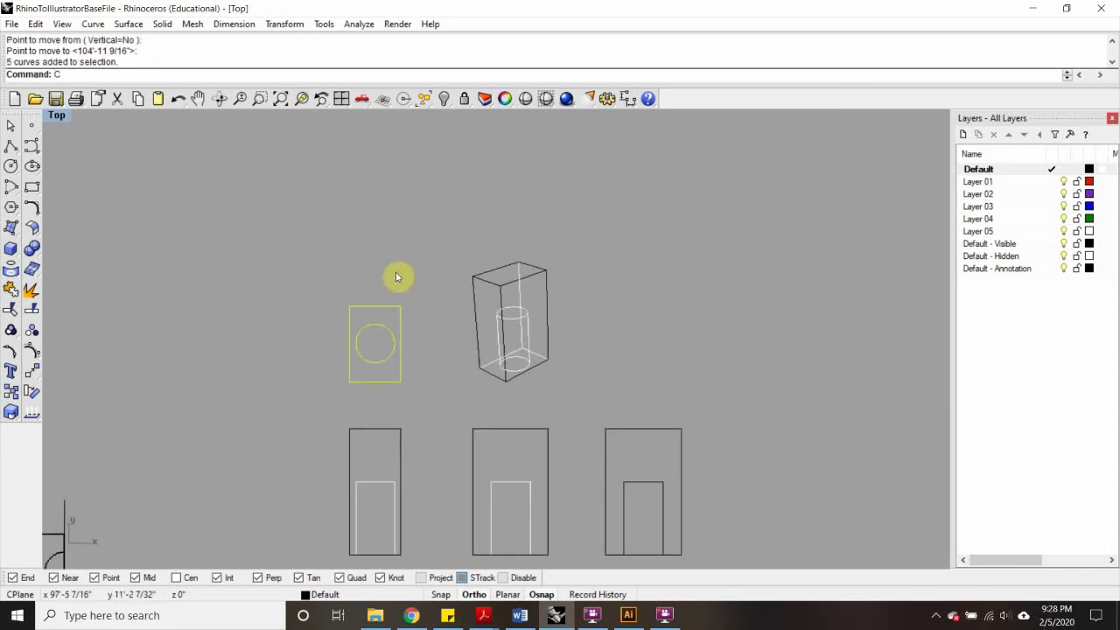
key("Return")
left_click(317, 332)
left_click(322, 176)
right_click(442, 147)
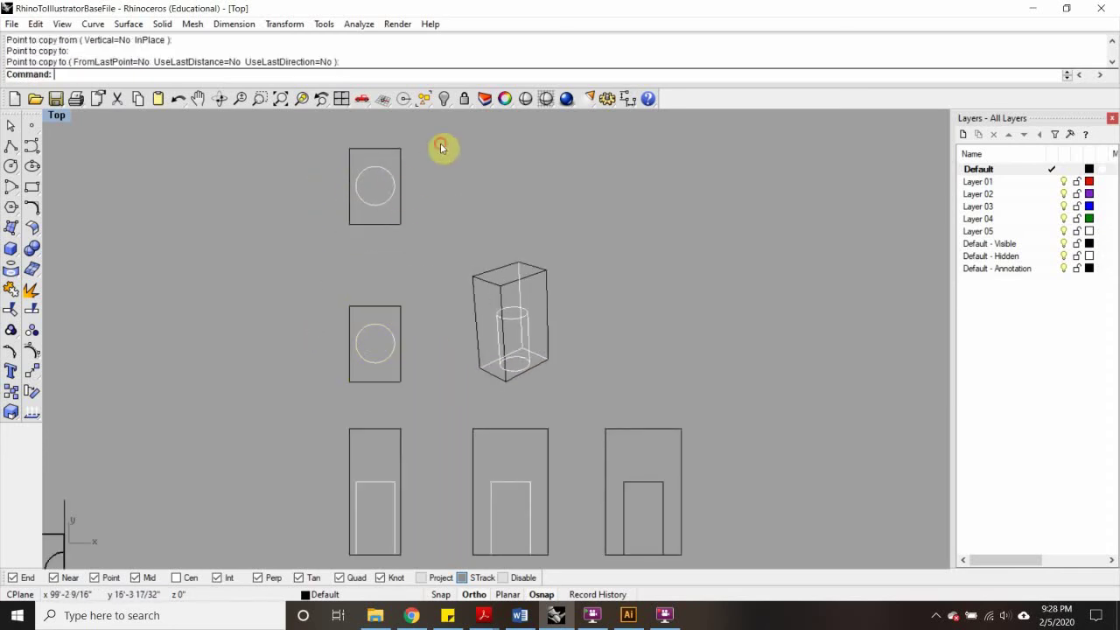
Step: Scale the copied plan view by a factor of 2 from its lower edge
left_click_drag(437, 142, 286, 255)
key("Return")
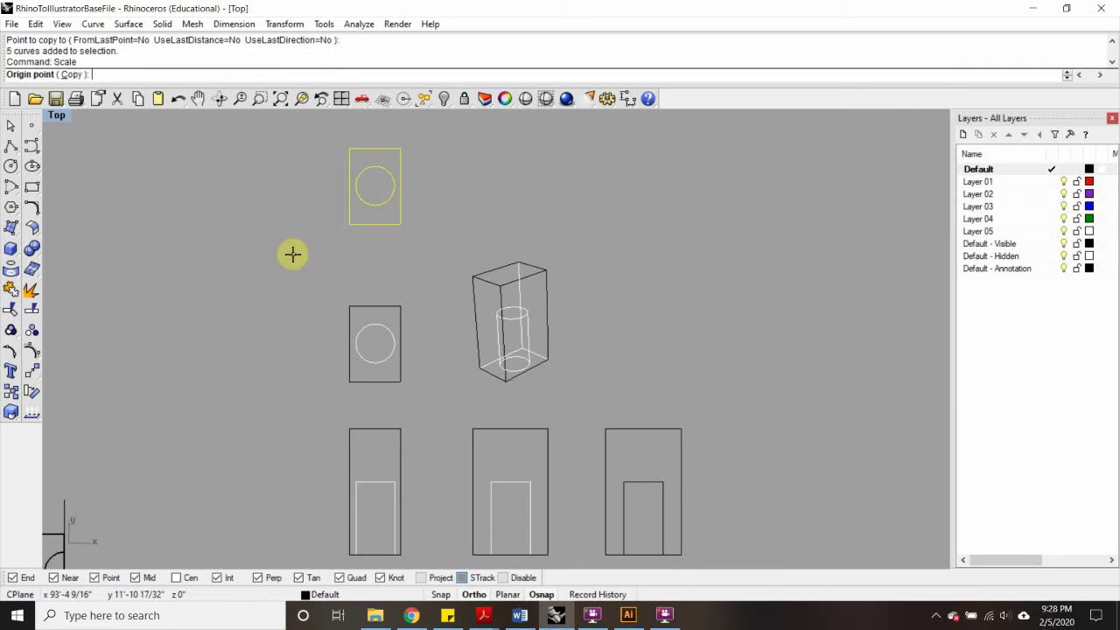
left_click(366, 219)
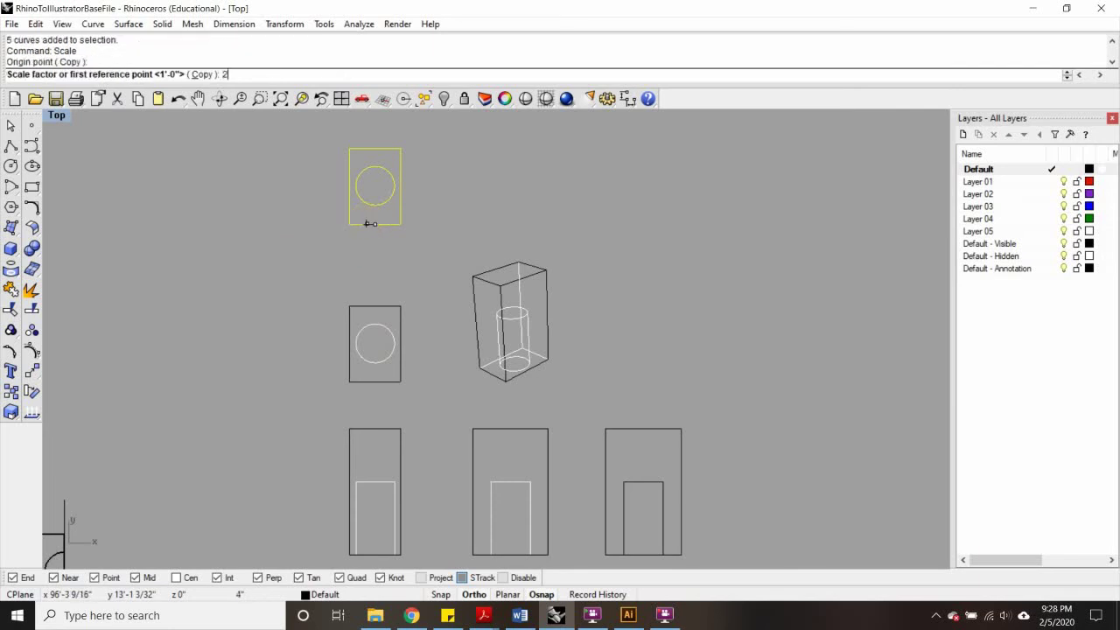
key("Return")
Step: Place the enlarged plan copy beside the original plan on its negative X side, with their lower edges roughly level
scroll(370, 224, "down", 3)
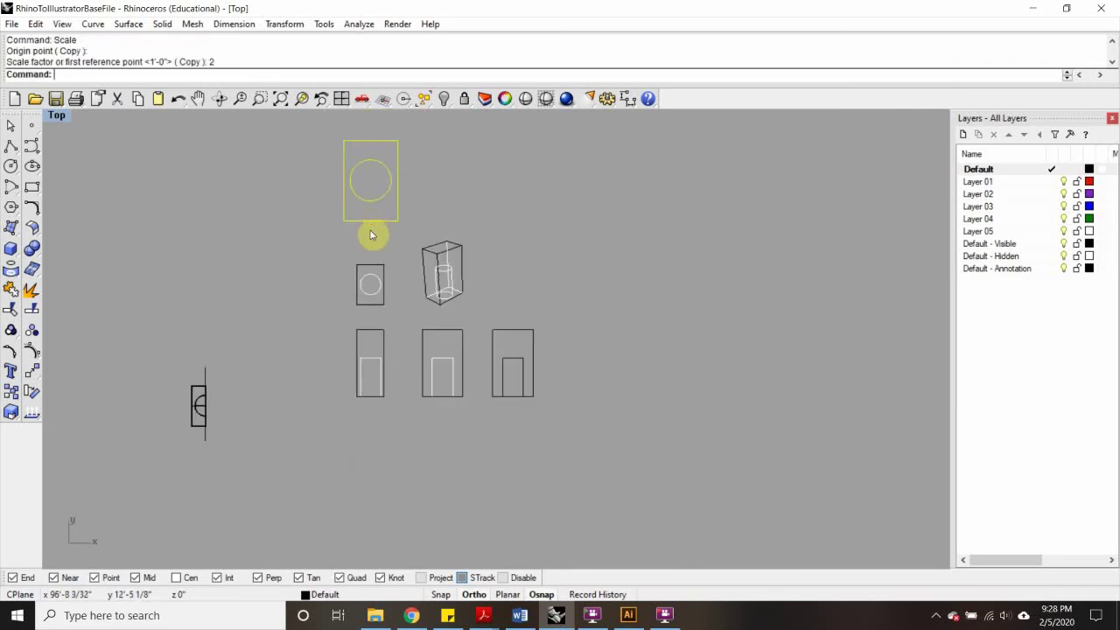
left_click_drag(371, 225, 298, 305)
key("Escape")
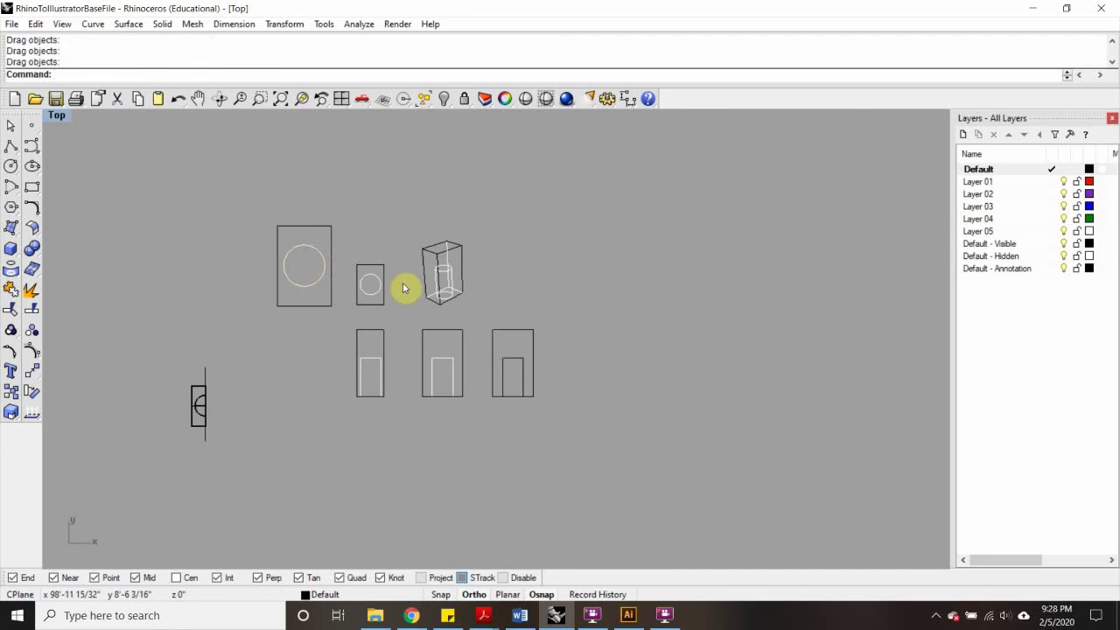
scroll(402, 286, "down", 1)
scroll(482, 254, "up", 2)
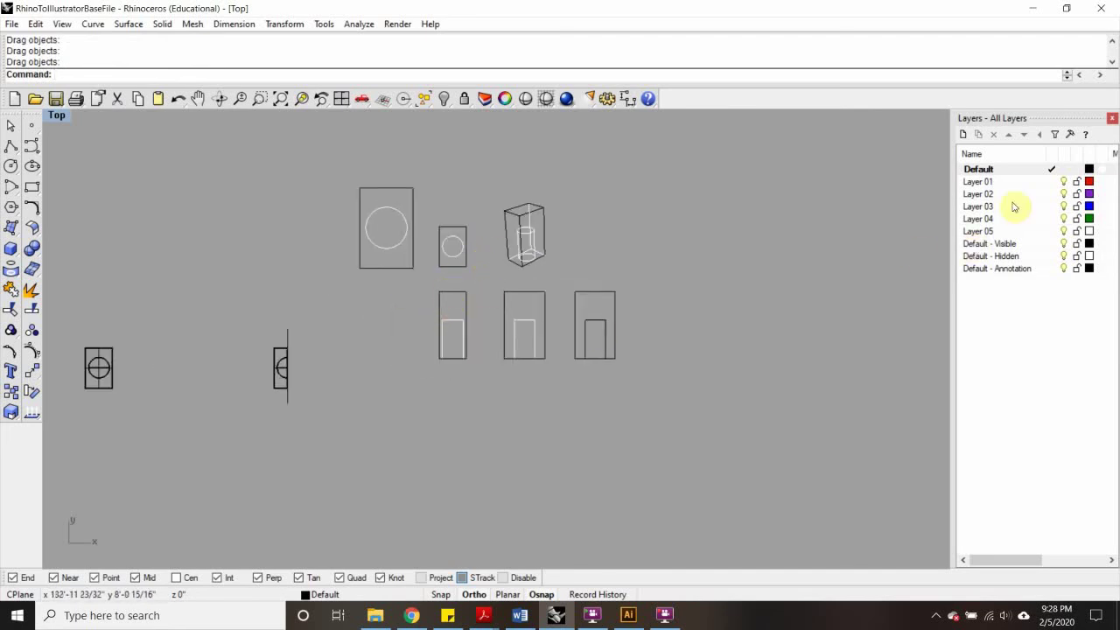
Step: Make Layer 01 current and draw two vertical polylines linking the smaller plan's lower corners to the elevation's upper corners below it
left_click(1031, 194)
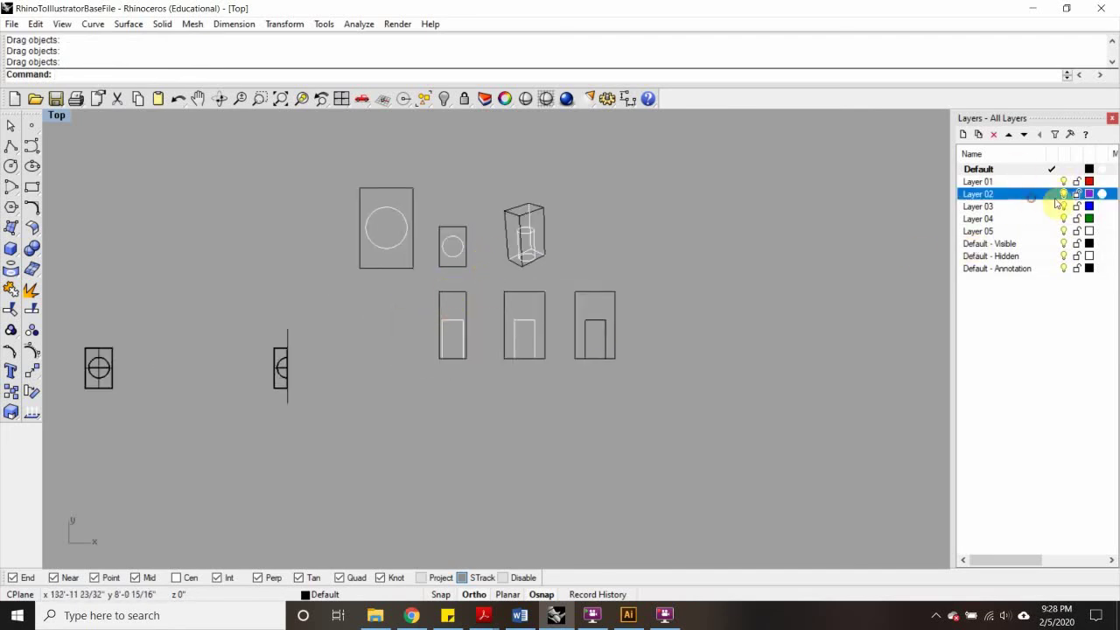
double_click(1031, 181)
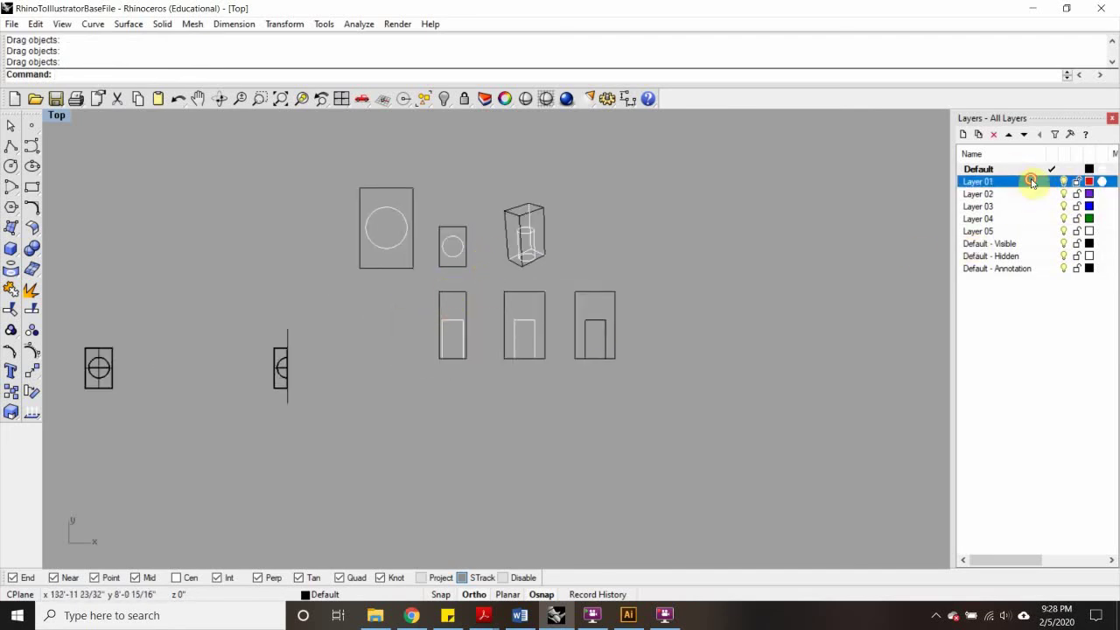
left_click(24, 151)
scroll(445, 270, "up", 5)
left_click(437, 261)
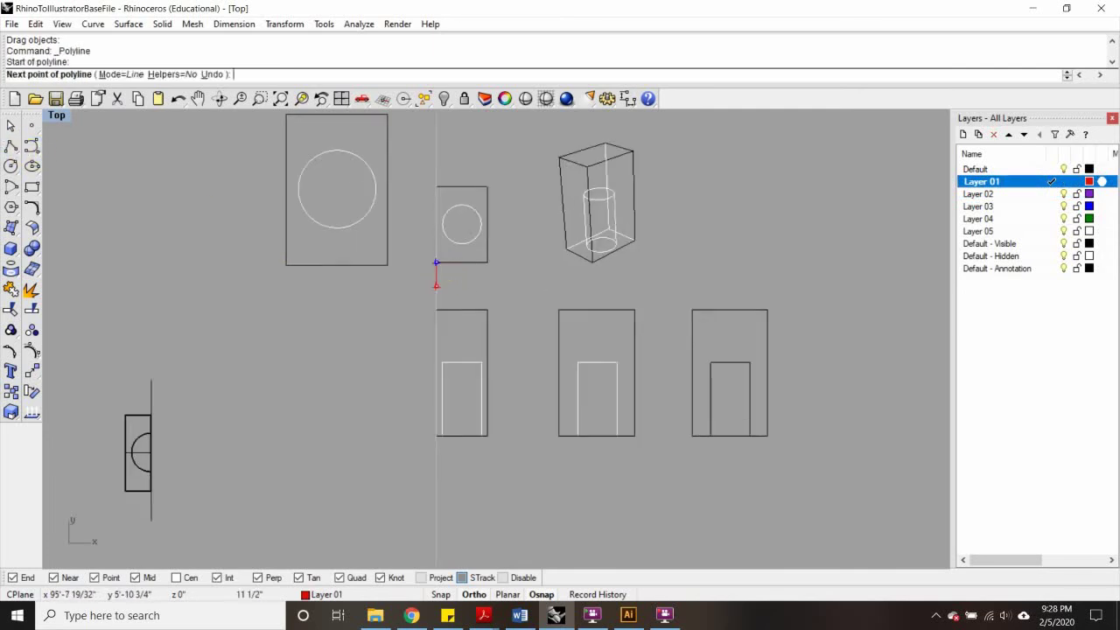
left_click(437, 310)
key("Return")
key("Return")
left_click(486, 264)
left_click(488, 310)
key("Return")
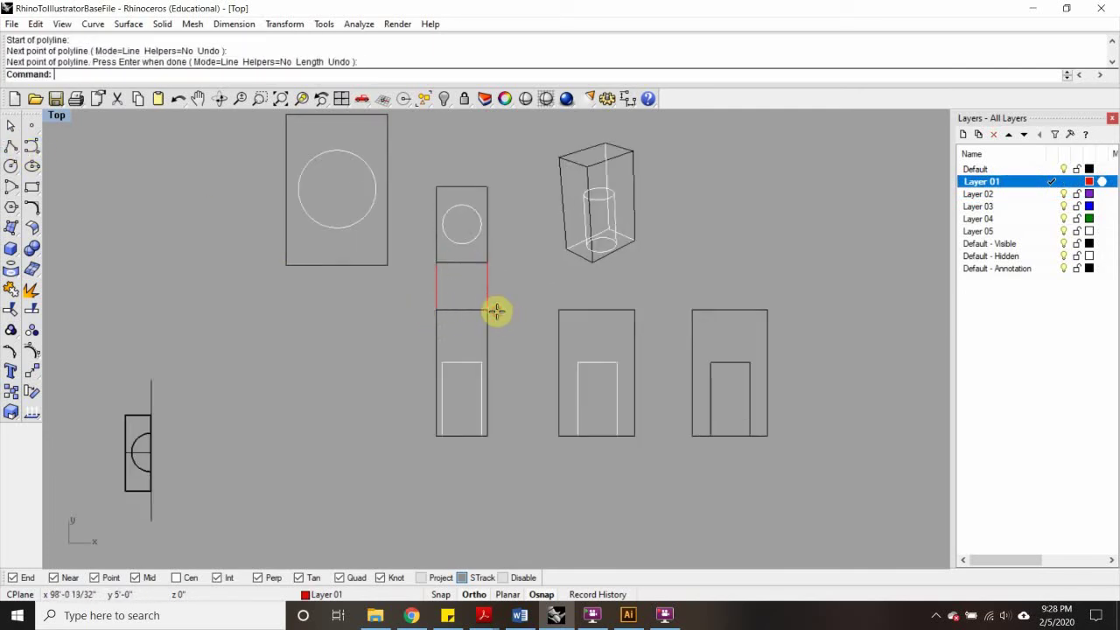
Step: Draw two horizontal polylines along the upper and lower edges of the elevations and section, ending at the section's far corners
key("Return")
left_click(436, 310)
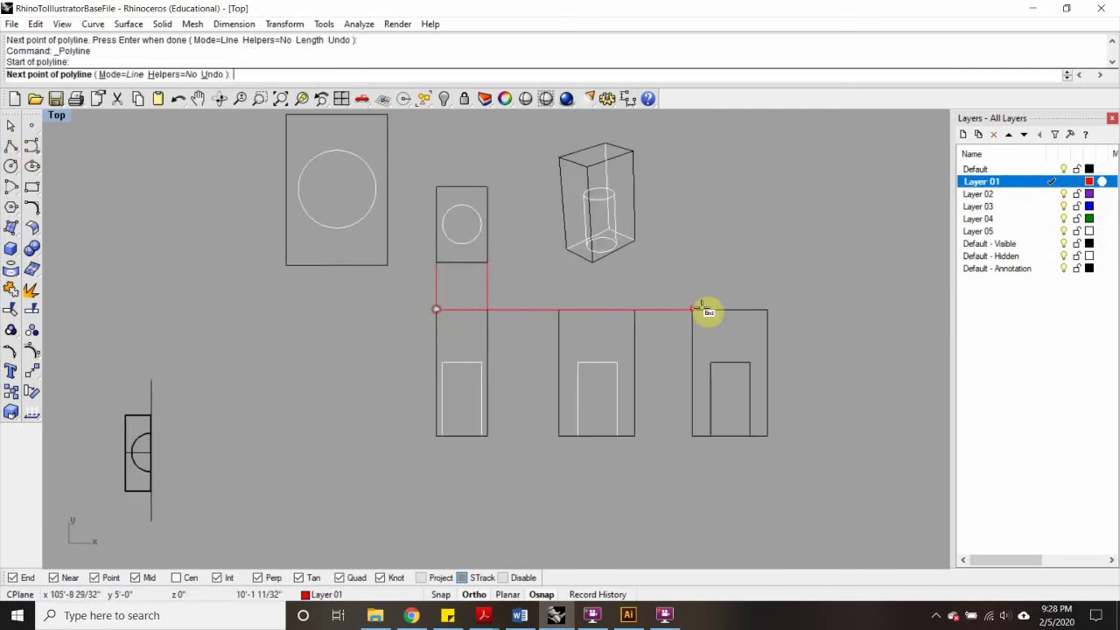
left_click(768, 310)
key("Return")
key("Return")
left_click(634, 435)
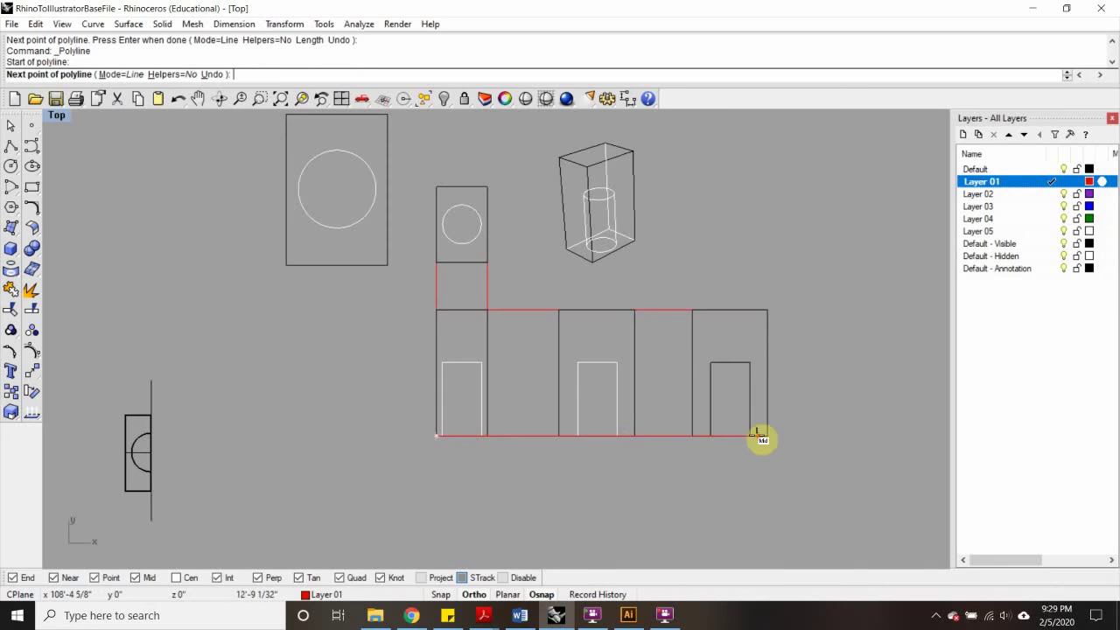
left_click(767, 435)
key("Return")
Step: Draw a vertical section cut line through the middle of the smaller plan, extending slightly past its upper and lower edges
scroll(462, 232, "up", 2)
key("Return")
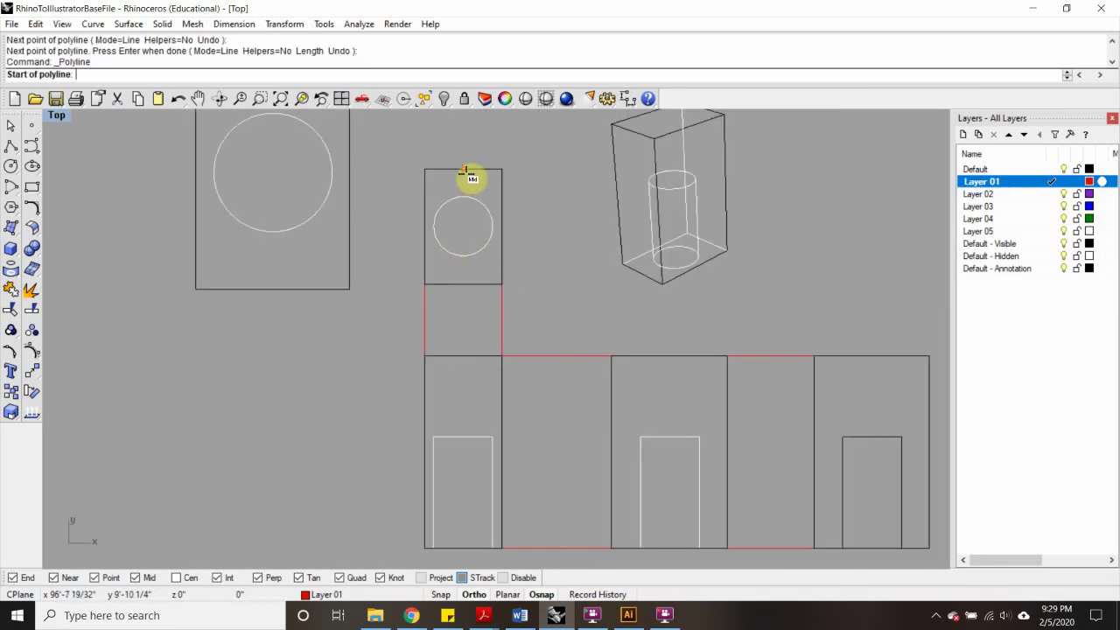
left_click(463, 152)
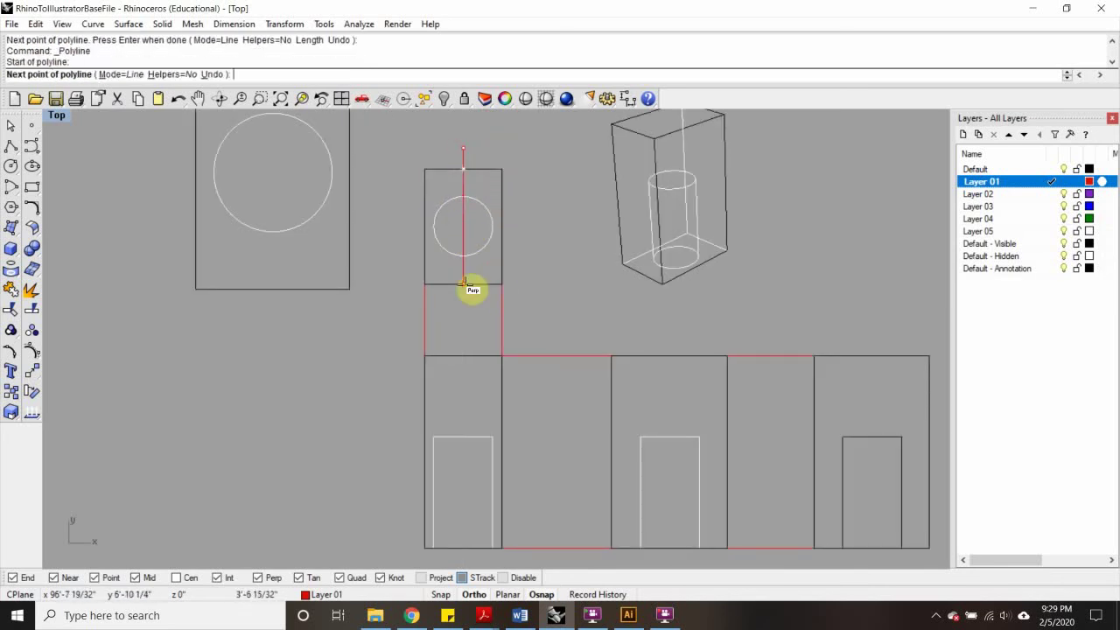
left_click(499, 304)
key("Return")
Step: Draw a short horizontal tick about 2 inches long toward positive X from the upper end of the section cut line
scroll(481, 149, "up", 2)
scroll(443, 146, "up", 2)
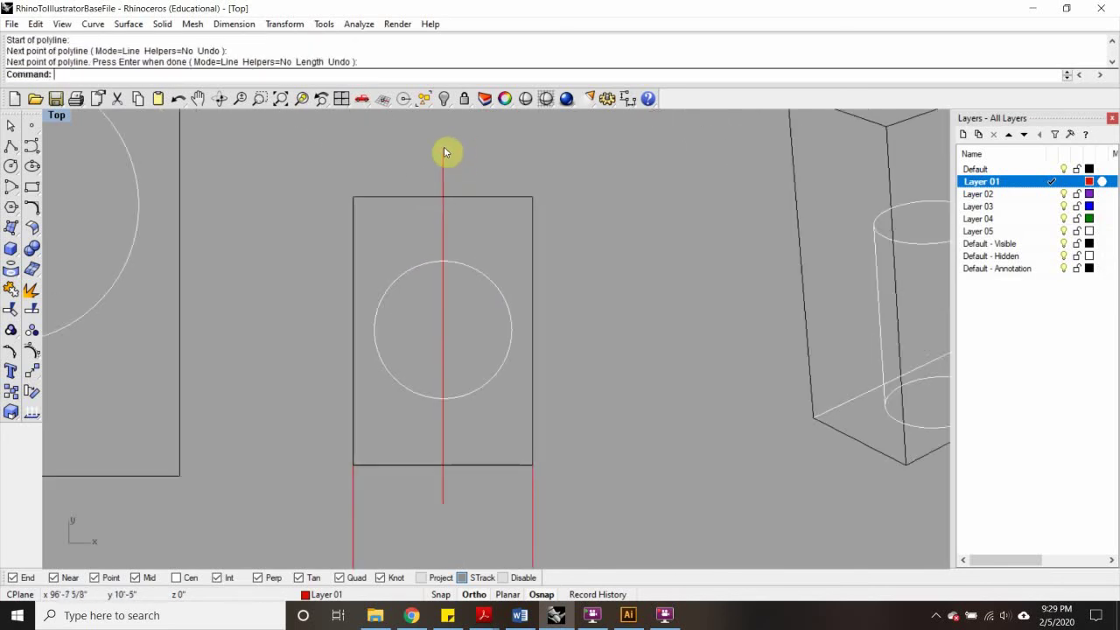
key("Return")
left_click(442, 148)
scroll(496, 158, "up", 2)
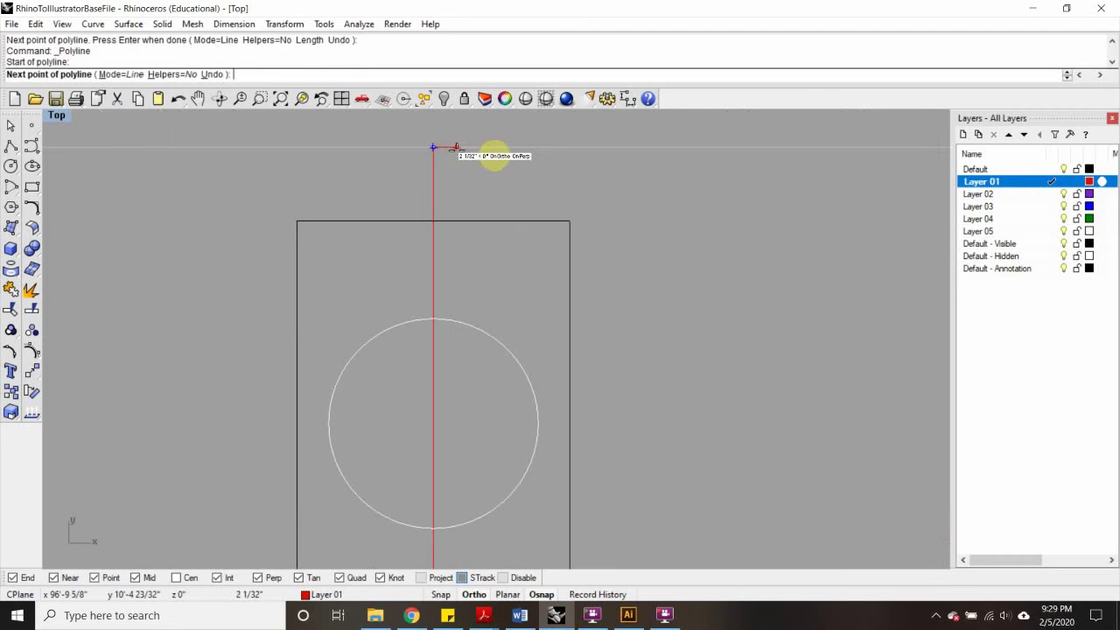
left_click(456, 152)
key("Return")
Step: Copy the short tick from the upper end of the section cut line to its lower end
type("CO")
key("Return")
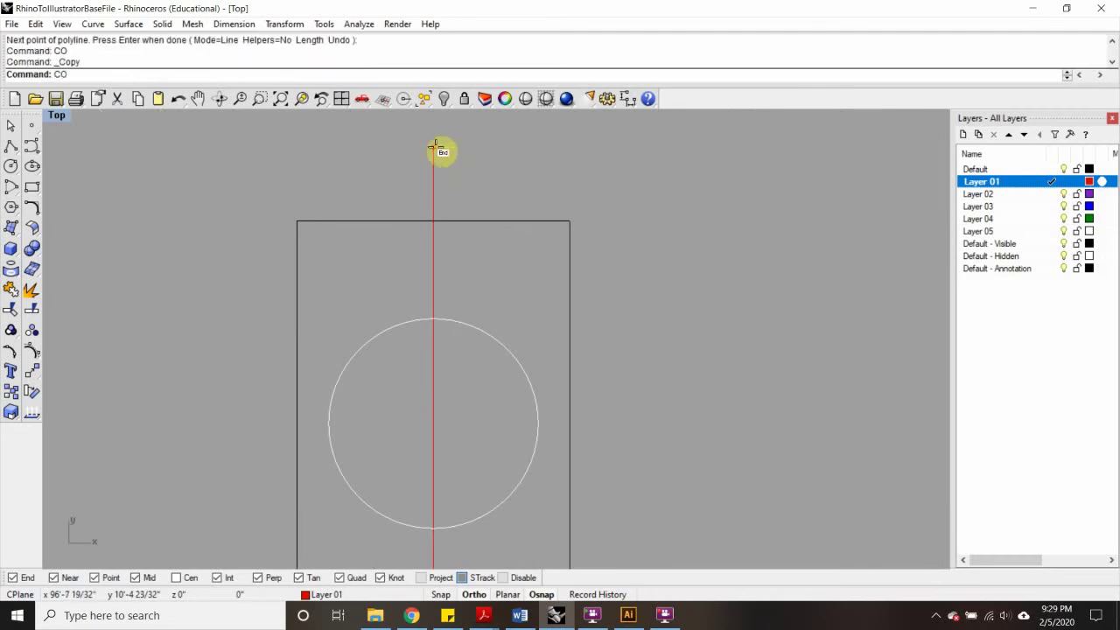
left_click(441, 291)
scroll(428, 420, "down", 3)
left_click(441, 383)
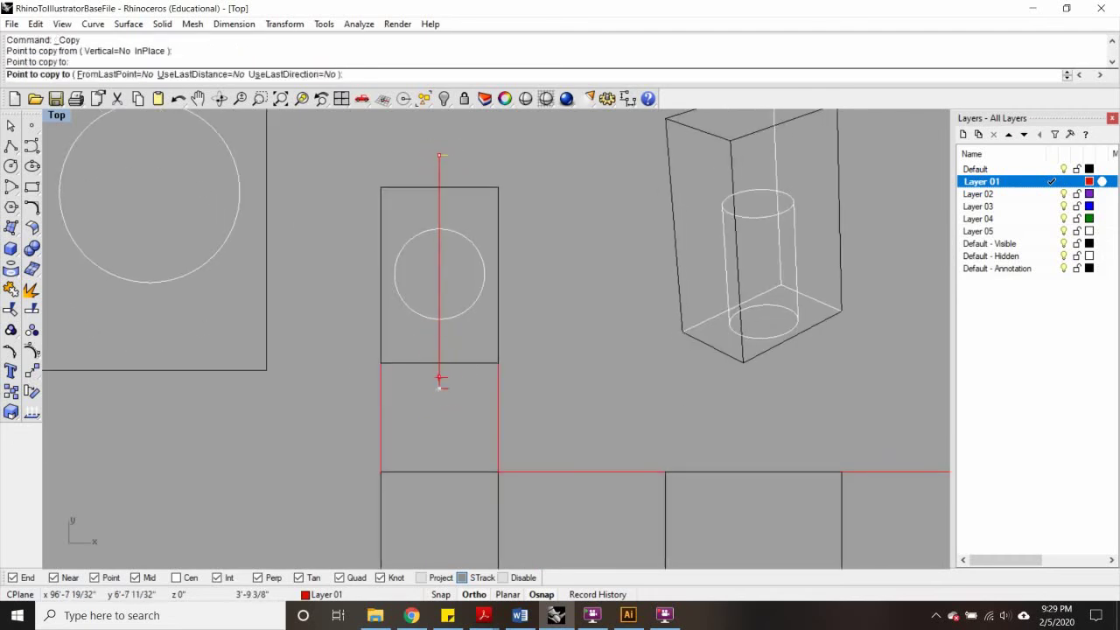
key("Return")
scroll(433, 368, "down", 3)
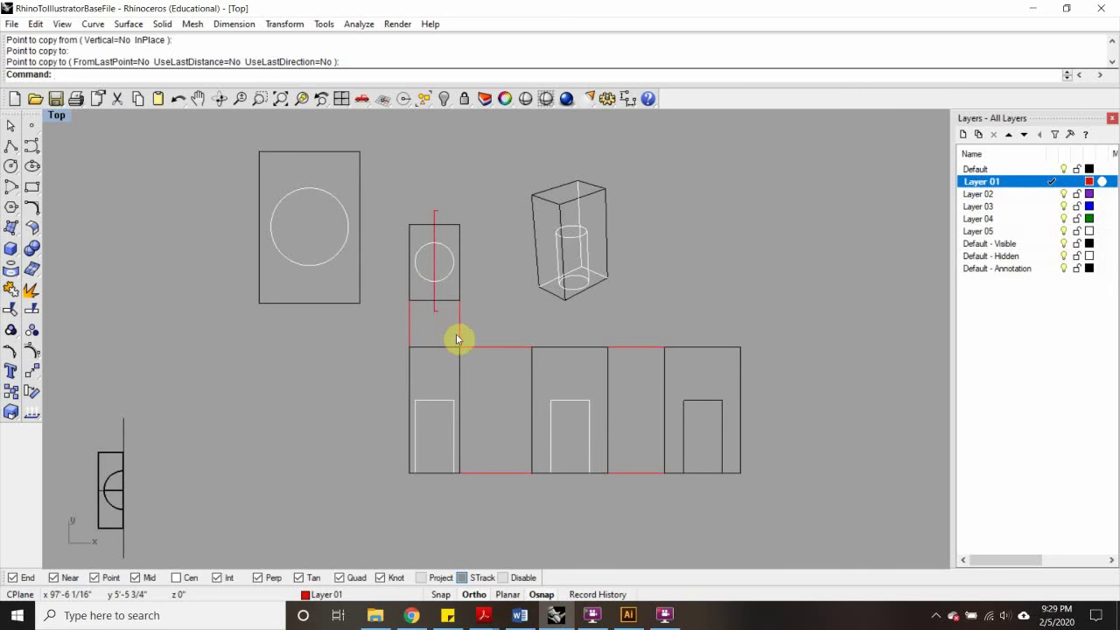
Step: Rename Layer 01 as guidelines and the Default - Visible layer as projection
right_click_drag(691, 404, 602, 383)
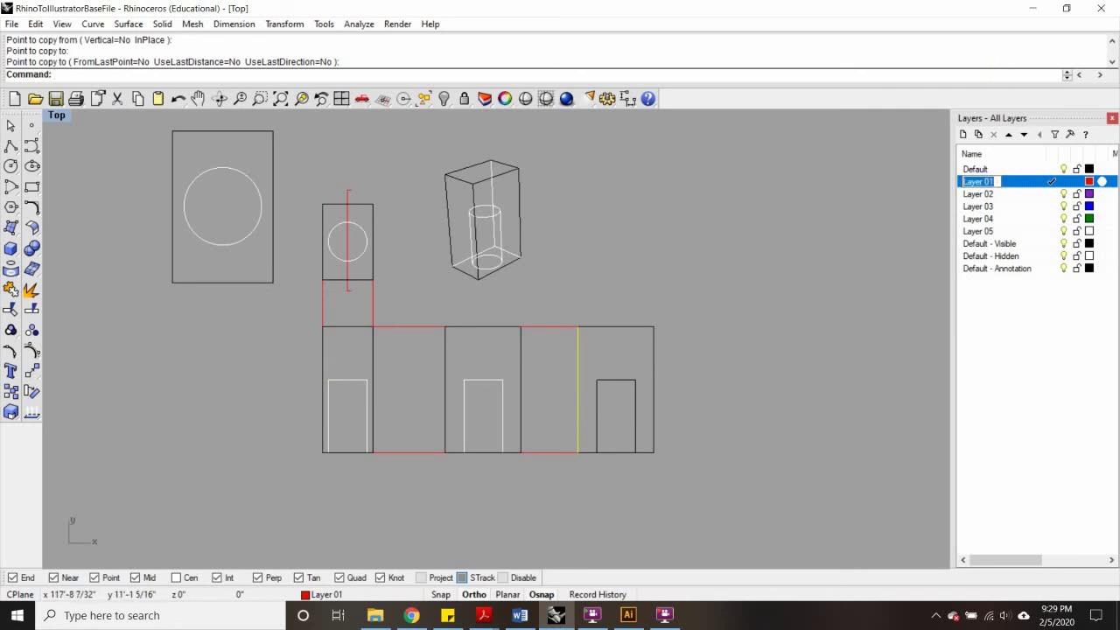
type("guidelines")
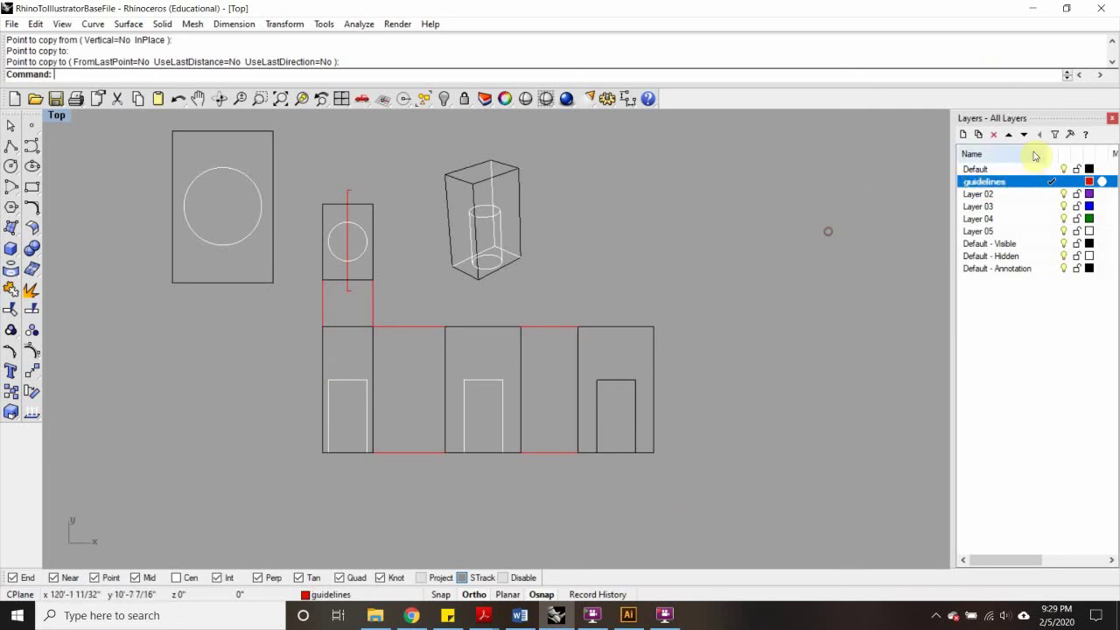
left_click(997, 169)
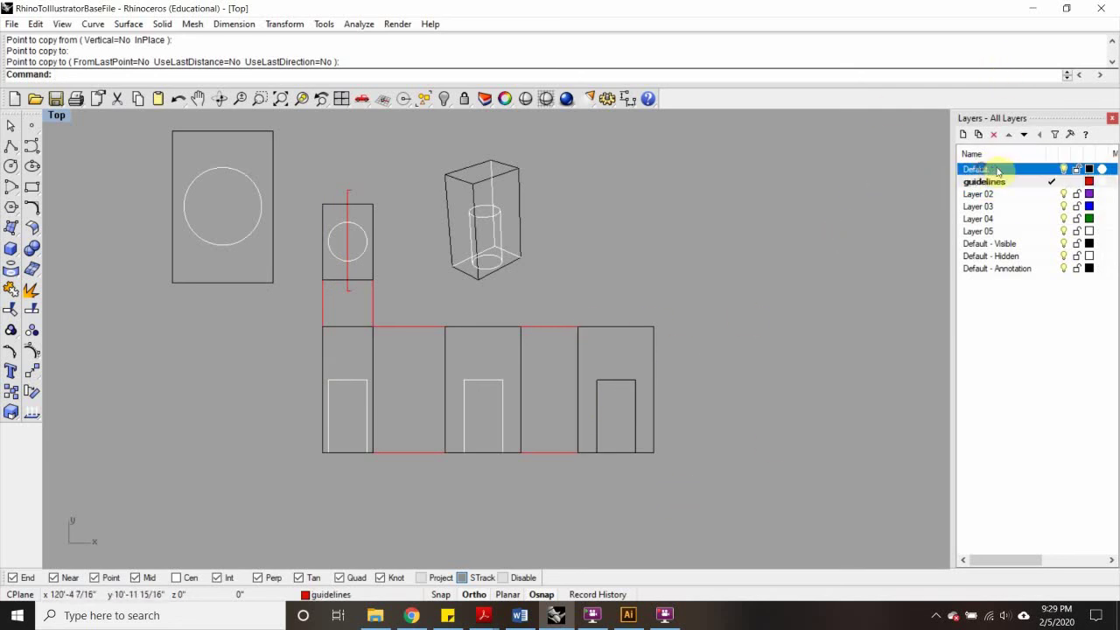
left_click(1003, 245)
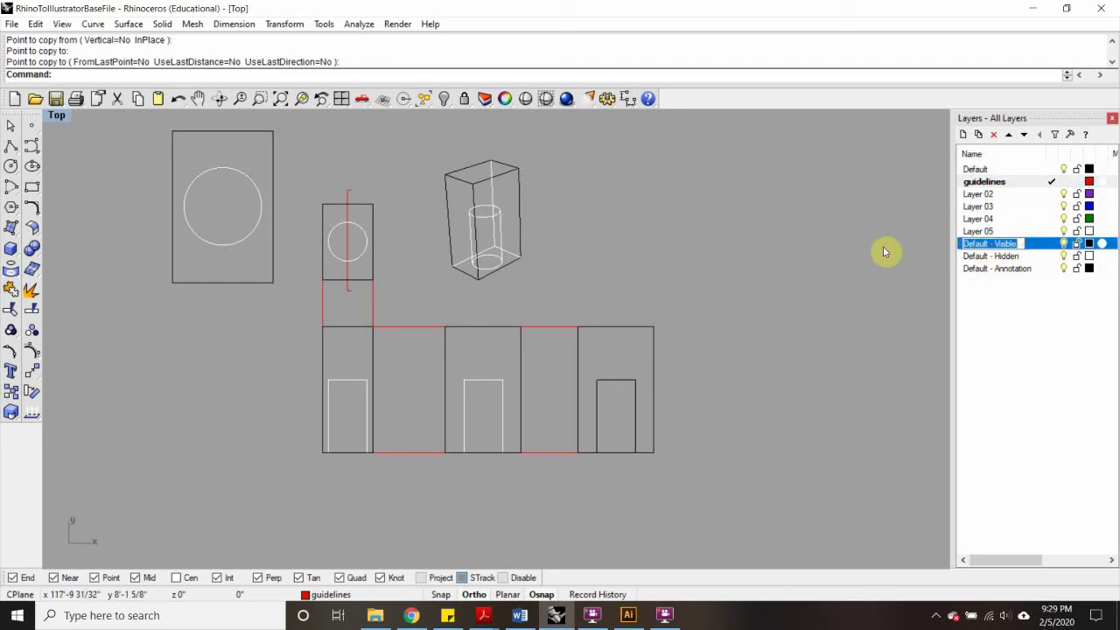
type("projection")
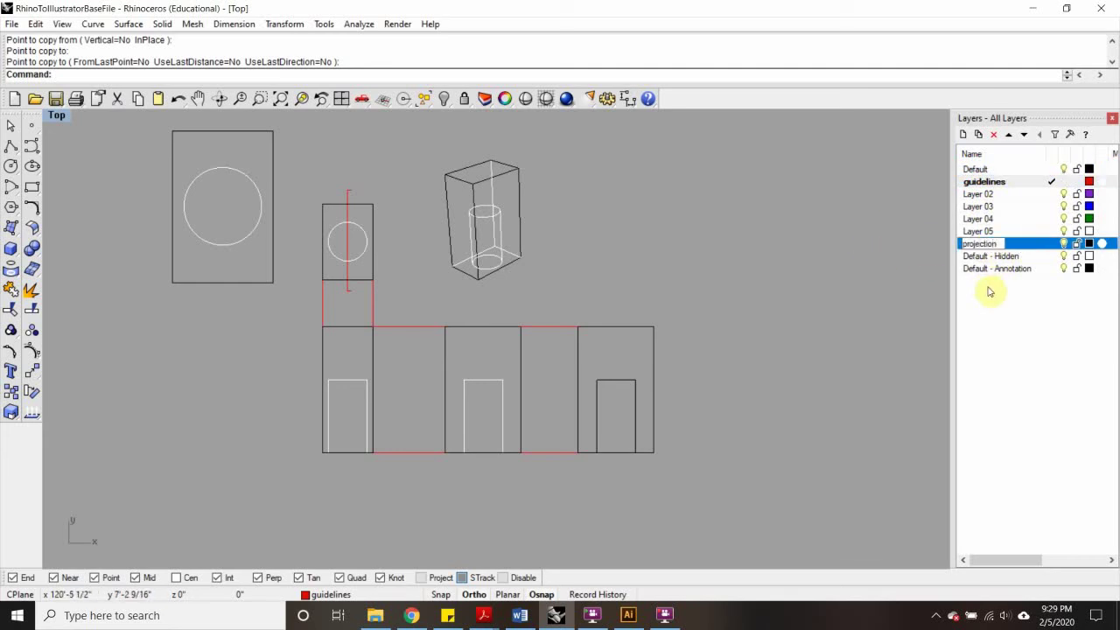
left_click(1010, 310)
Step: Rename the Default - Hidden layer as hidden
left_click(992, 256)
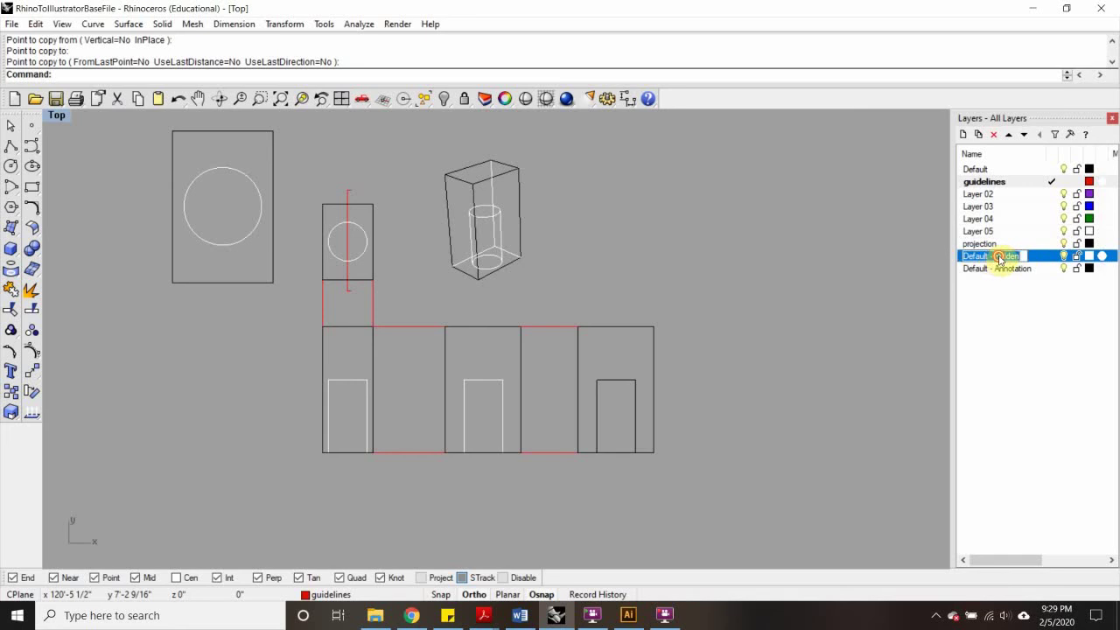
type("h")
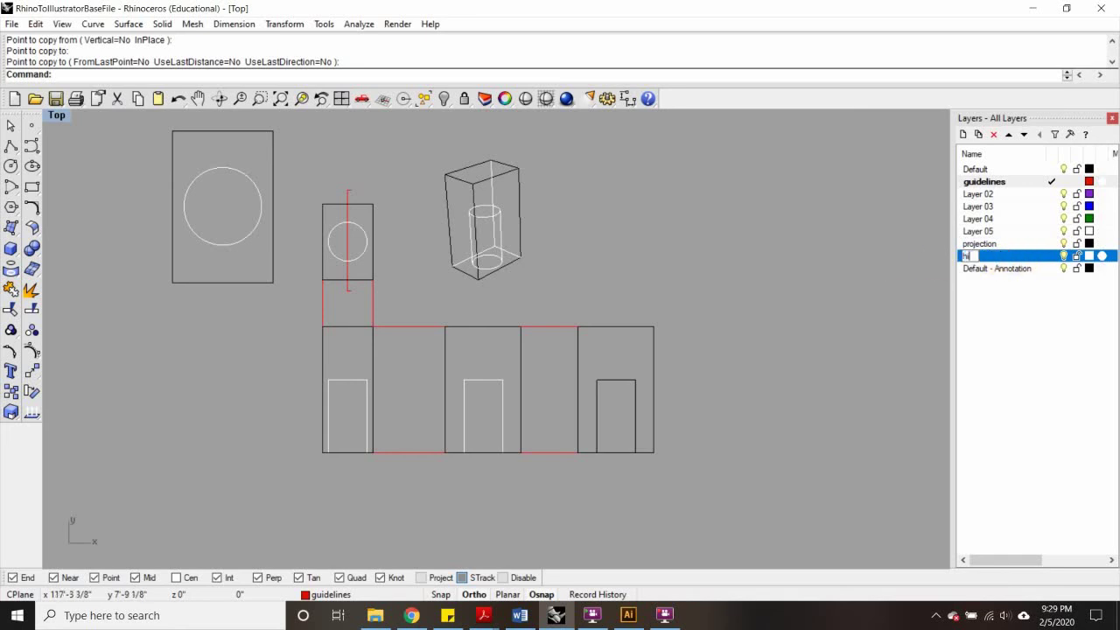
type("idden")
left_click(1036, 315)
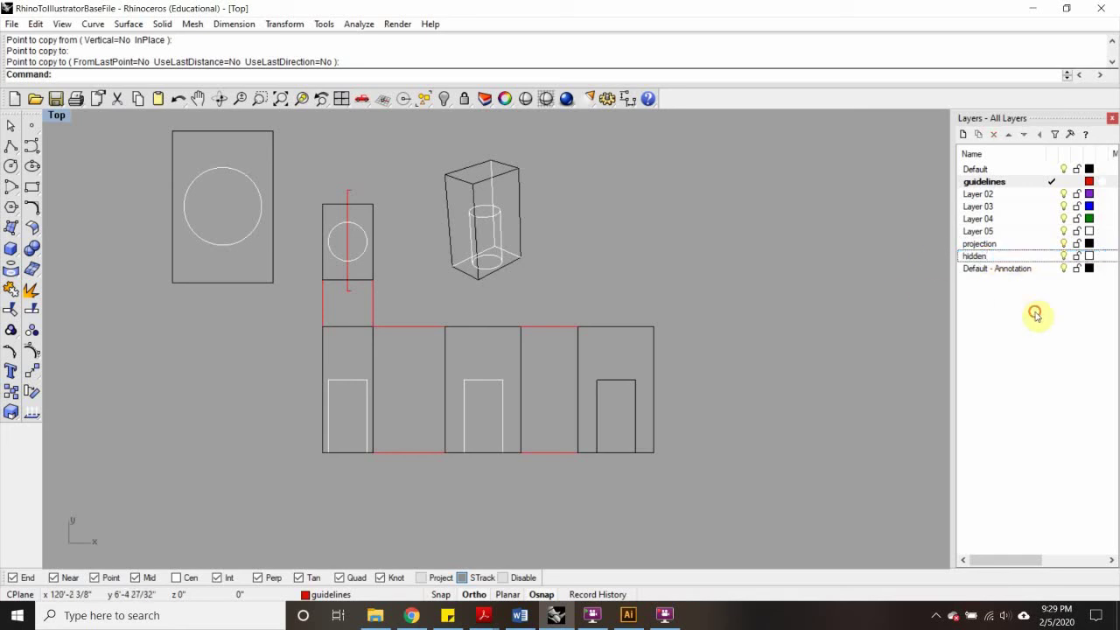
Step: Rename Layer 05 as cutline and set its layer color to blue
left_click(992, 269)
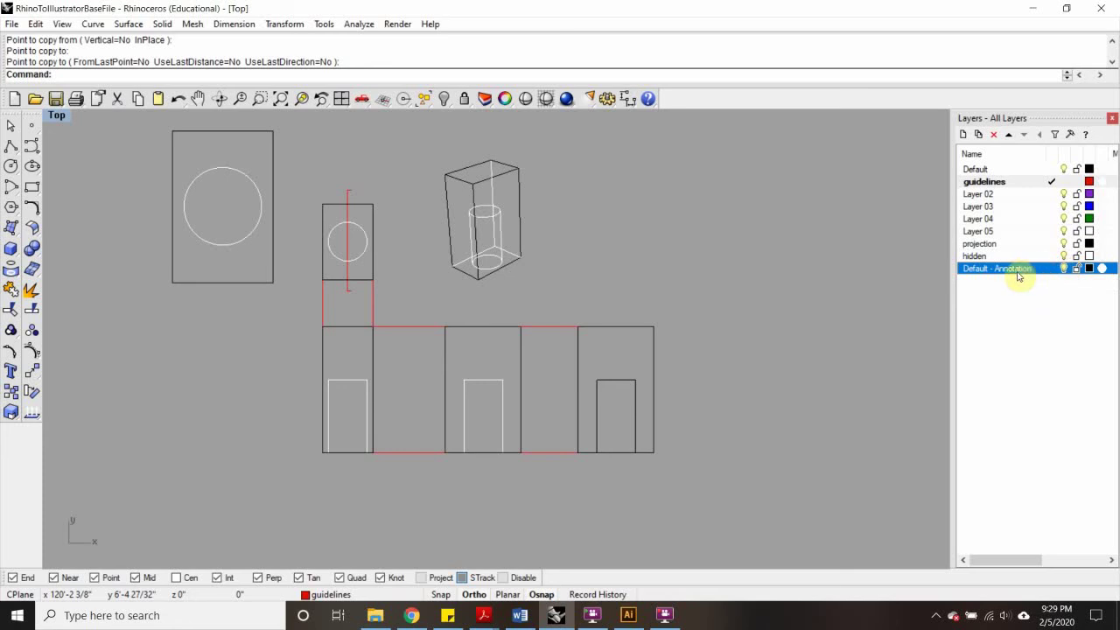
left_click(989, 234)
left_click(994, 233)
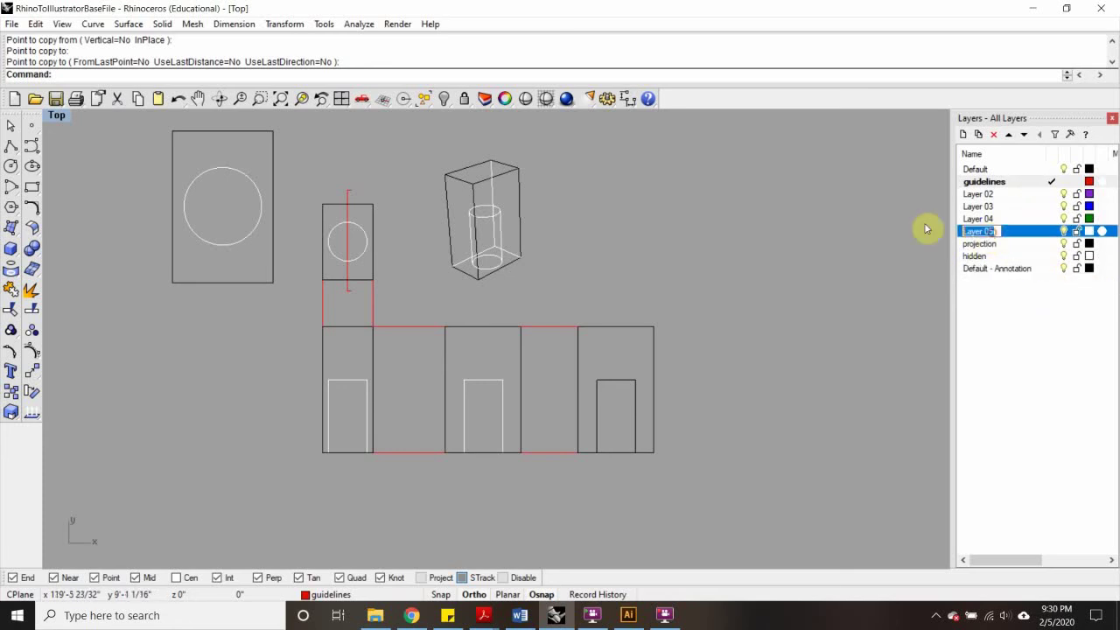
type("cutline")
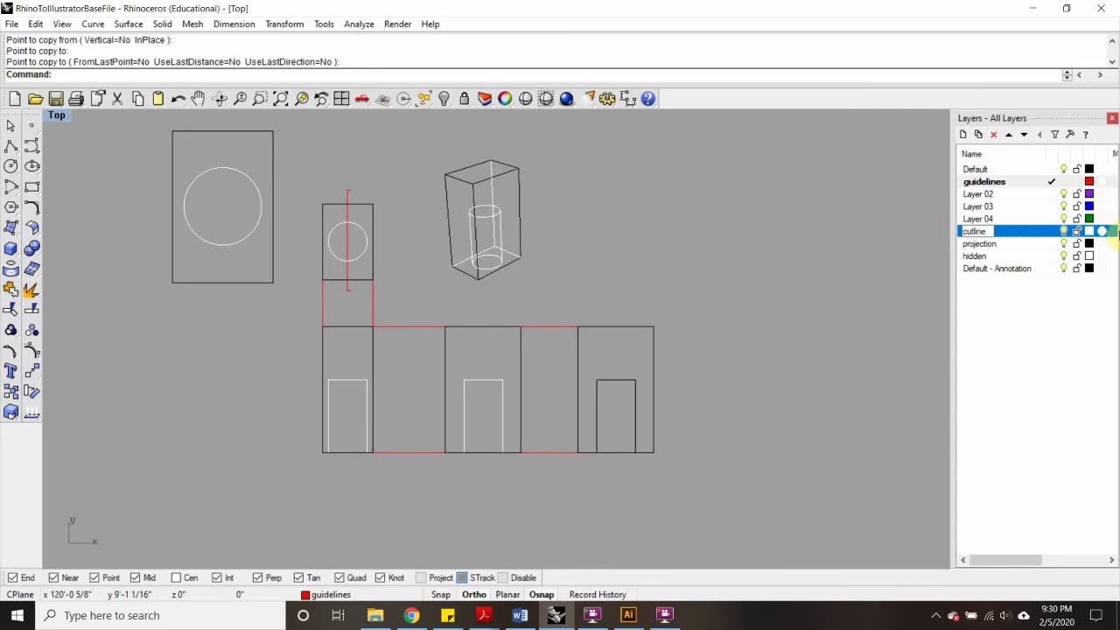
left_click(1089, 231)
left_click(579, 333)
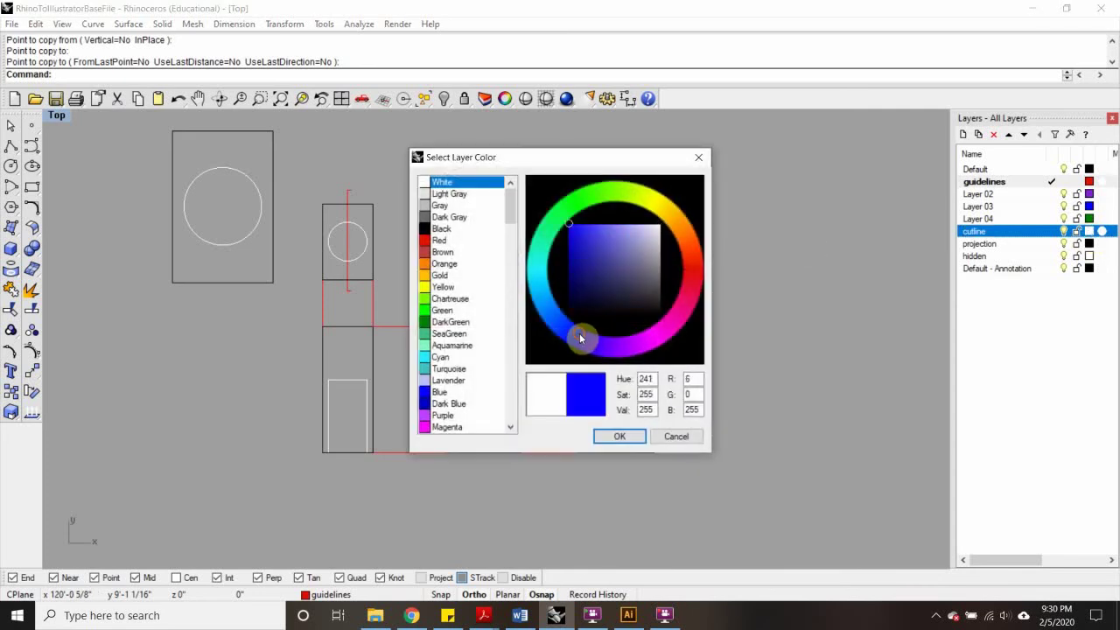
left_click(618, 437)
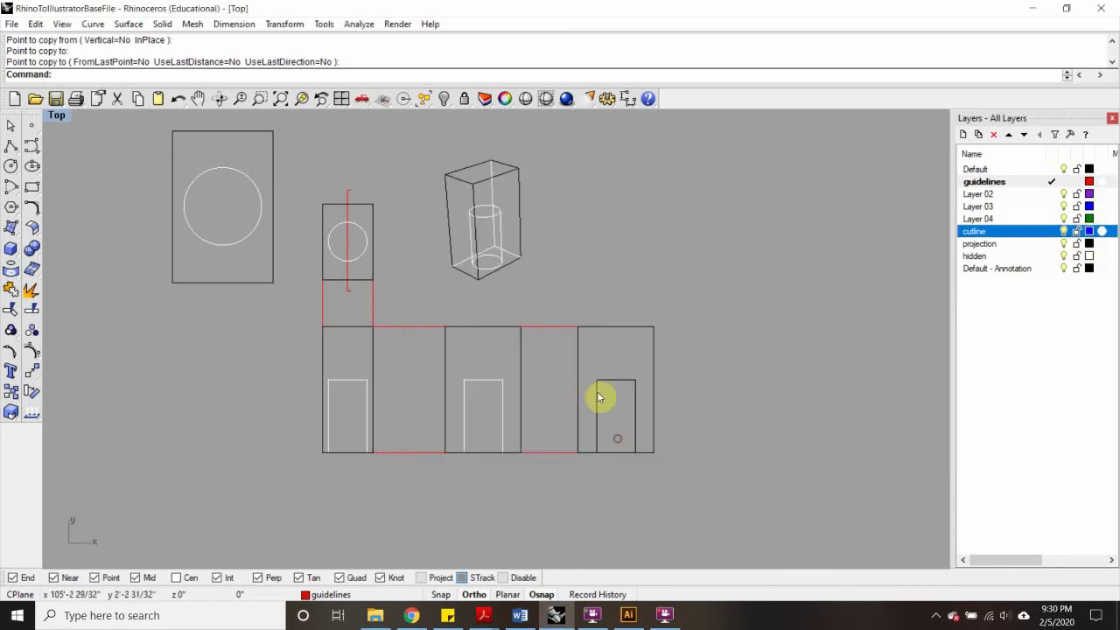
Step: Move the section's outer outline, hole outline and both lower edge segments beside the hole onto the cutline layer
left_click(588, 455)
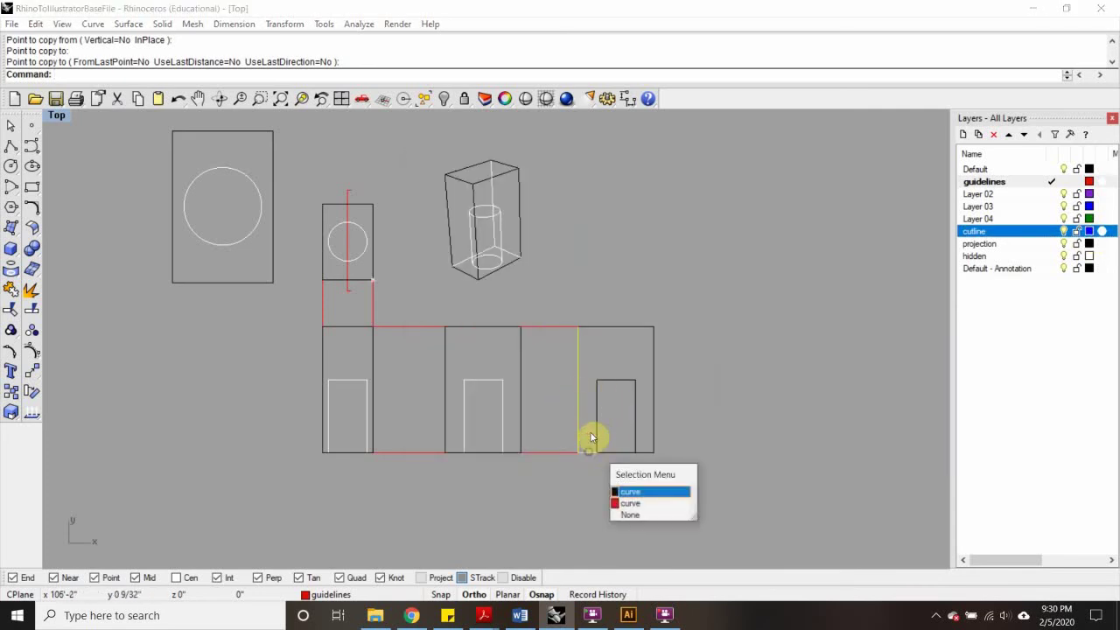
left_click(640, 493)
left_click(615, 384)
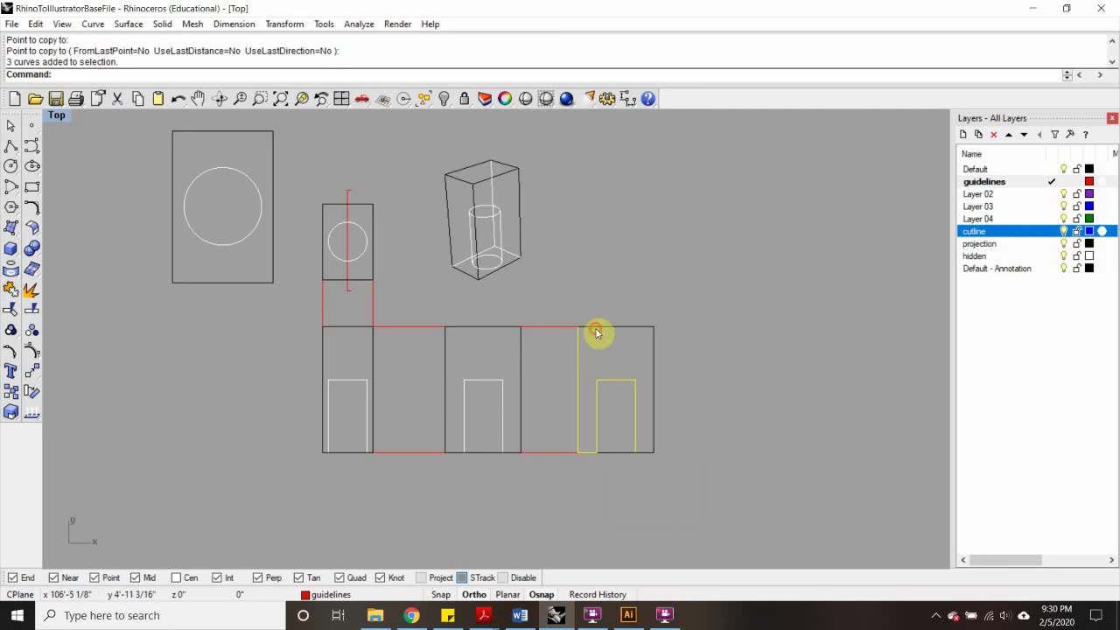
left_click(604, 328)
left_click(655, 367)
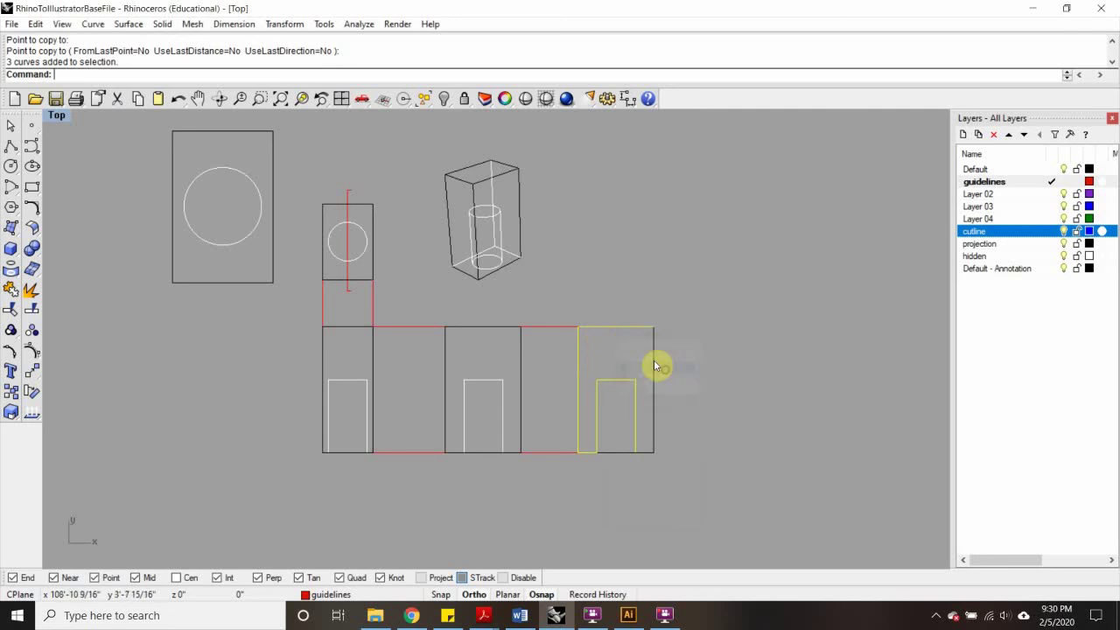
left_click(644, 452)
left_click(692, 495)
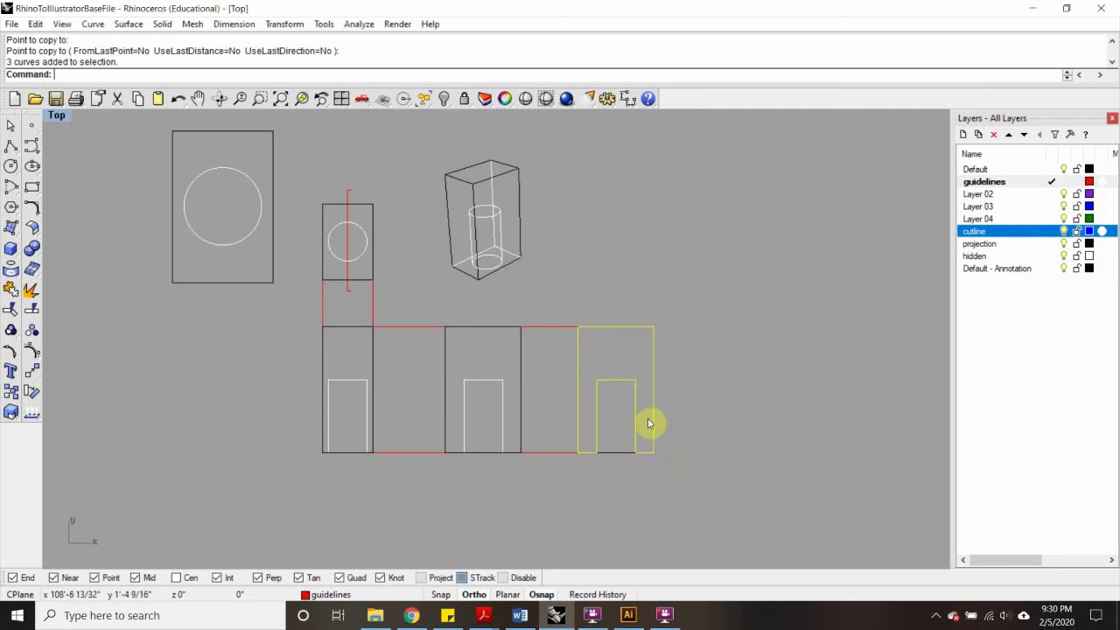
right_click(1032, 233)
left_click(1032, 399)
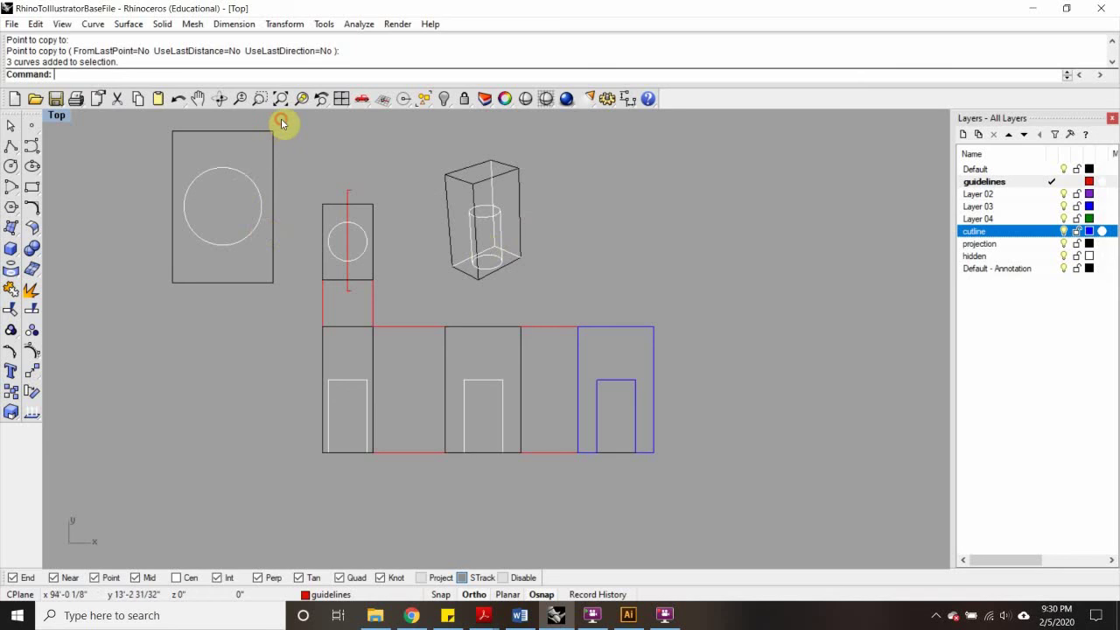
Step: Move all curves of the enlarged plan view onto the cutline layer
left_click_drag(281, 118, 124, 309)
right_click(1019, 231)
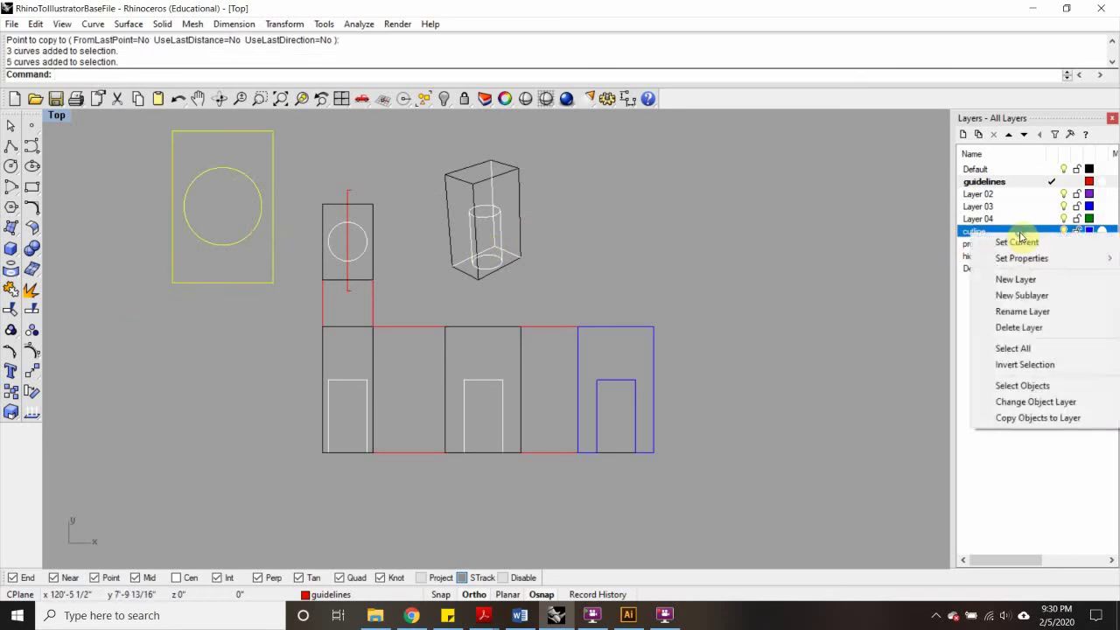
left_click(1028, 402)
left_click(114, 183)
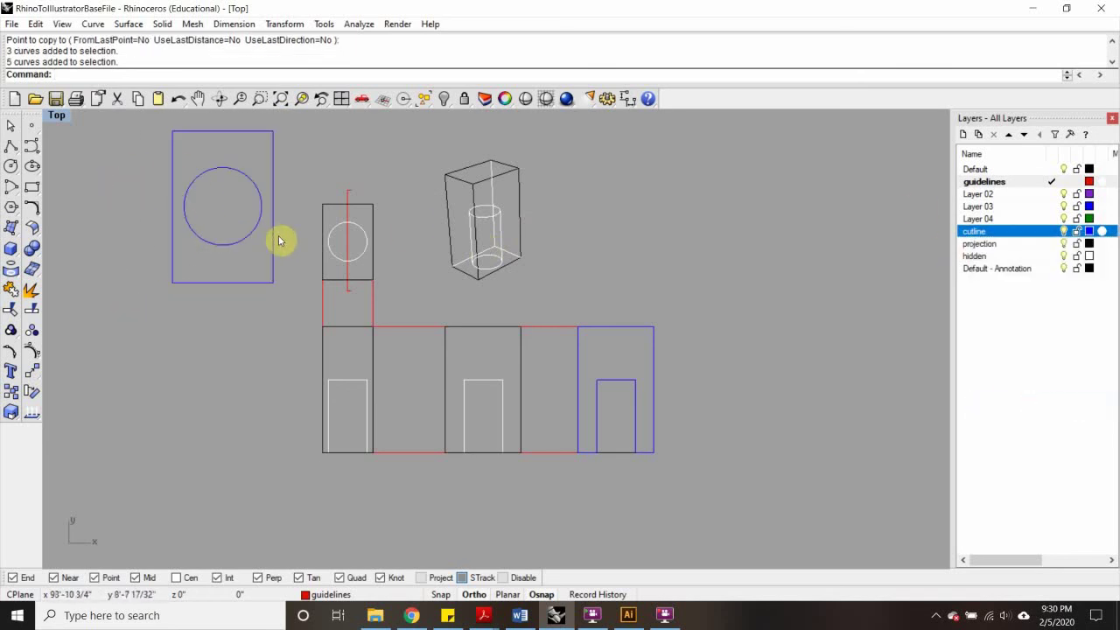
scroll(285, 261, "down", 2)
scroll(284, 260, "up", 2)
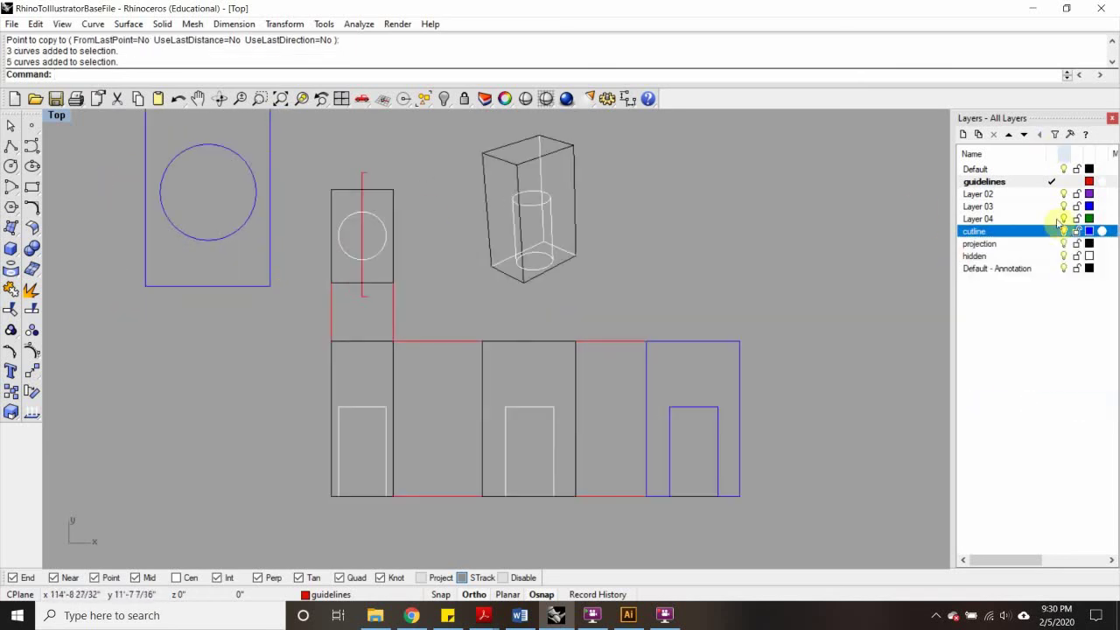
right_click_drag(268, 281, 300, 295)
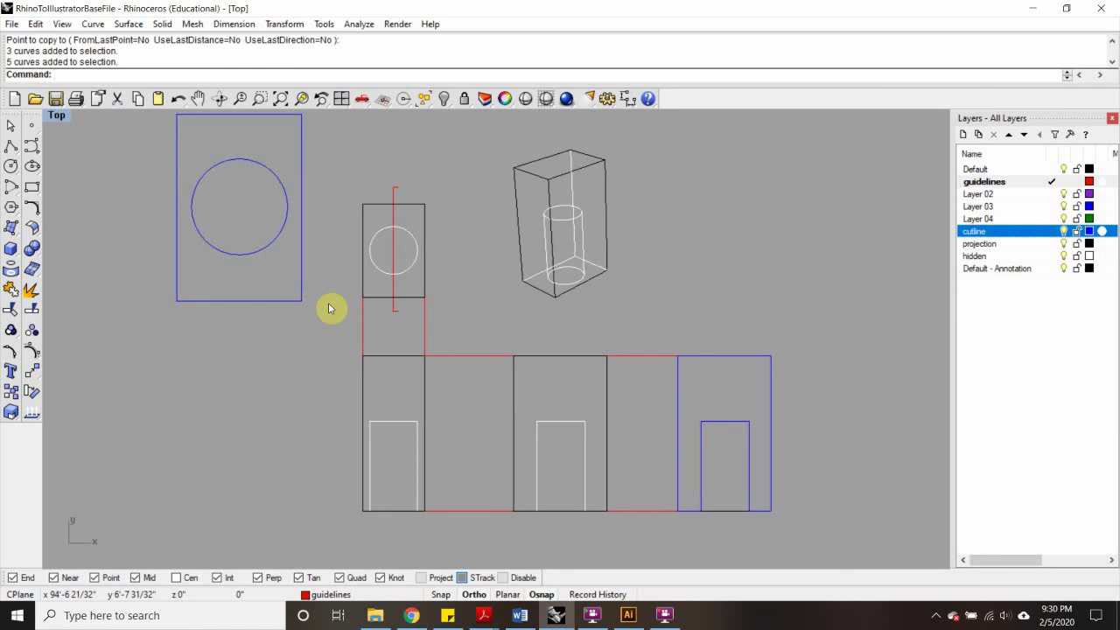
Step: Try to draw a guideline from the small plan's lower-left corner to the enlarged plan's lower-right corner
type("L")
key("Return")
left_click(363, 295)
scroll(312, 303, "up", 3)
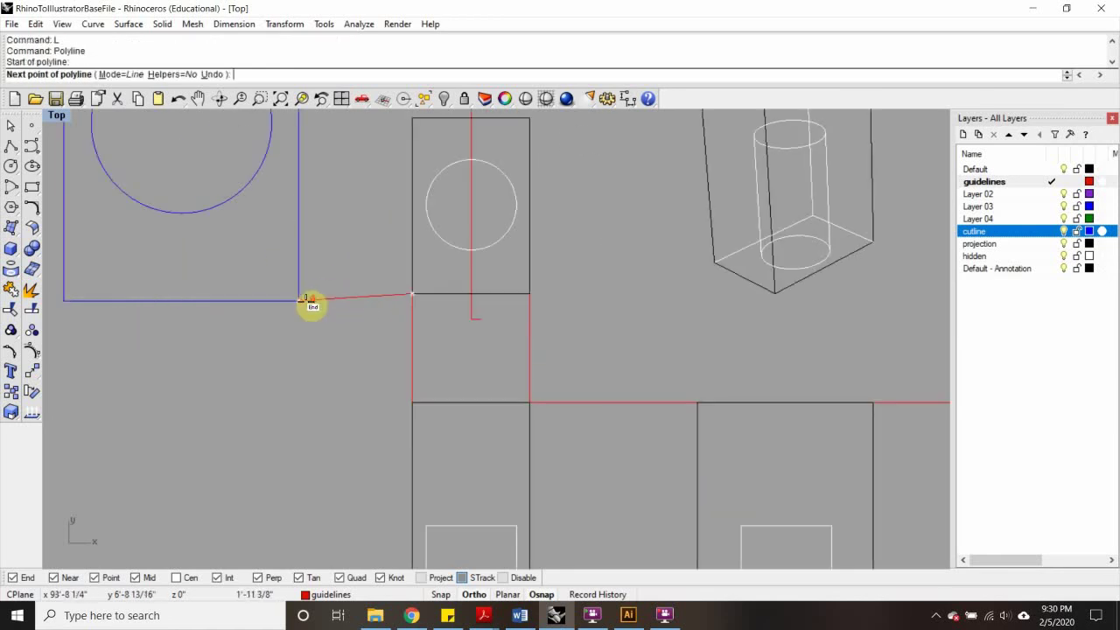
left_click(320, 299)
scroll(313, 303, "down", 1)
key("Return")
scroll(314, 302, "down", 3)
type("L")
key("Return")
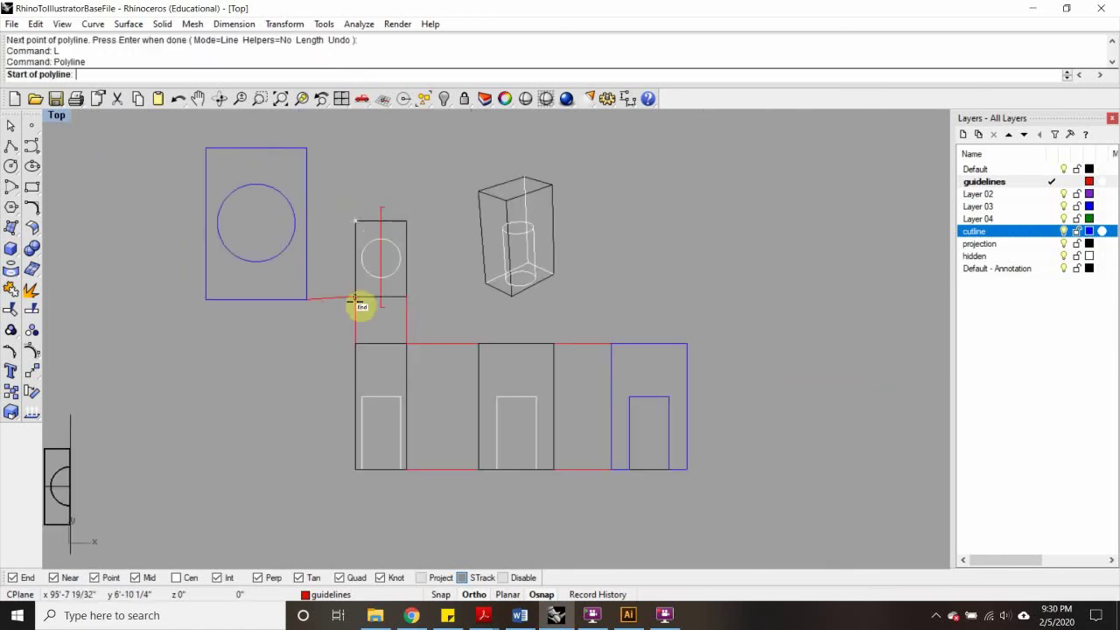
key("Escape")
key("Delete")
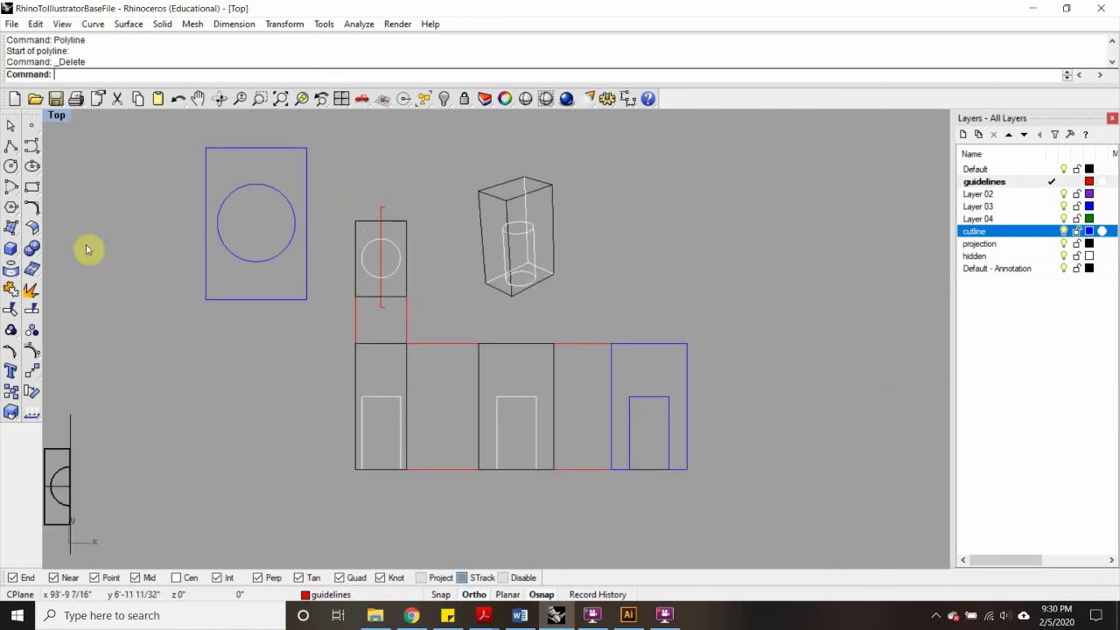
Step: Draw a horizontal guideline from the small plan's lower-left corner leftward past the enlarged plan
left_click(17, 146)
left_click(355, 296)
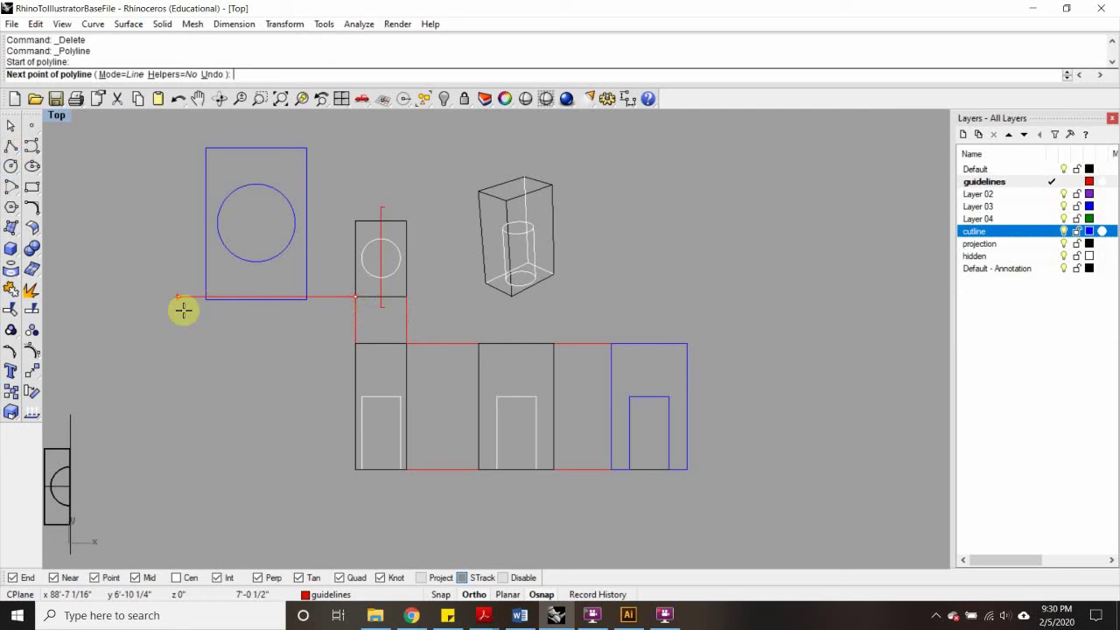
left_click(141, 295)
key("Return")
key("Return")
left_click(355, 295)
left_click(136, 299)
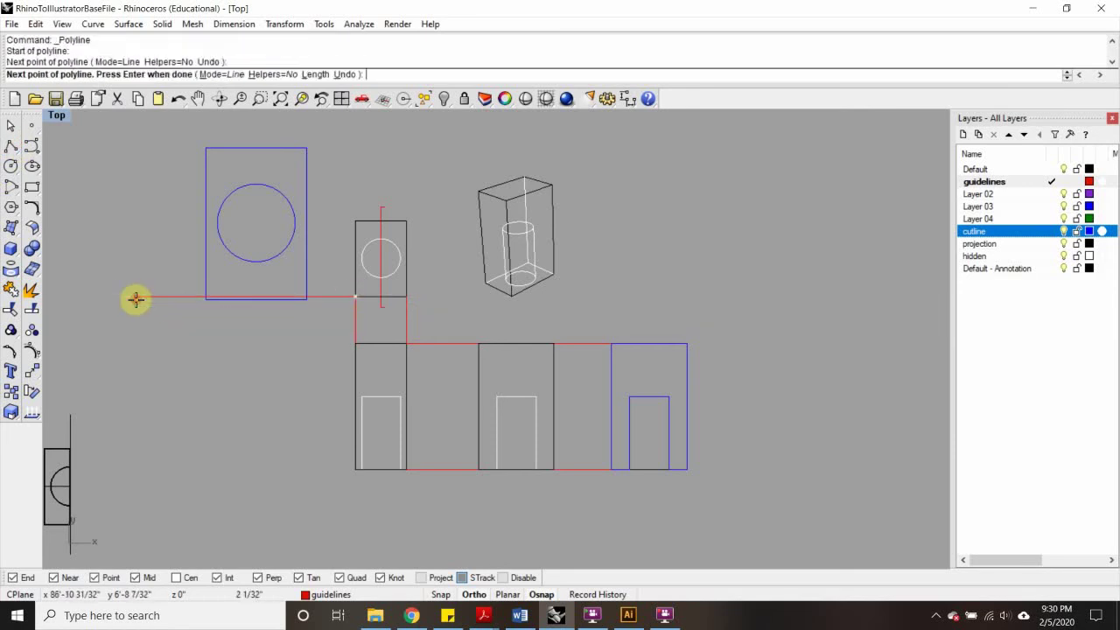
key("Return")
Step: Rotate the horizontal guideline 45 degrees about the small plan's lower-left corner
left_click(162, 297)
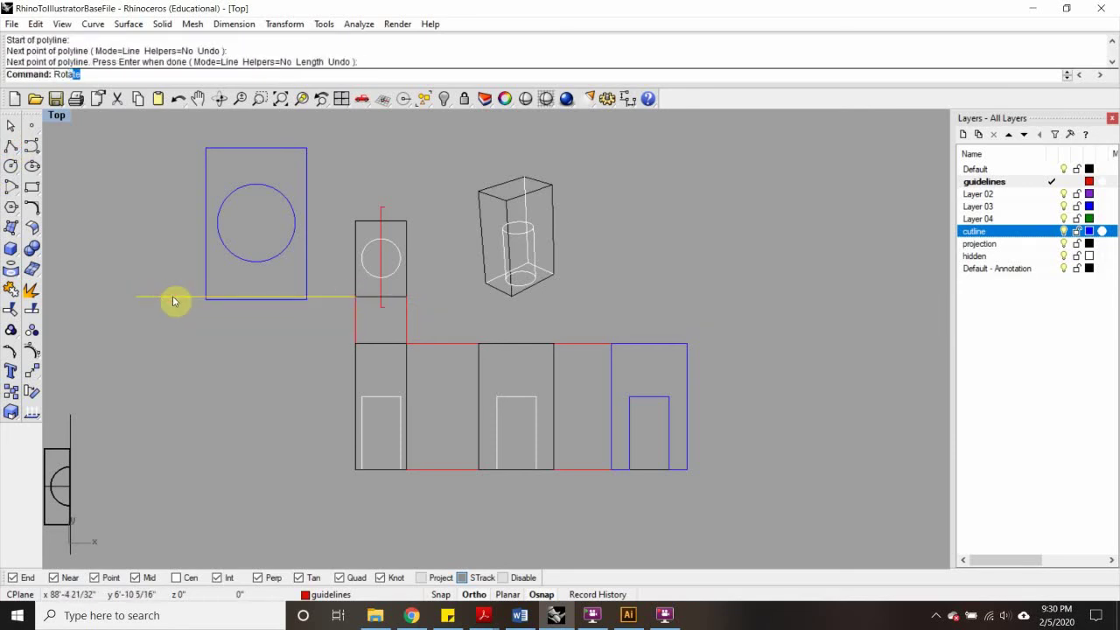
key("Return")
left_click(351, 299)
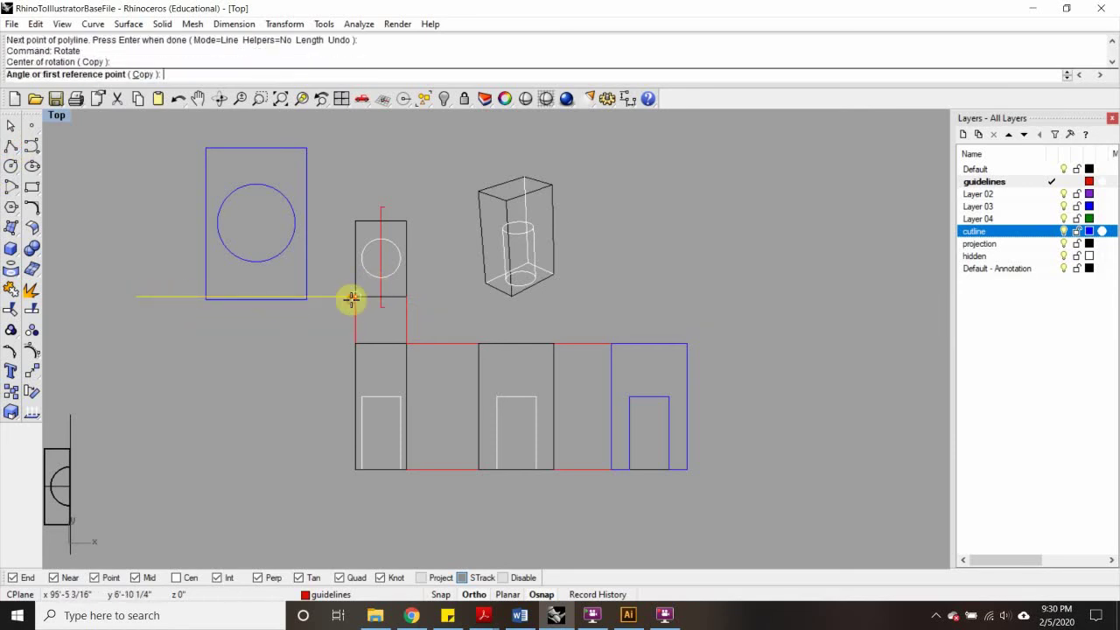
type("45")
key("Return")
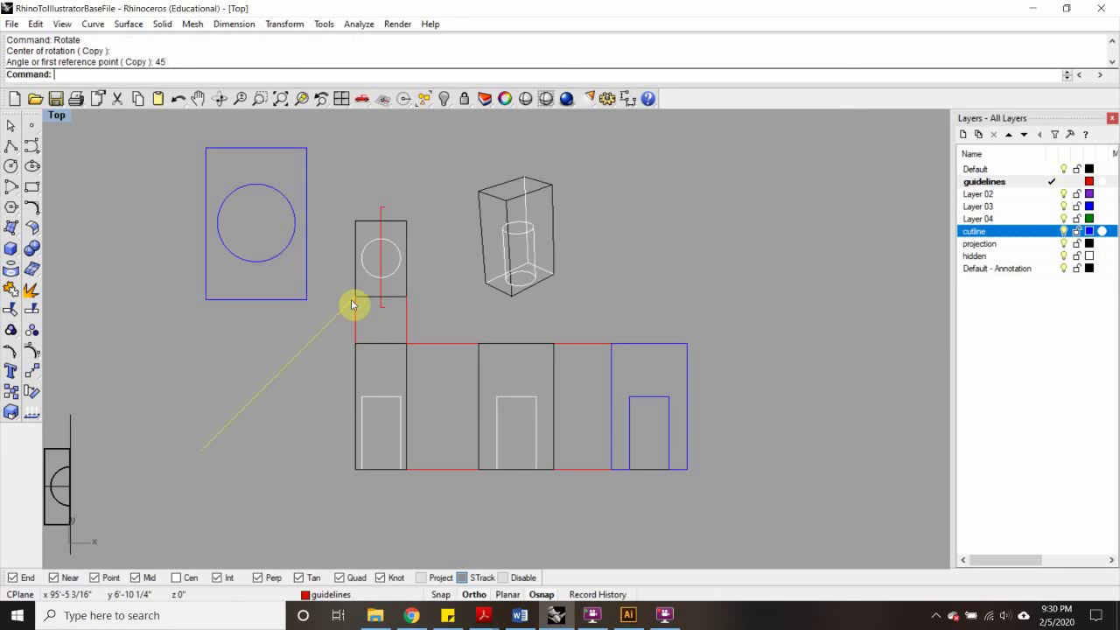
Step: Mirror the diagonal guideline about the small plan's horizontal centre line, keeping the original
left_click_drag(181, 138, 312, 322)
left_click(329, 326)
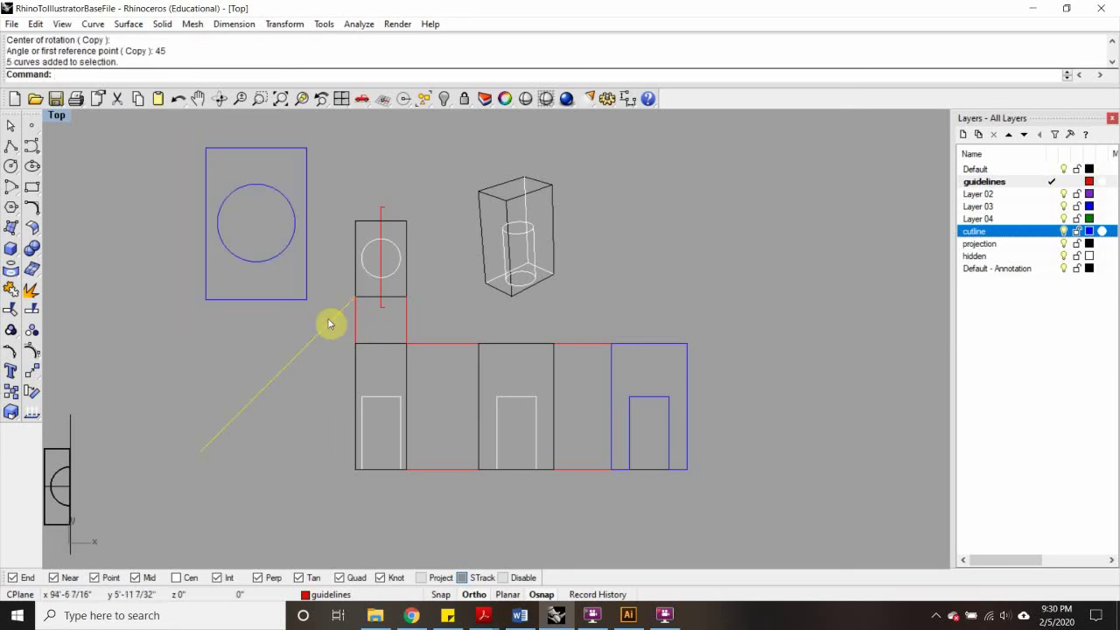
type("CO")
key("Return")
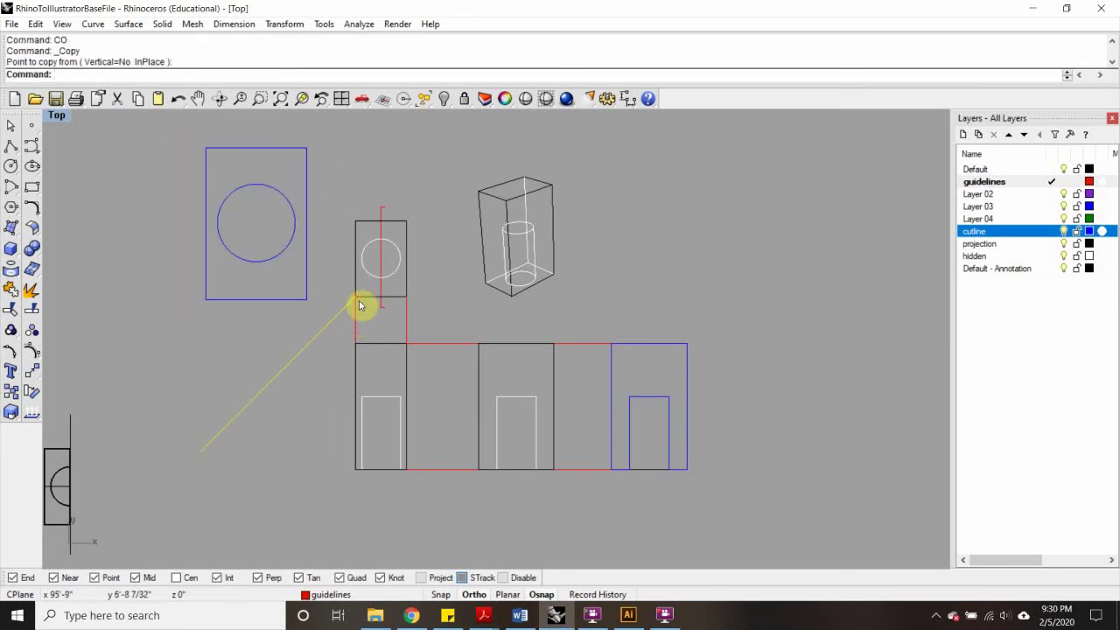
type("Mi")
key("Return")
left_click(355, 259)
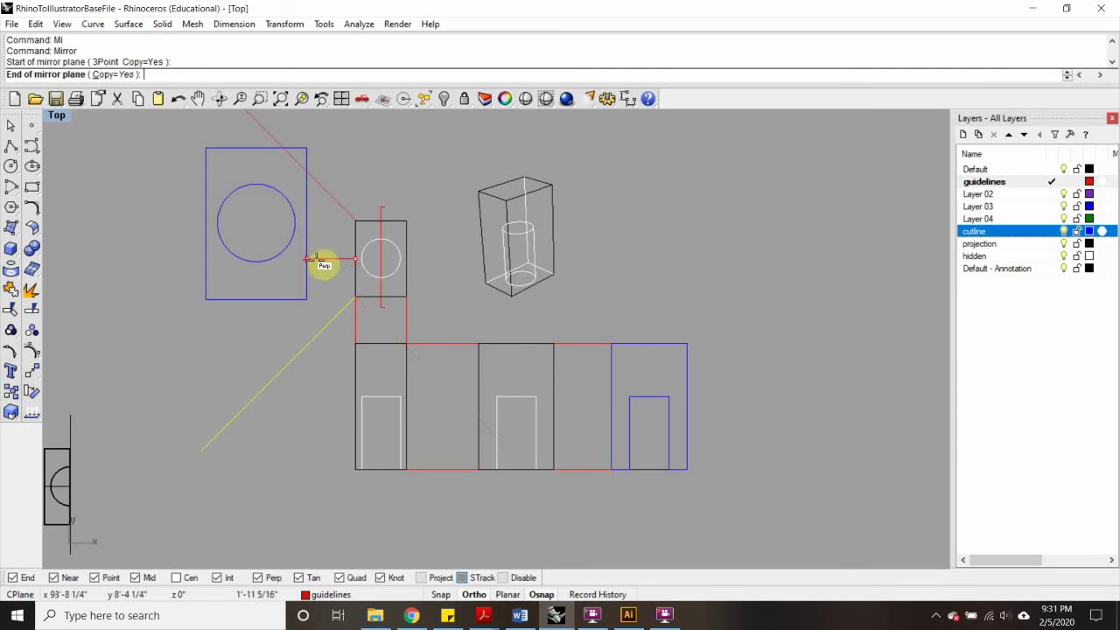
left_click(316, 258)
Step: Move the enlarged plan vertically so its upper-right corner sits on the upper diagonal guideline
scroll(317, 251, "down", 4)
left_click_drag(200, 166, 318, 290)
type("M")
key("Return")
left_click(311, 184)
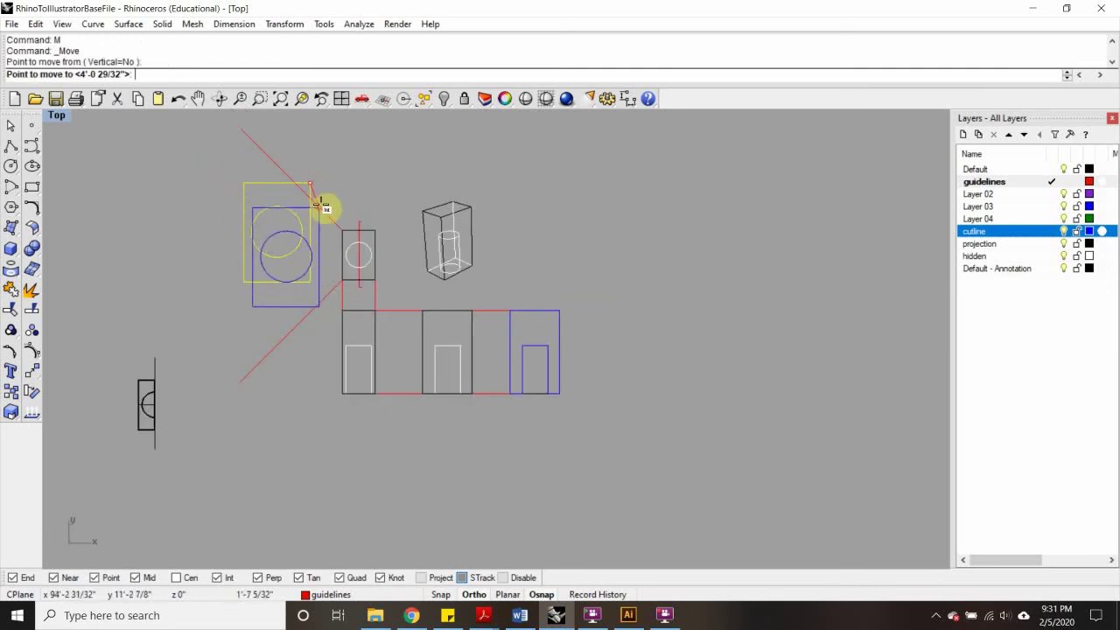
scroll(322, 207, "up", 3)
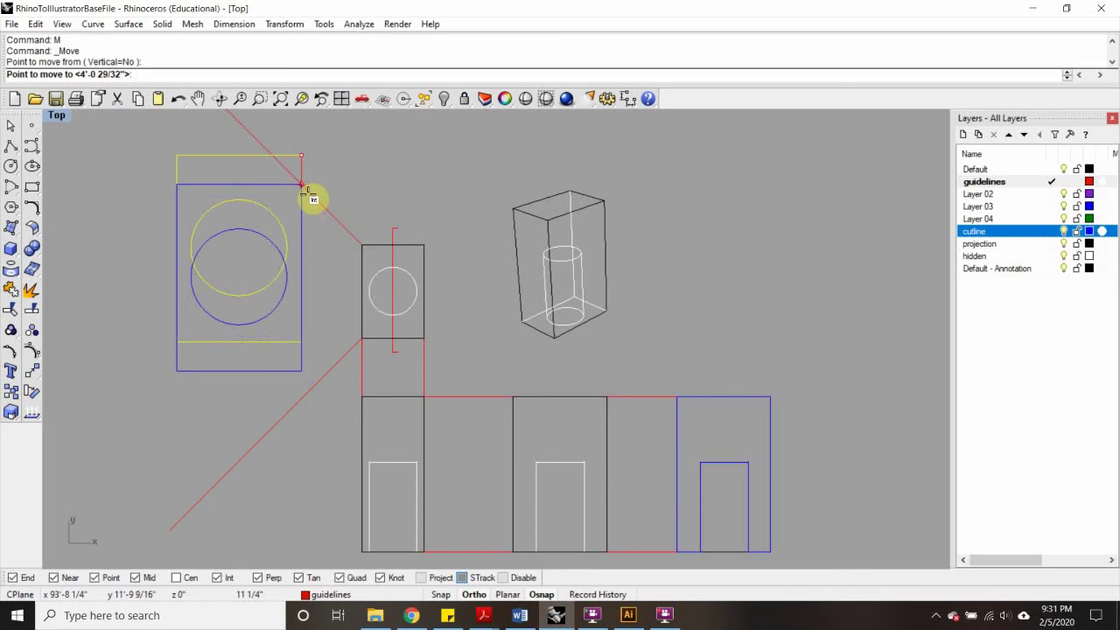
left_click(302, 185)
Step: Move the enlarged plan along the upper diagonal guideline closer to the small plan, and check its lower-right corner against the lower guideline
scroll(301, 254, "down", 2)
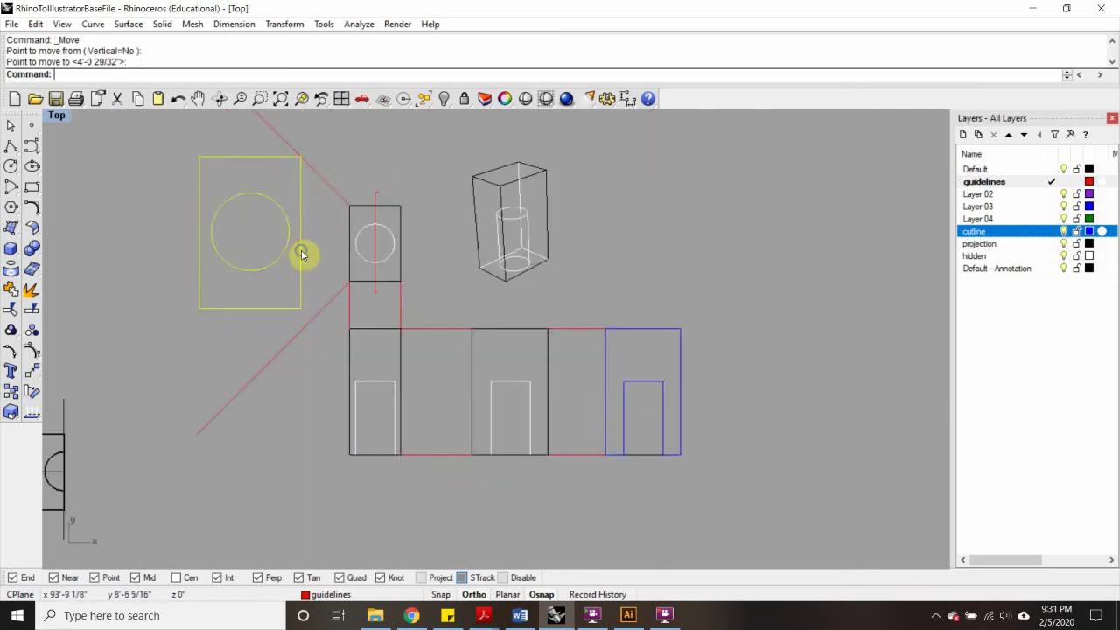
scroll(304, 219, "up", 2)
type("M")
key("Return")
left_click(300, 185)
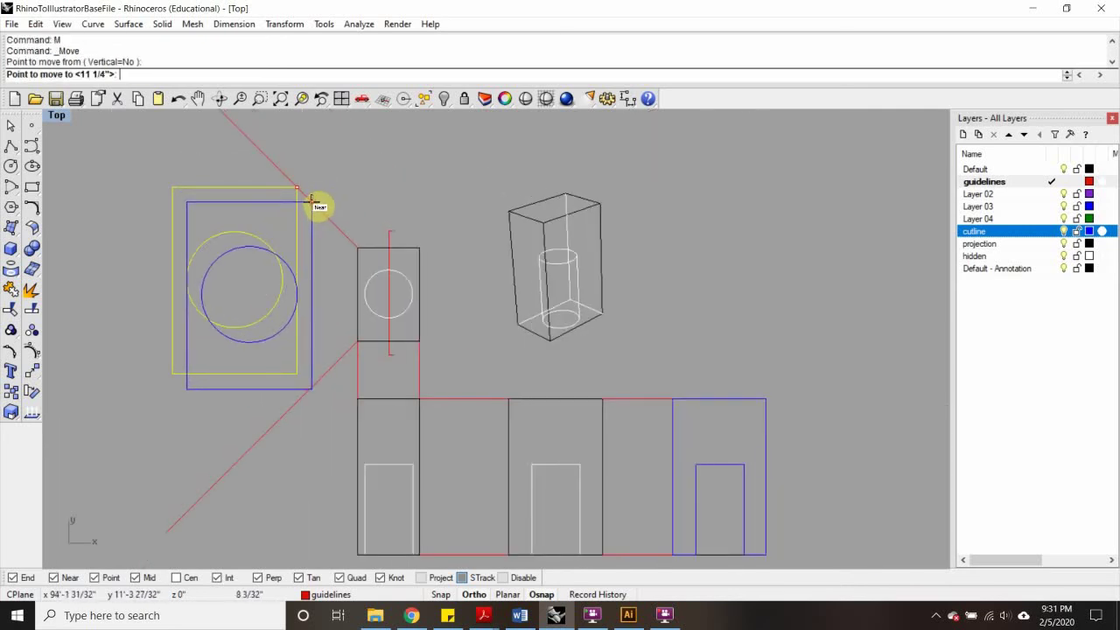
left_click(311, 201)
scroll(316, 384, "up", 4)
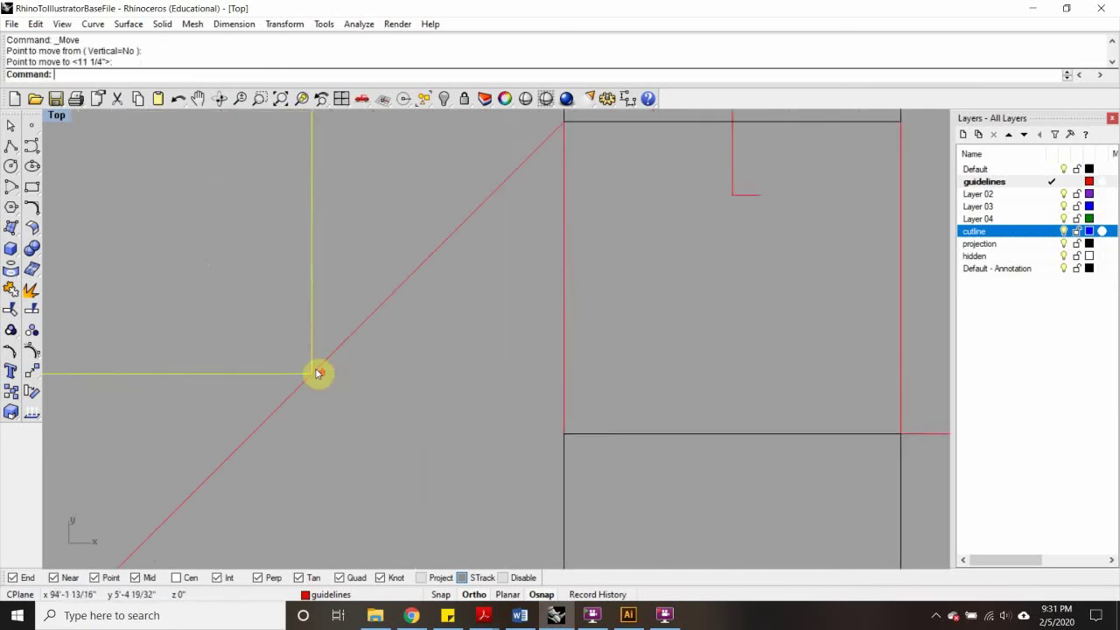
scroll(317, 375, "down", 1)
scroll(318, 374, "down", 6)
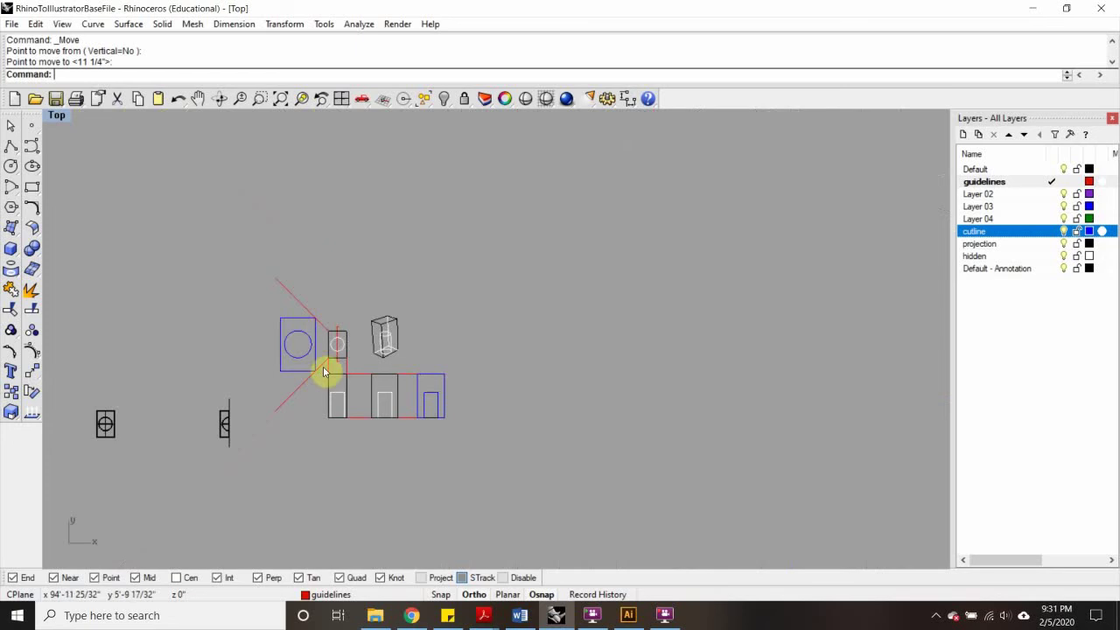
scroll(305, 371, "up", 2)
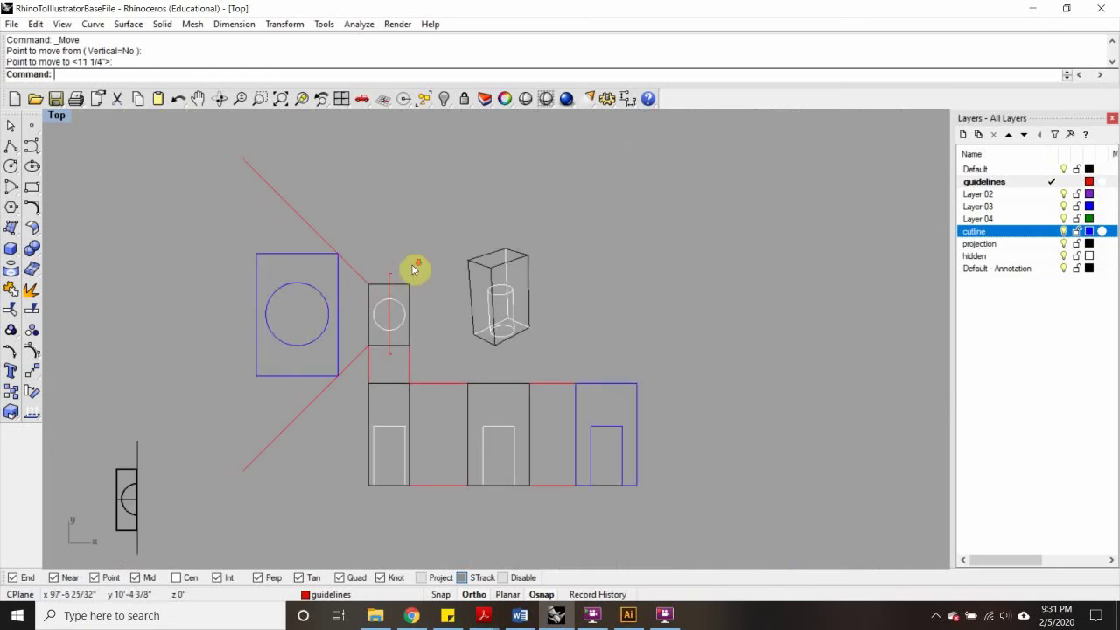
scroll(413, 270, "down", 1)
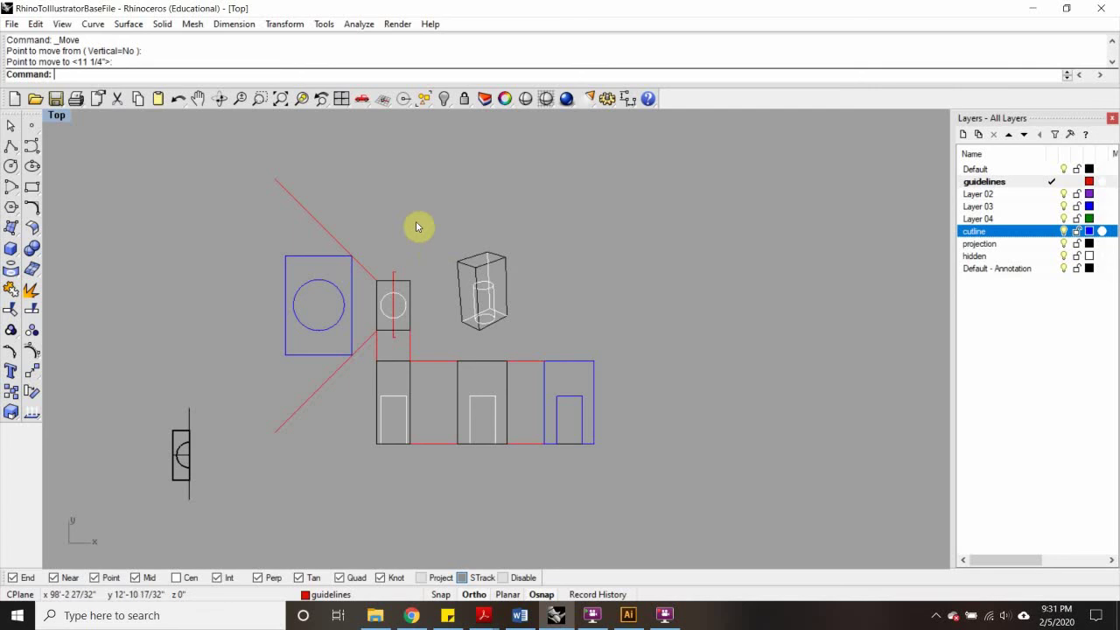
Step: Move the perspective drawing of the box to the area below and left of the enlarged plan
left_click_drag(414, 222, 560, 348)
type("M")
key("Return")
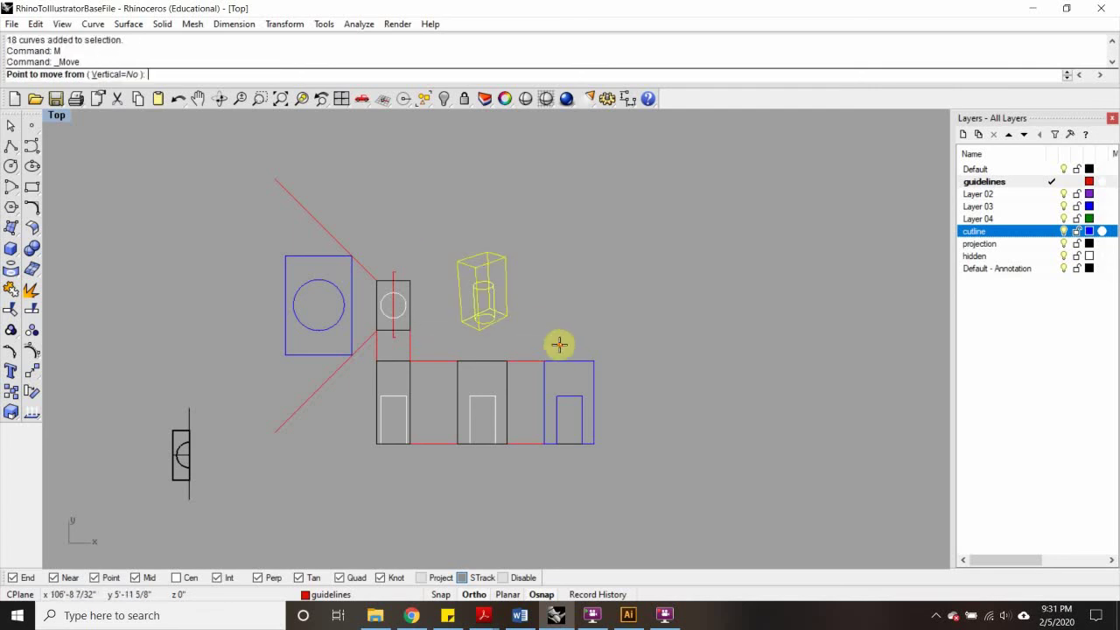
left_click(560, 229)
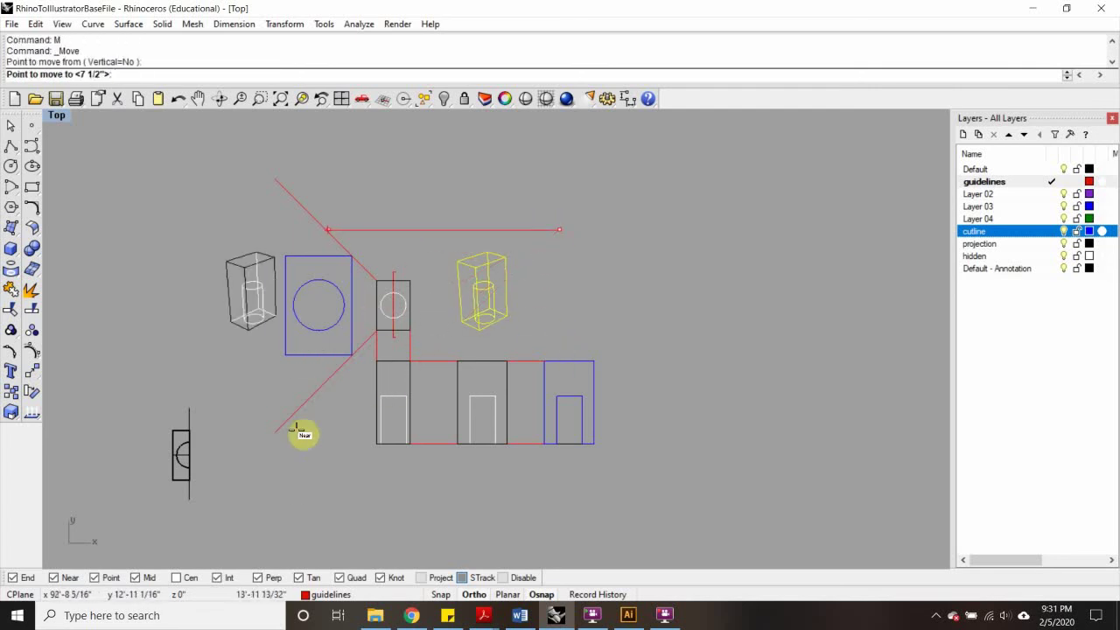
left_click(330, 327)
right_click_drag(317, 406, 379, 392)
left_click(368, 447)
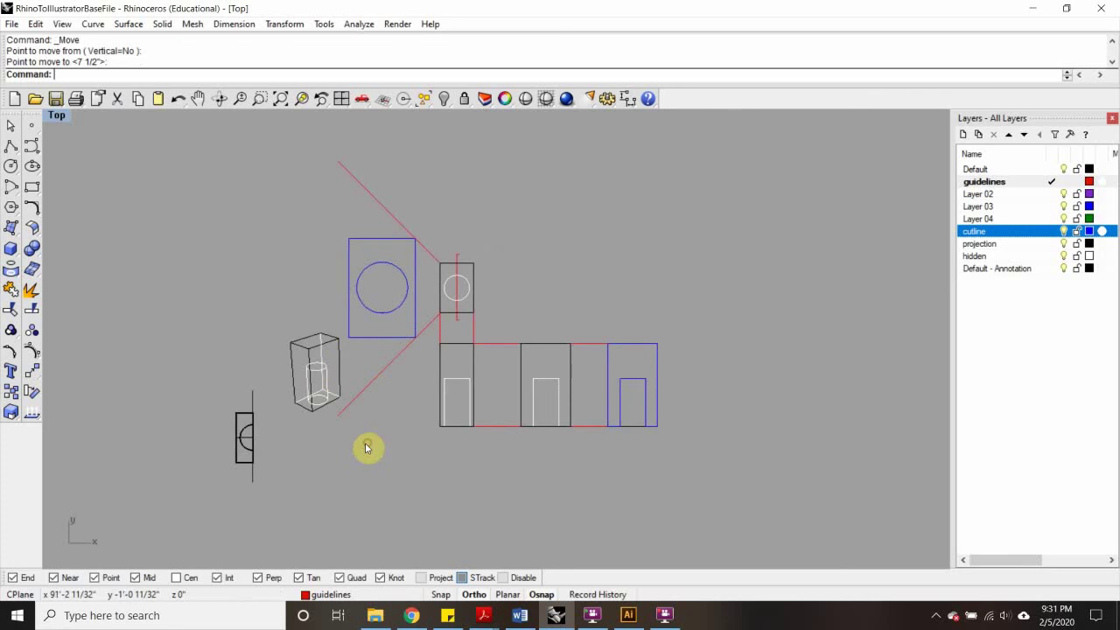
Step: Delete the cut half-box solid and its section line beside the perspective drawing
left_click_drag(219, 369, 284, 528)
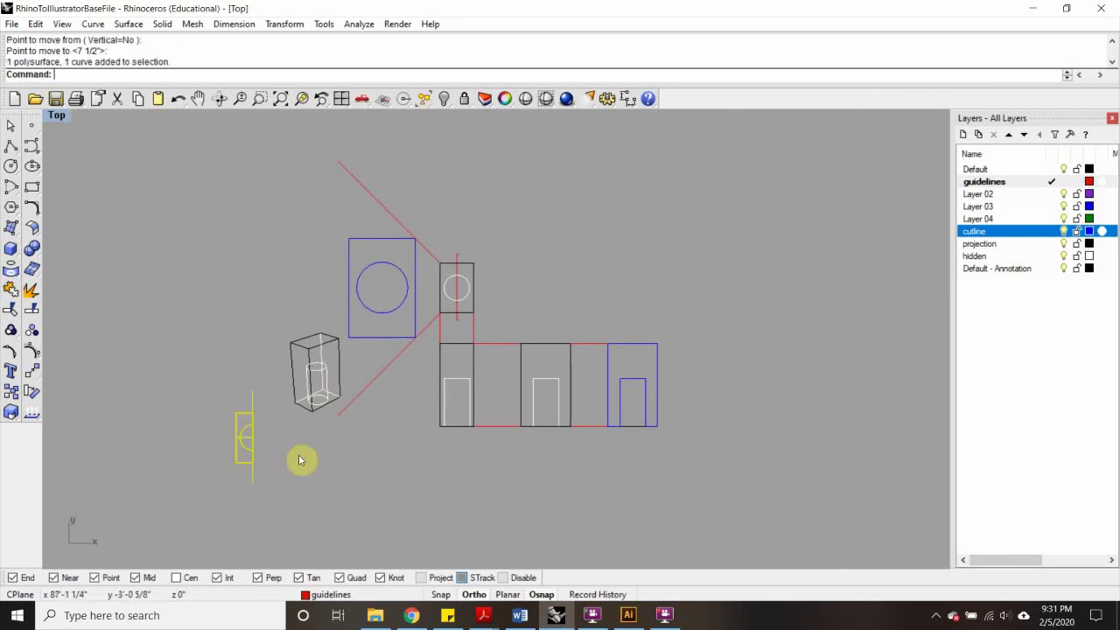
key("Delete")
scroll(512, 236, "down", 3)
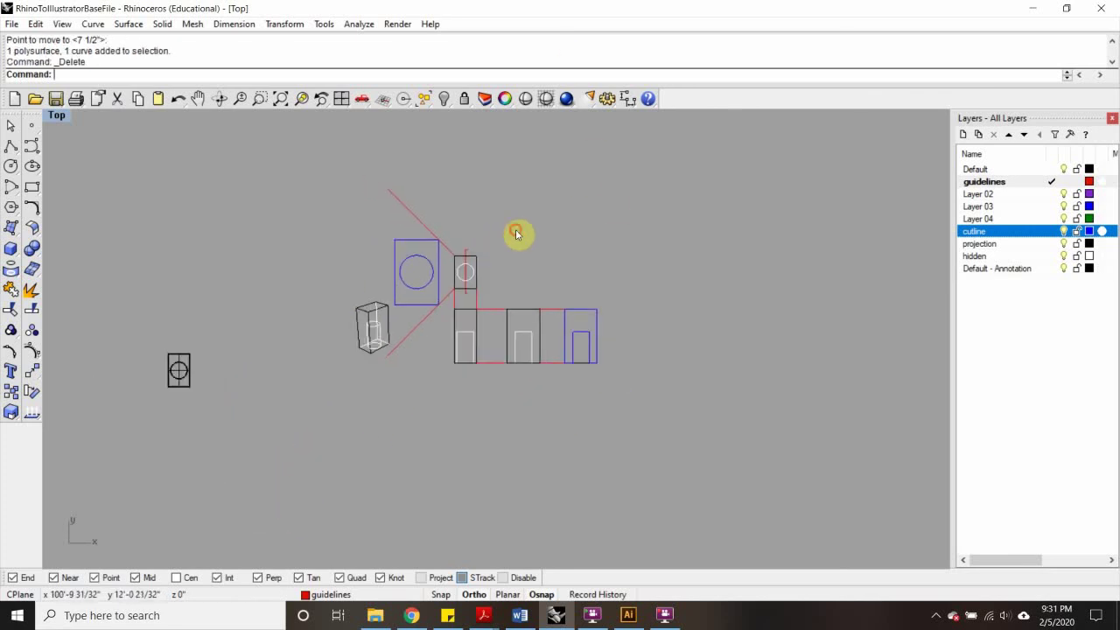
Step: Draw a closed rectangular polyline frame 24 feet high and 36 feet wide to the right of the drawings
scroll(420, 284, "up", 3)
right_click_drag(432, 280, 354, 311)
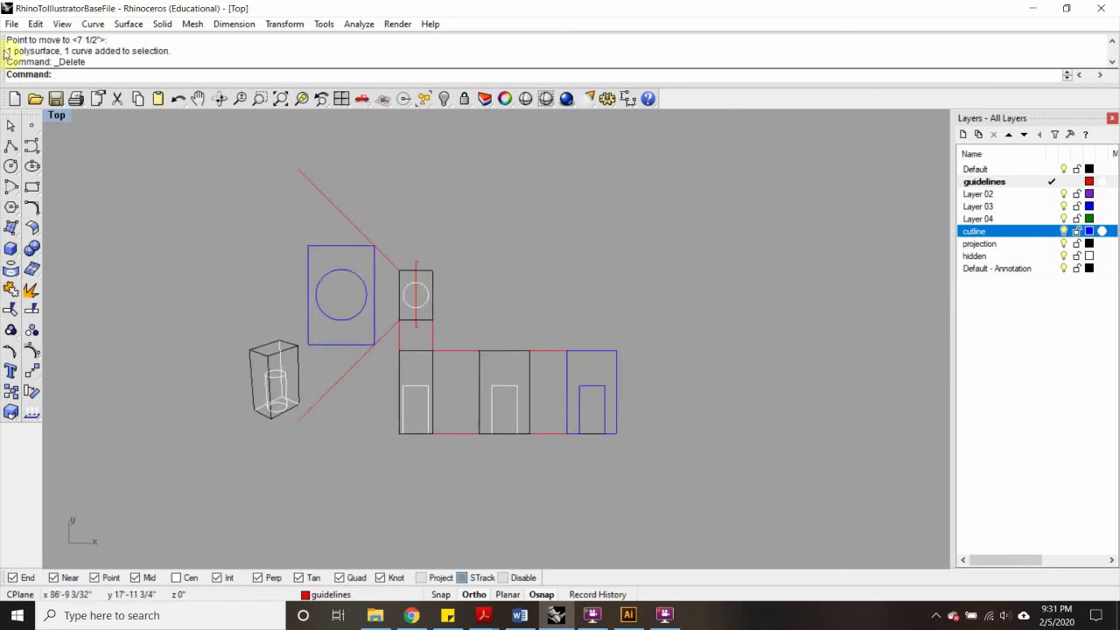
left_click(9, 142)
scroll(271, 234, "down", 3)
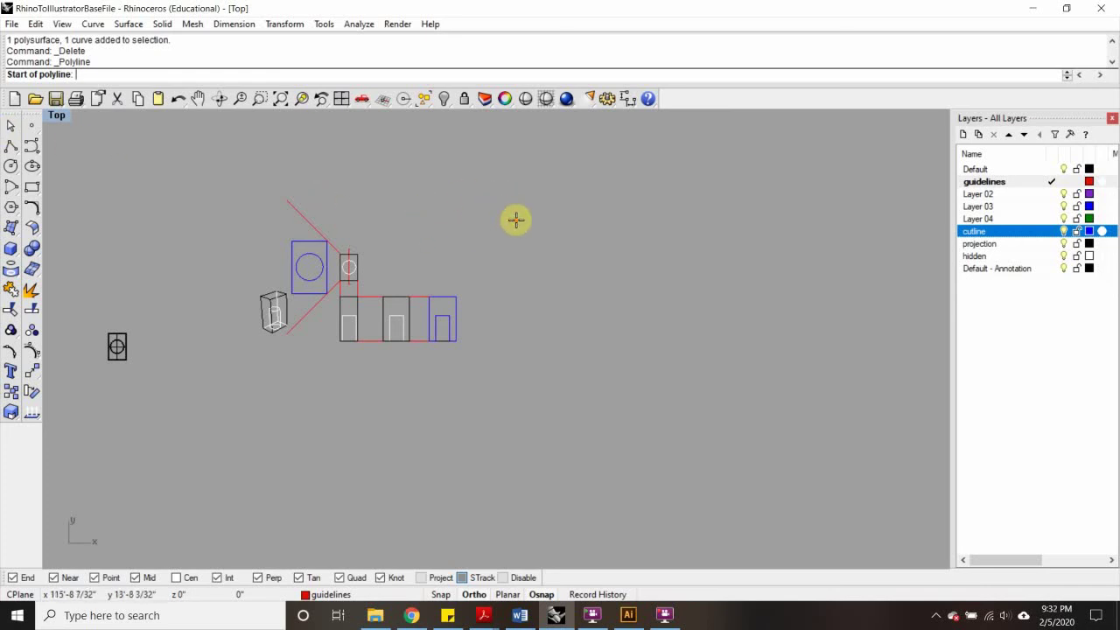
left_click(482, 186)
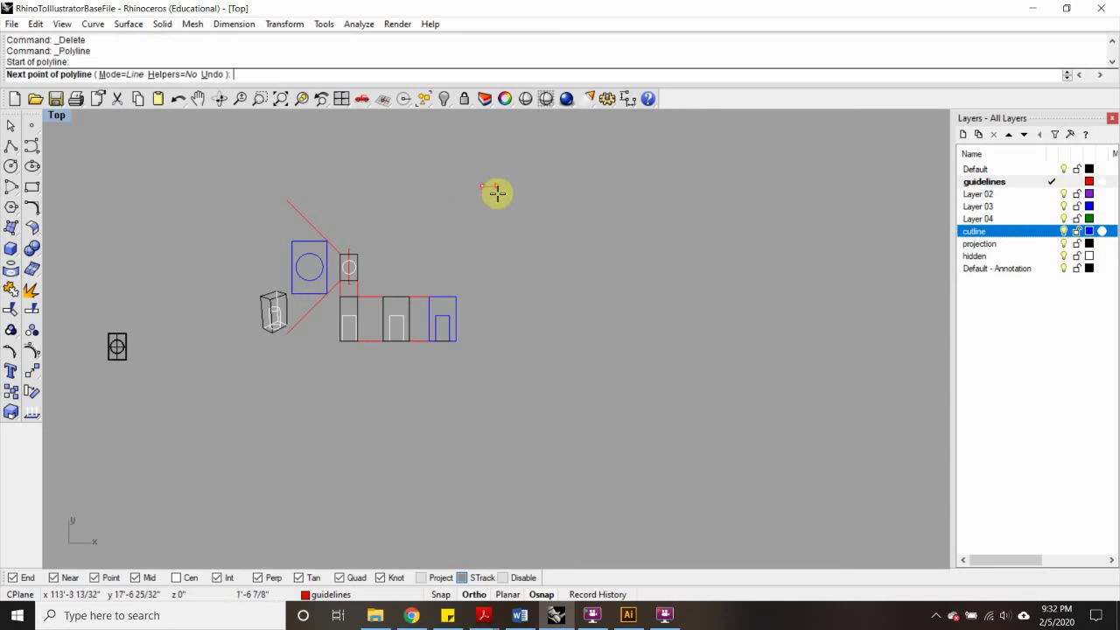
left_click(480, 245)
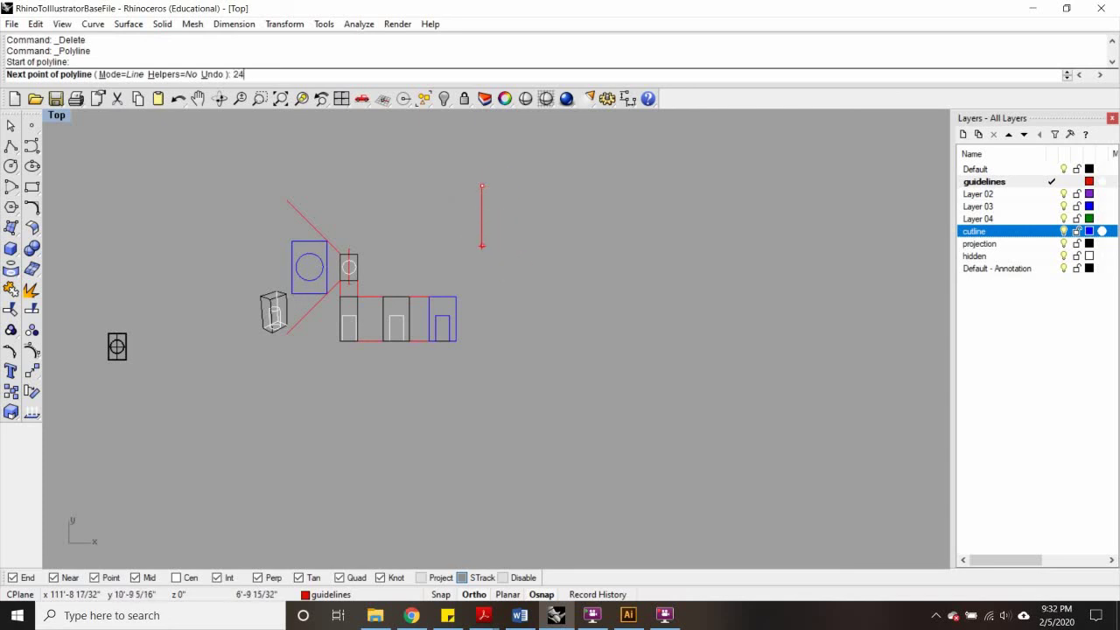
type("24")
key("Return")
left_click(473, 245)
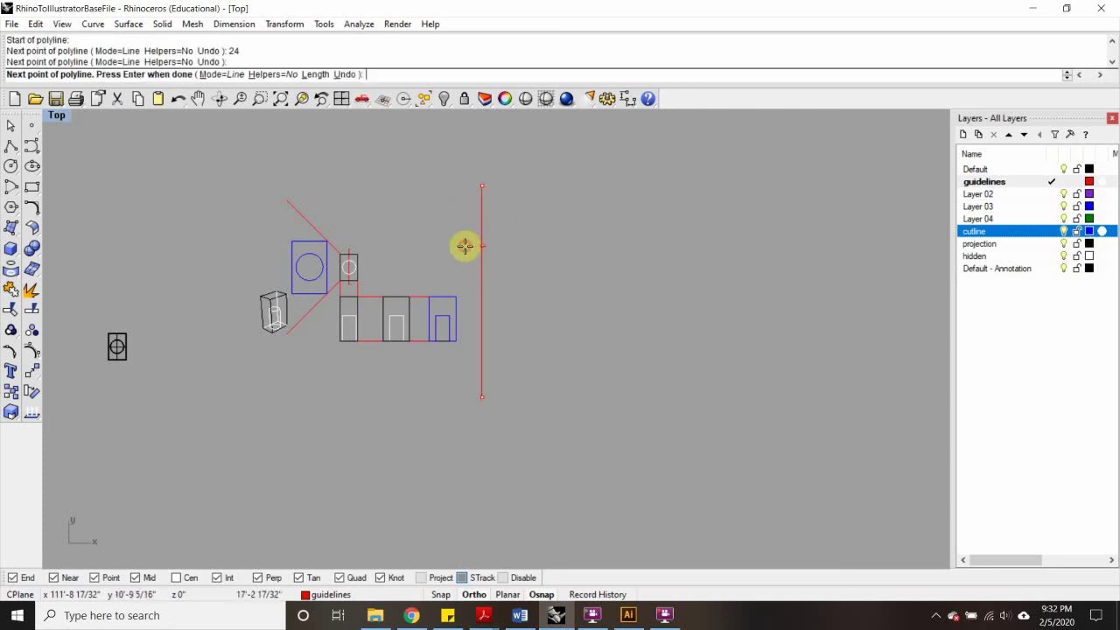
type("36")
key("Return")
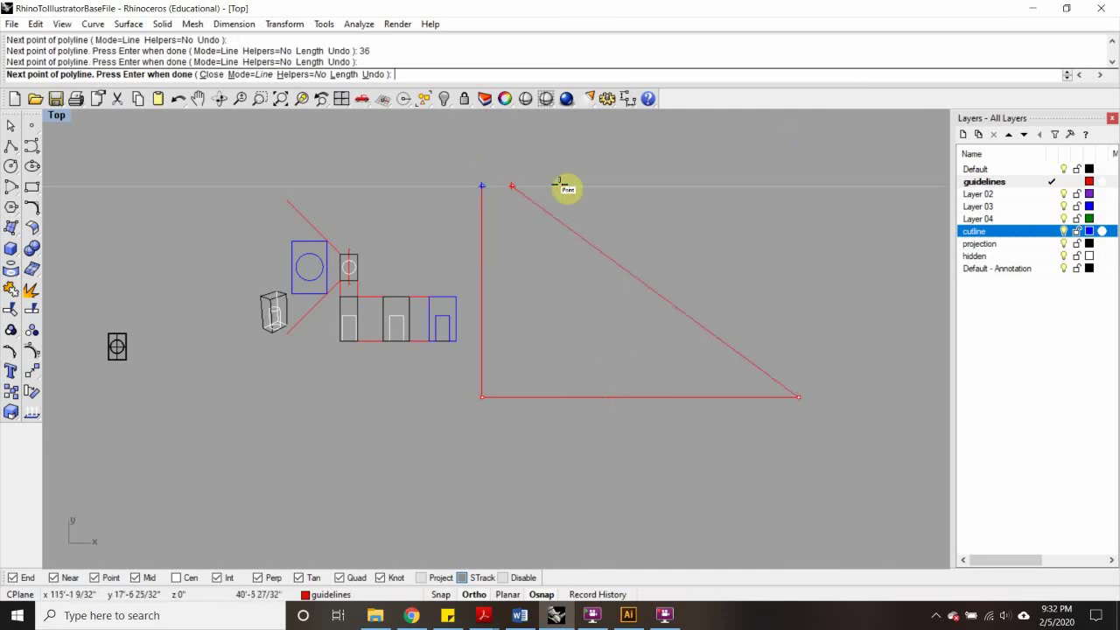
left_click(798, 186)
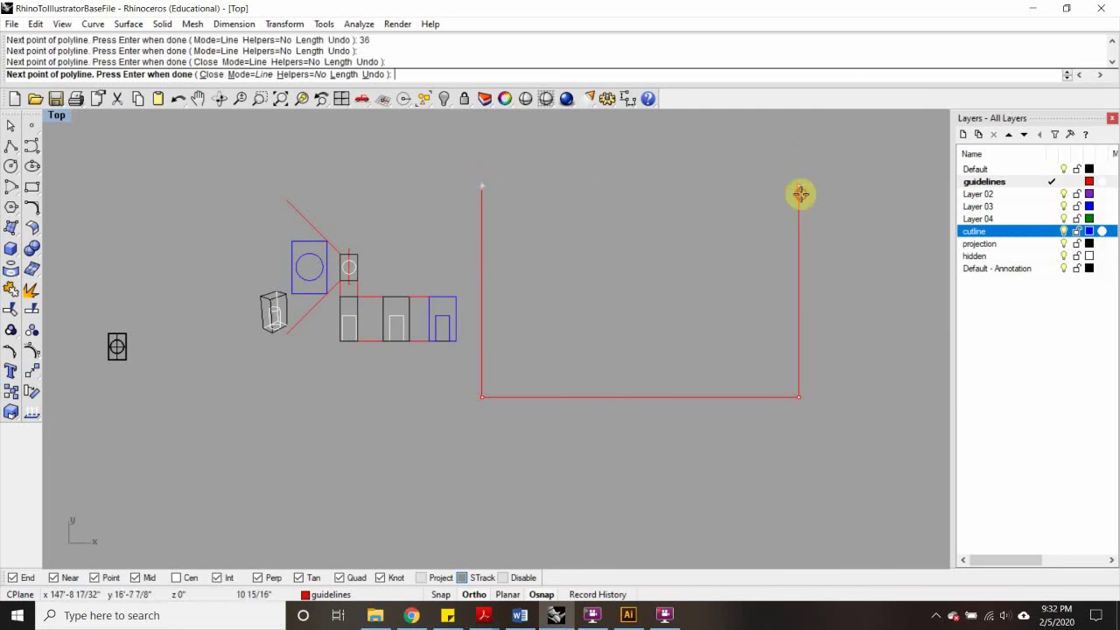
left_click(490, 186)
left_click(497, 187)
Step: Start moving the 24 by 36 foot rectangular frame
type("m")
key("Return")
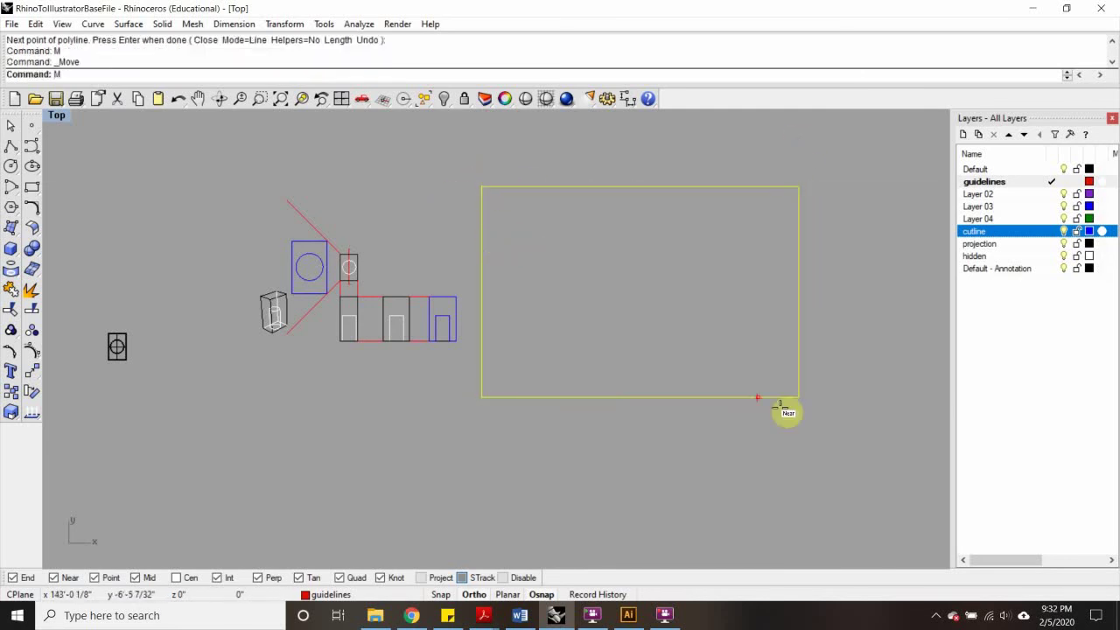
Step: Move the large rectangular frame so that it surrounds all the drawing views, adjusting its position until they sit inside it
left_click(783, 472)
scroll(543, 385, "up", 3)
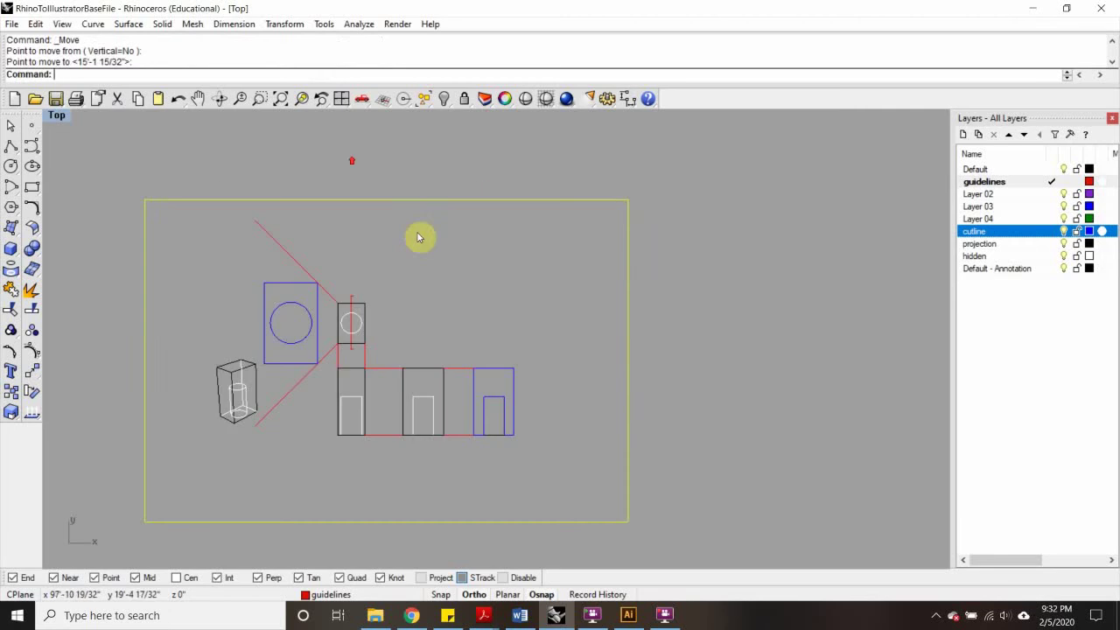
left_click(567, 303)
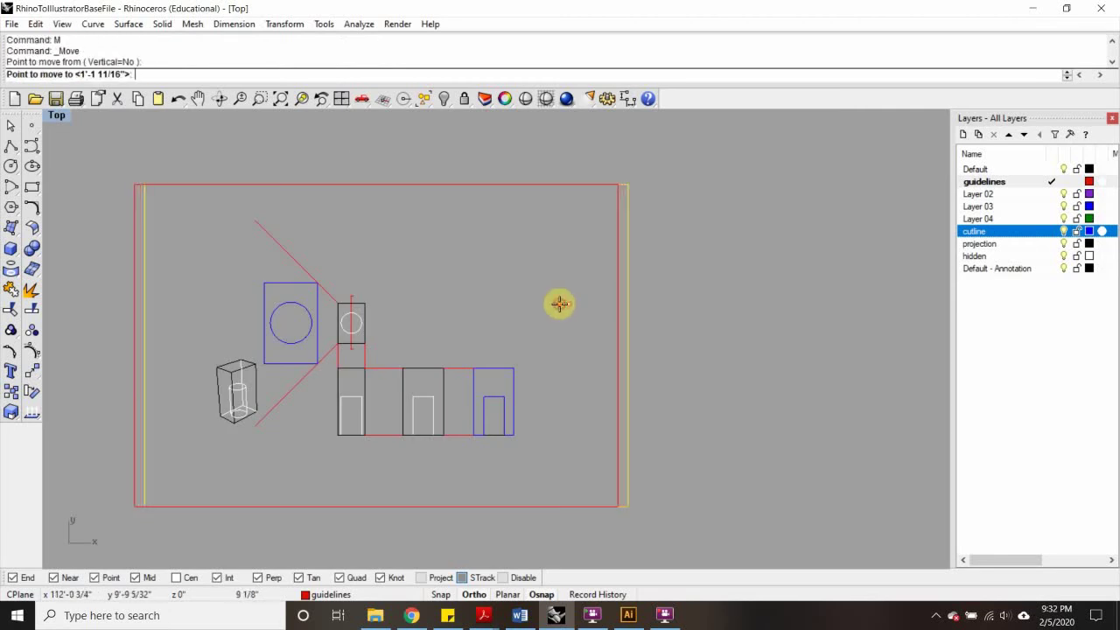
left_click(558, 303)
left_click(580, 208)
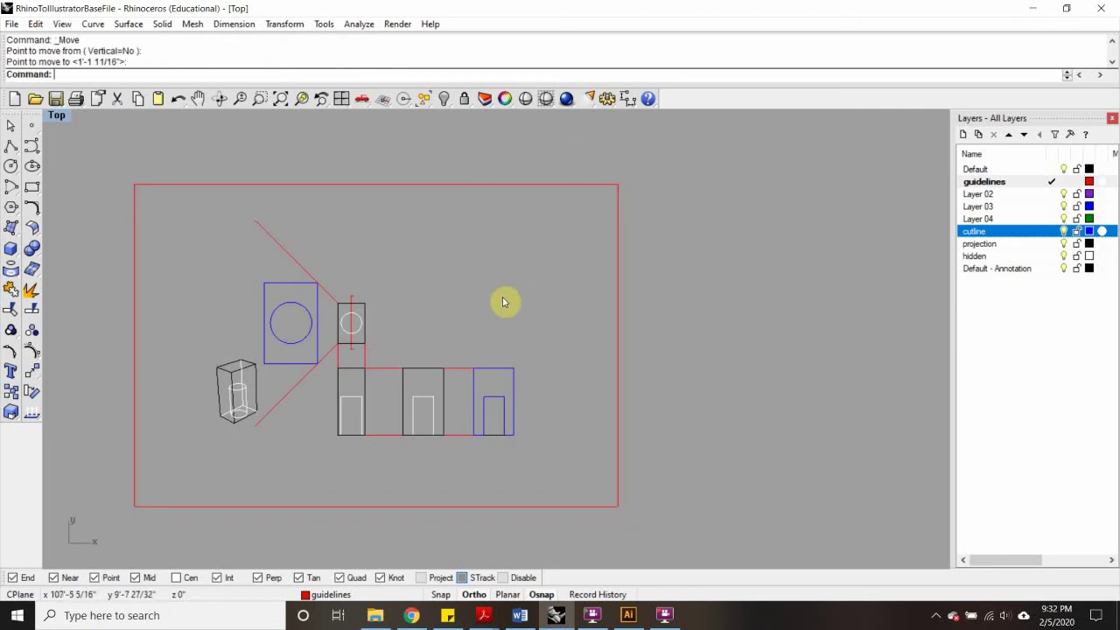
mouse_move(230, 184)
left_mouse_down()
mouse_move(245, 189)
mouse_move(231, 186)
left_mouse_up()
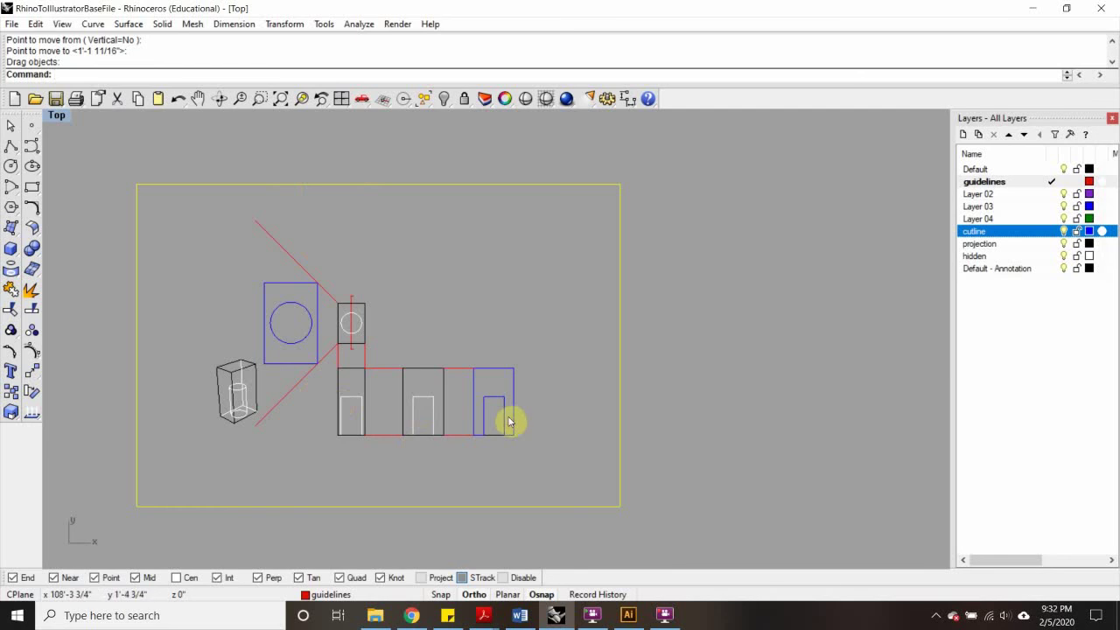
left_click(627, 439)
Step: Try scaling the rectangular frame by a factor of 2 from a point on its right edge, and undo the scaling
scroll(626, 439, "down", 4)
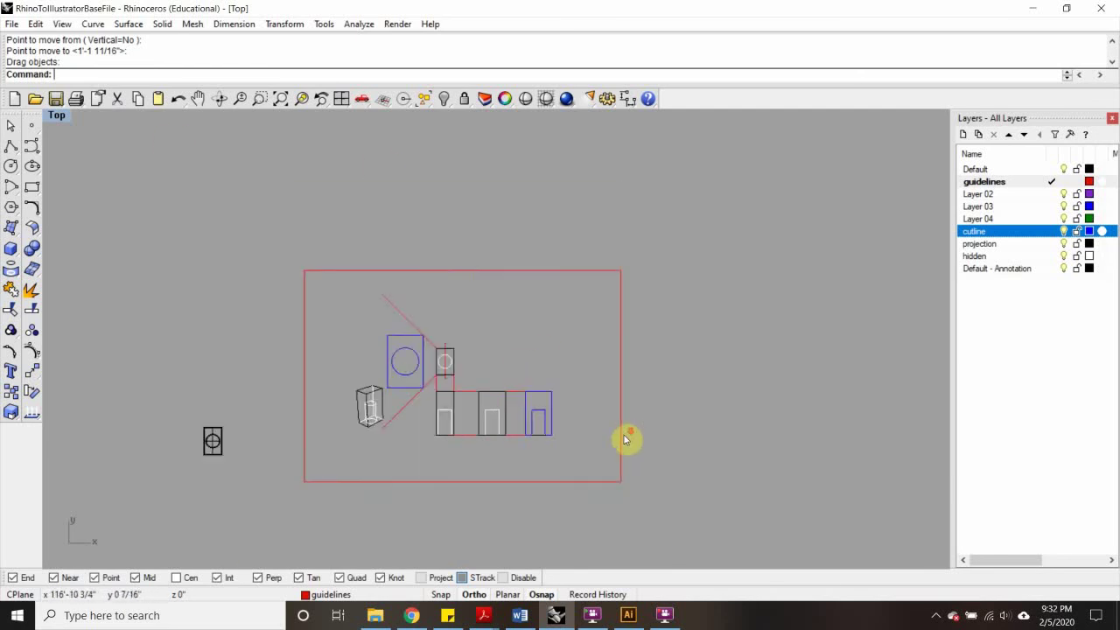
scroll(626, 439, "down", 2)
left_click(621, 437)
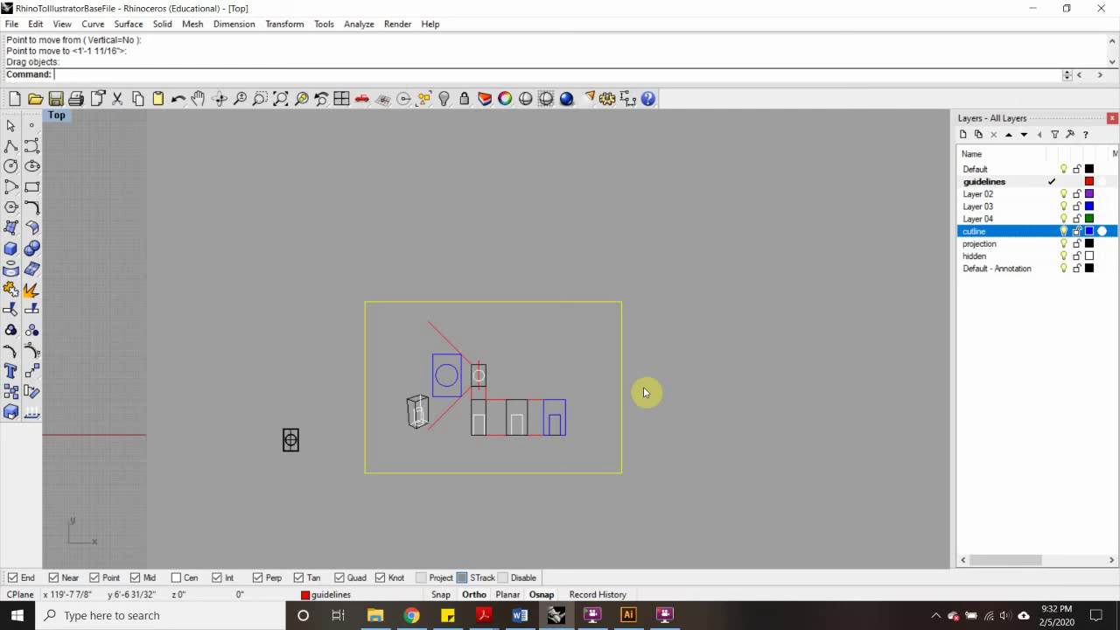
type("scale")
key("Return")
left_click(622, 402)
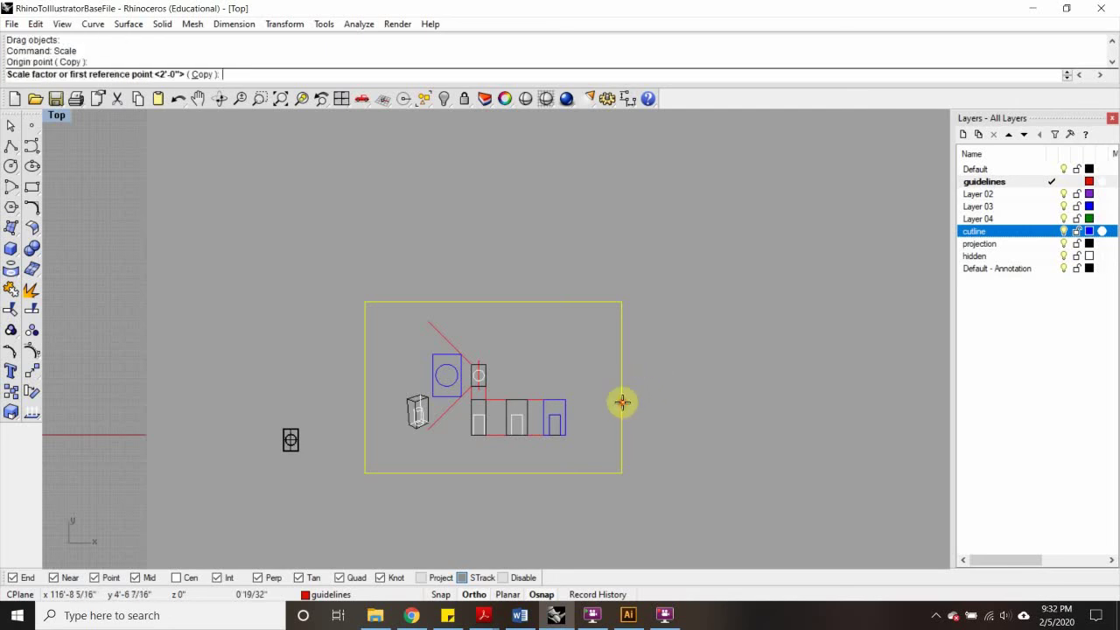
type("2")
key("Return")
scroll(622, 401, "up", 1)
scroll(520, 368, "down", 2)
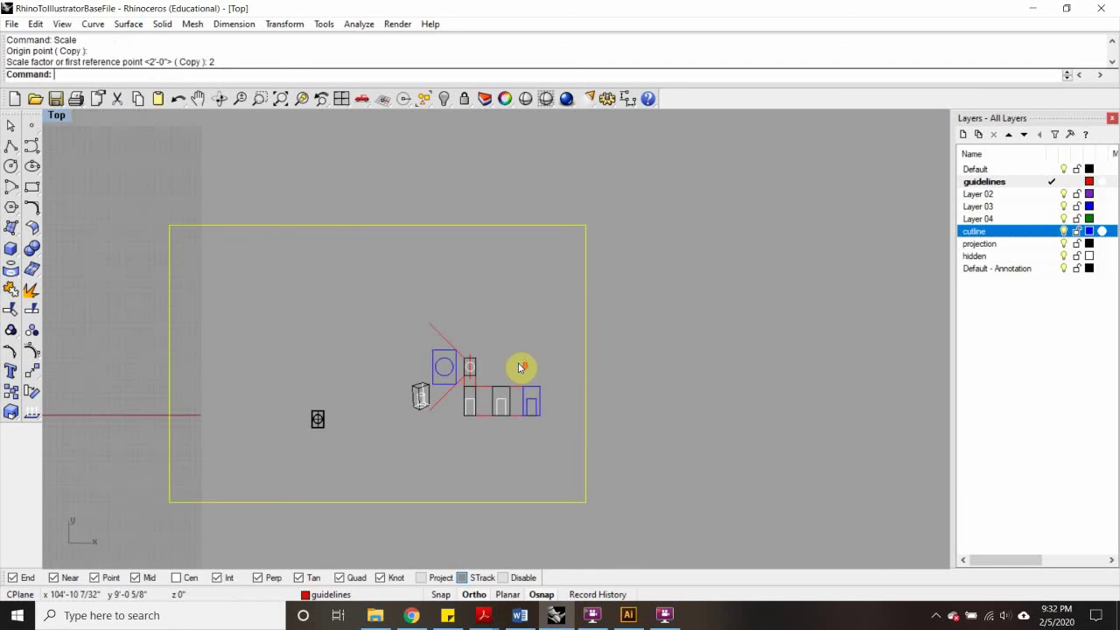
key("ctrl+z")
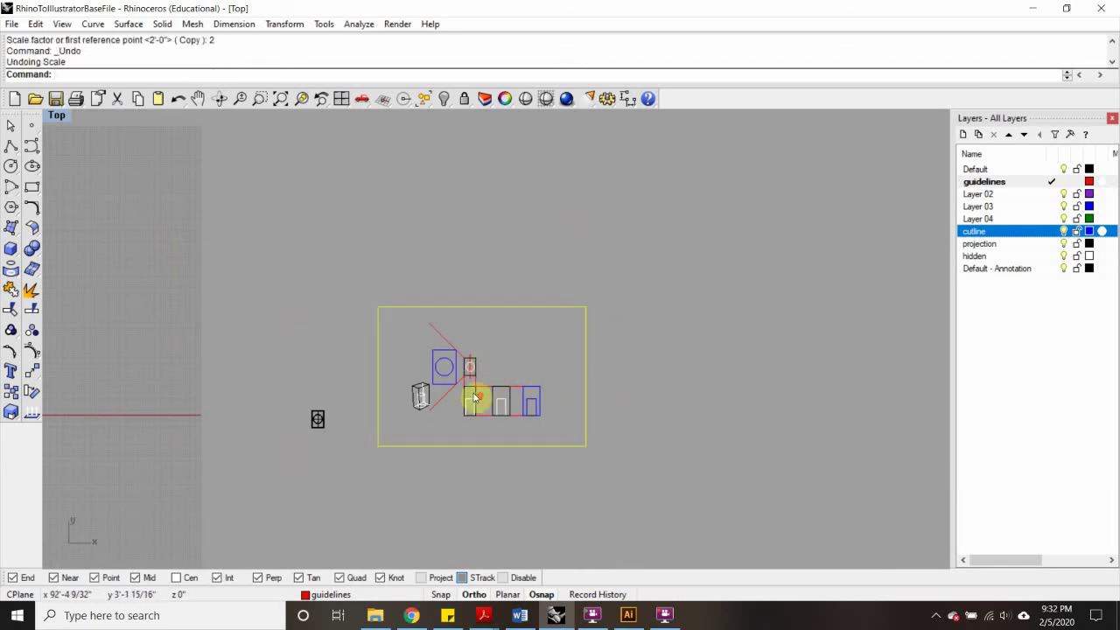
scroll(475, 394, "up", 3)
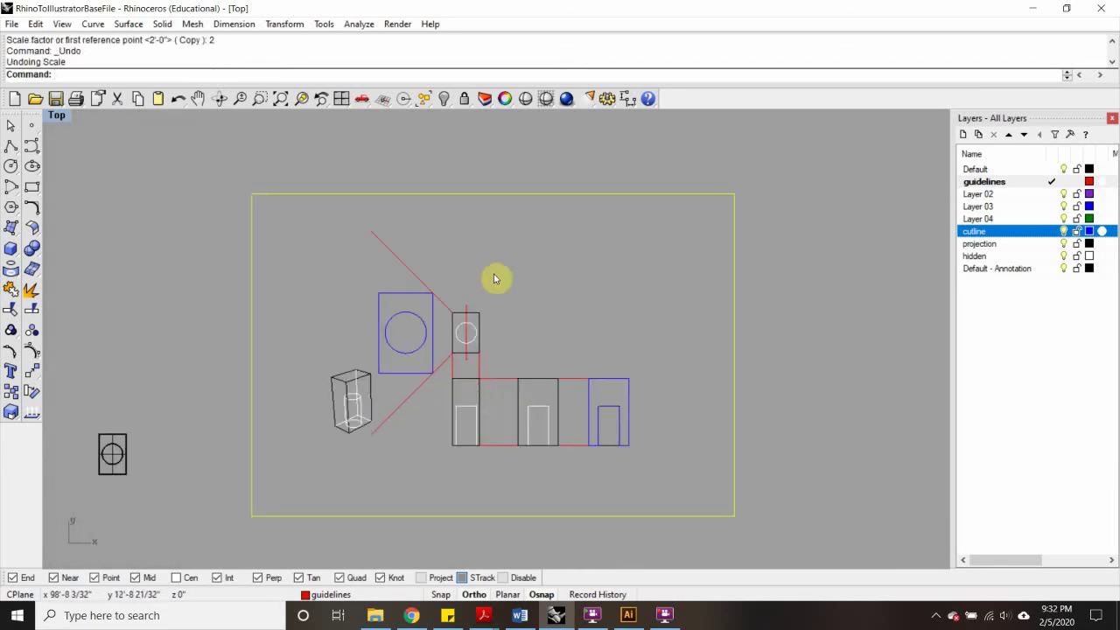
scroll(494, 278, "down", 2)
left_click(385, 210)
left_click_drag(327, 182, 702, 451)
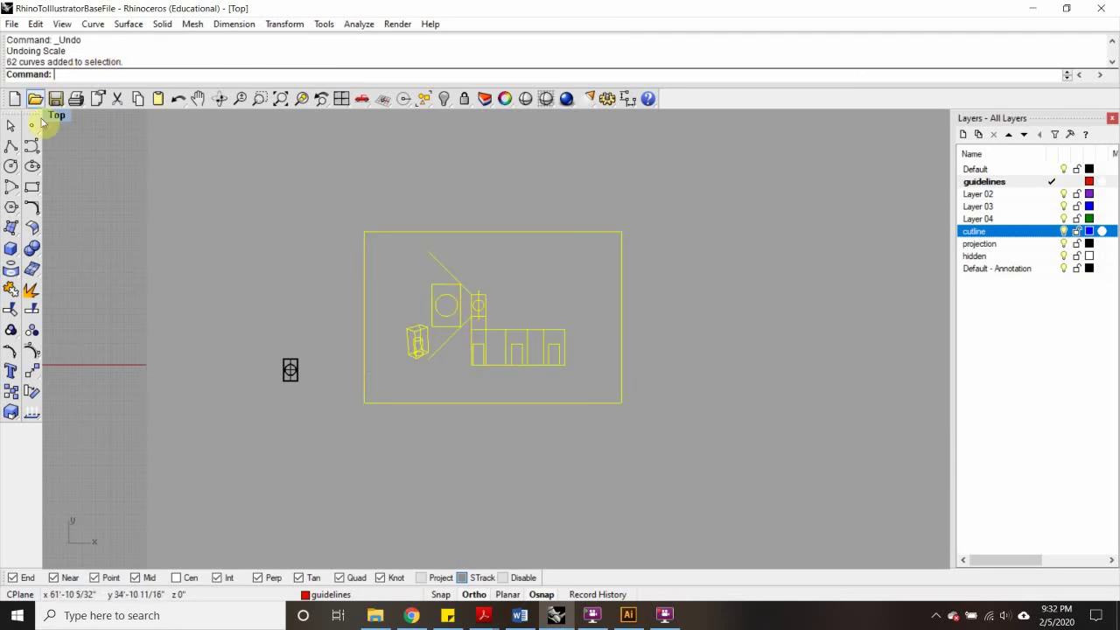
left_click(500, 265)
Step: Select all objects on the outline layer, join their curves, and clear the selection
scroll(476, 328, "up", 3)
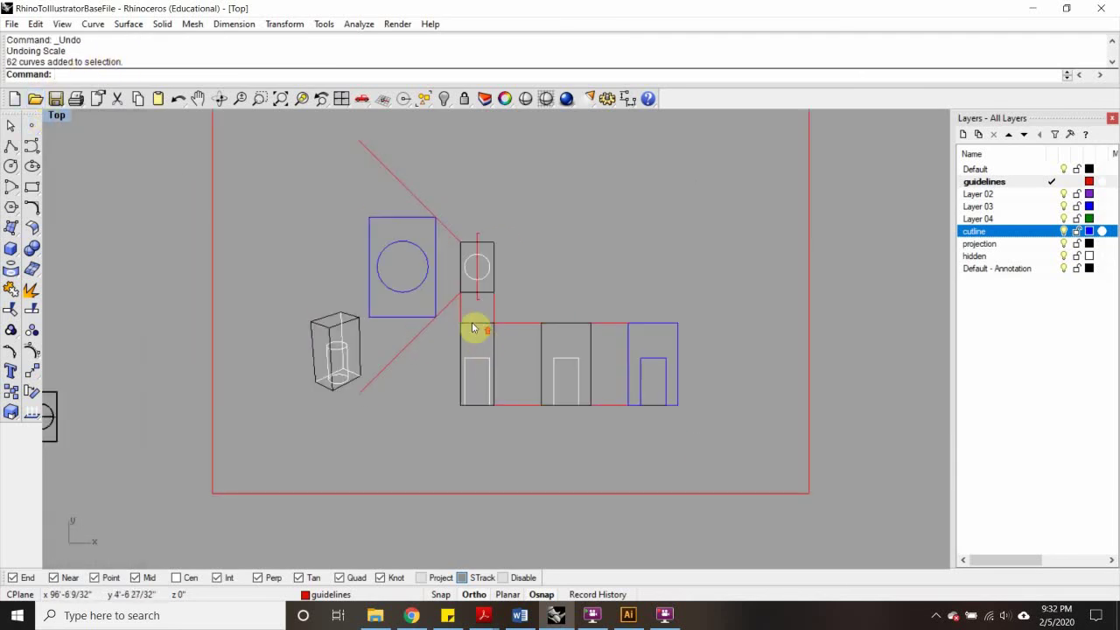
right_click(1035, 238)
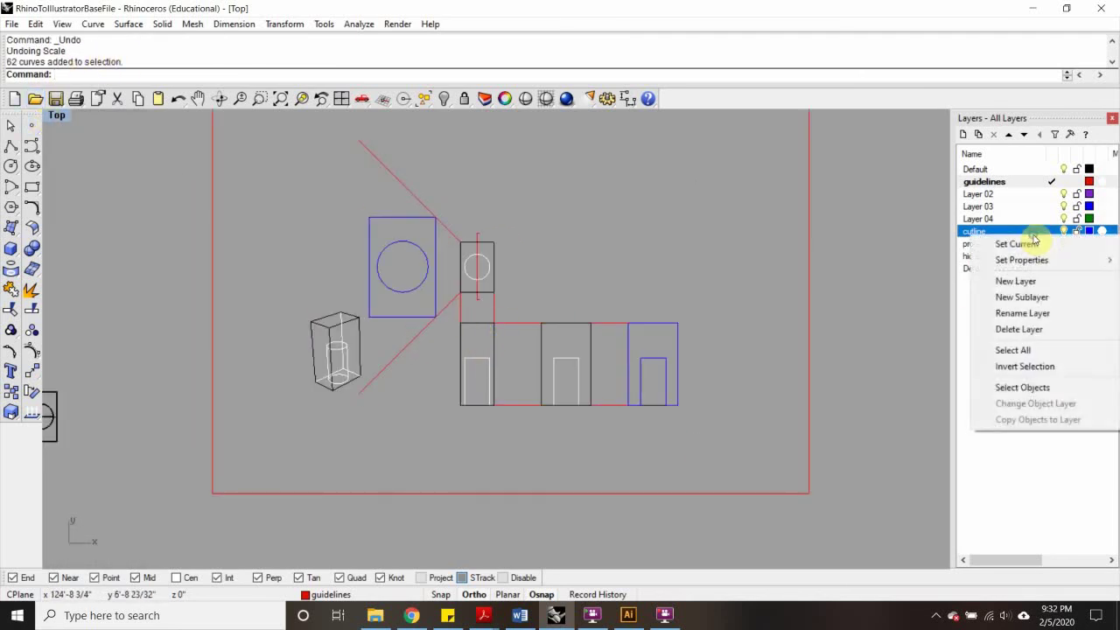
left_click(1021, 386)
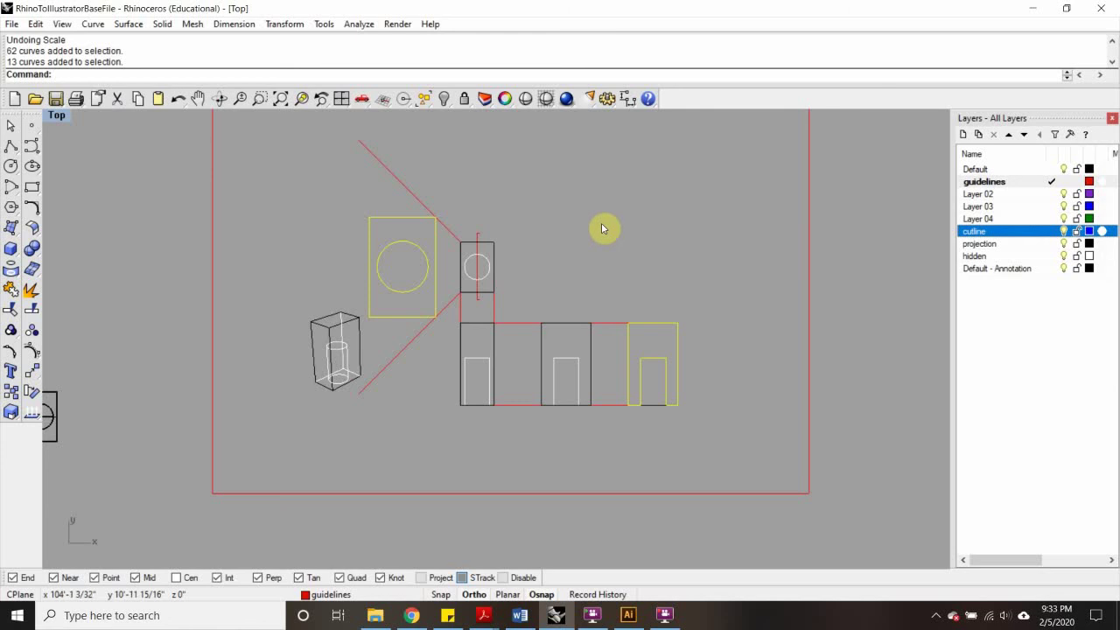
key("ctrl+j")
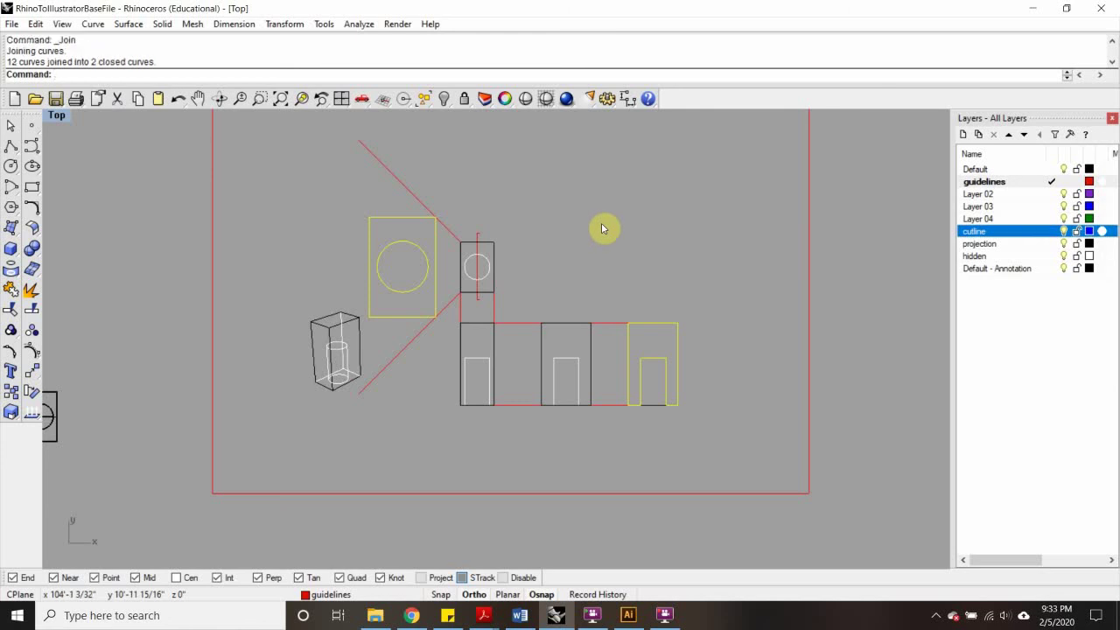
left_click(546, 237)
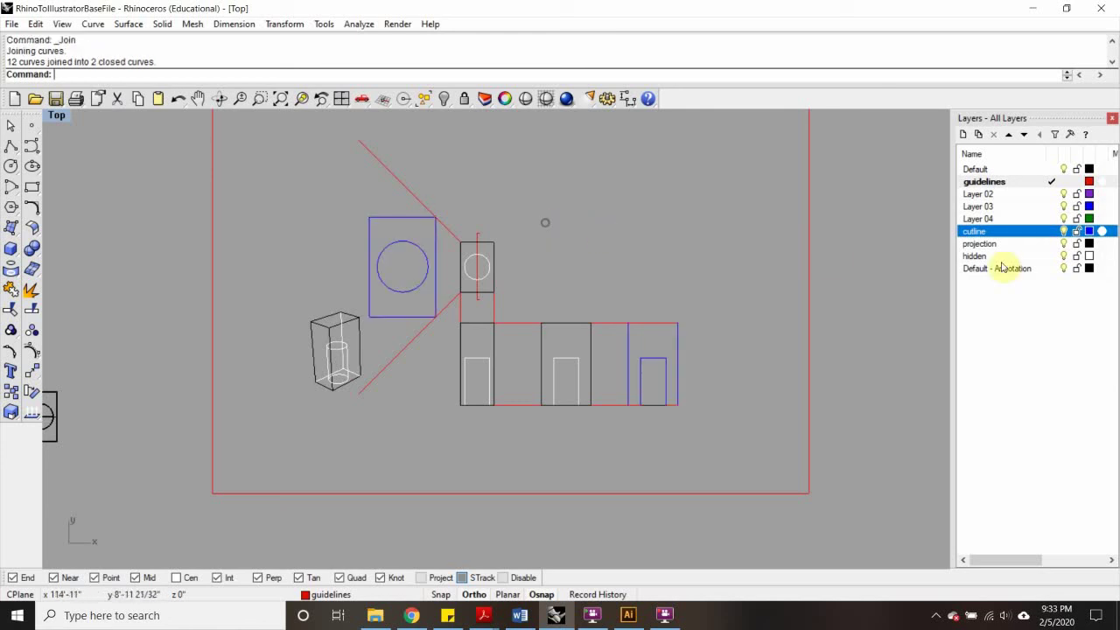
Step: Try to join all the curves on the projection layer and clear the selection
left_click(1046, 244)
right_click(1019, 245)
left_click(1021, 394)
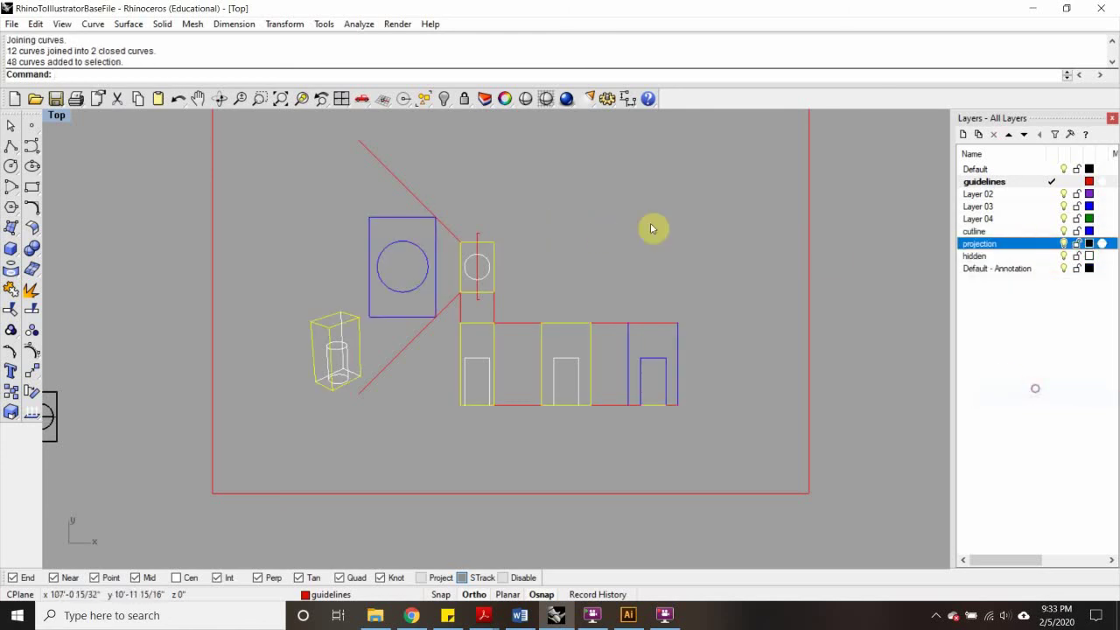
key("ctrl+j")
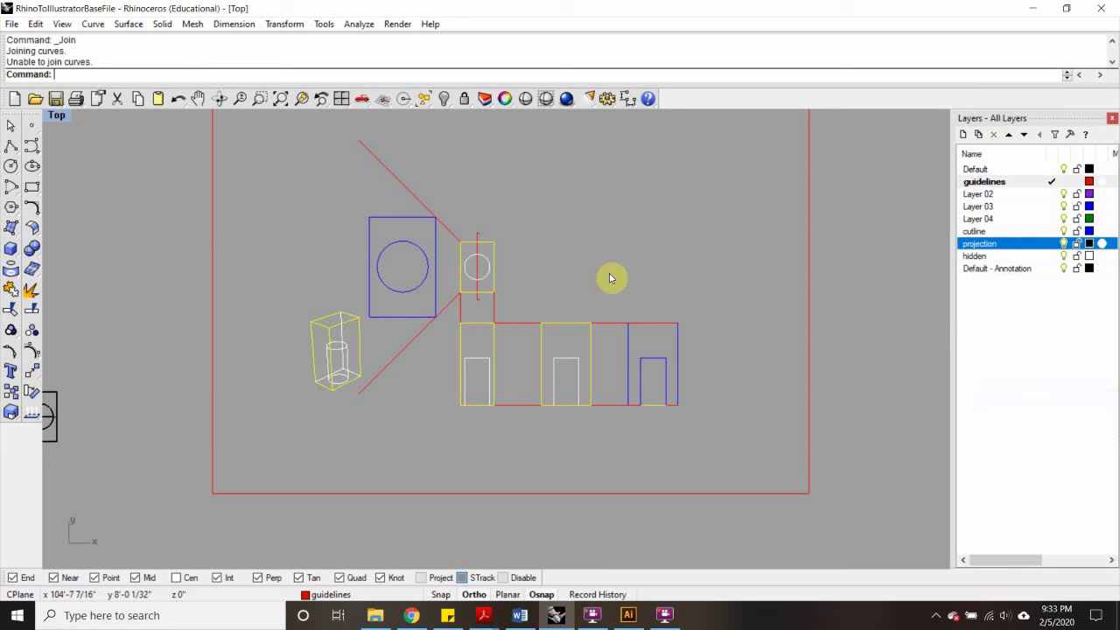
left_click(764, 225)
Step: Select all objects on the hidden layer and join their curves
right_click(1020, 256)
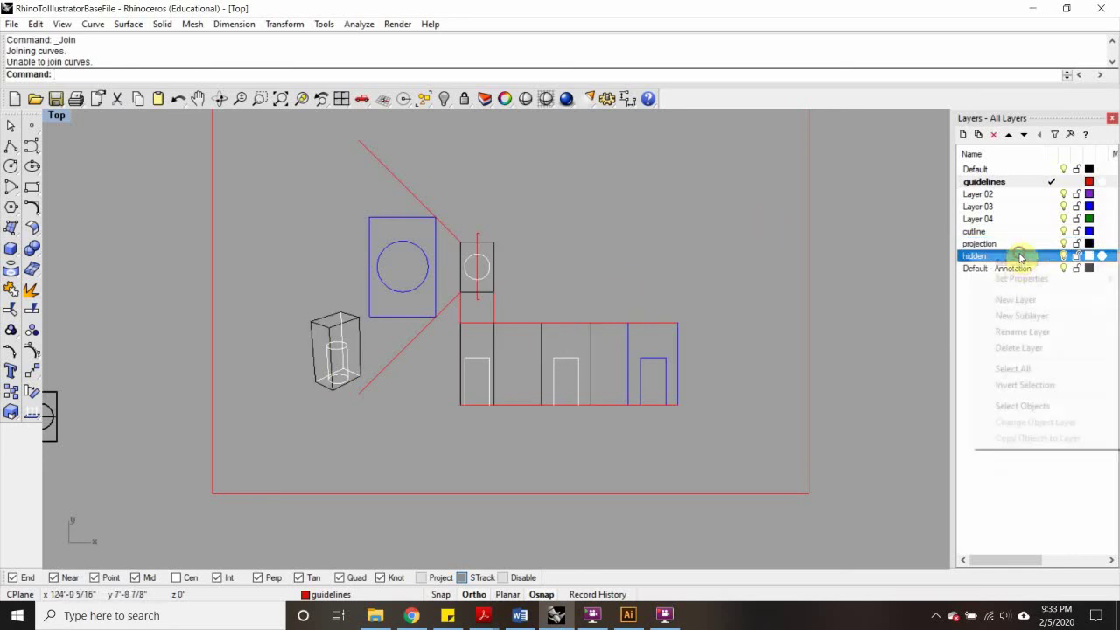
left_click(1017, 407)
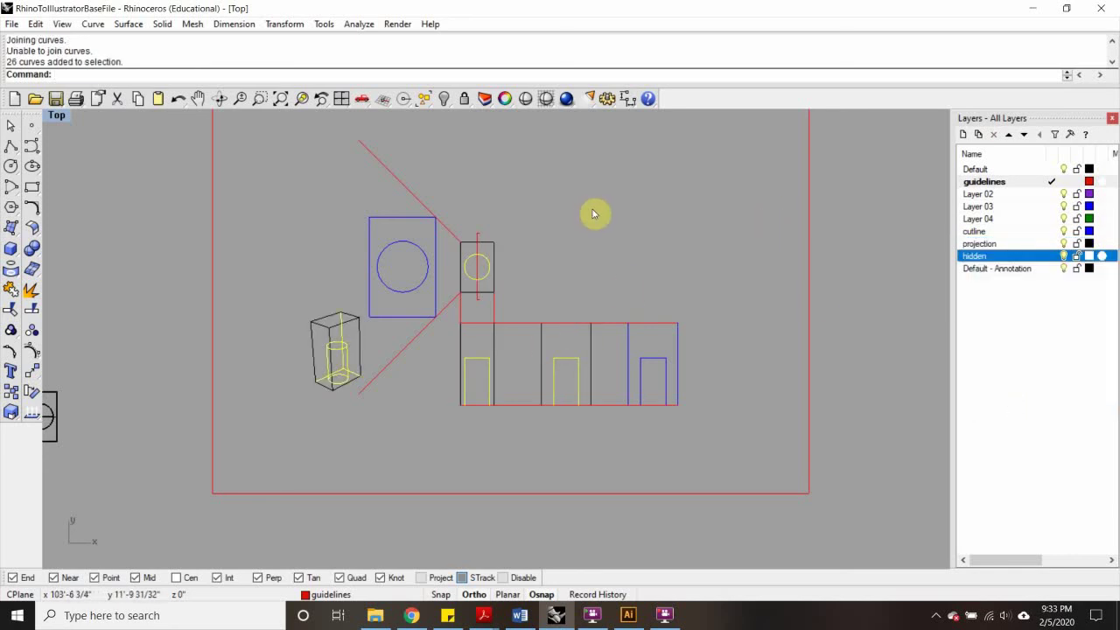
key("ctrl+j")
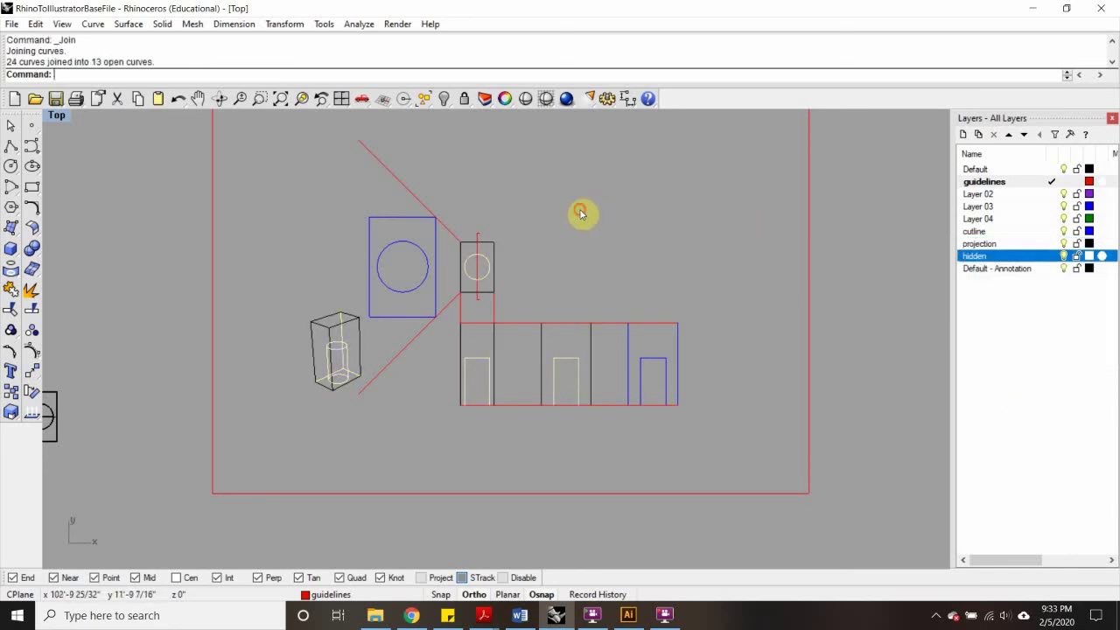
Step: Examine the linework in the Front and Right views of the four-view layout, and return to the full Top view
scroll(532, 229, "down", 3)
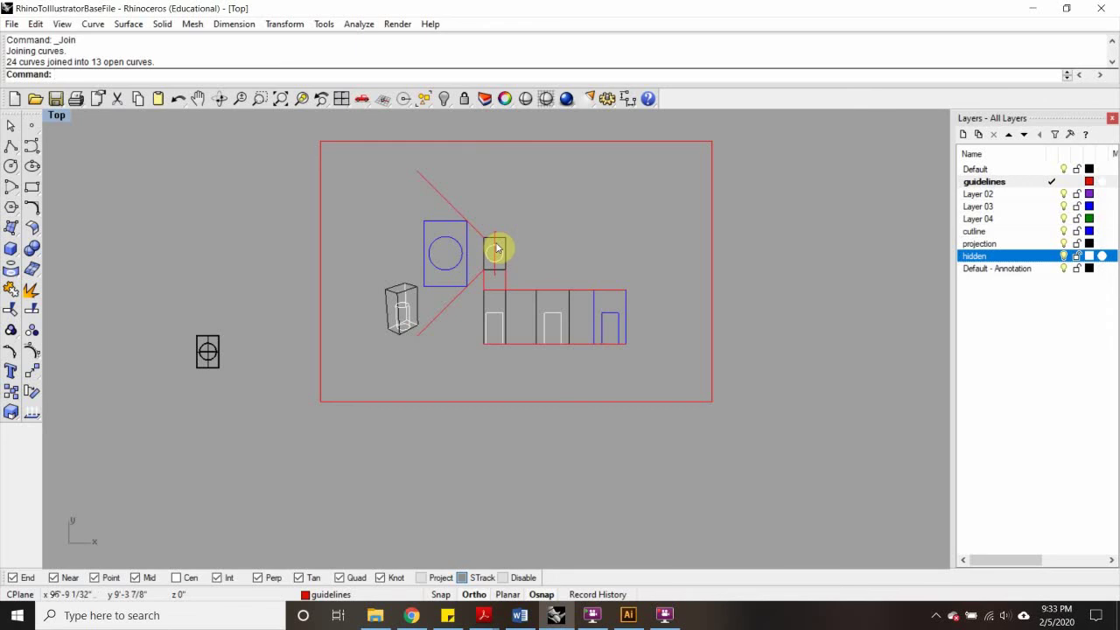
scroll(495, 250, "down", 1)
left_click_drag(312, 150, 364, 188)
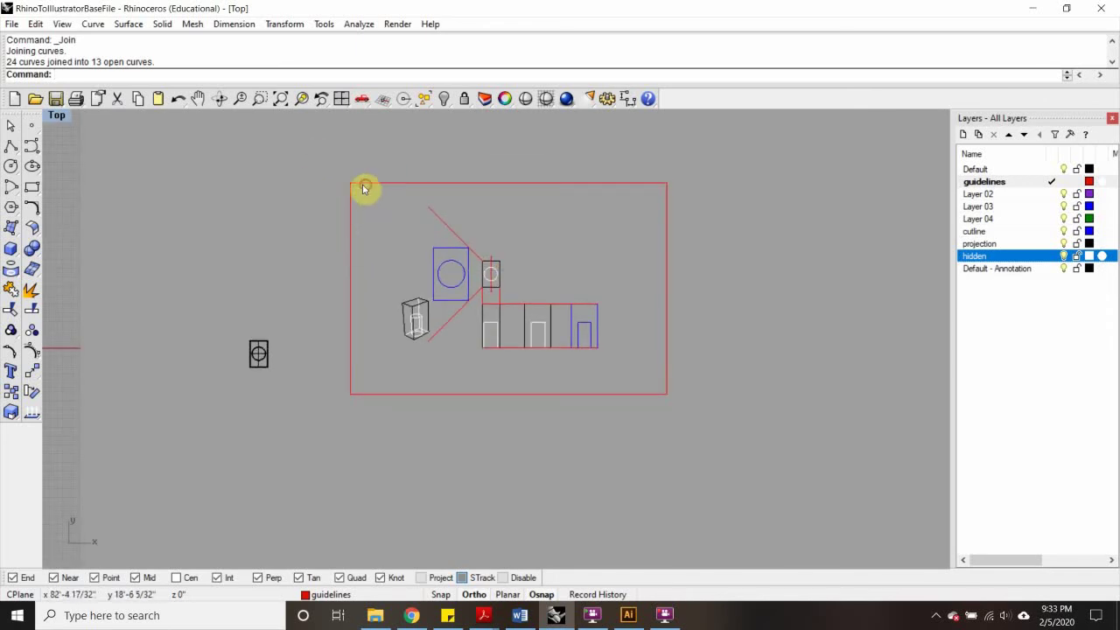
double_click(58, 114)
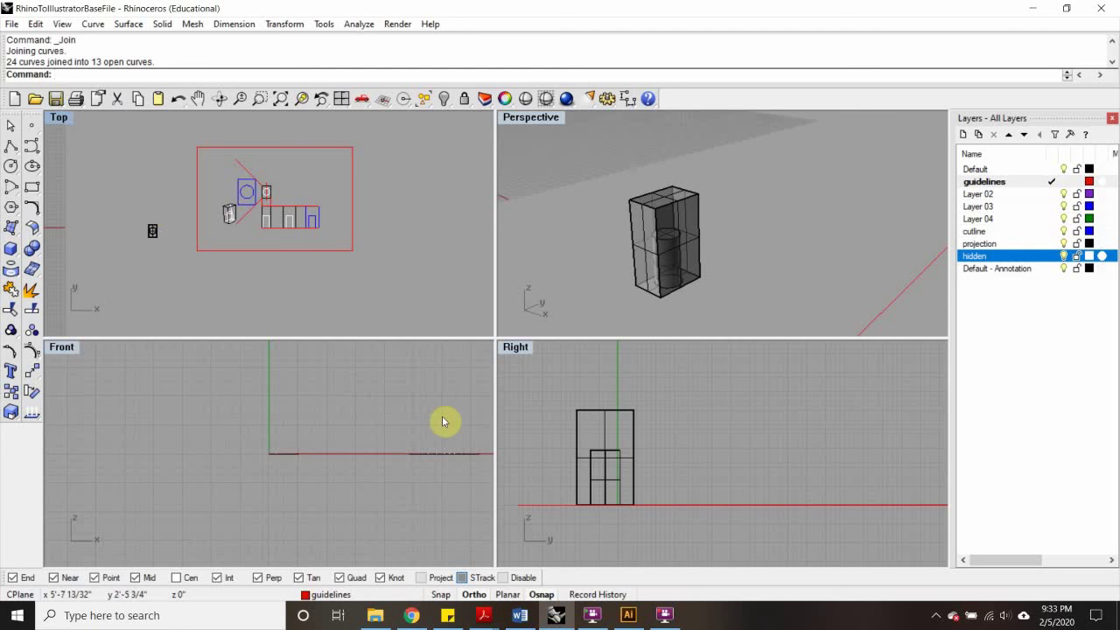
scroll(433, 428, "down", 5)
scroll(274, 431, "down", 2)
scroll(513, 446, "up", 3)
scroll(486, 447, "up", 4)
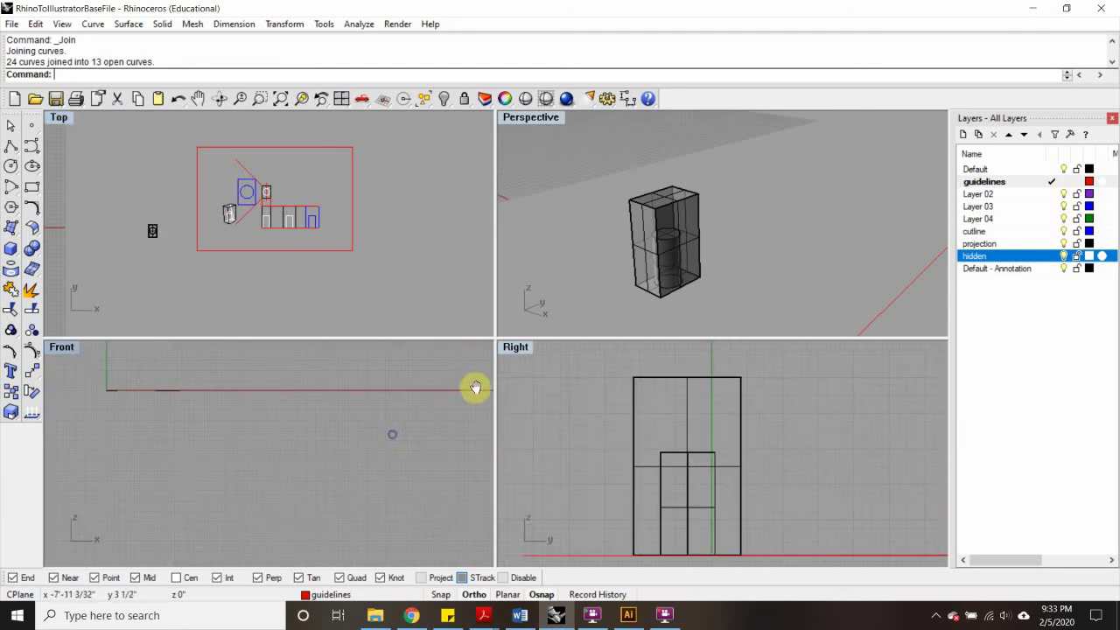
double_click(59, 117)
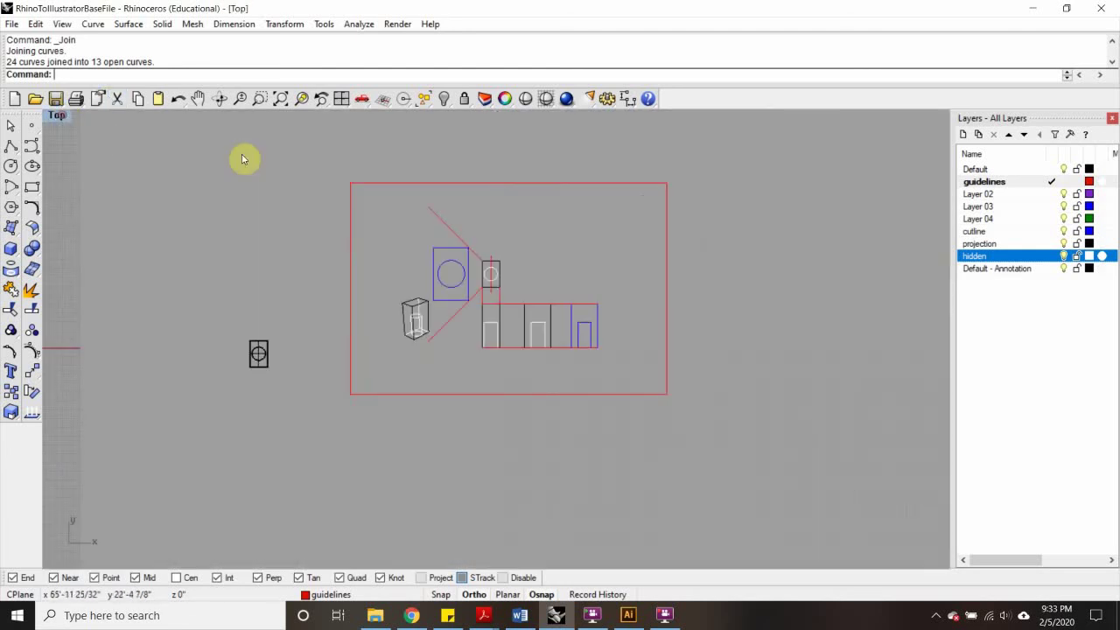
Step: Project the frame and all the linework inside it to the construction plane with ProjectToCPlane, deleting the input objects
mouse_move(314, 157)
left_mouse_down()
mouse_move(770, 430)
mouse_move(760, 417)
left_mouse_up()
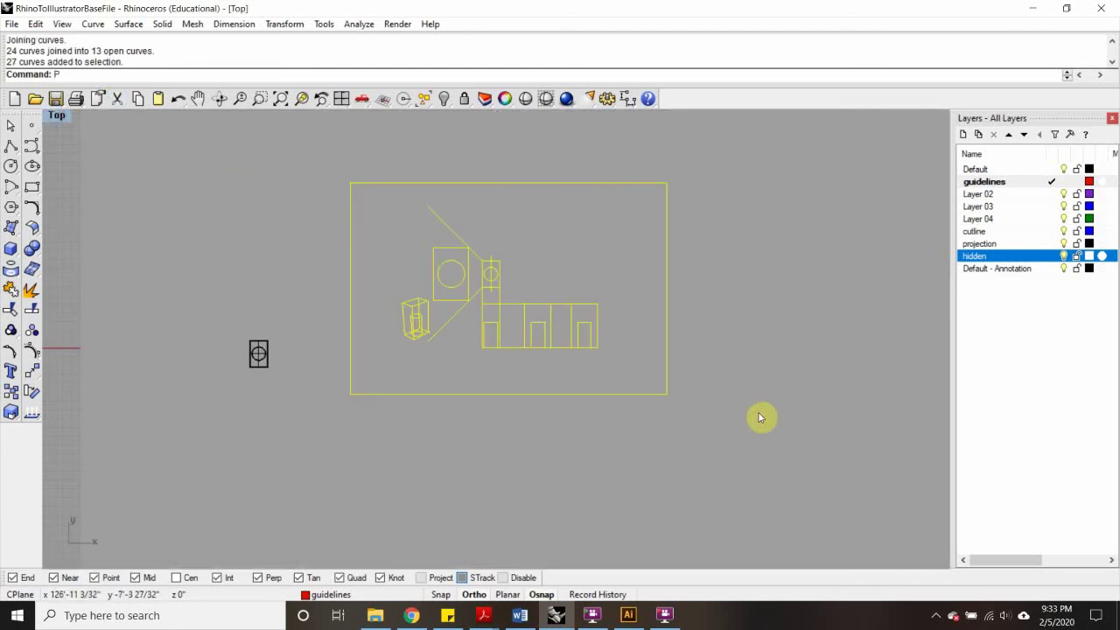
type("Project")
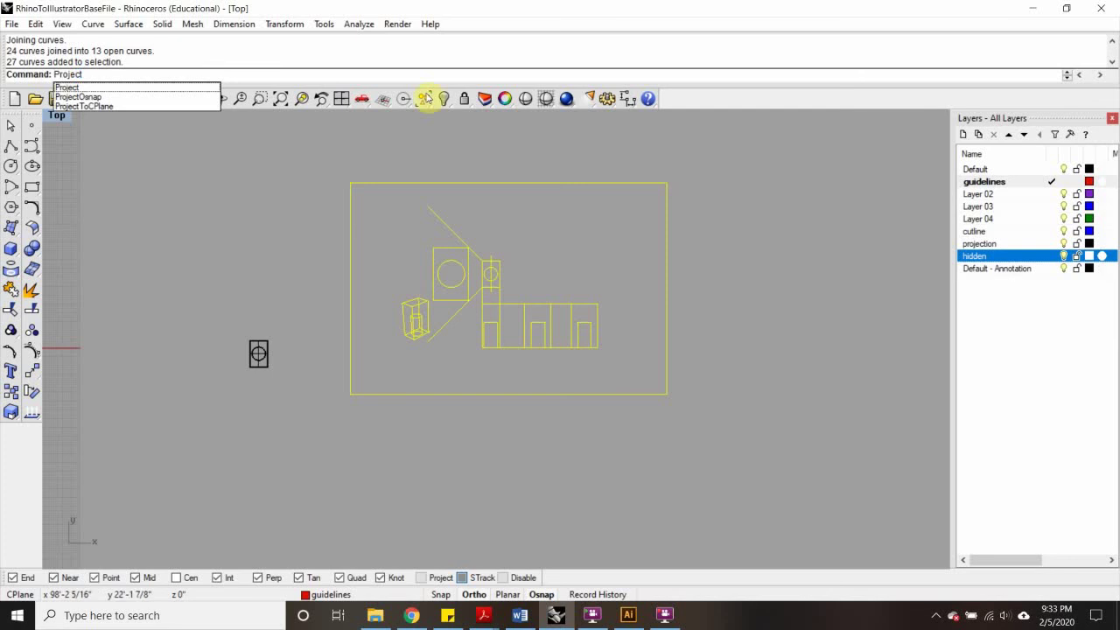
left_click(134, 106)
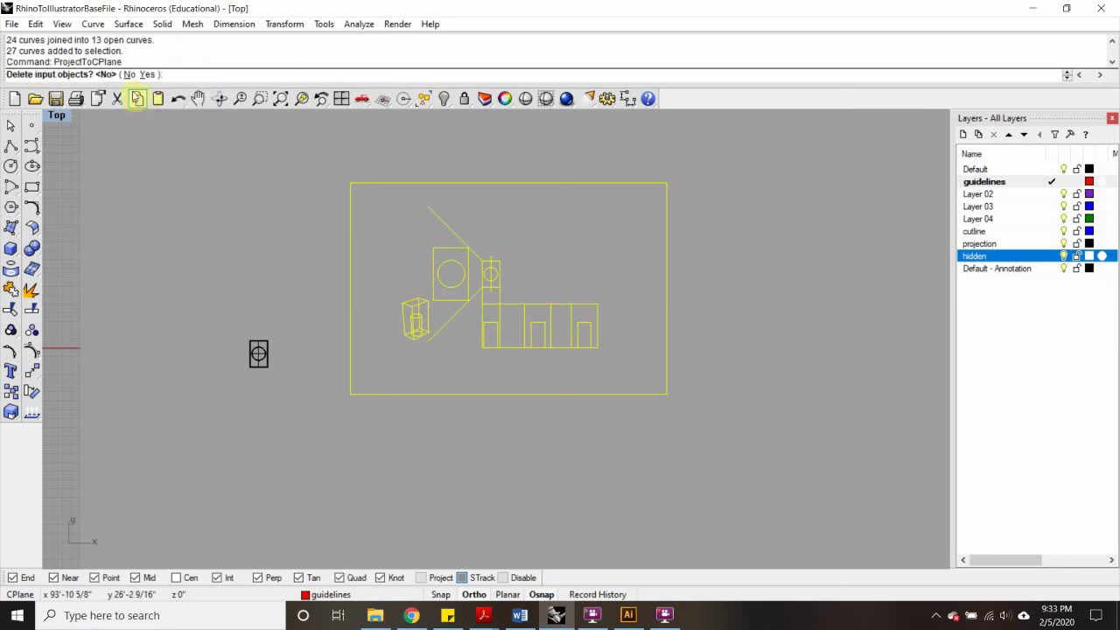
left_click(147, 74)
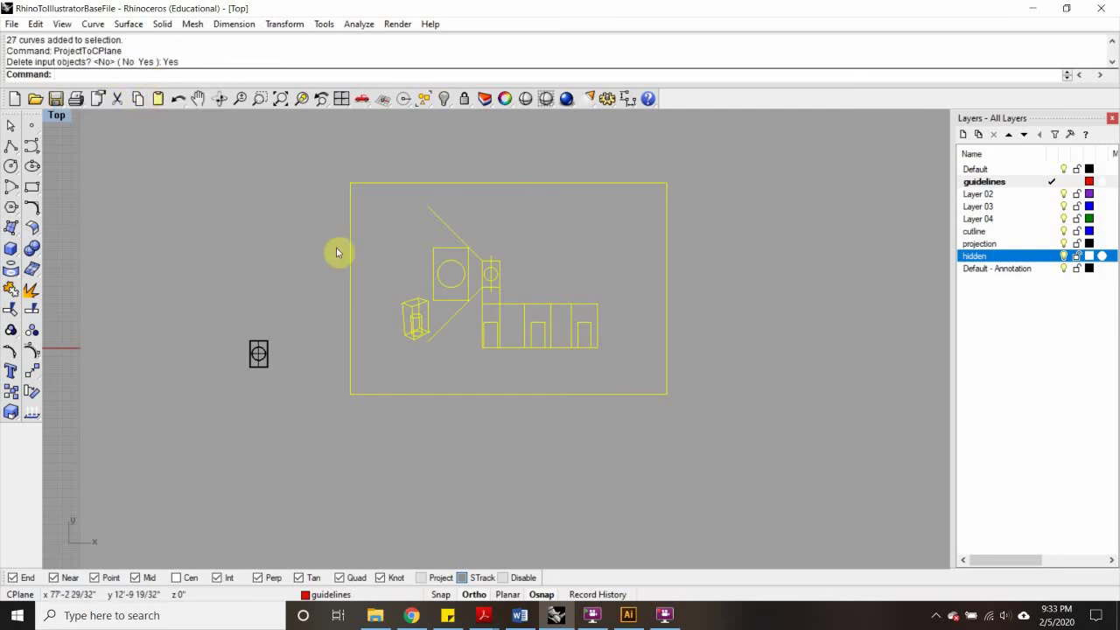
Step: Select the frame and all the linework inside it, and check in the Right view whether they lie flat
left_click_drag(758, 156, 337, 411)
double_click(65, 118)
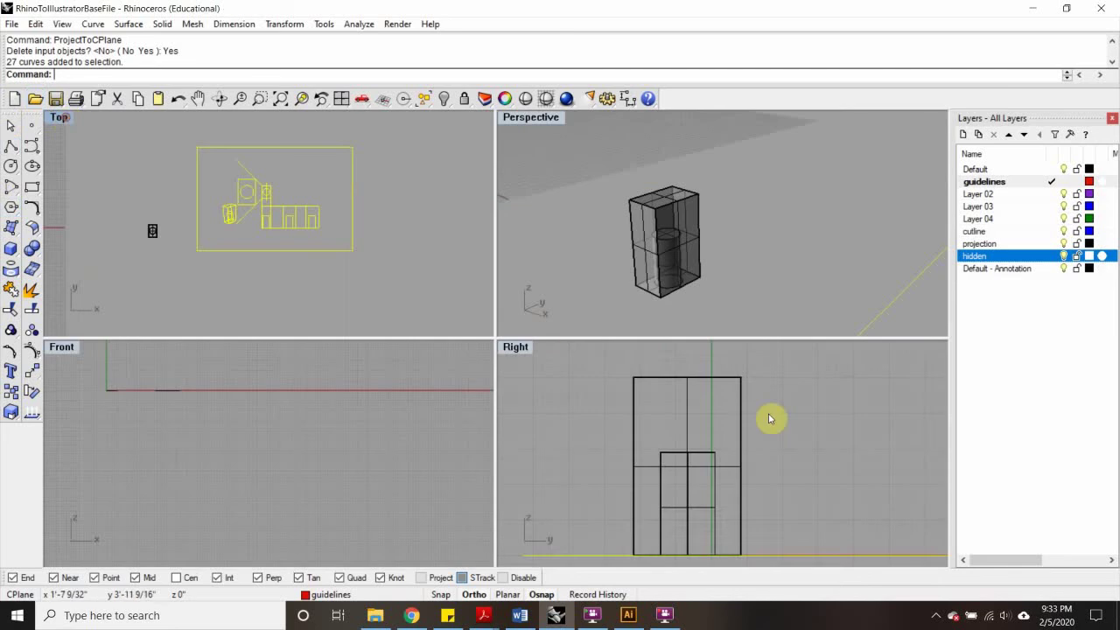
scroll(769, 418, "down", 5)
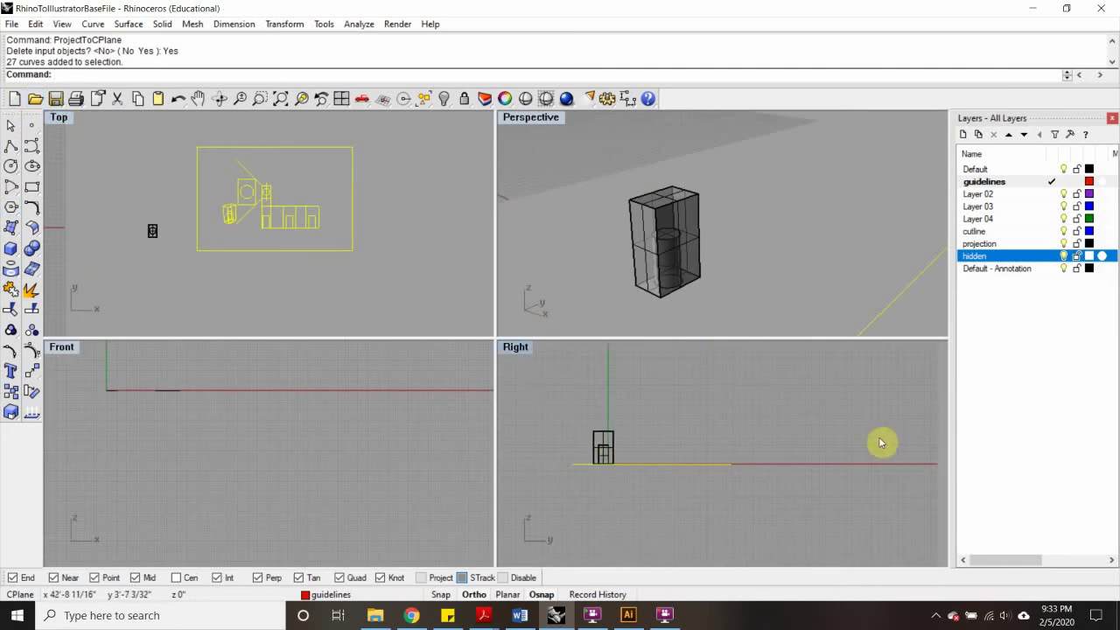
double_click(58, 118)
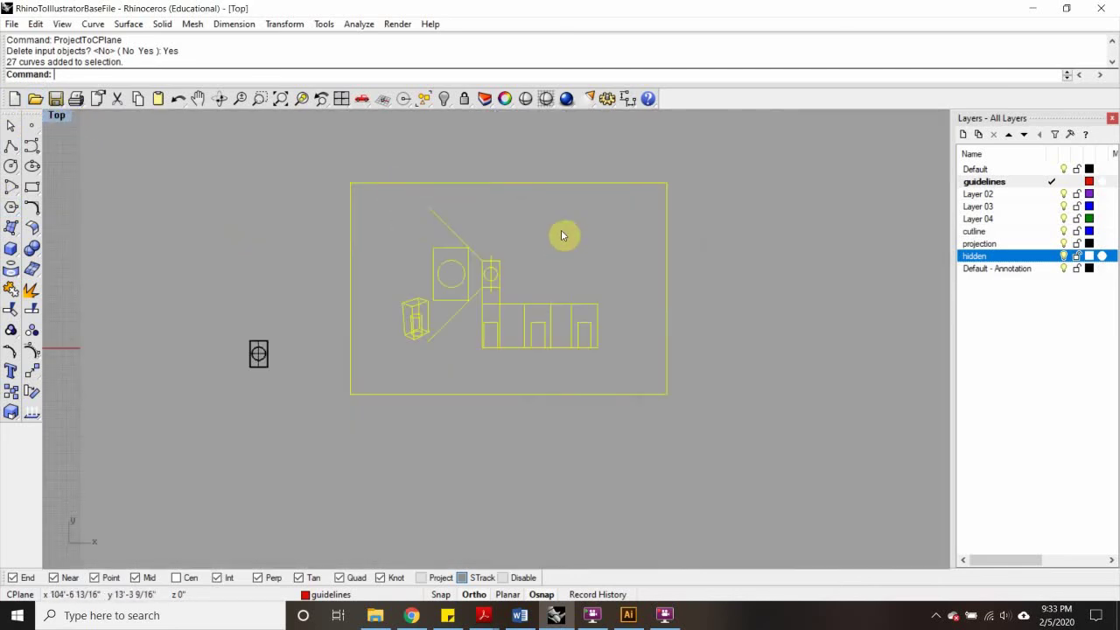
Step: Start exporting the selected linework as an AutoCAD drawing (*.dwg) into the Week 3 folder inside MICA
key("Return")
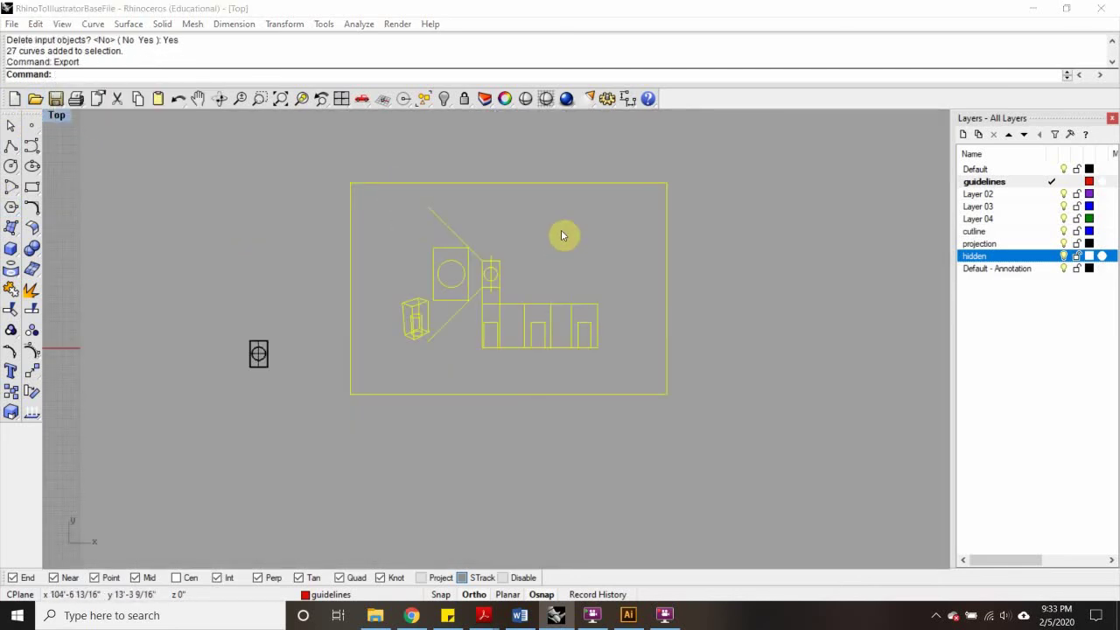
left_click(456, 435)
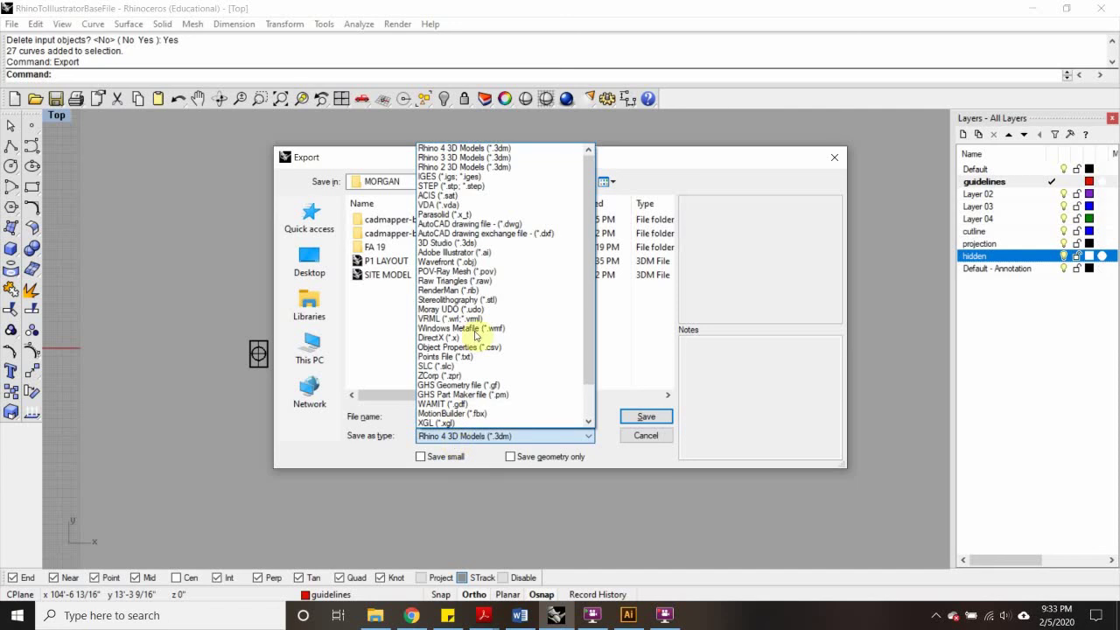
left_click(468, 229)
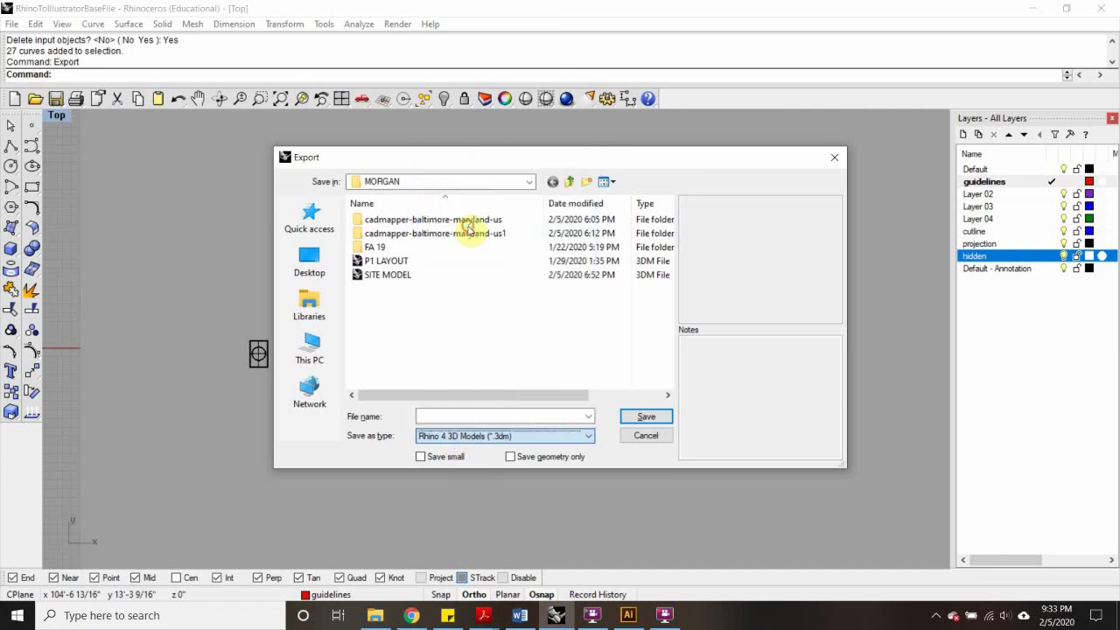
left_click(457, 182)
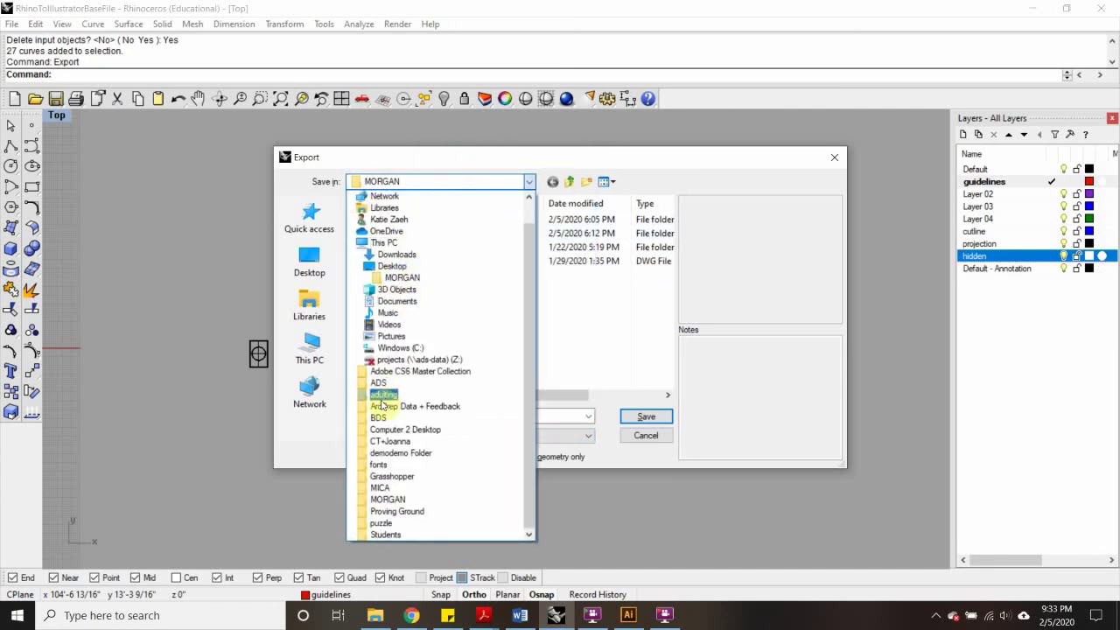
left_click(381, 487)
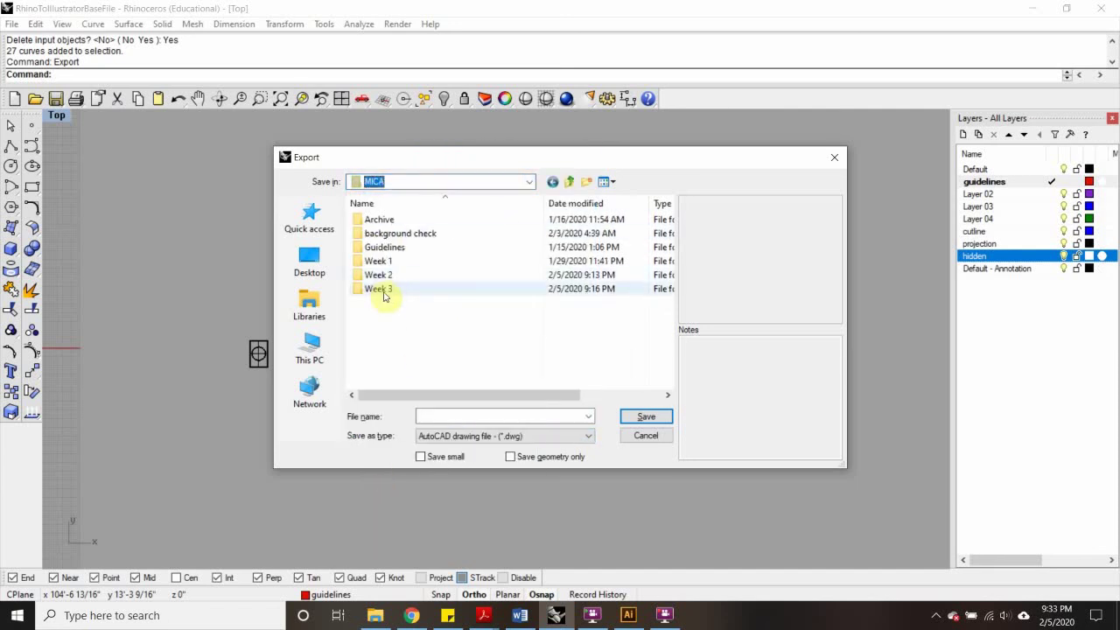
double_click(382, 289)
Step: Name the export file RhinoExportTest and save it with the 2004 Lines export scheme
left_click(455, 414)
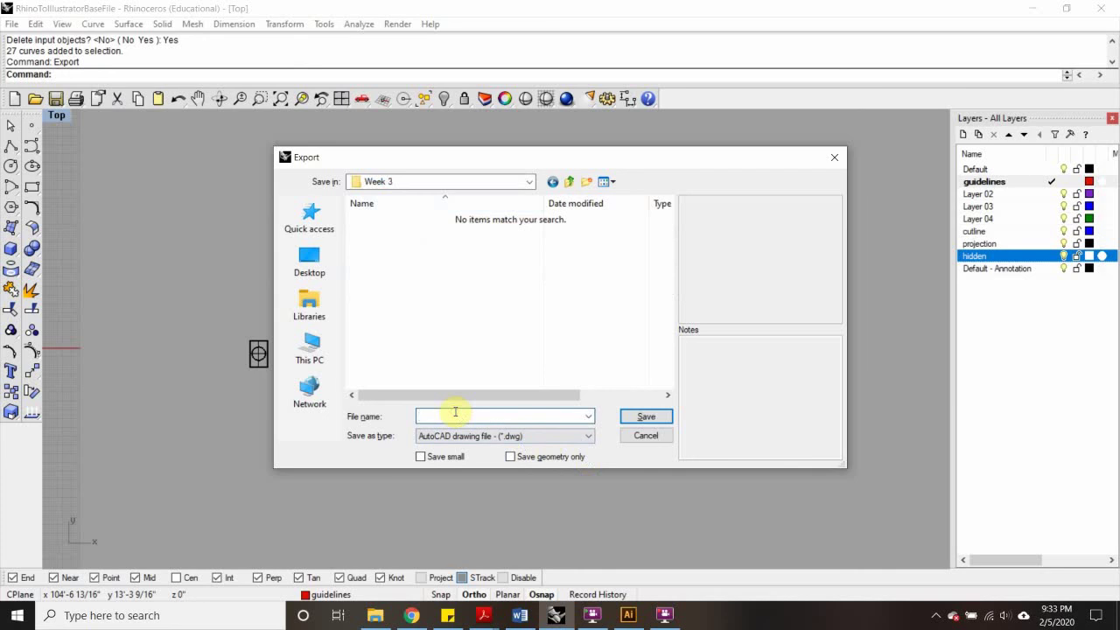
type("RhinoExportTest")
left_click(454, 439)
left_click(465, 306)
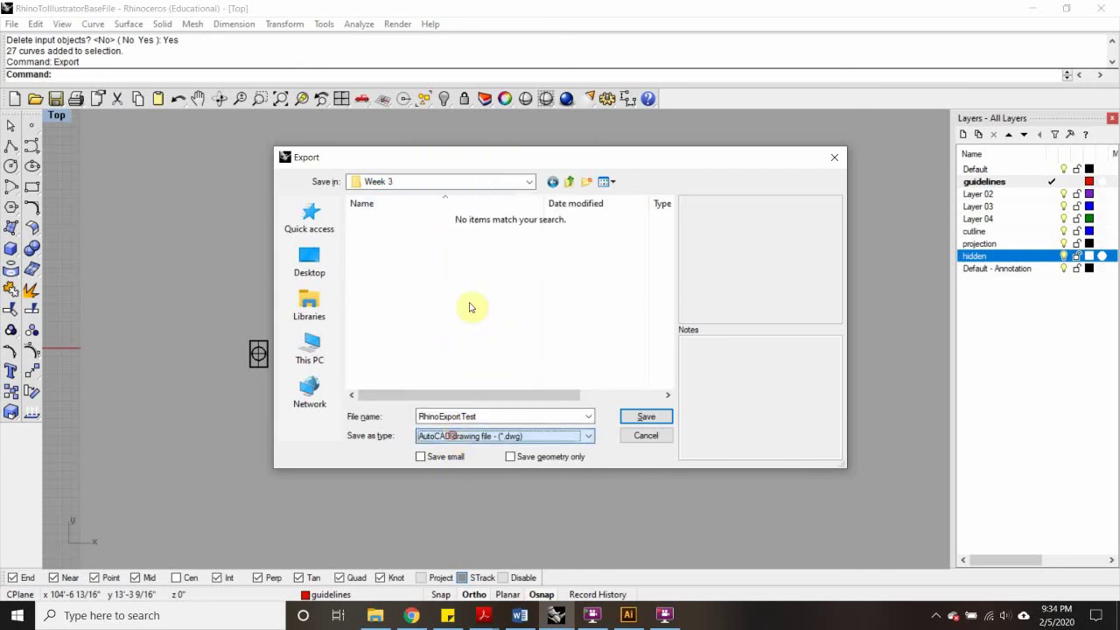
left_click(644, 417)
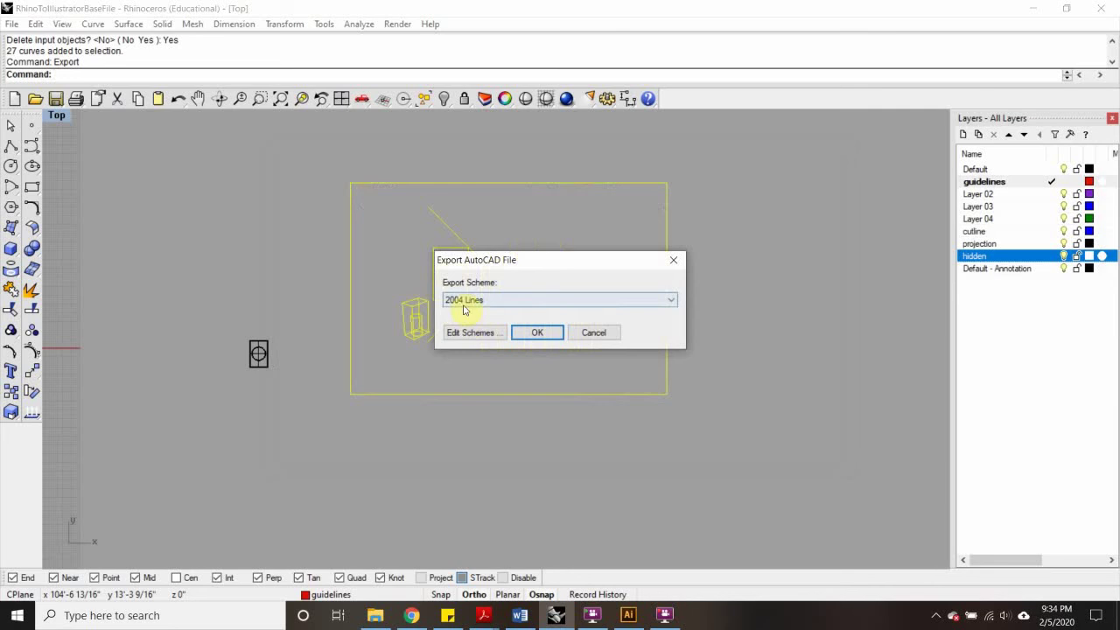
left_click(464, 301)
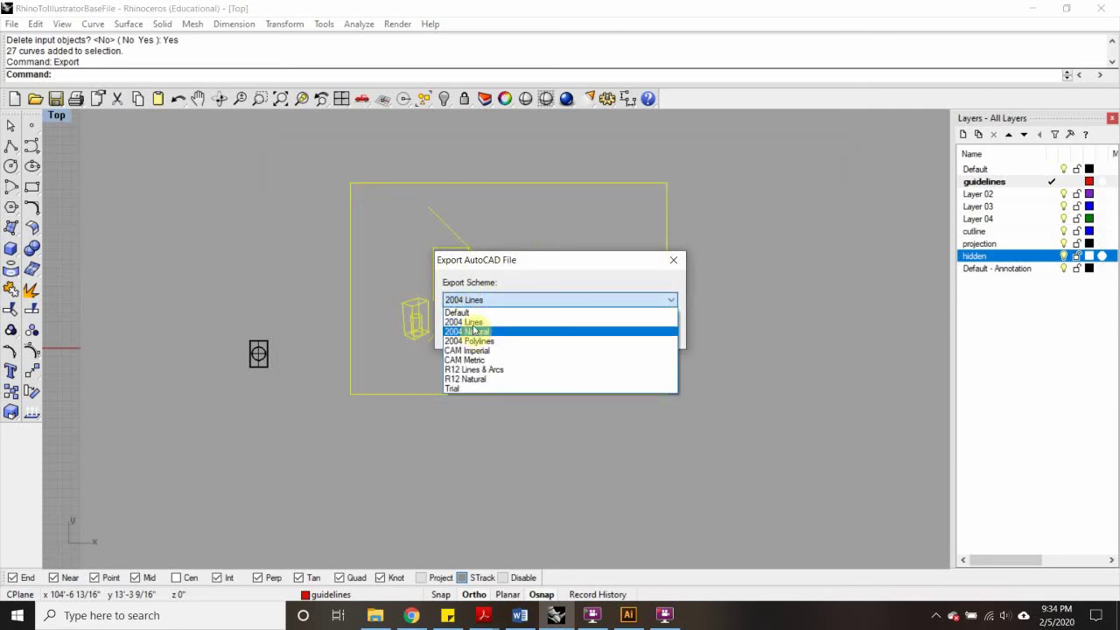
left_click(464, 322)
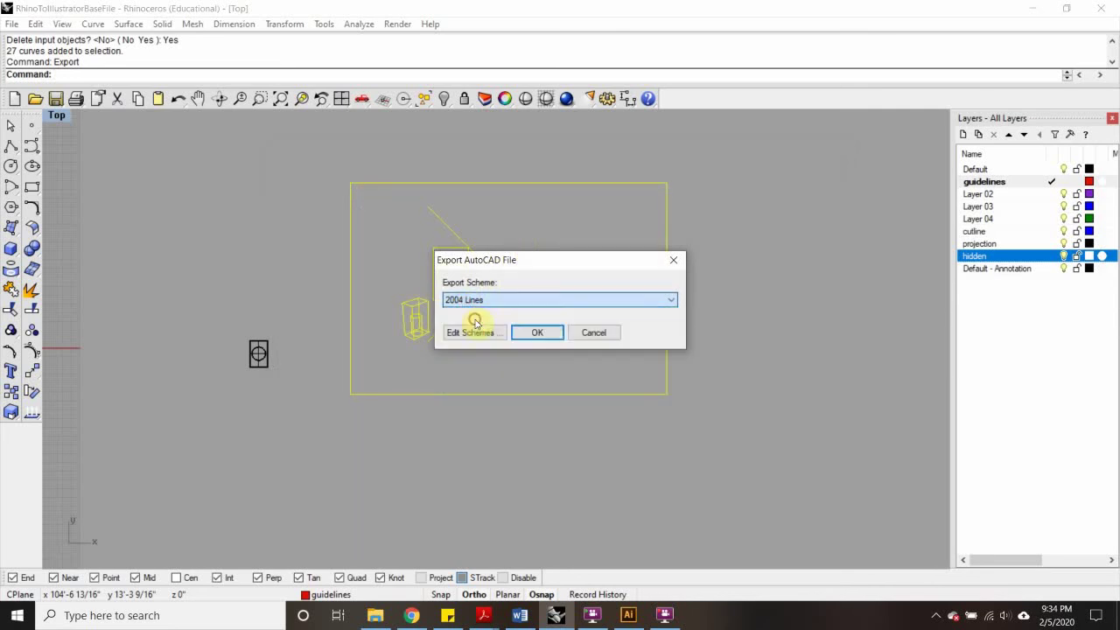
left_click(536, 333)
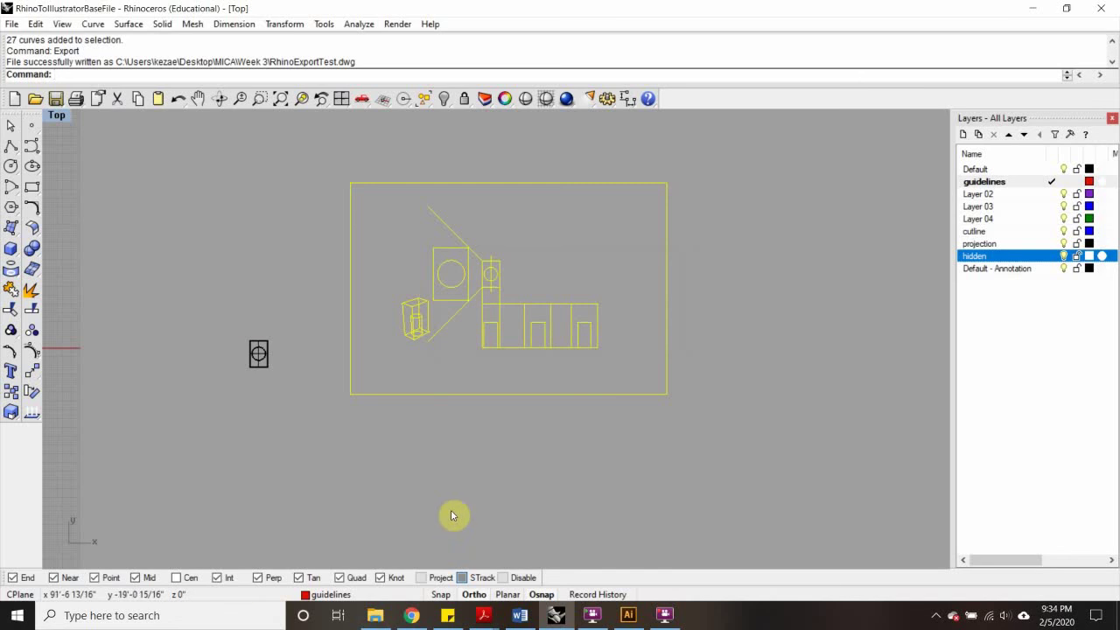
Step: Switch to Illustrator and open the RhinoExportTest DWG file from the Week 3 folder inside MICA
left_click(628, 615)
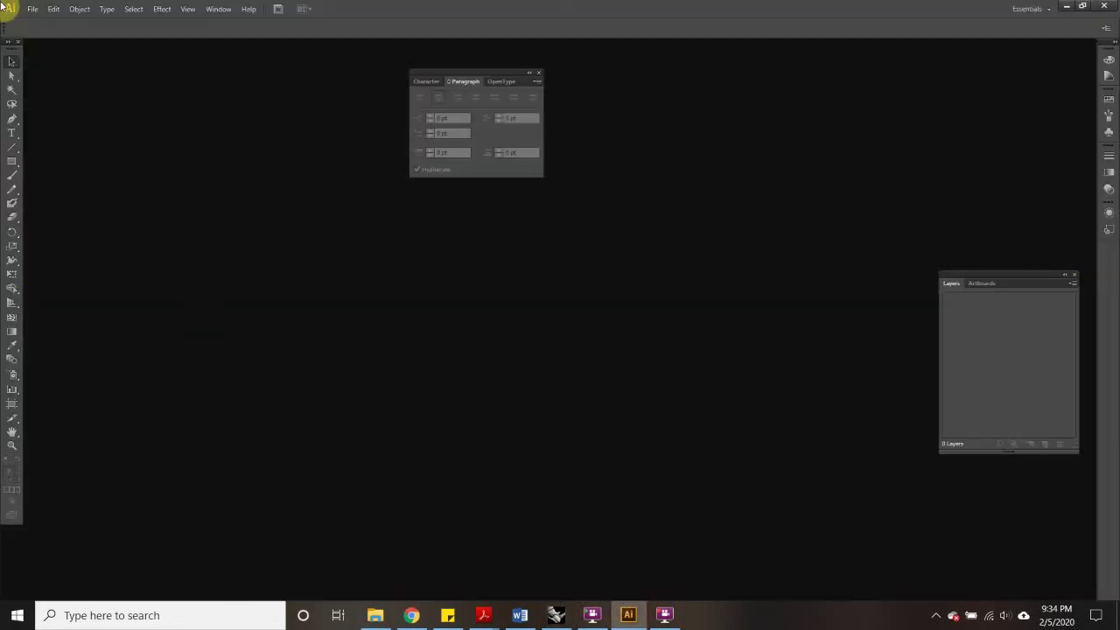
left_click(32, 9)
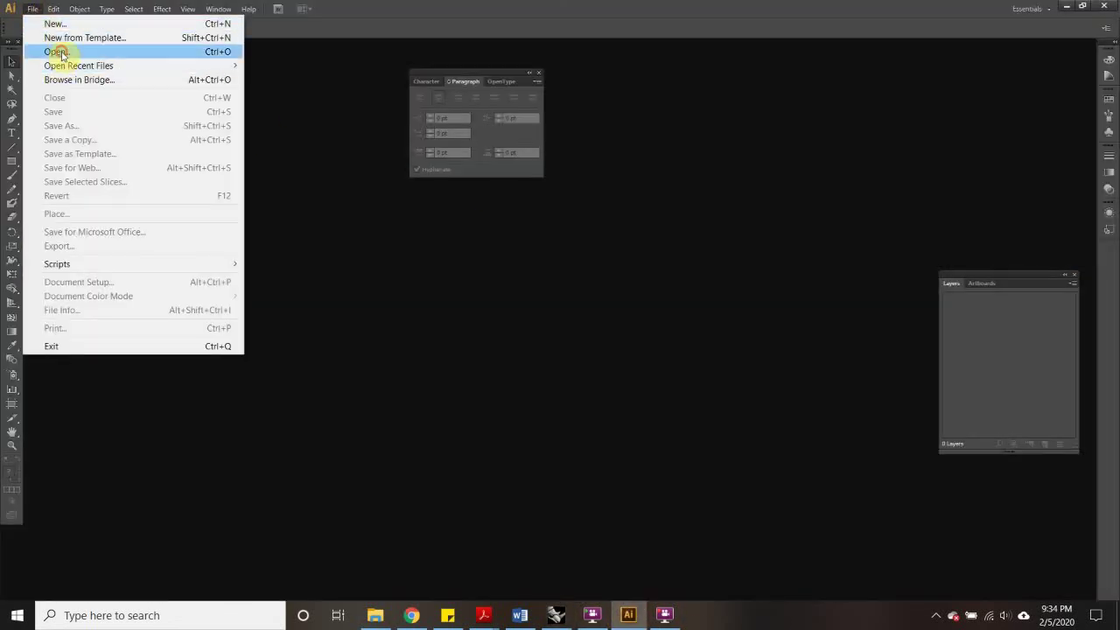
left_click(58, 52)
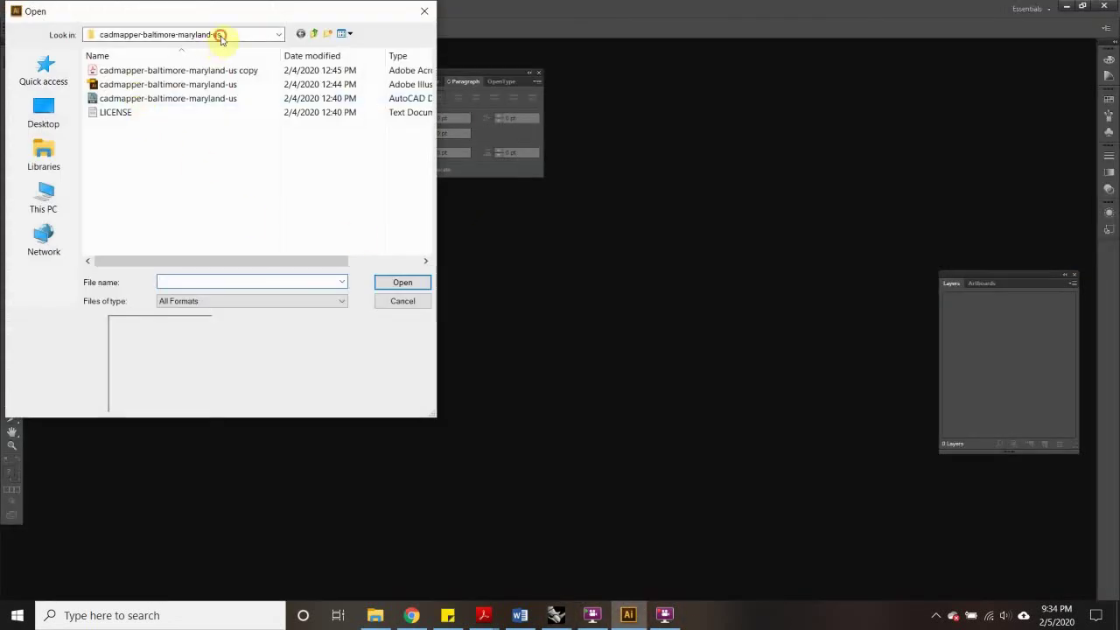
left_click(220, 36)
left_click(171, 33)
left_click(279, 35)
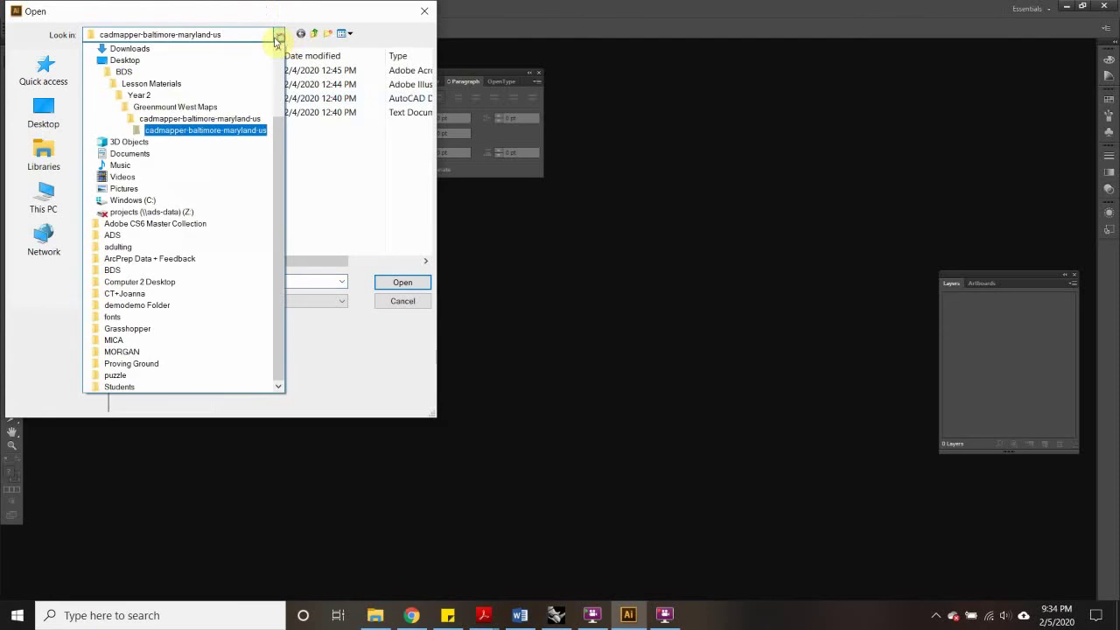
left_click(114, 339)
left_click(114, 144)
double_click(114, 143)
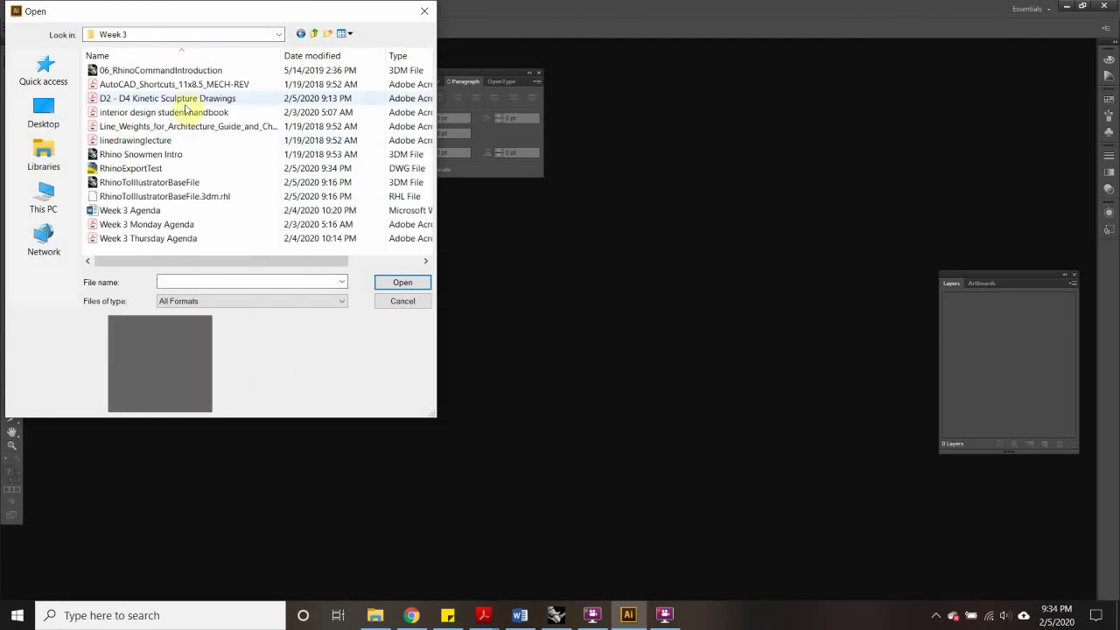
left_click(147, 169)
left_click(401, 281)
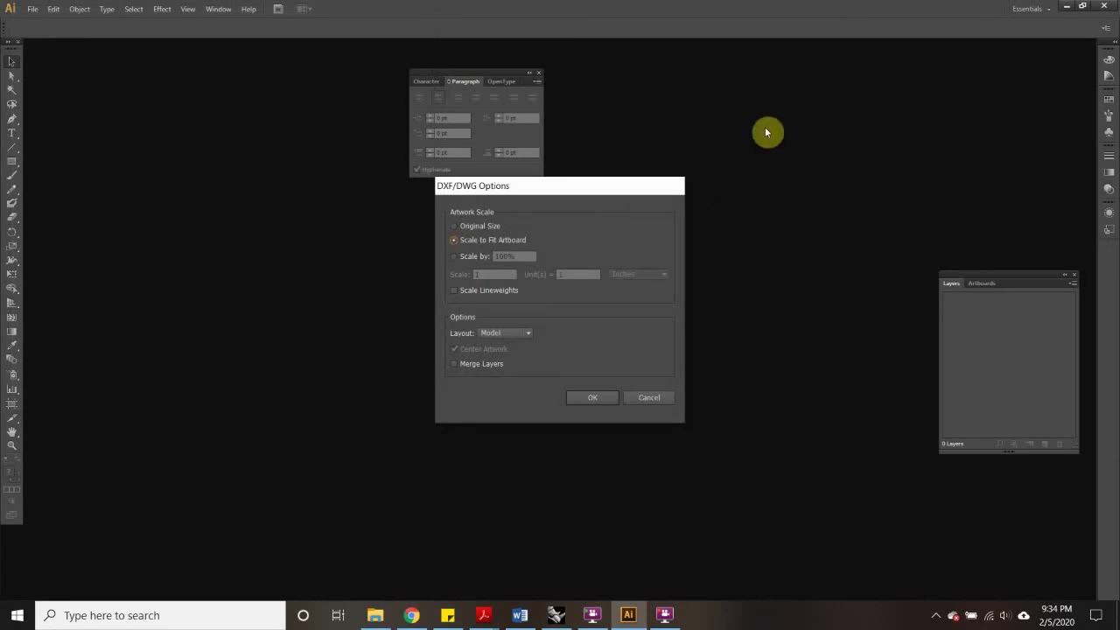
Step: Set the artwork scale to Original Size, check the model's units in Rhino, and return to Illustrator
left_click(454, 226)
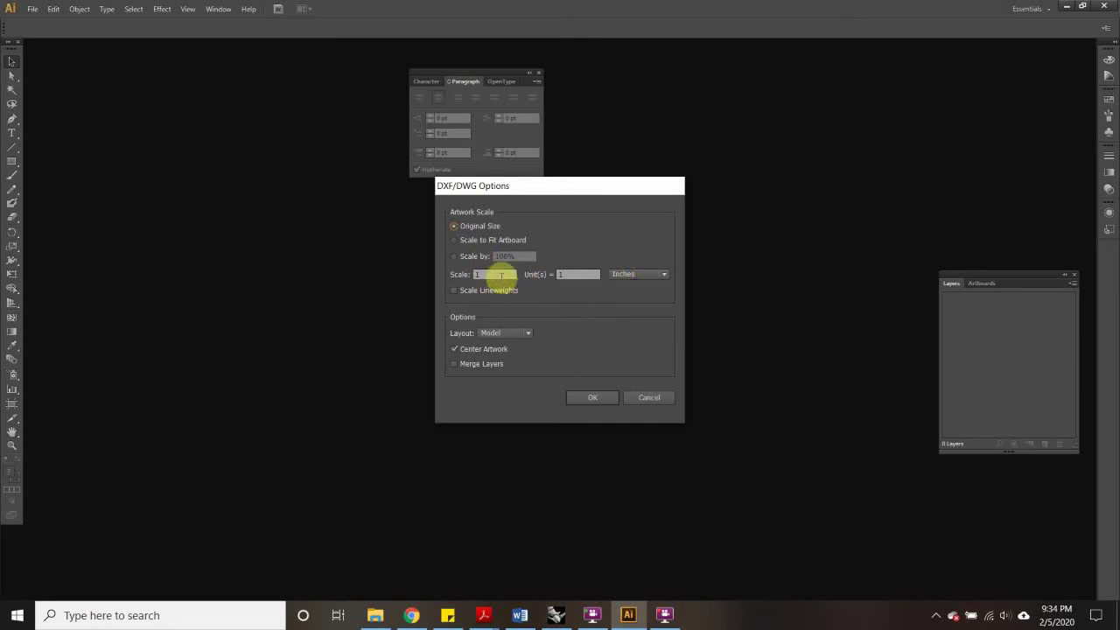
left_click(553, 612)
left_click(463, 480)
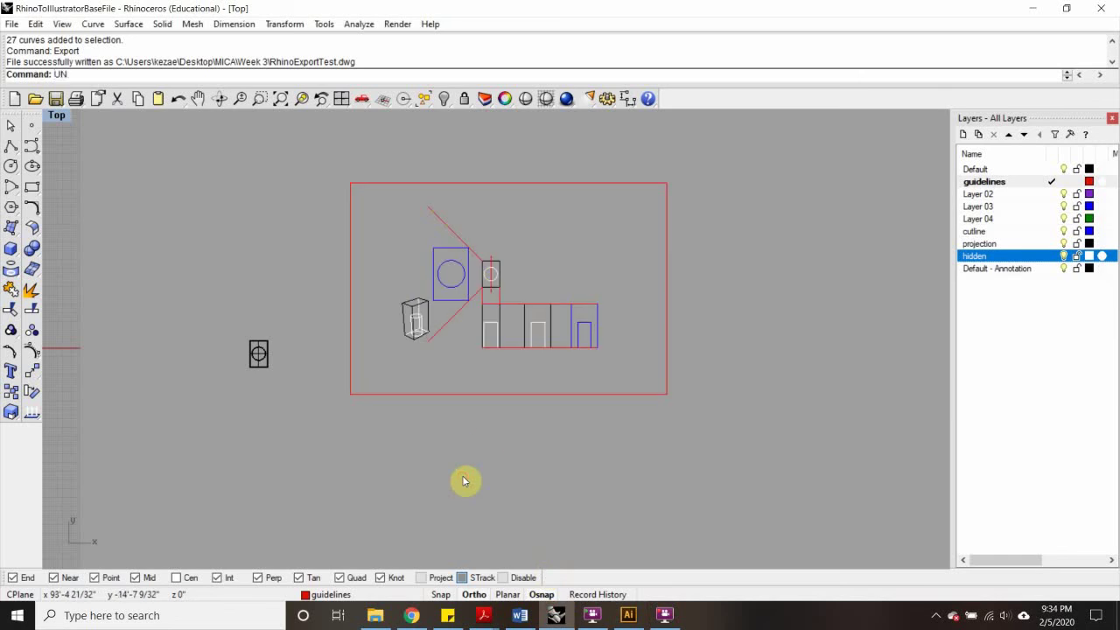
key("Return")
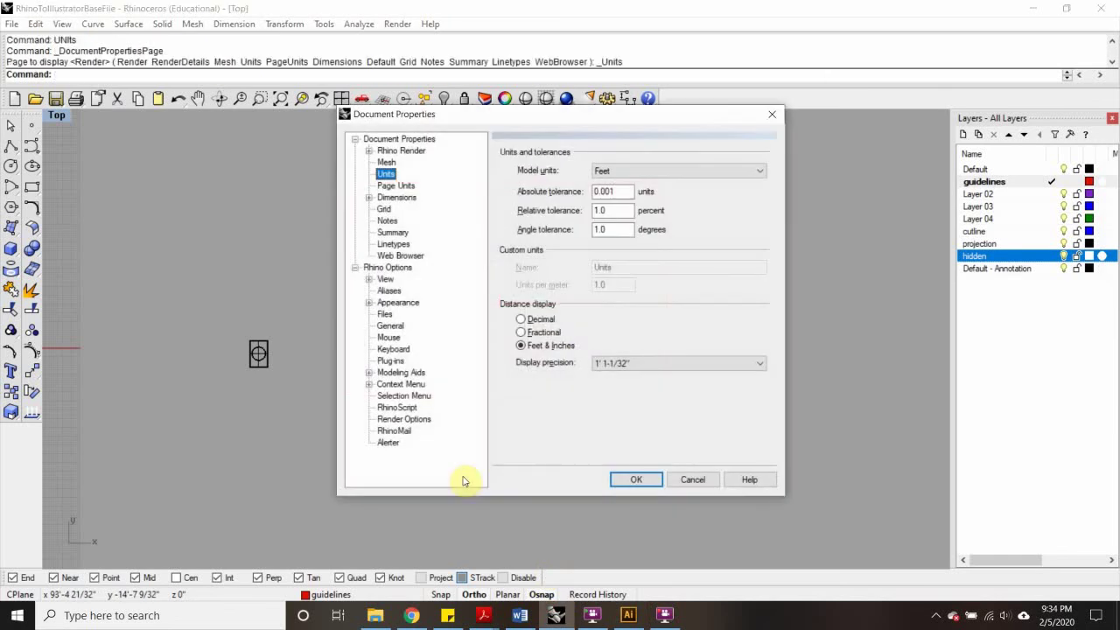
left_click(684, 483)
left_click(1030, 8)
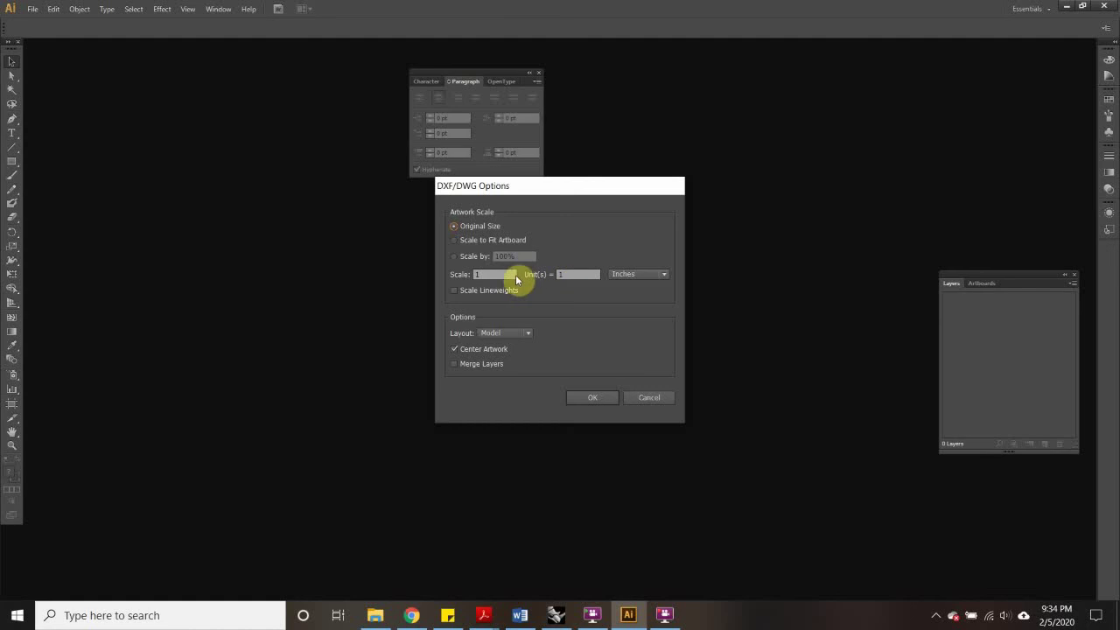
Step: Import the drawing at original size with a scale of 1 unit = 1 inch
left_click(490, 274)
left_click(577, 274)
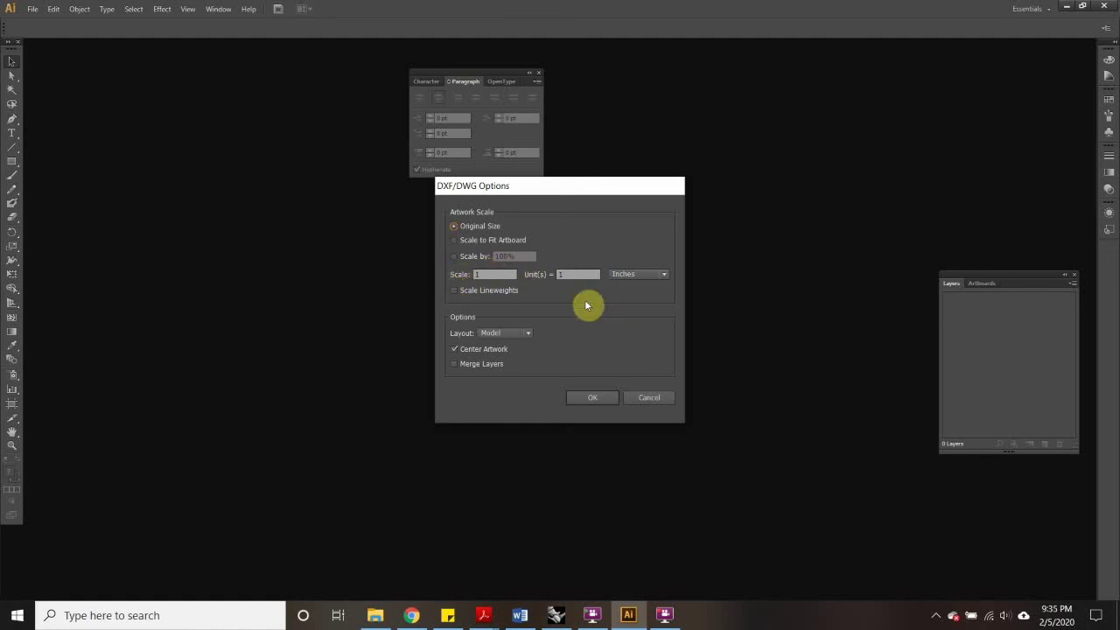
left_click(471, 274)
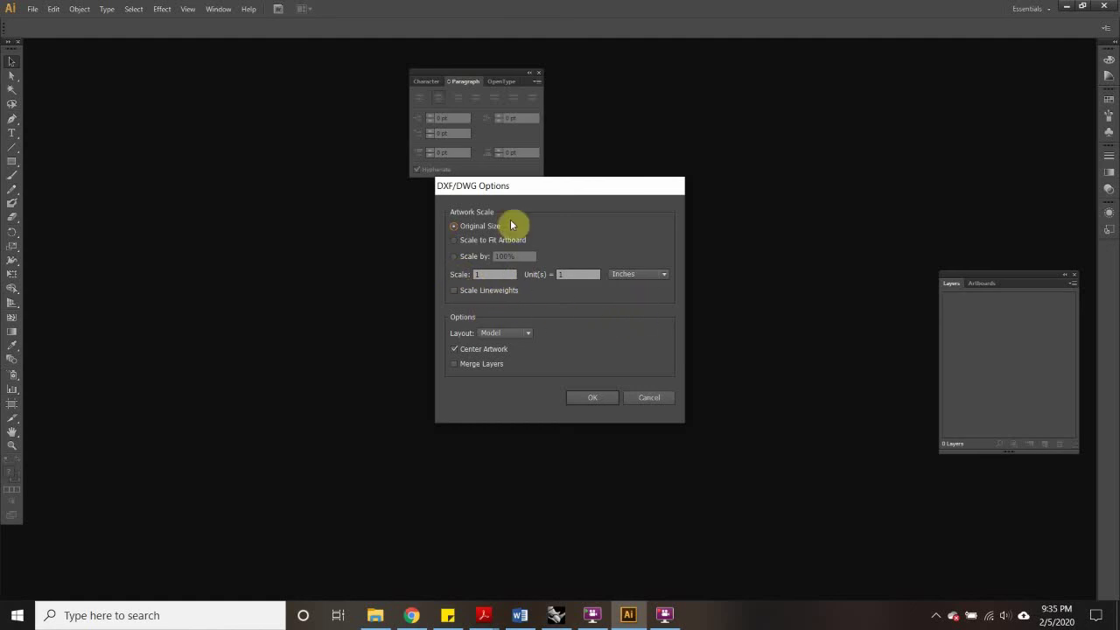
left_click(595, 398)
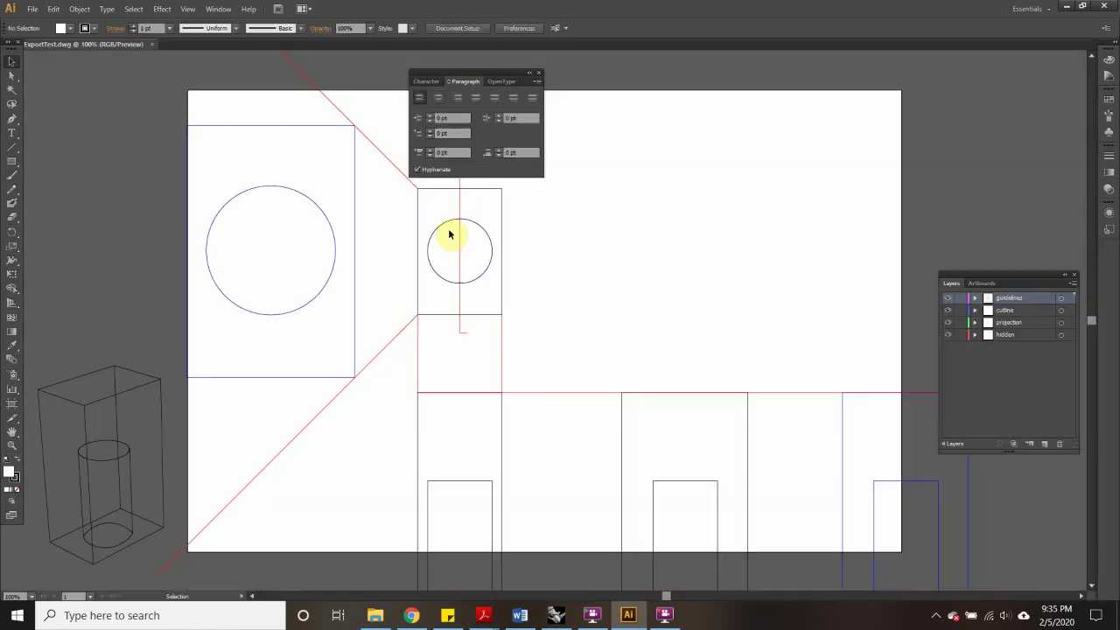
Step: Resize the artboard to 36 x 24 in so its four edges match the red frame around the drawing
scroll(265, 339, "up", 2)
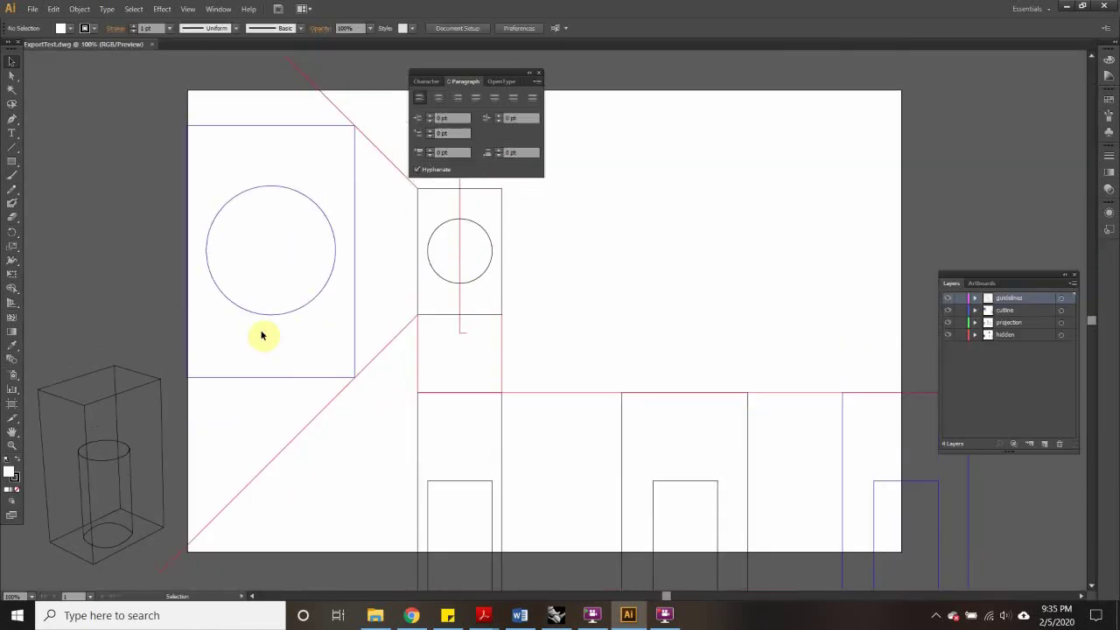
key("ctrl+minus")
key("ctrl+minus")
key("ctrl+minus")
key("ctrl+minus")
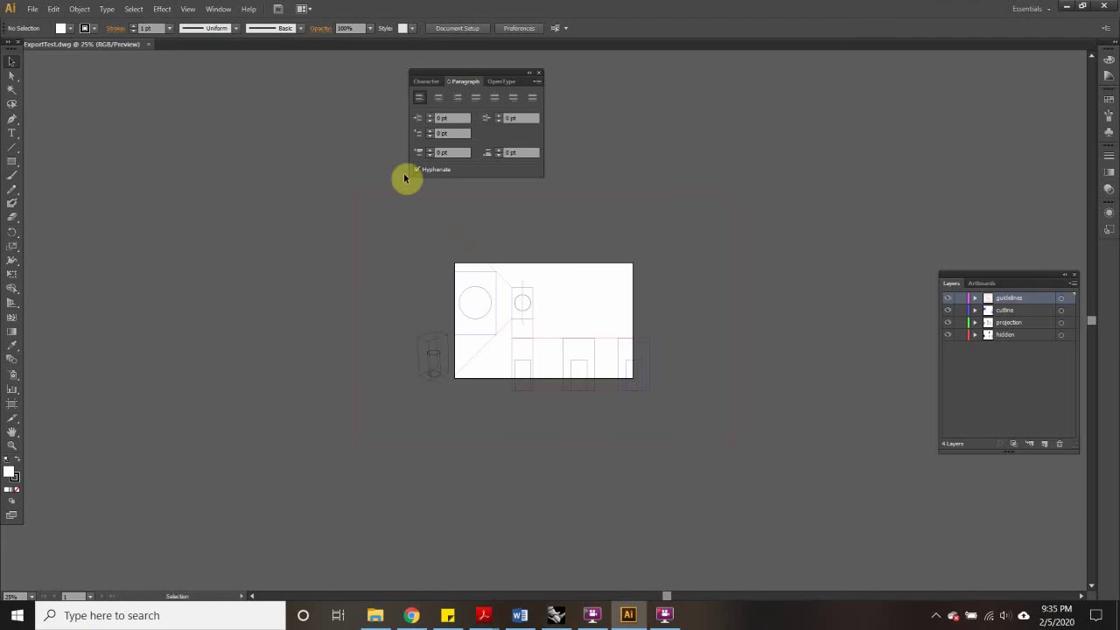
left_click(12, 406)
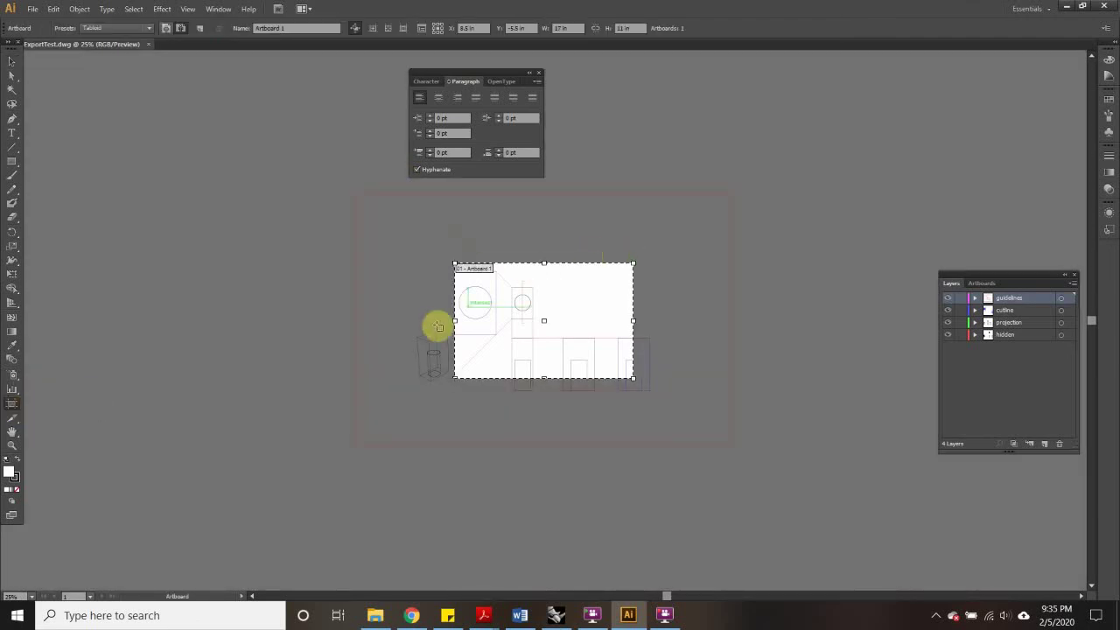
left_click_drag(455, 320, 354, 320)
left_click_drag(494, 264, 501, 194)
left_click_drag(635, 288, 732, 287)
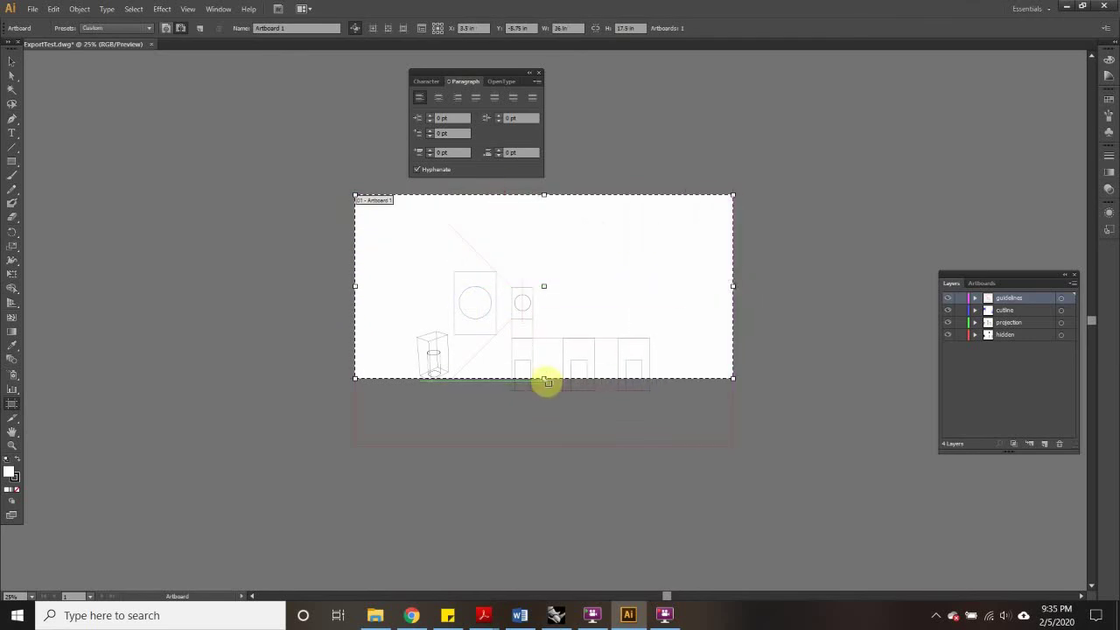
left_click_drag(546, 382, 535, 447)
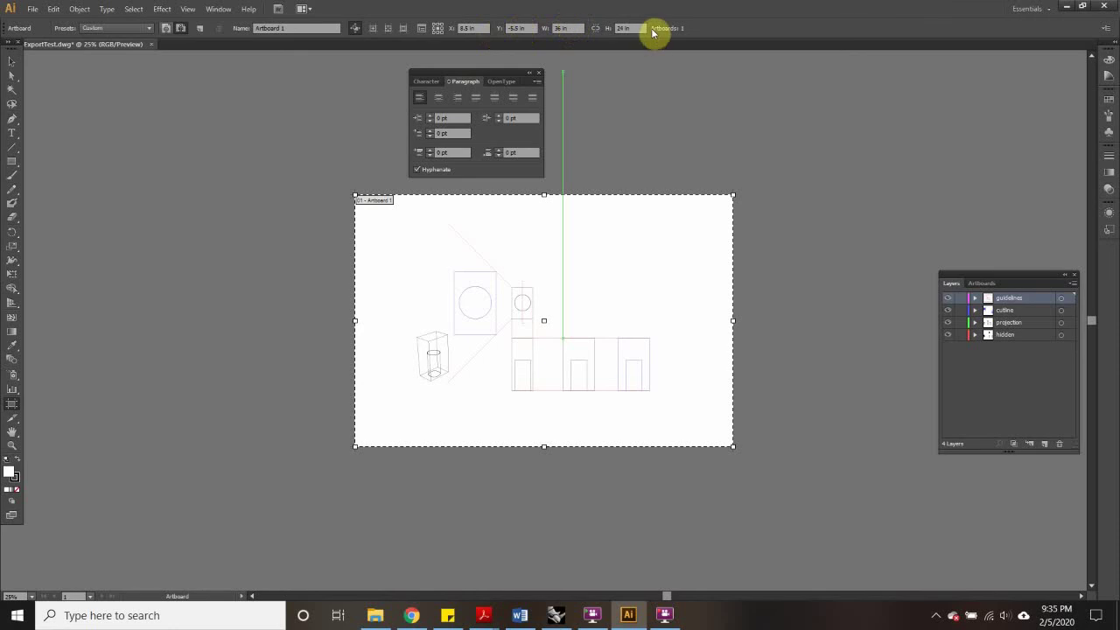
left_click(11, 61)
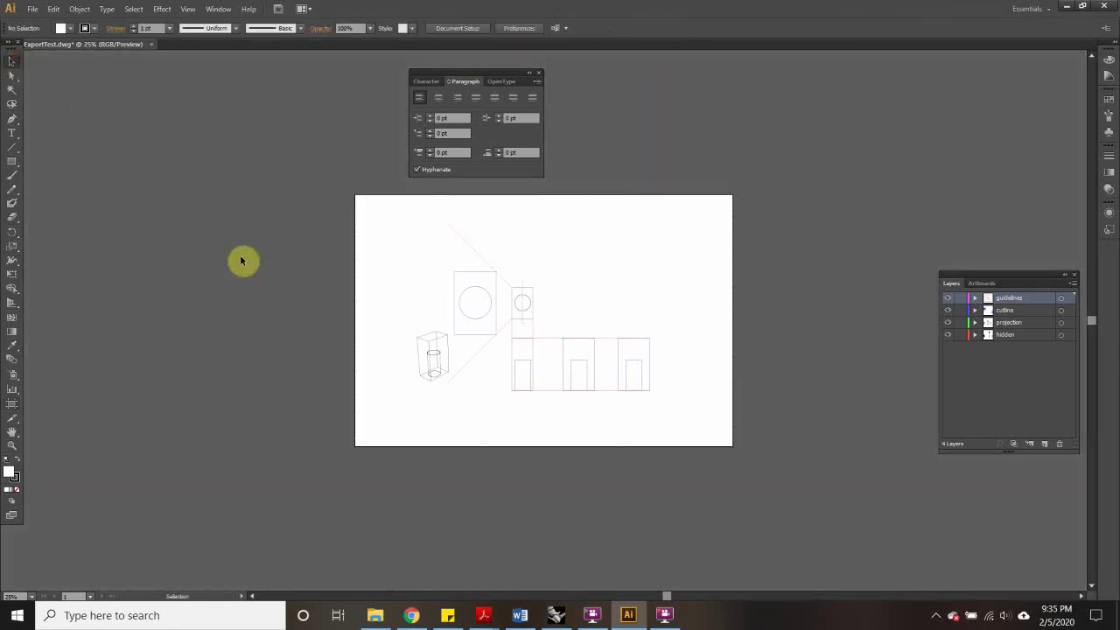
Step: Select all artwork on the guidelines layer and set its stroke weight to 0.5 pt
key("ctrl+equal")
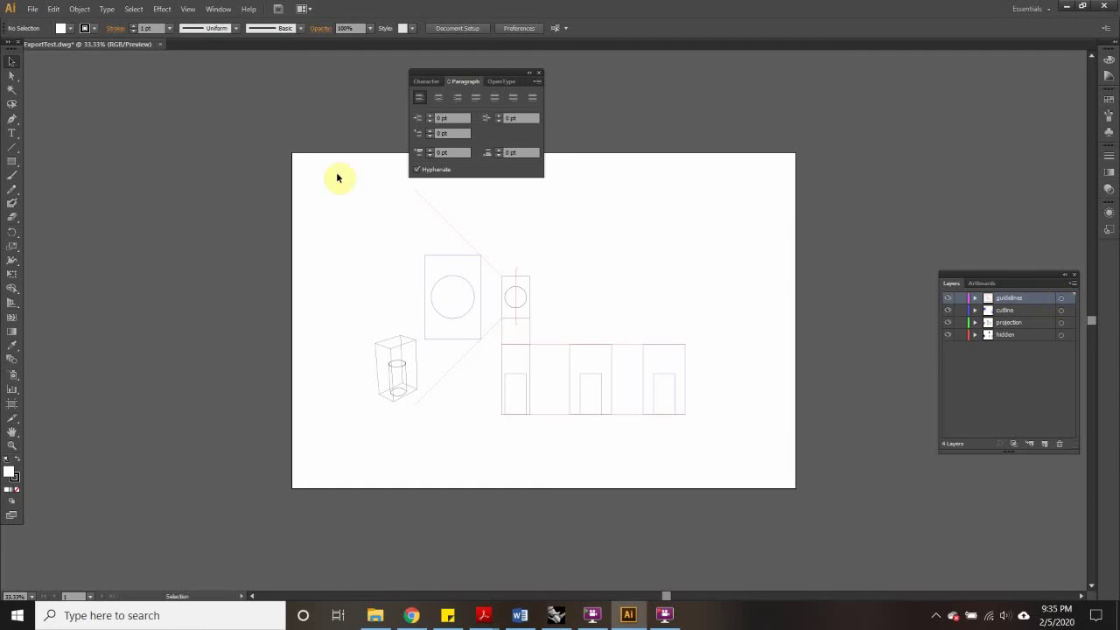
left_click(1061, 302)
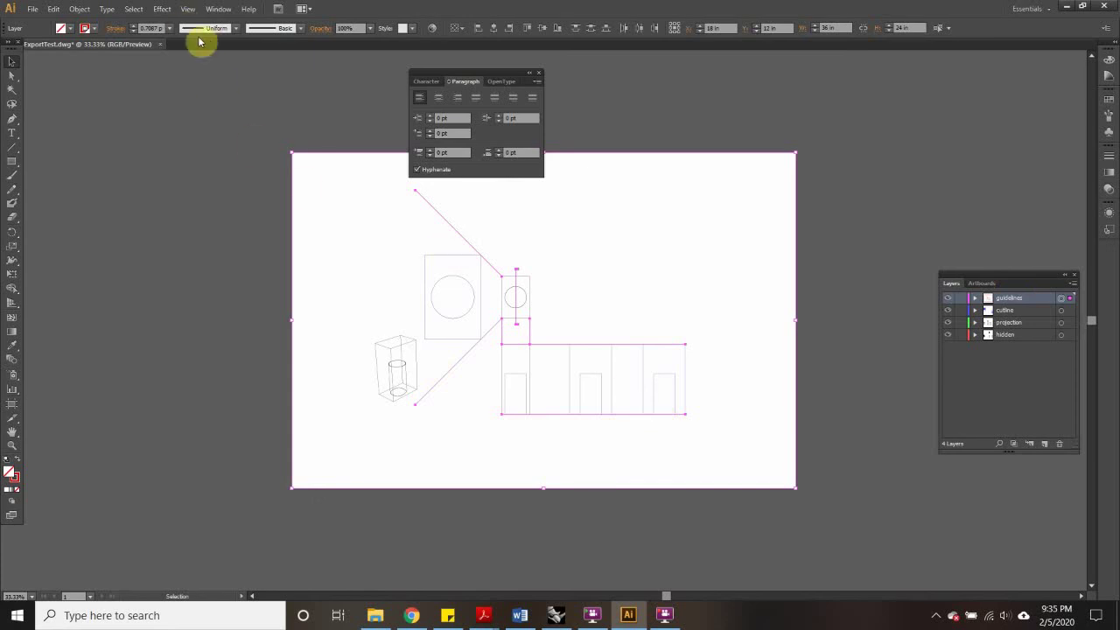
left_click(170, 28)
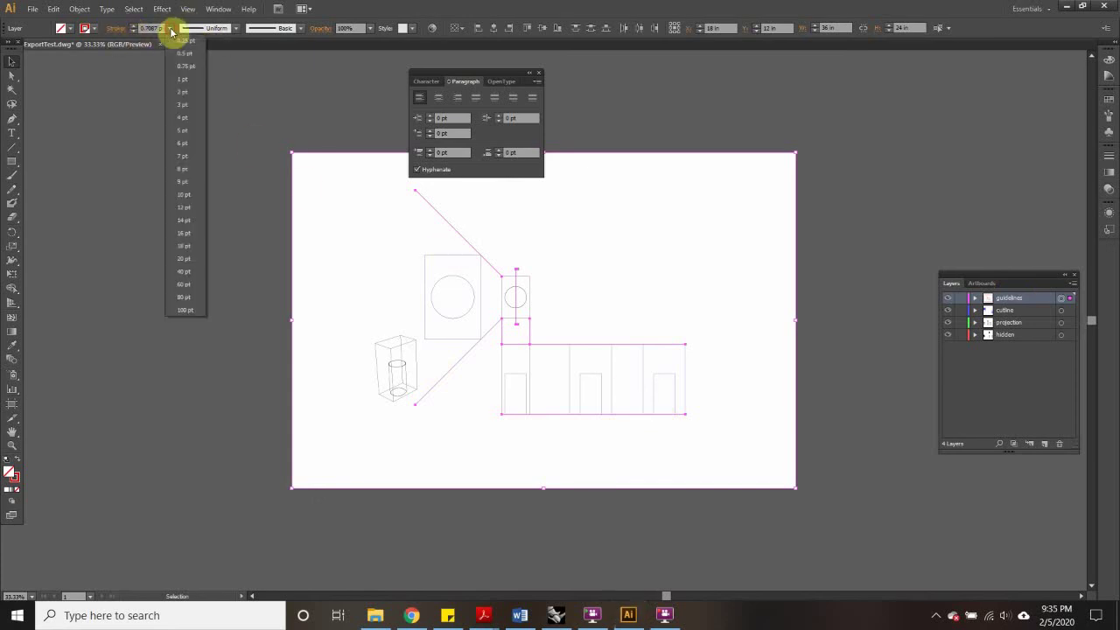
left_click(179, 55)
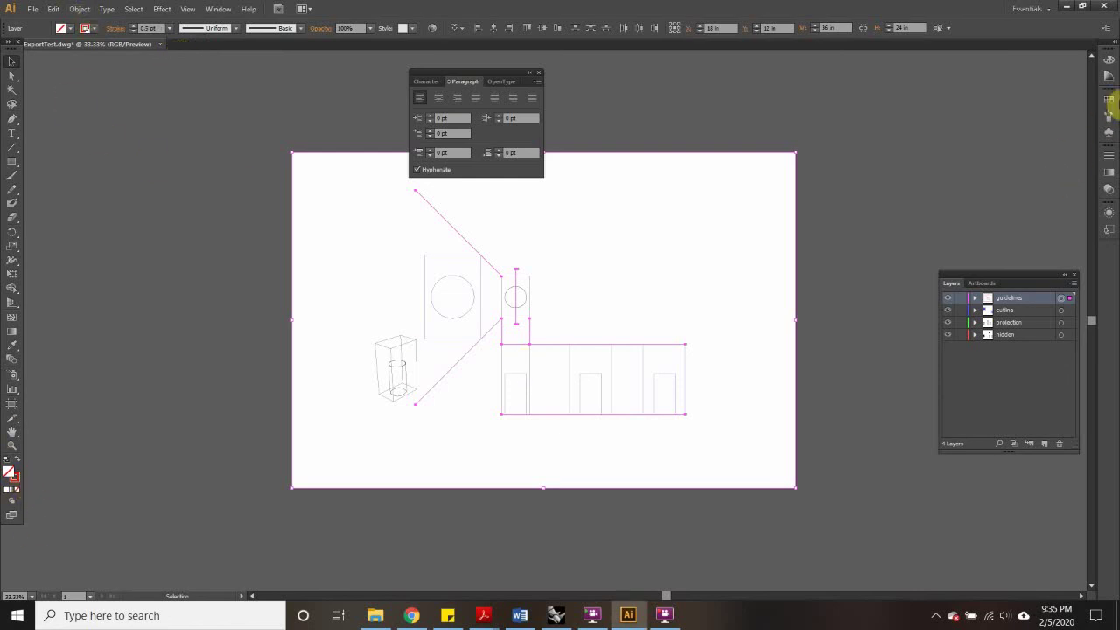
Step: Open the PANTONE+ CMYK Coated colour book from the swatch libraries and enlarge it to show many more colours
left_click(1109, 103)
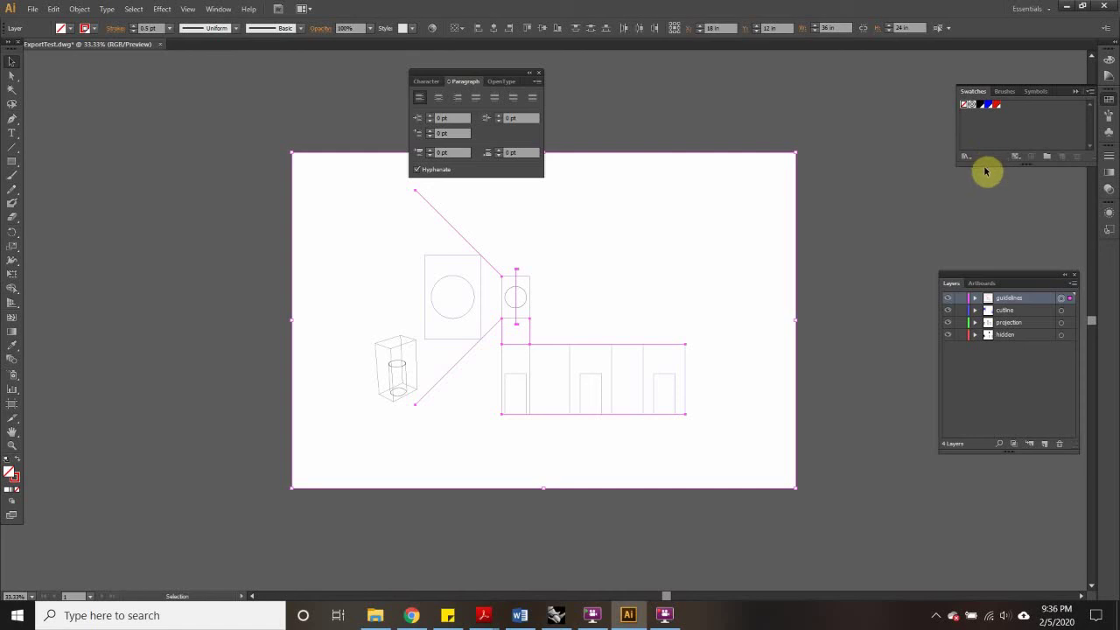
left_click_drag(984, 166, 980, 269)
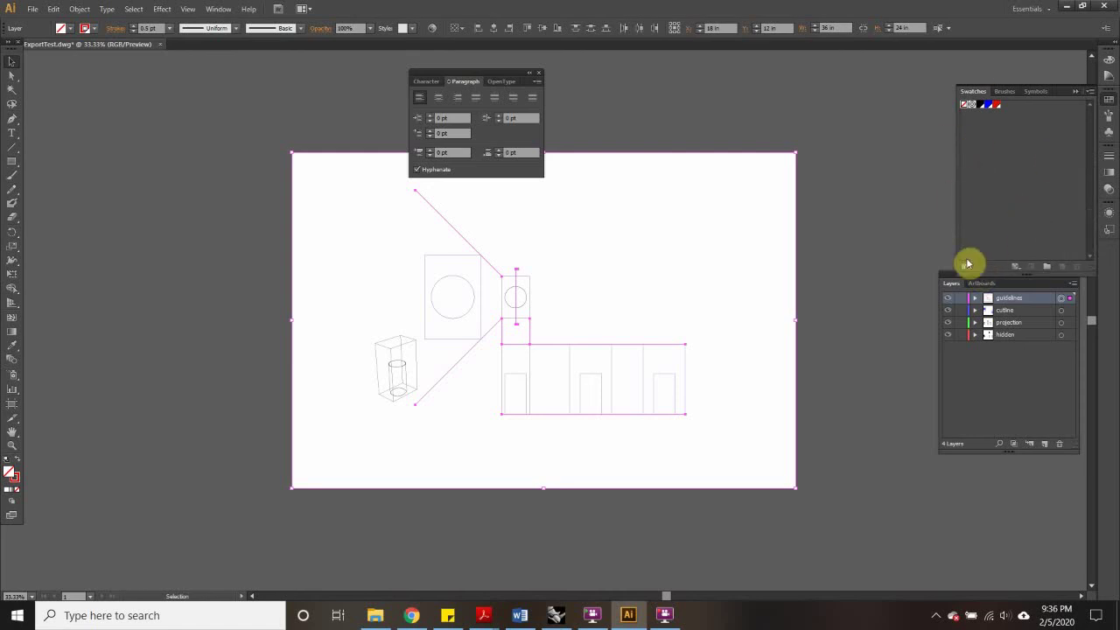
left_click(966, 268)
left_click(992, 192)
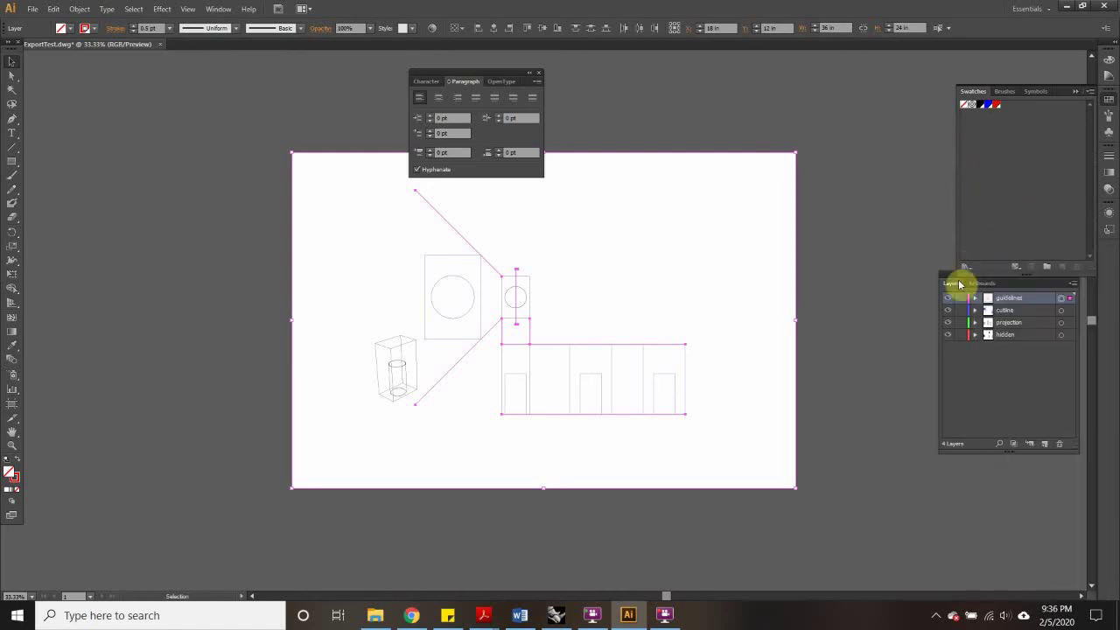
left_click(968, 266)
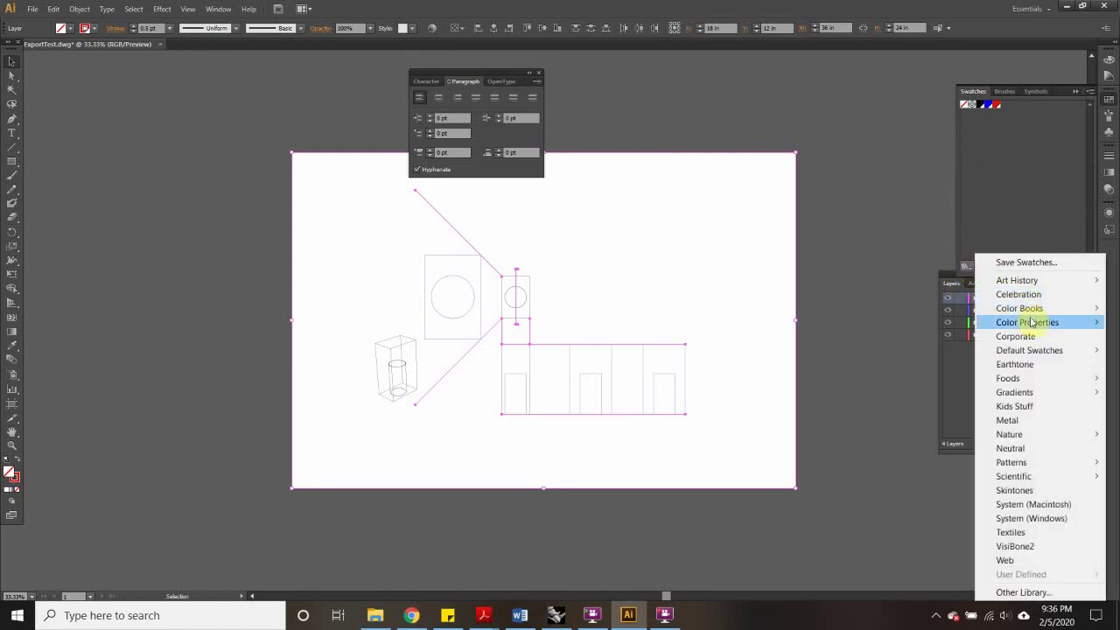
mouse_move(1037, 320)
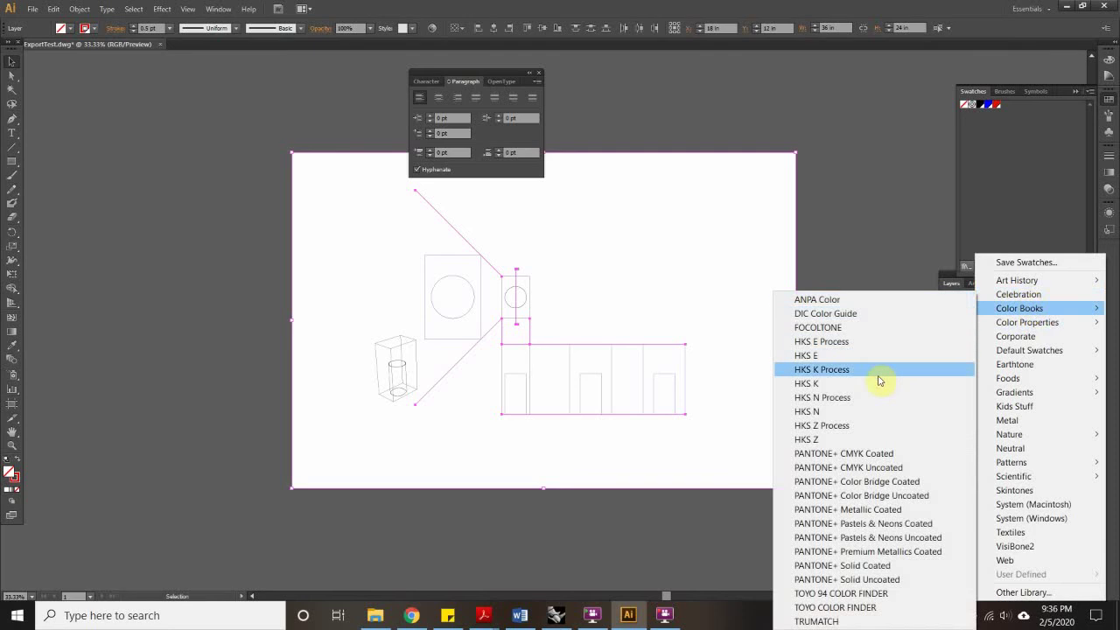
left_click(867, 456)
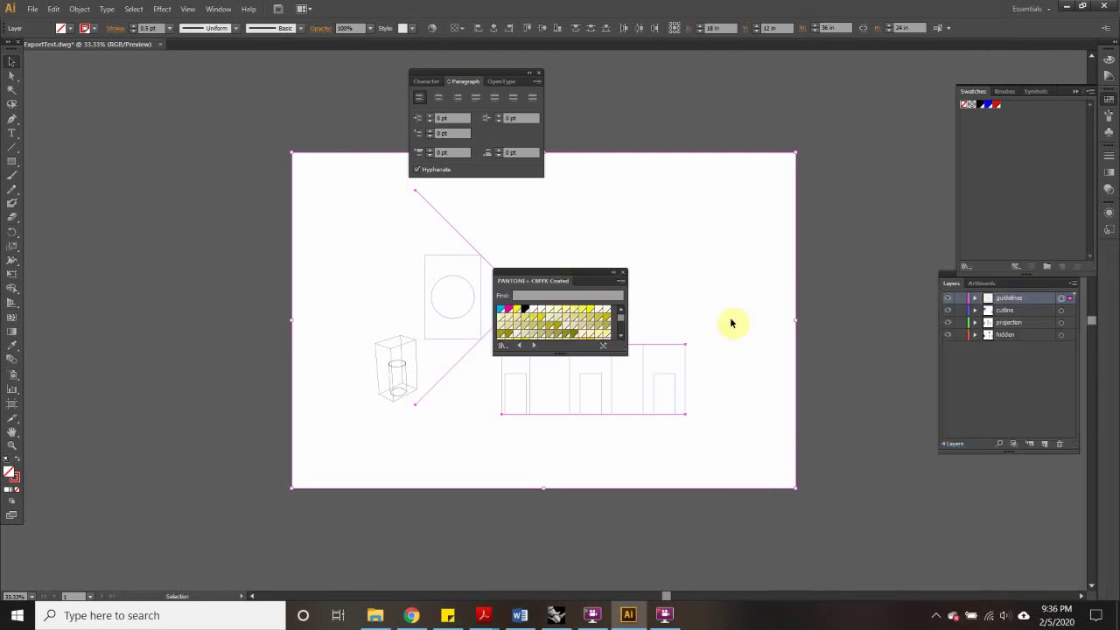
left_click_drag(569, 283, 764, 98)
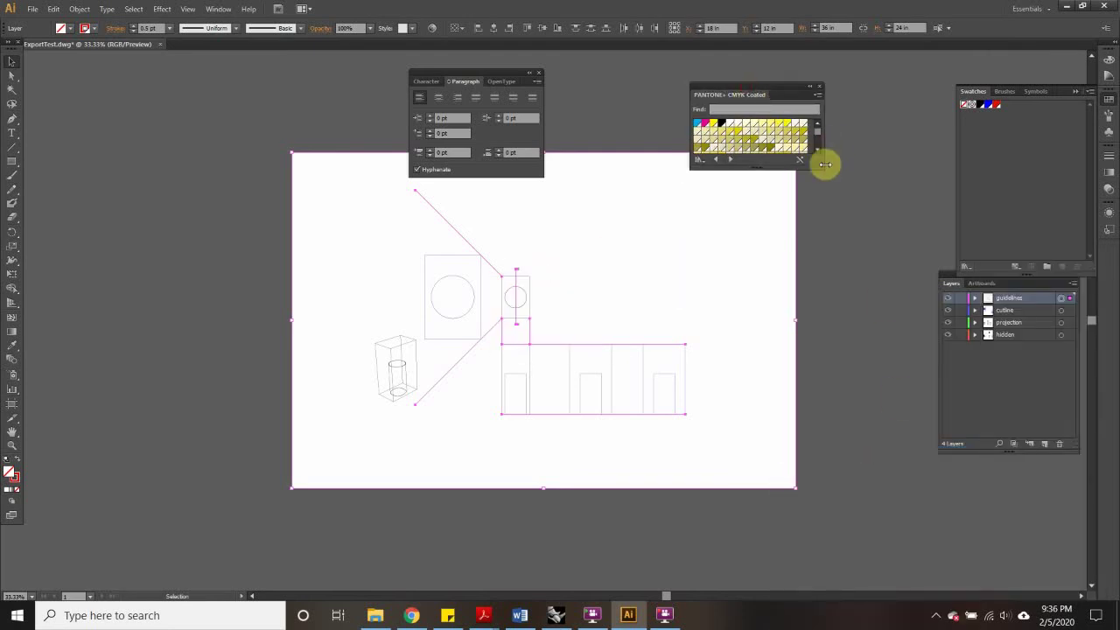
left_click_drag(824, 167, 927, 163)
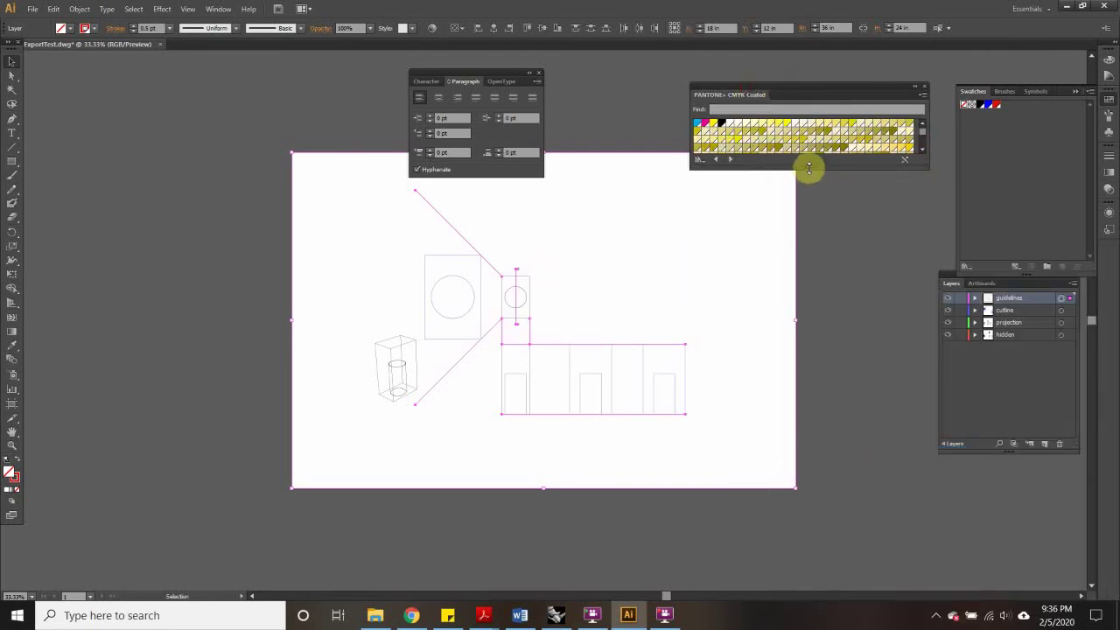
left_click_drag(808, 168, 820, 455)
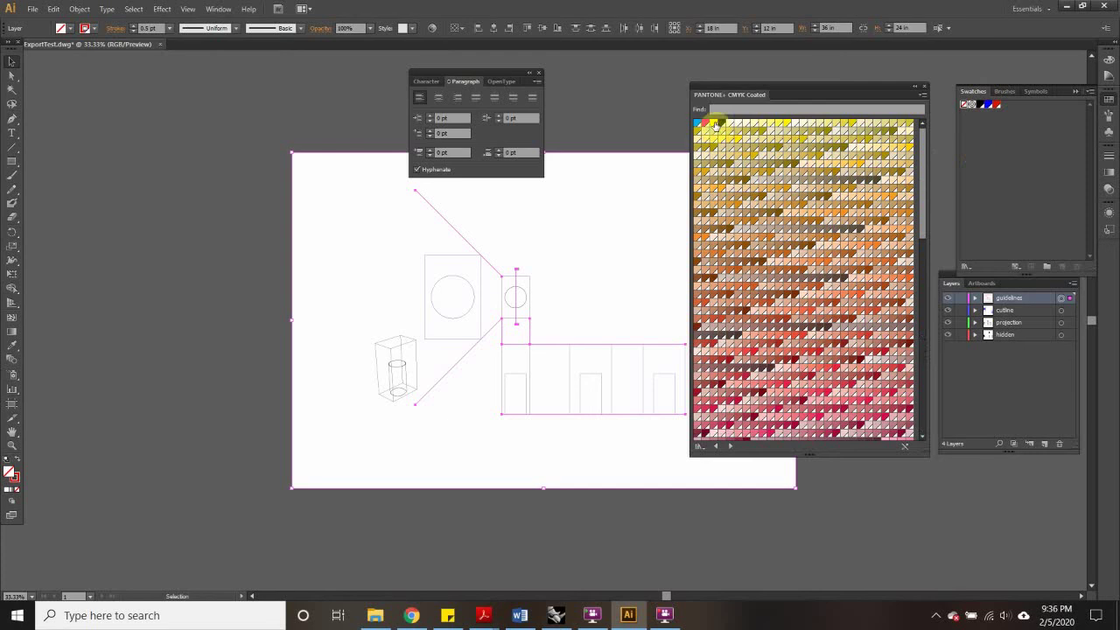
Step: Add black, several greys and a pinkish red from the PANTONE+ CMYK Coated library to the document swatches, and close the library
left_click_drag(838, 135, 1000, 155)
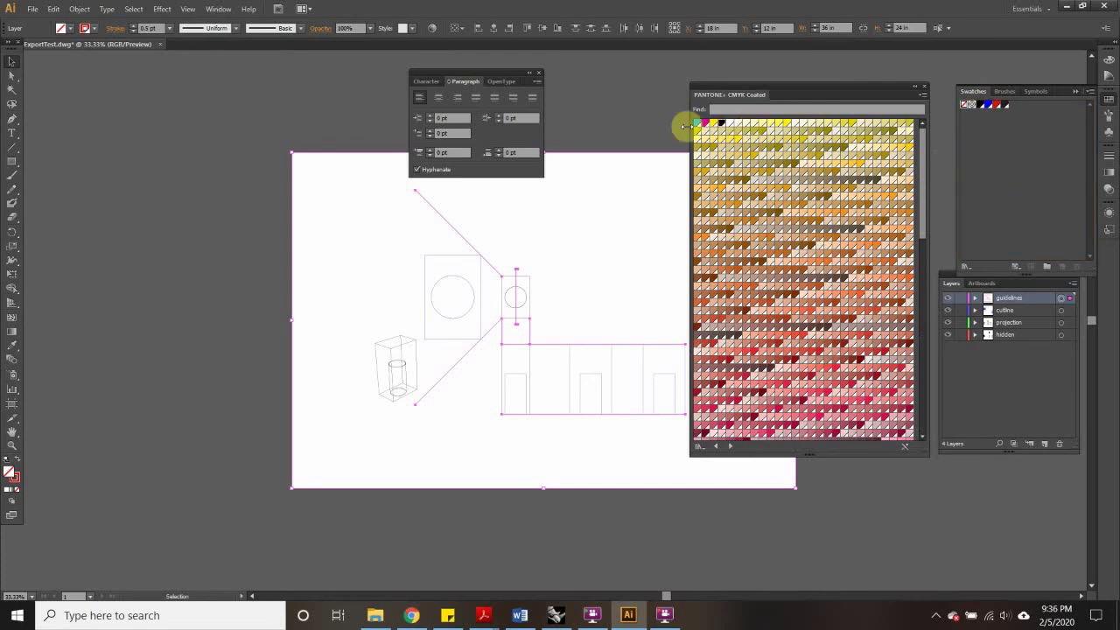
scroll(781, 282, "down", 10)
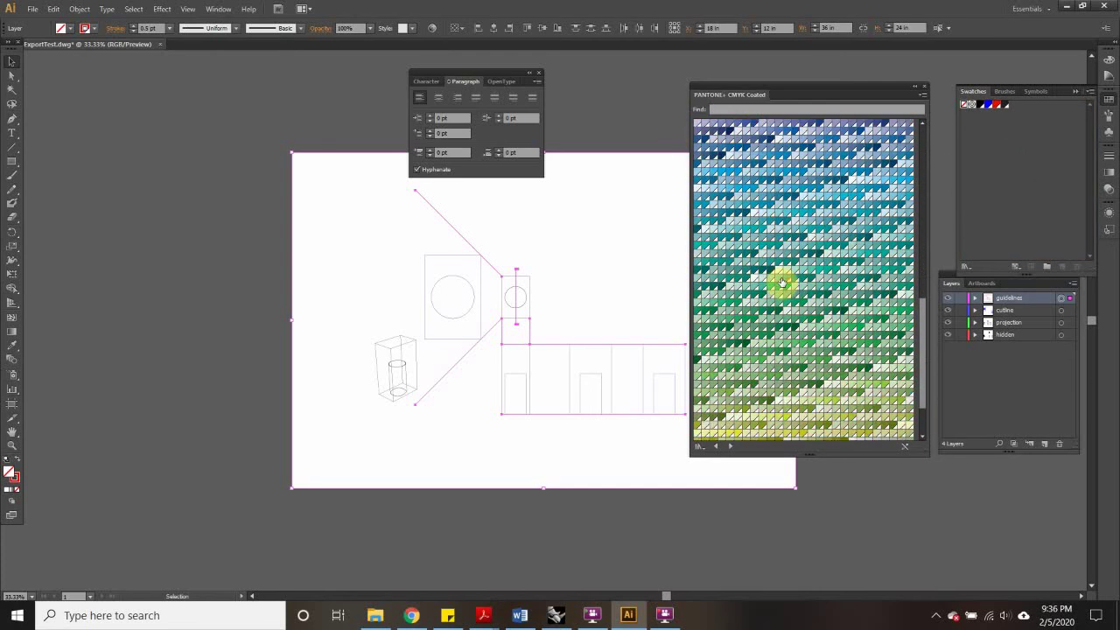
scroll(785, 283, "down", 5)
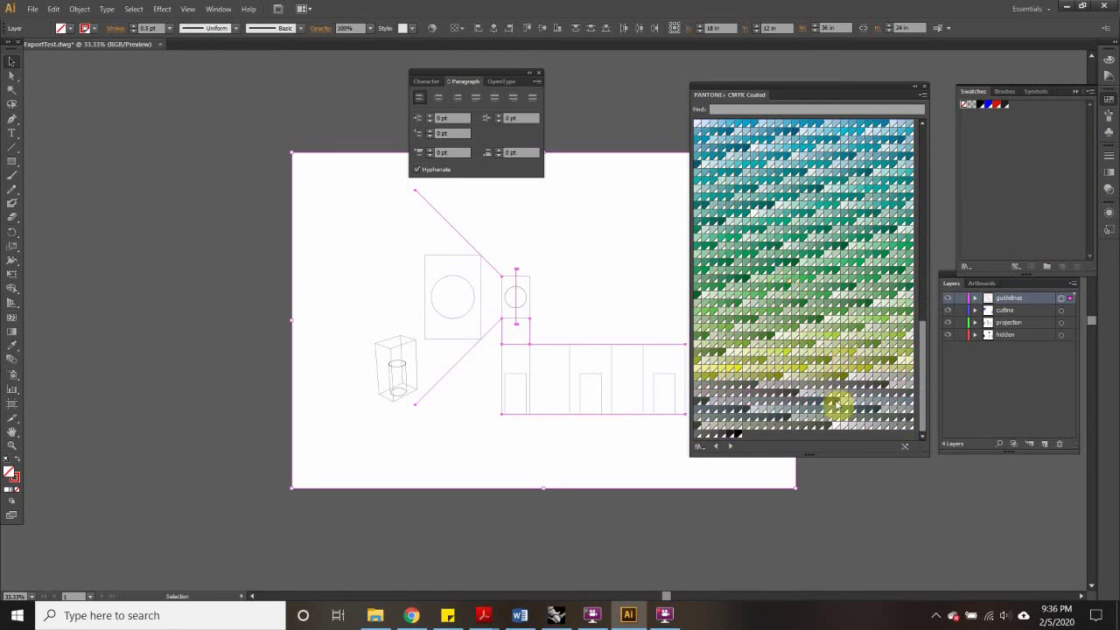
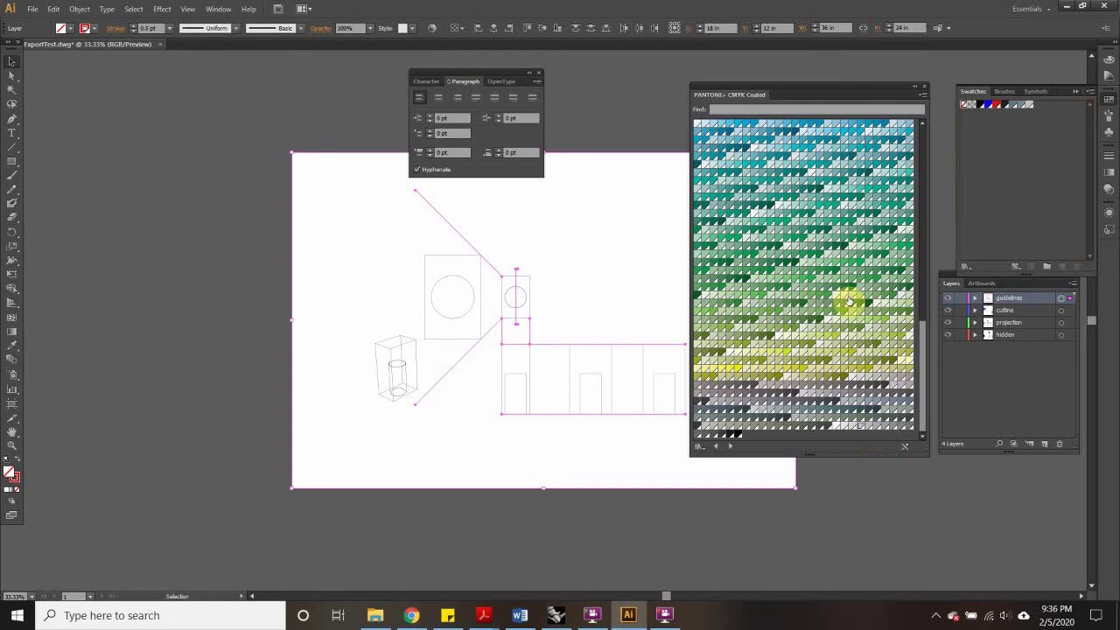
left_click_drag(734, 432, 755, 444)
scroll(779, 220, "up", 15)
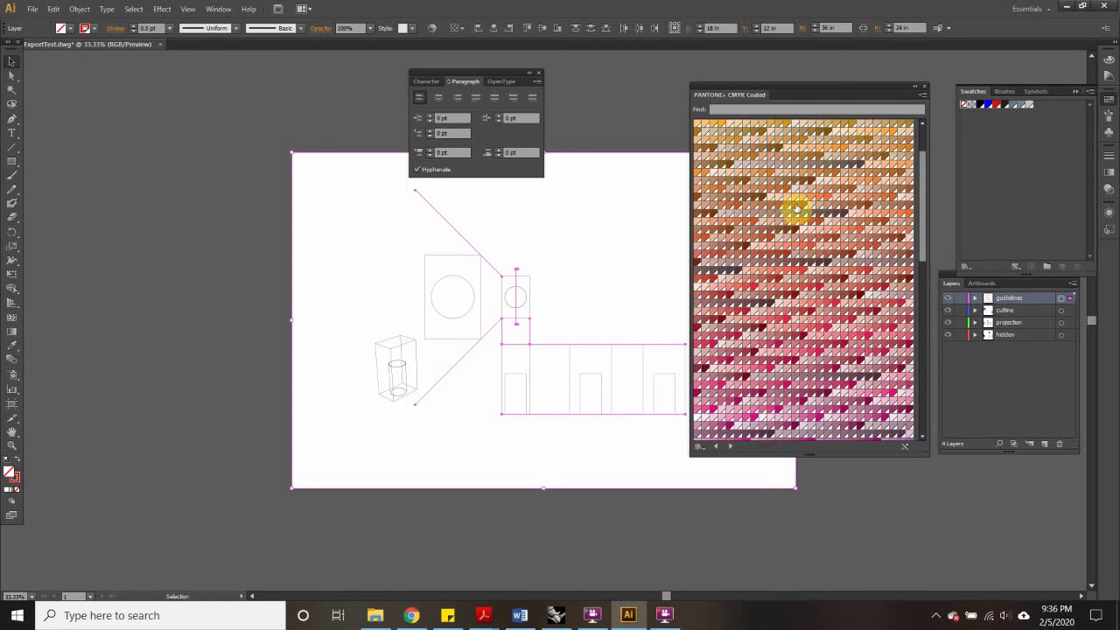
left_click_drag(773, 373, 1074, 185)
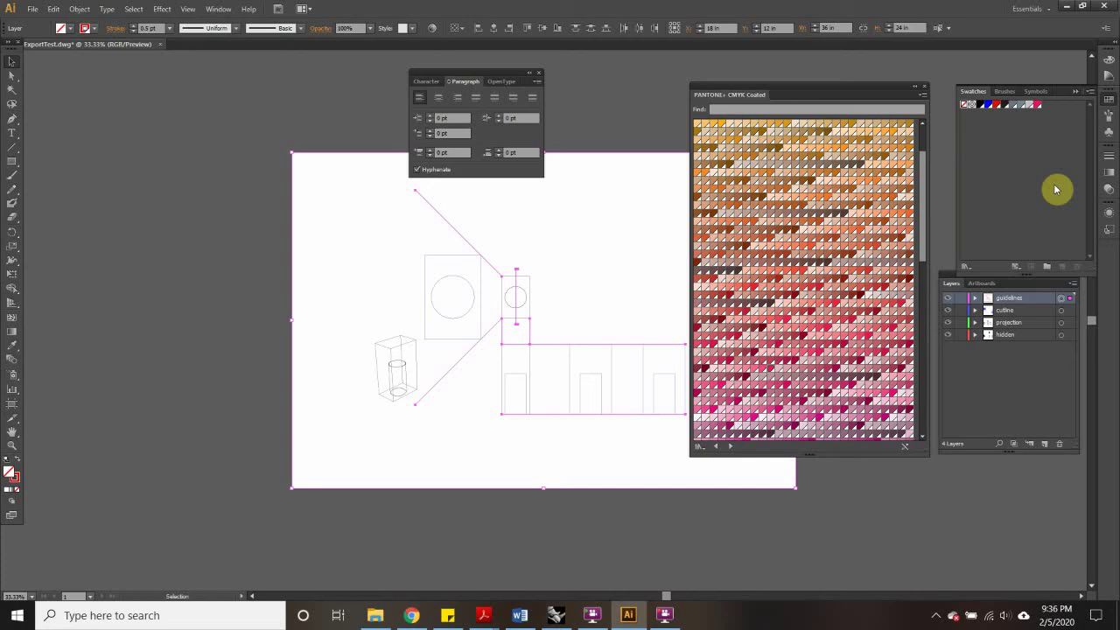
left_click(924, 90)
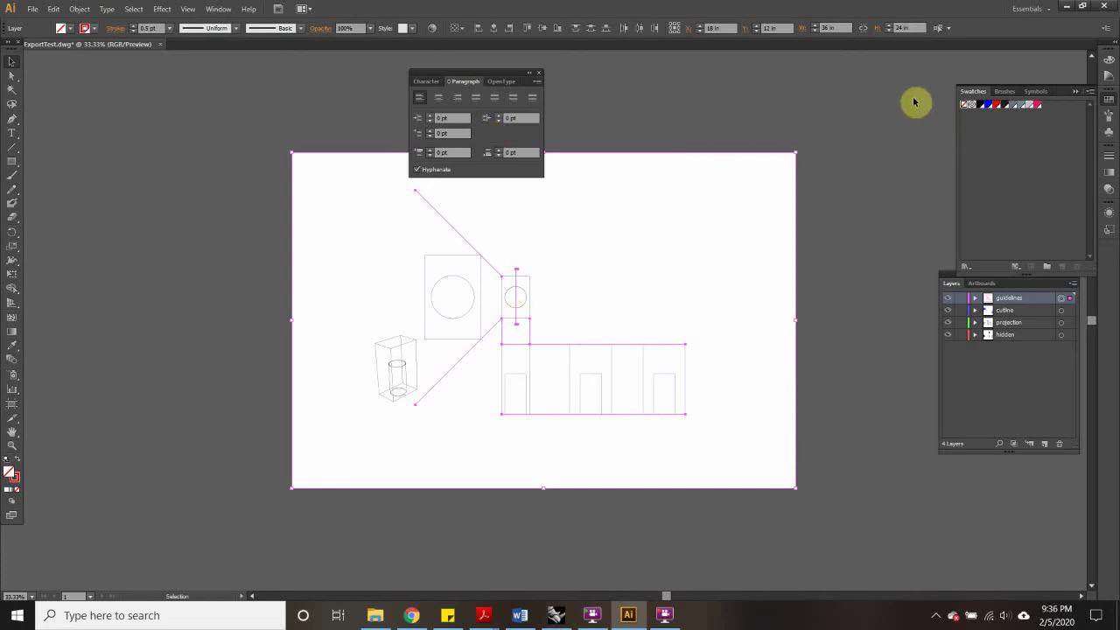
Step: Apply the added Pantone black swatch to the guidelines layer's artwork and set its opacity to 30%
left_click(1005, 105)
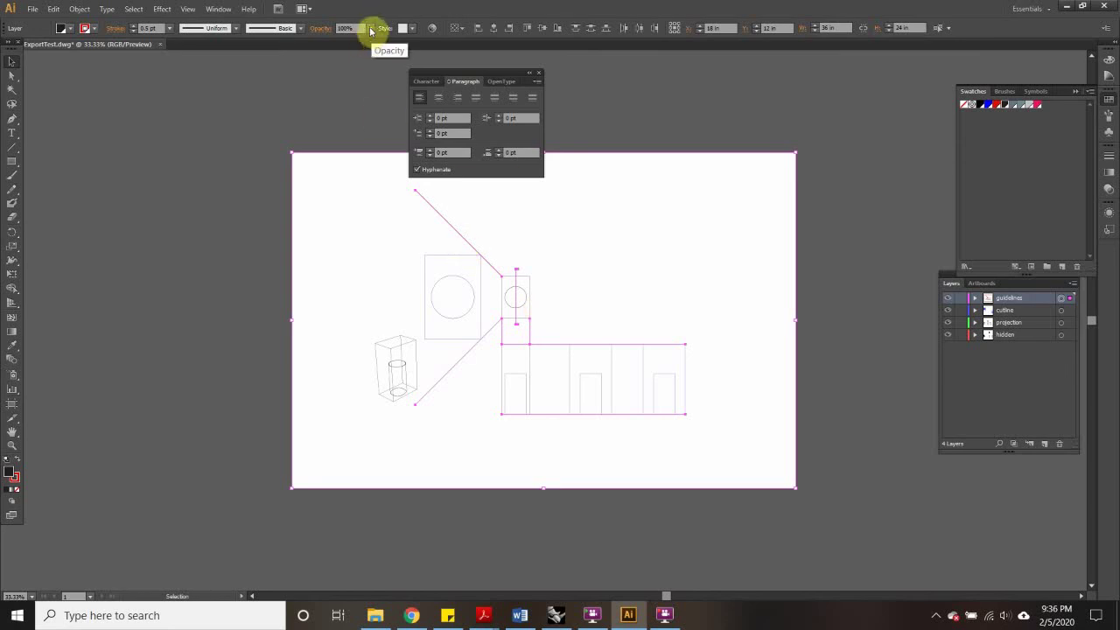
left_click(346, 28)
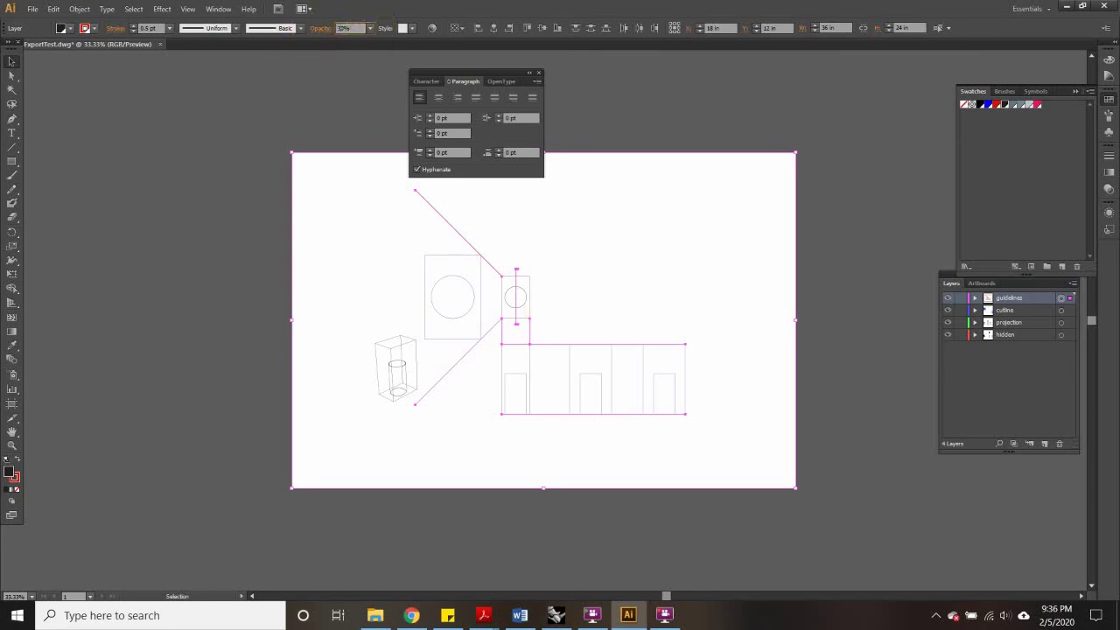
left_click(623, 154)
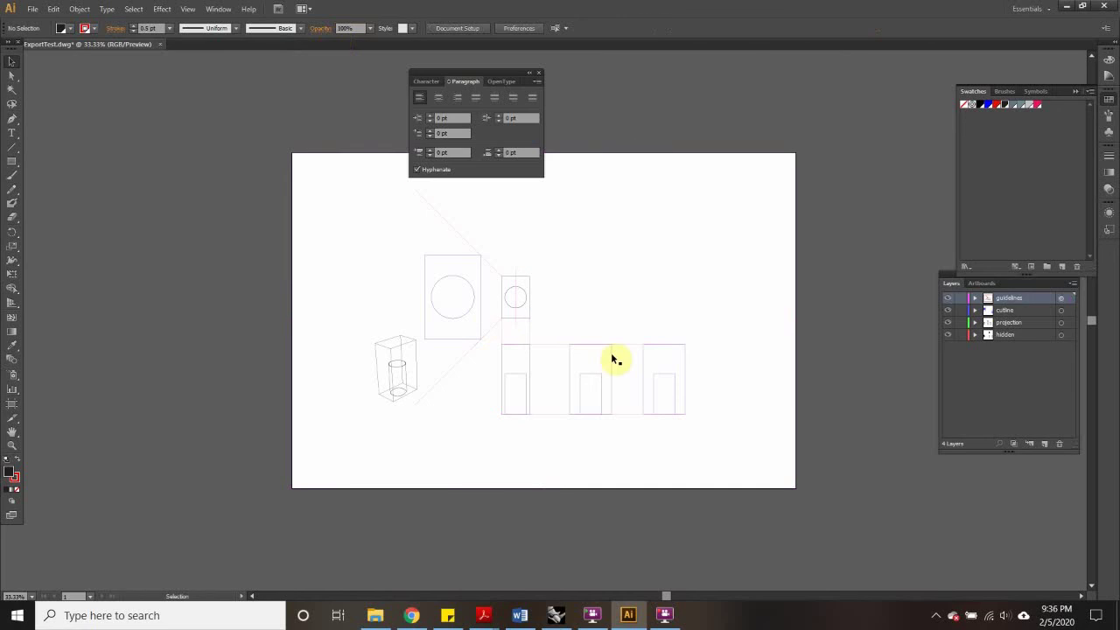
key("ctrl+1")
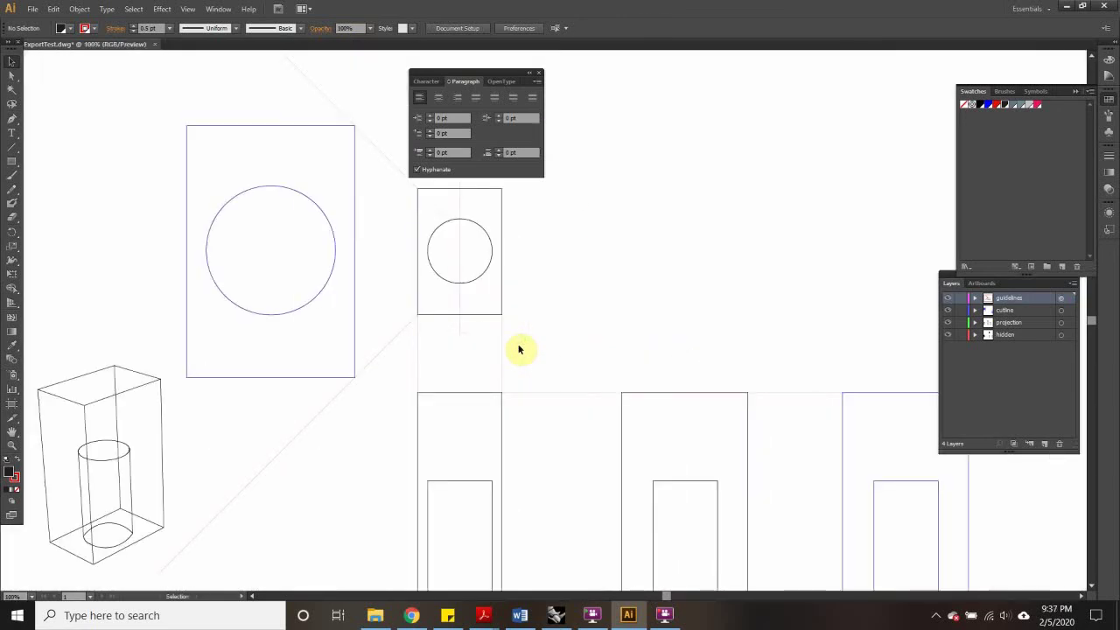
key("ctrl+minus")
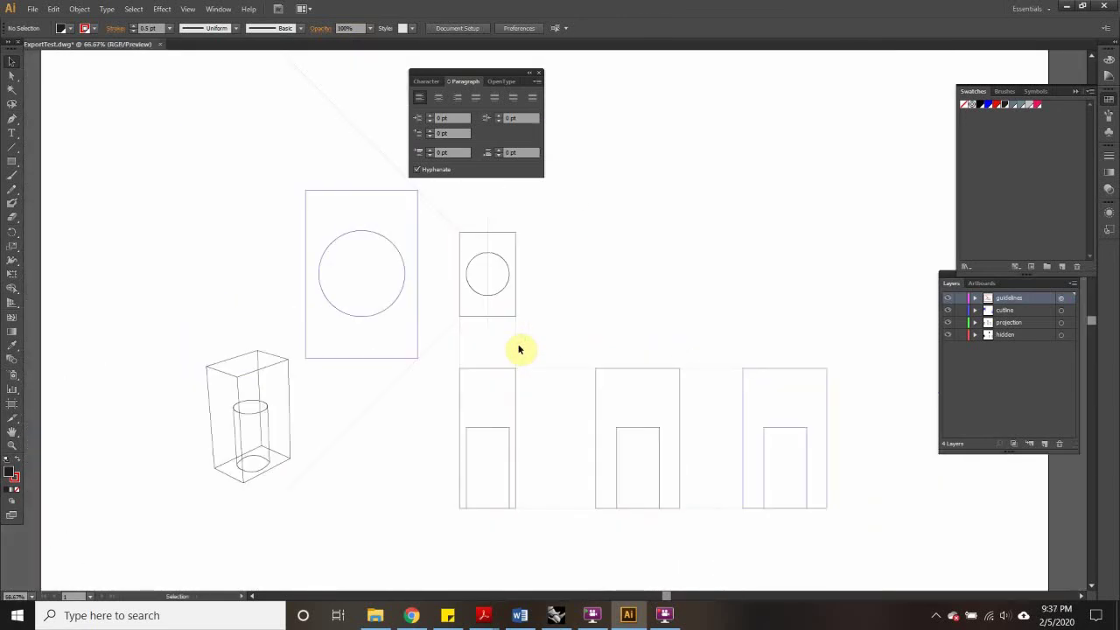
Step: Remove the fill from all artwork on the guidelines layer, colour its stroke black and deselect it
left_click(1062, 298)
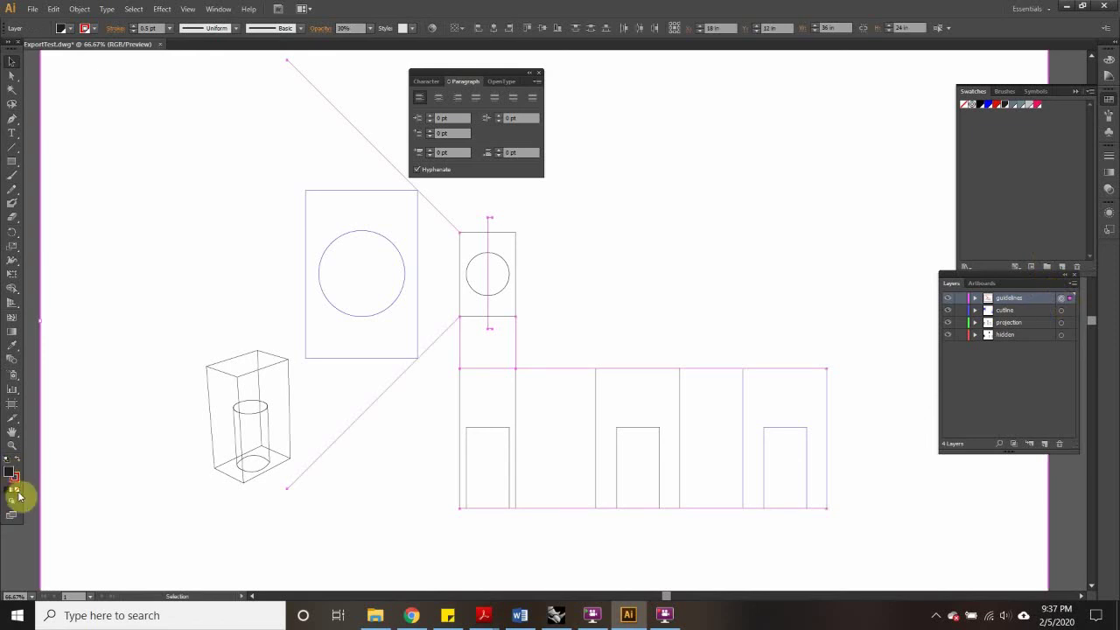
left_click(19, 480)
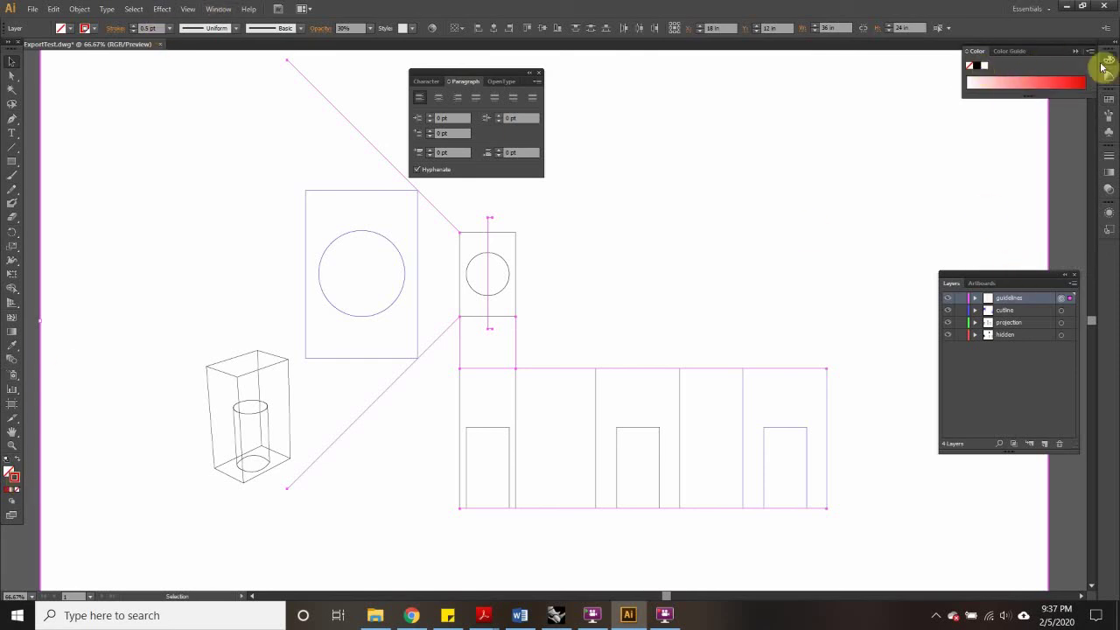
left_click(1106, 101)
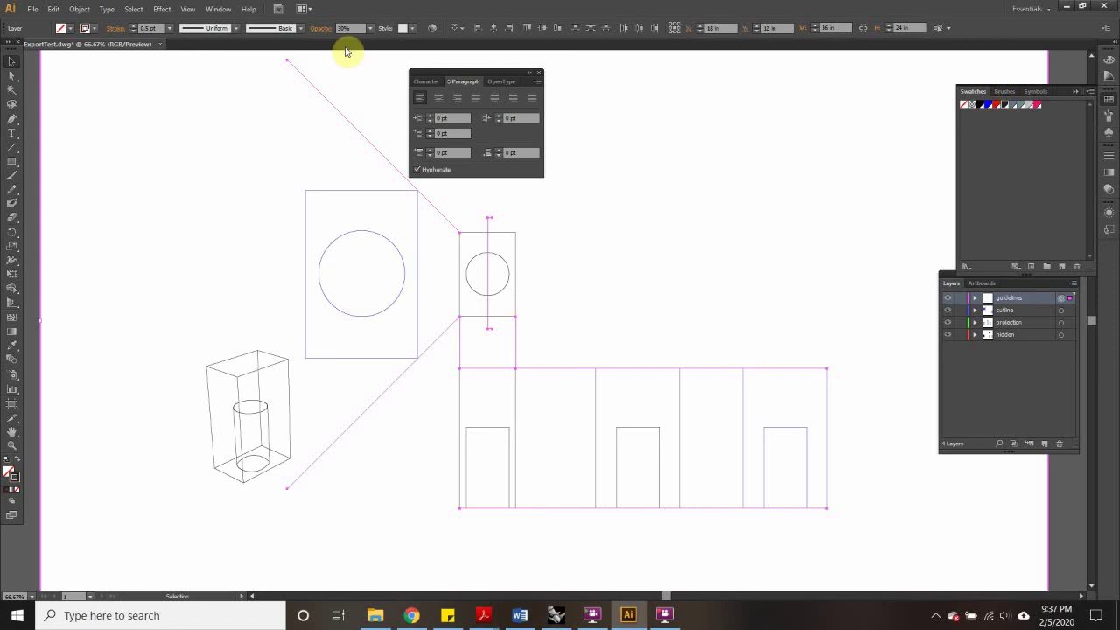
key("Delete")
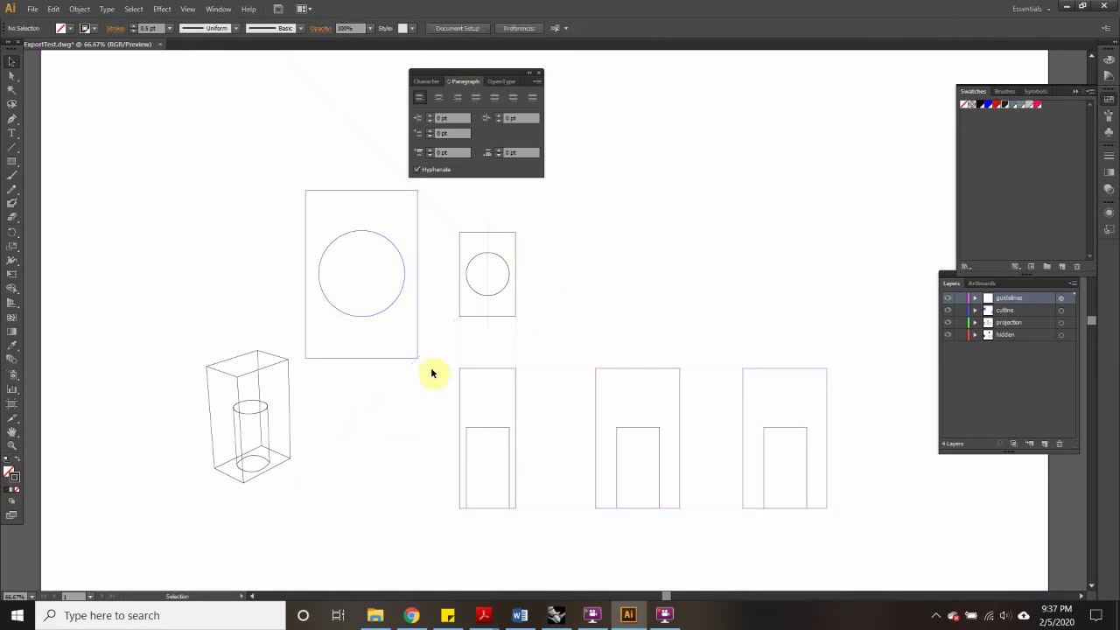
scroll(492, 340, "up", 5)
scroll(500, 327, "down", 6)
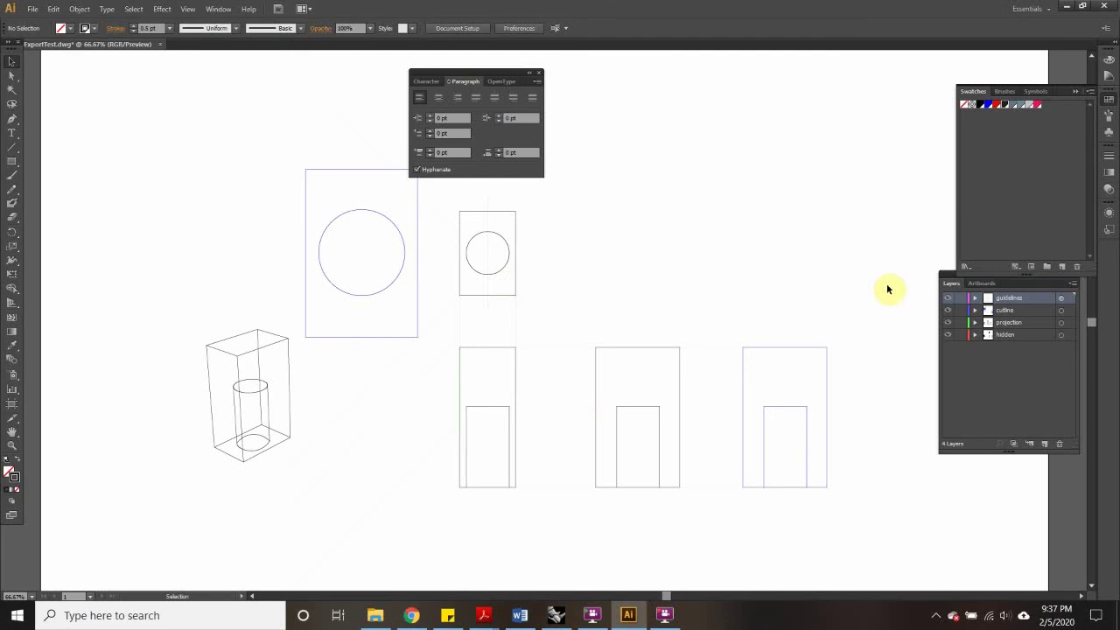
Step: Give all artwork on the cutline layer a black stroke with a weight of 3 pt
left_click(1061, 311)
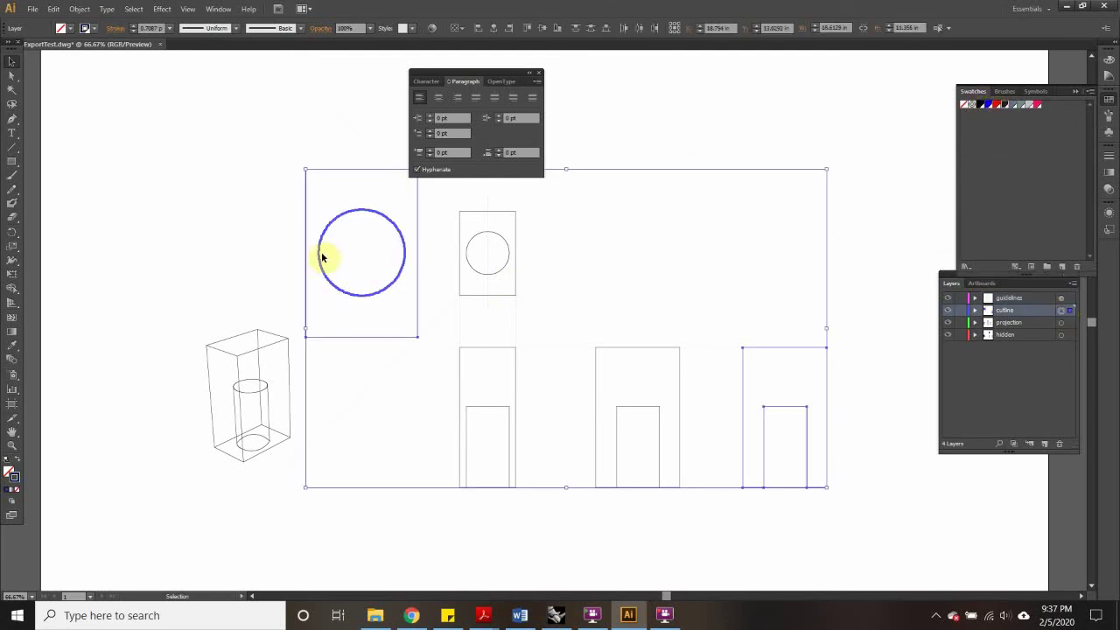
left_click(169, 28)
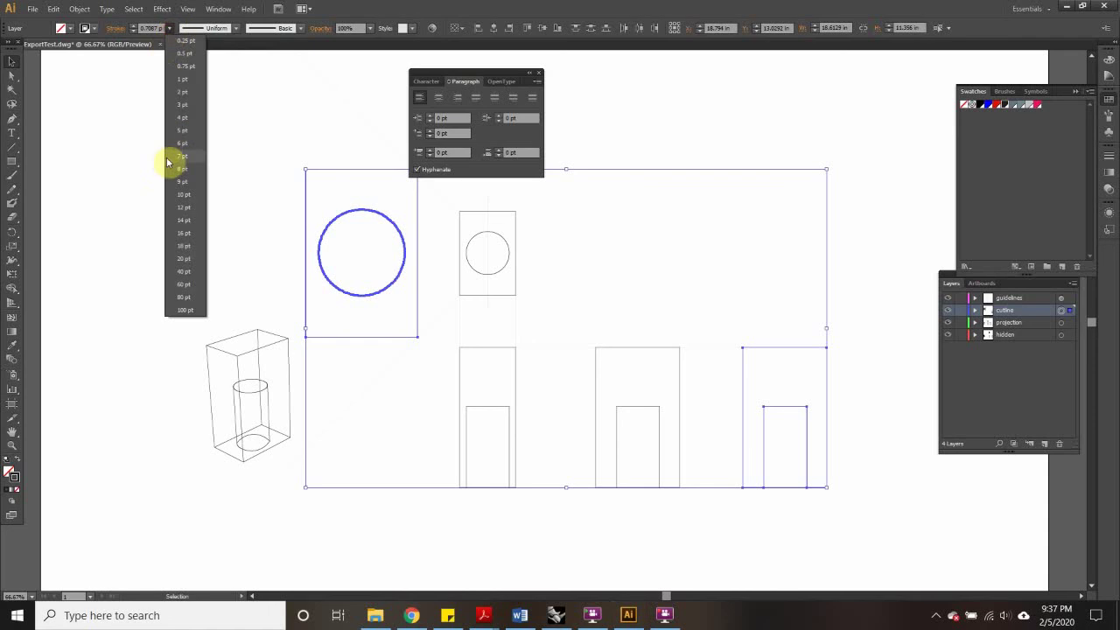
left_click(181, 104)
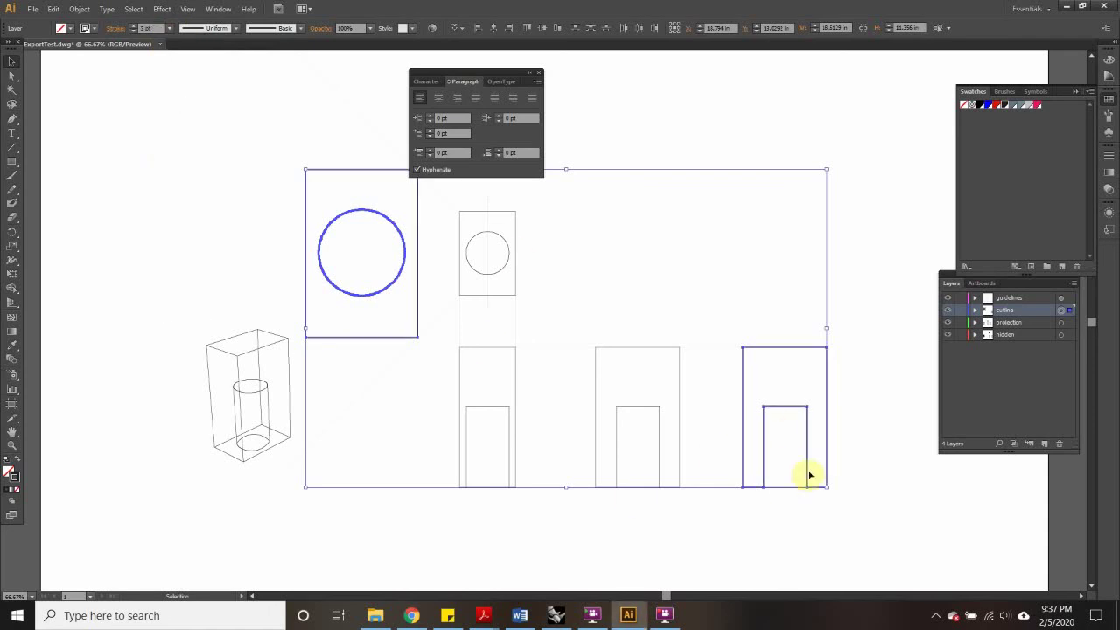
left_click(1109, 156)
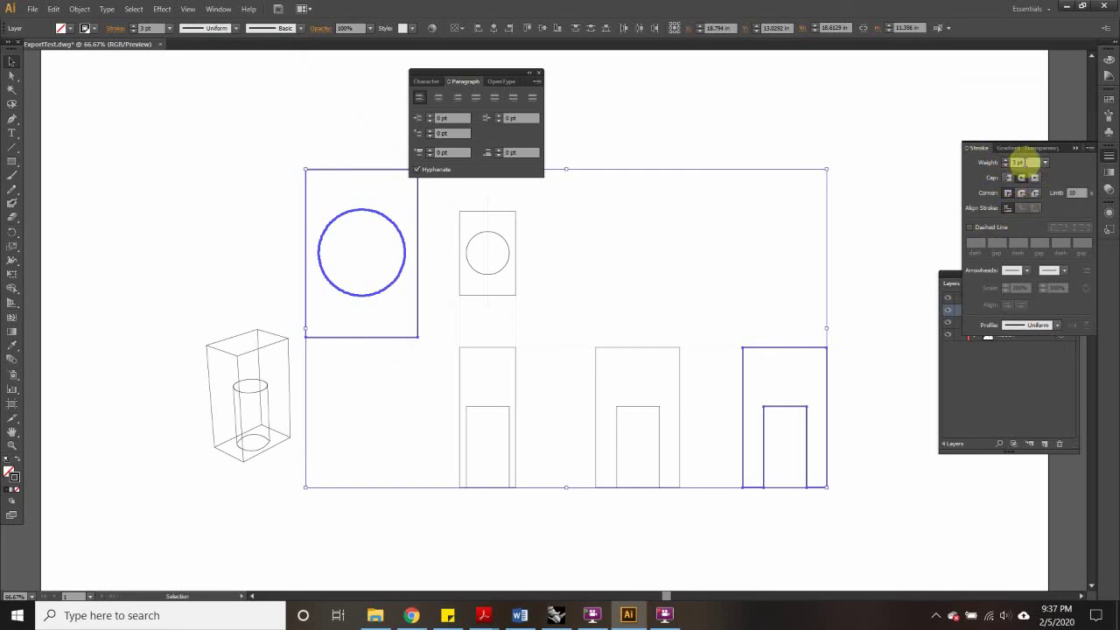
left_click(927, 261)
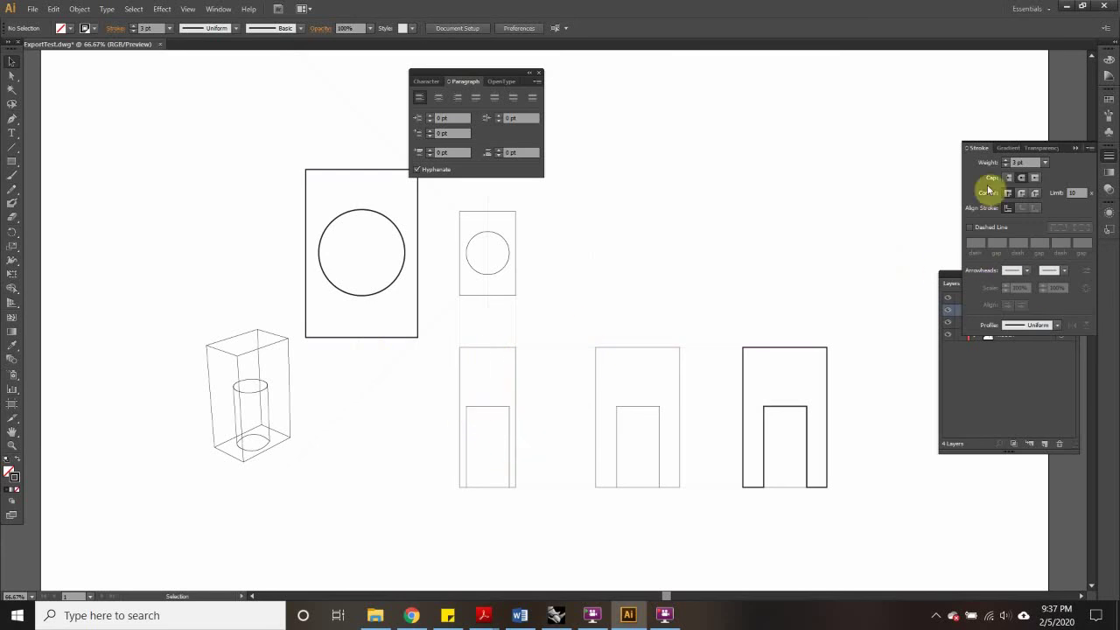
Step: Set the stroke weight of all artwork on the projection layer to 1 pt and deselect it
left_click(976, 405)
left_click(1061, 323)
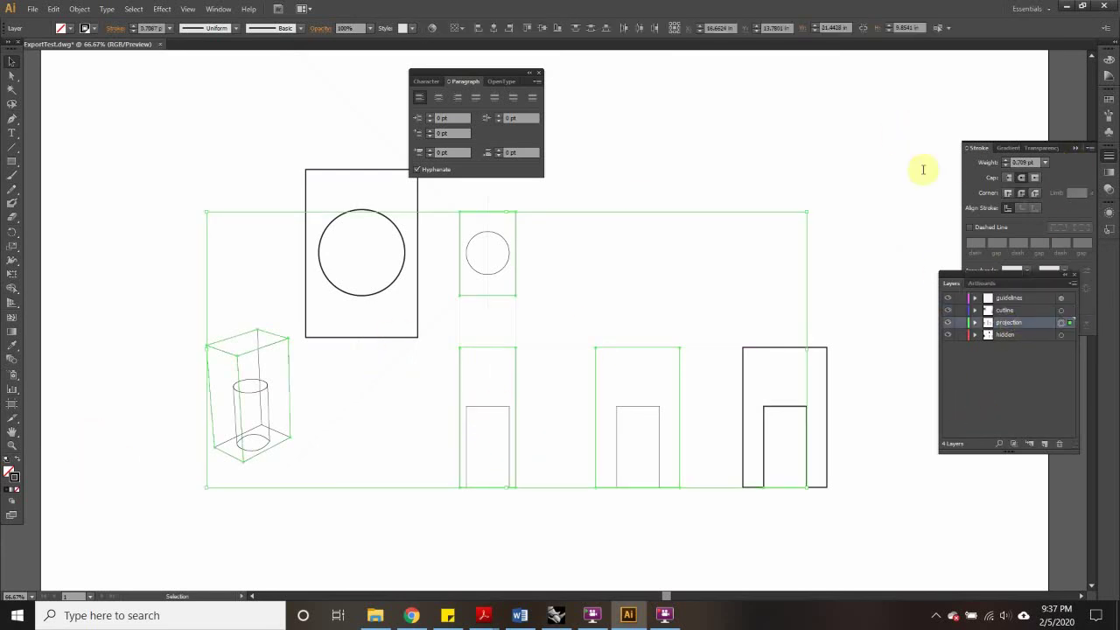
left_click(169, 28)
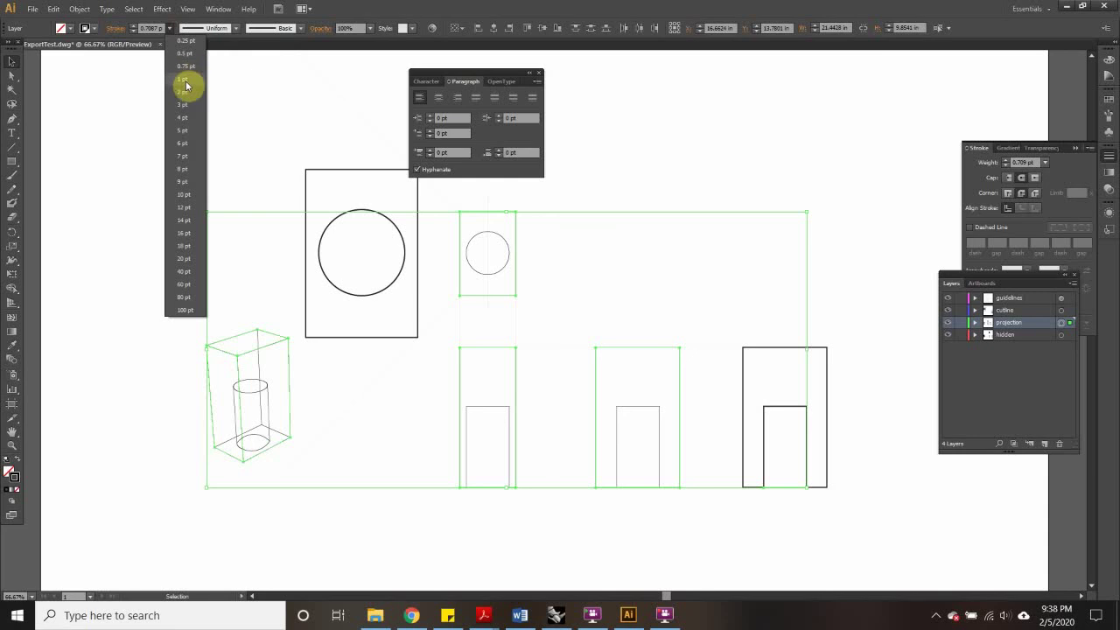
left_click(182, 78)
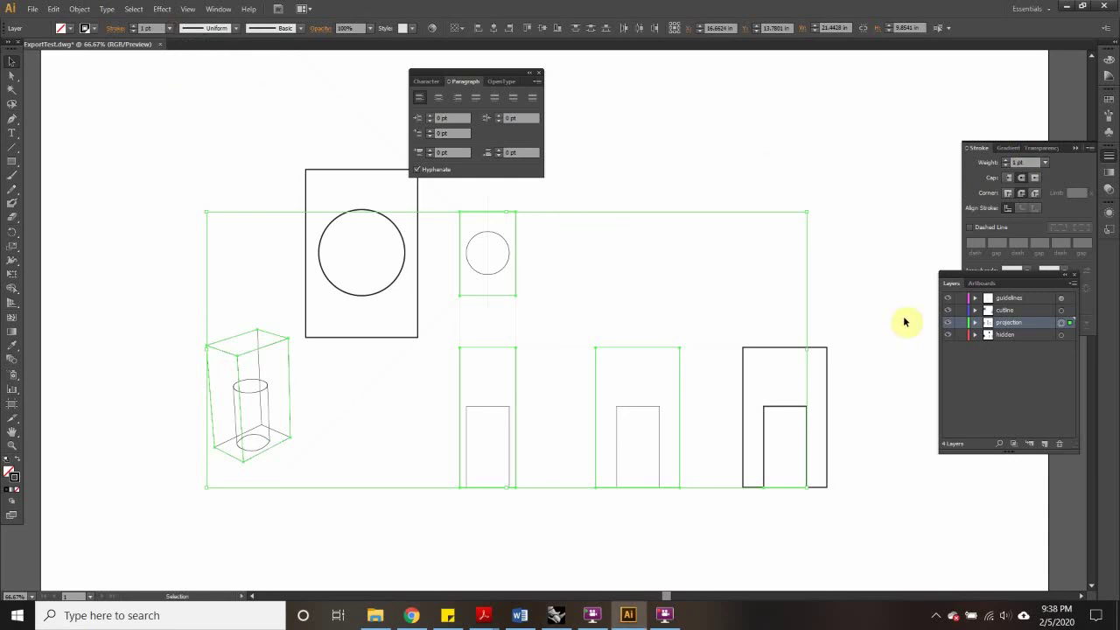
left_click(1108, 100)
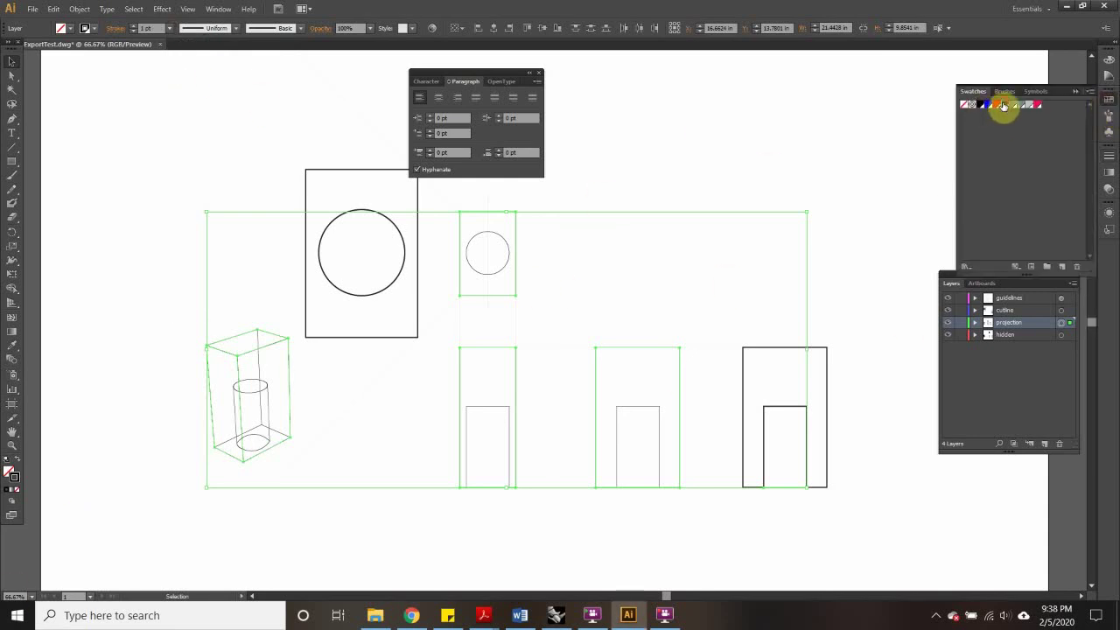
left_click(859, 294)
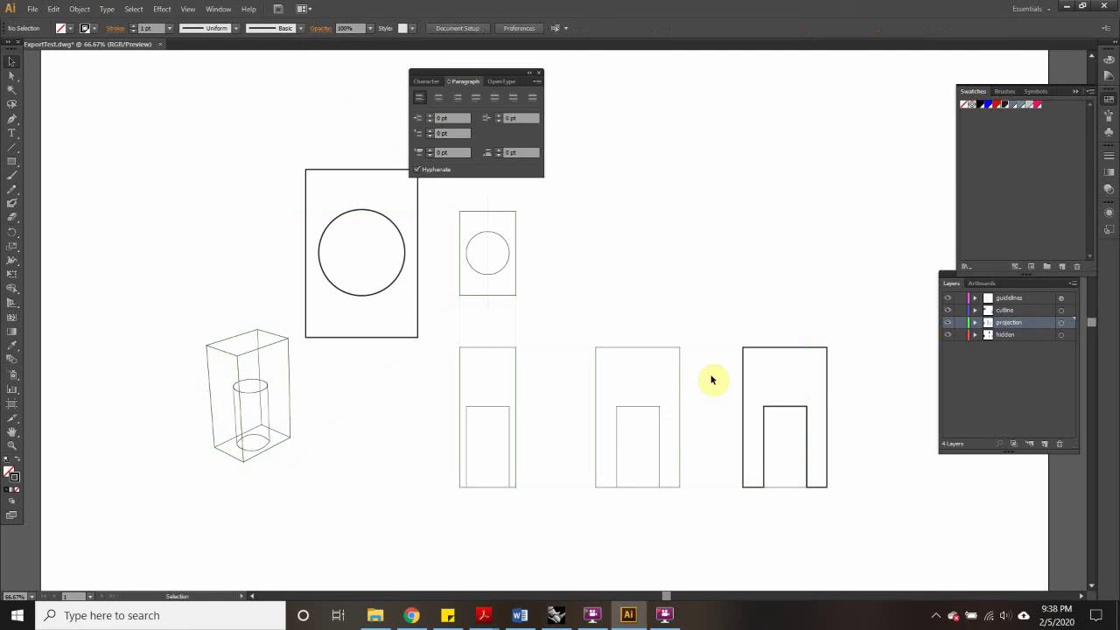
Step: Give all artwork on the hidden layer a 0.75 pt dashed stroke with a 3 pt dash, and deselect it
left_click(1061, 334)
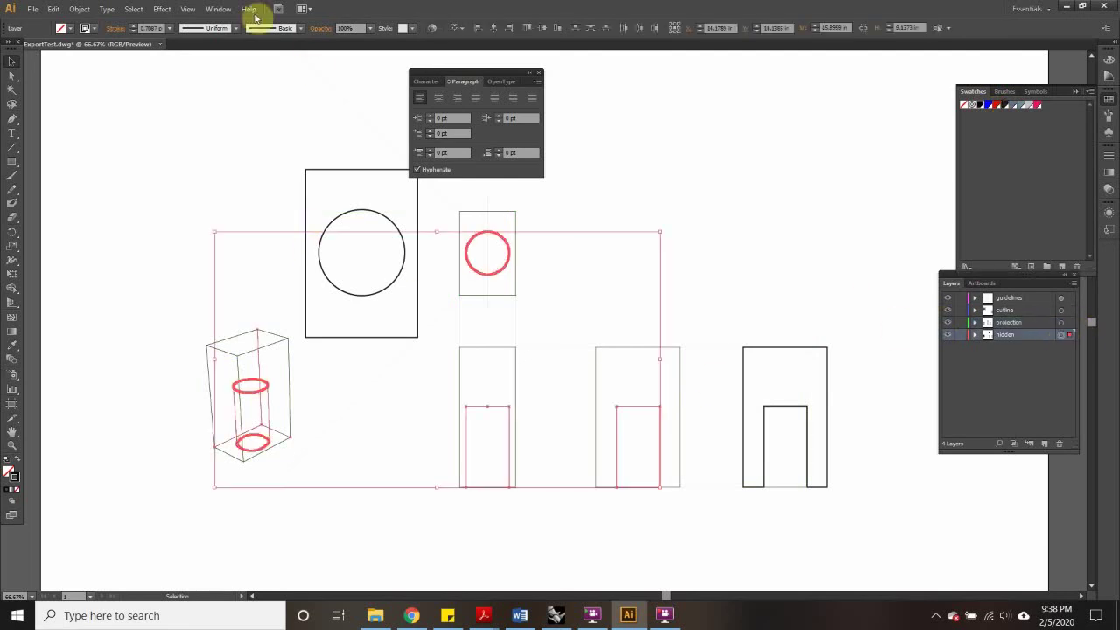
left_click(169, 28)
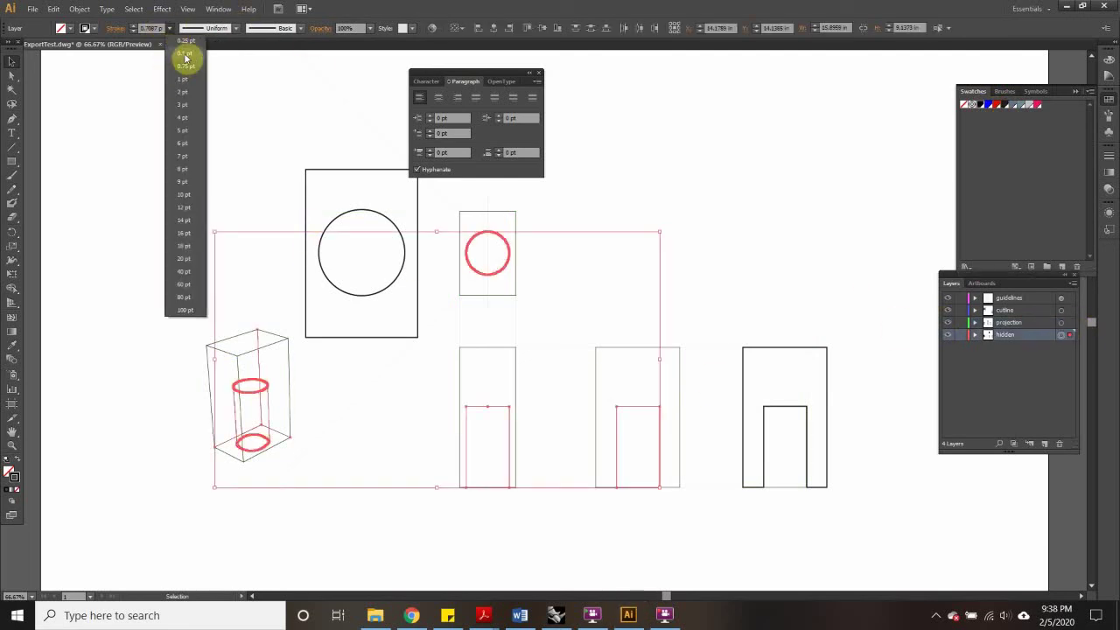
left_click(189, 68)
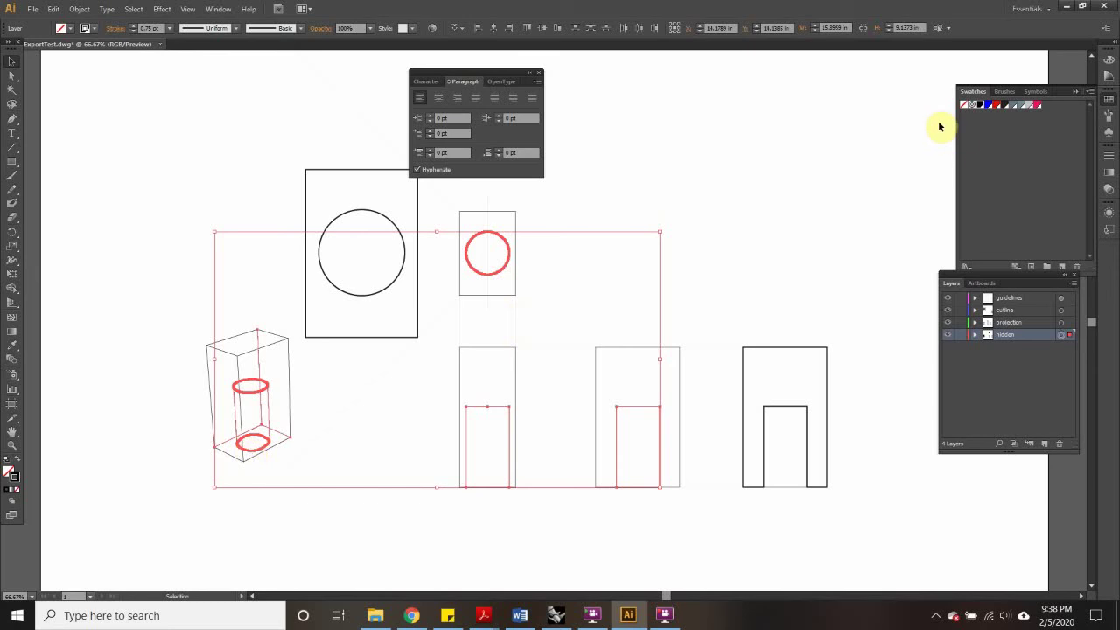
left_click(1108, 159)
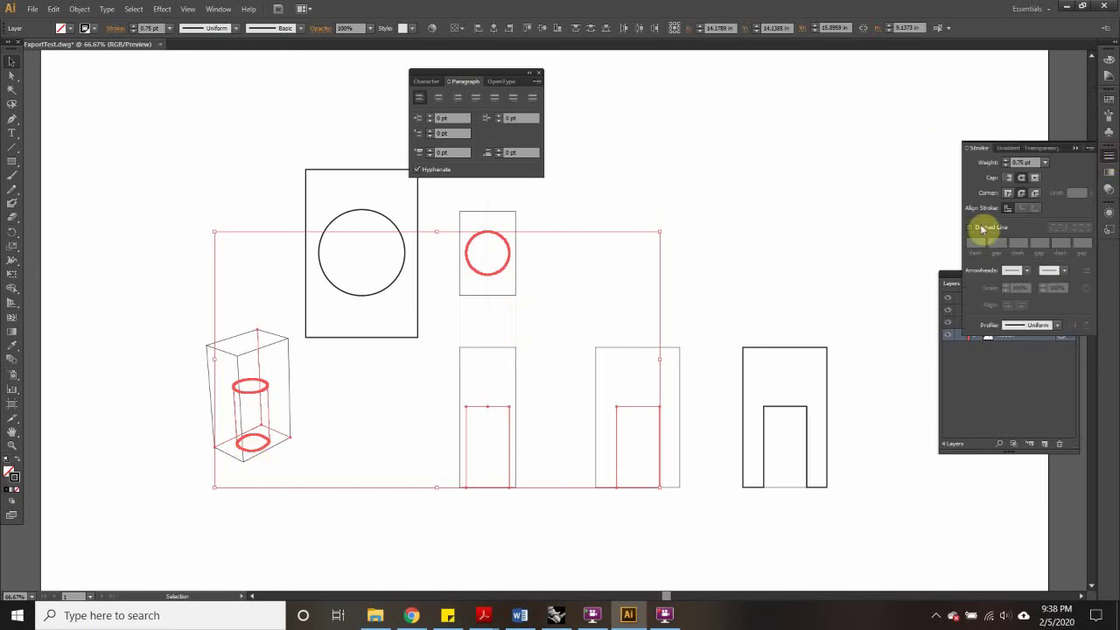
left_click(969, 227)
left_click(974, 243)
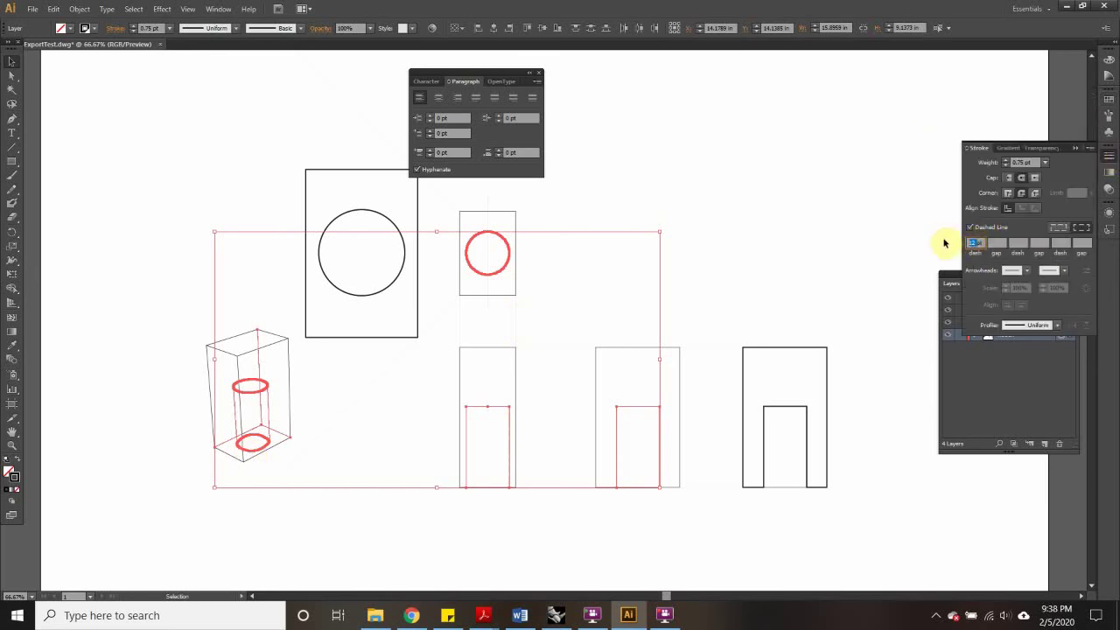
left_click(997, 245)
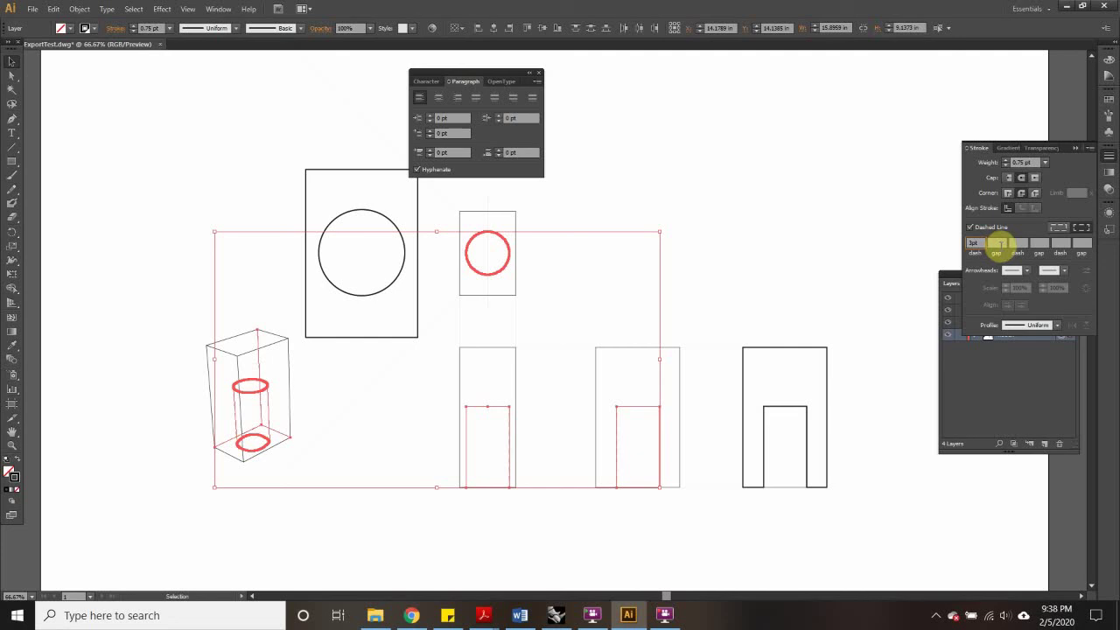
left_click(605, 466)
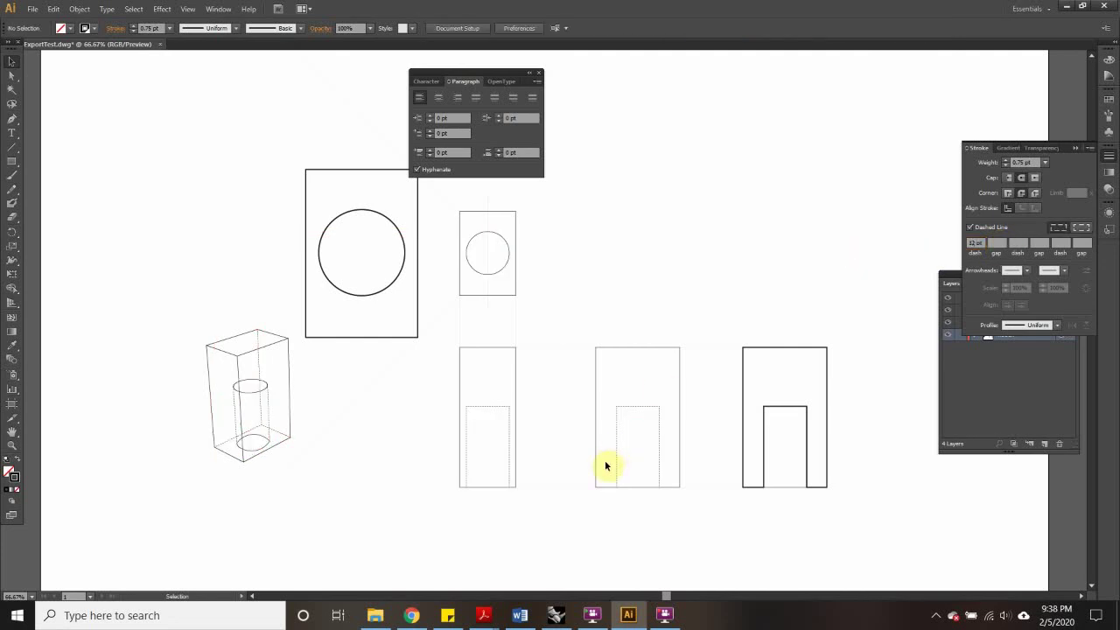
Step: Try a 10 pt gap on the dashed inner rectangle of the middle elevation, and undo the change
key("ctrl+plus")
key("ctrl+plus")
key("ctrl+plus")
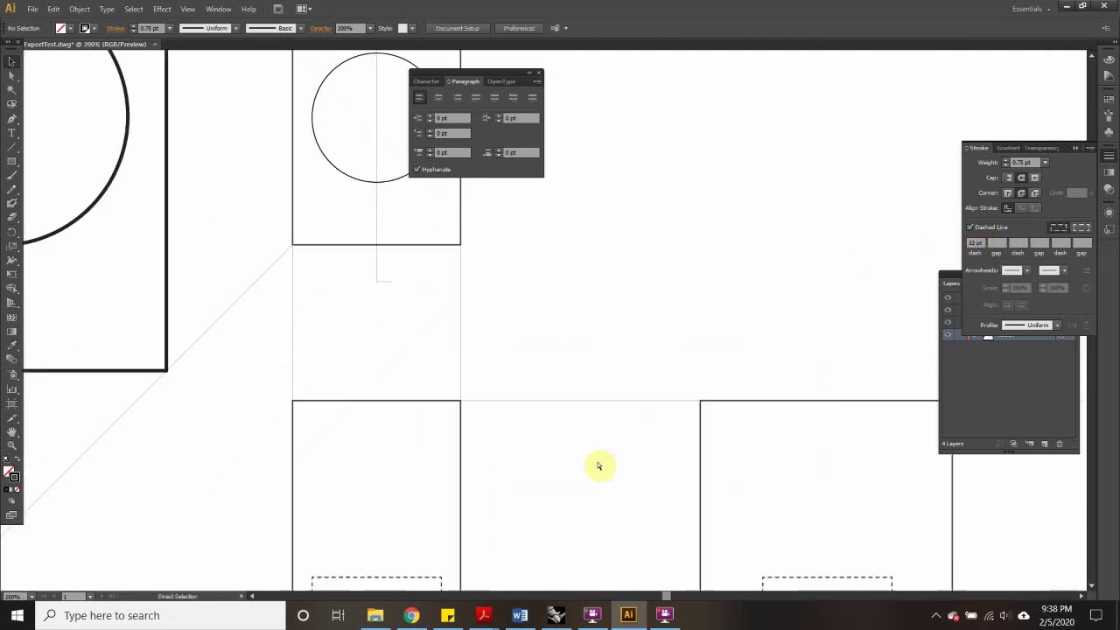
scroll(562, 327, "down", 4)
scroll(565, 330, "down", 5)
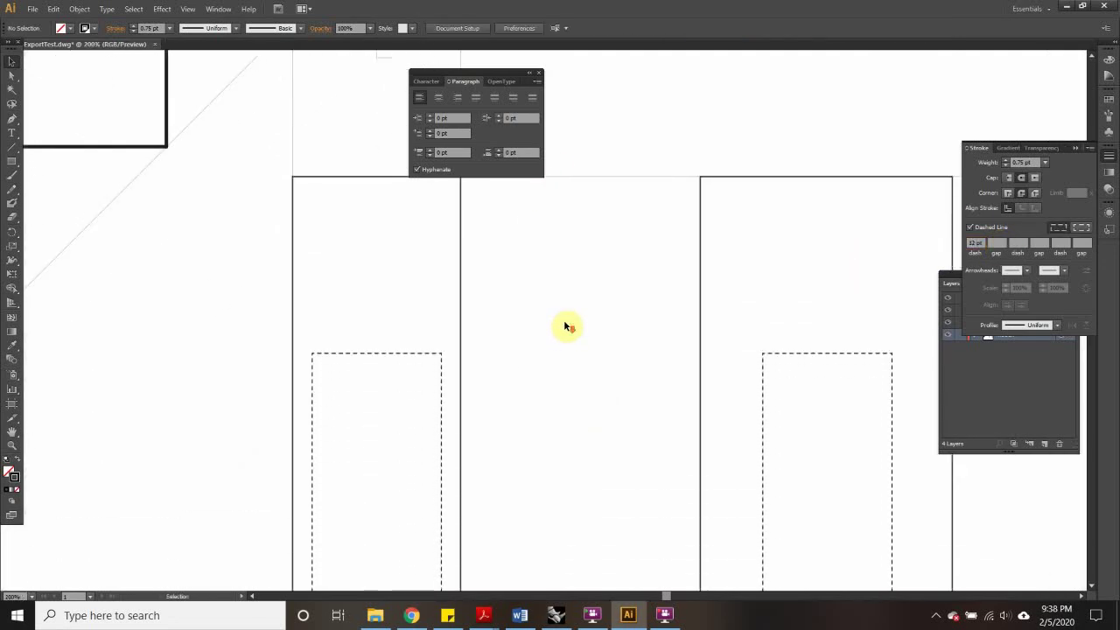
left_click(838, 305)
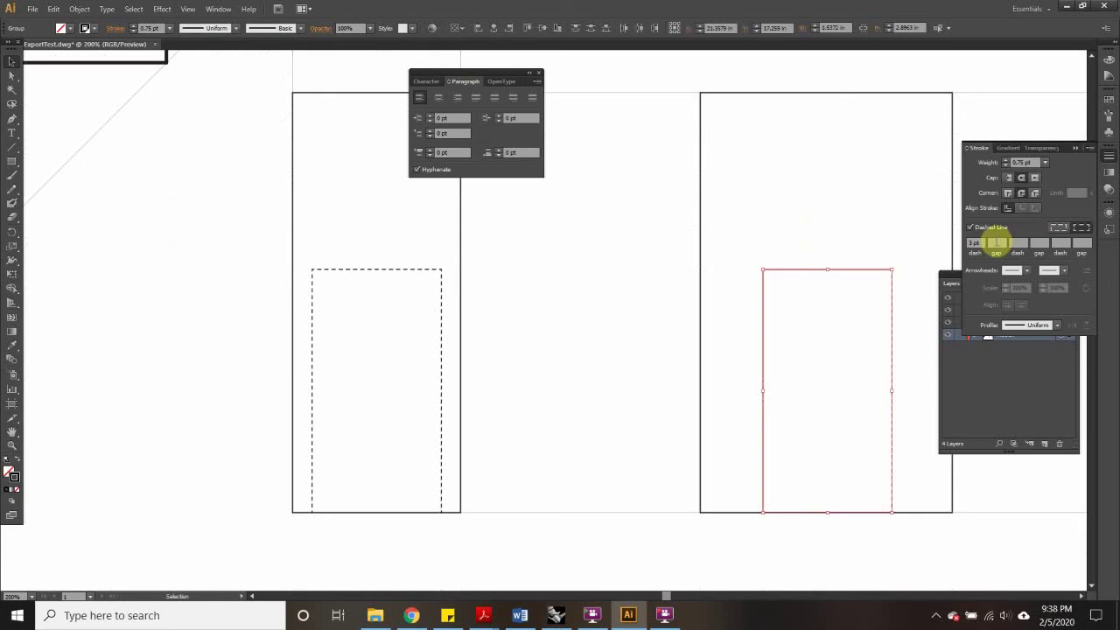
left_click(1000, 242)
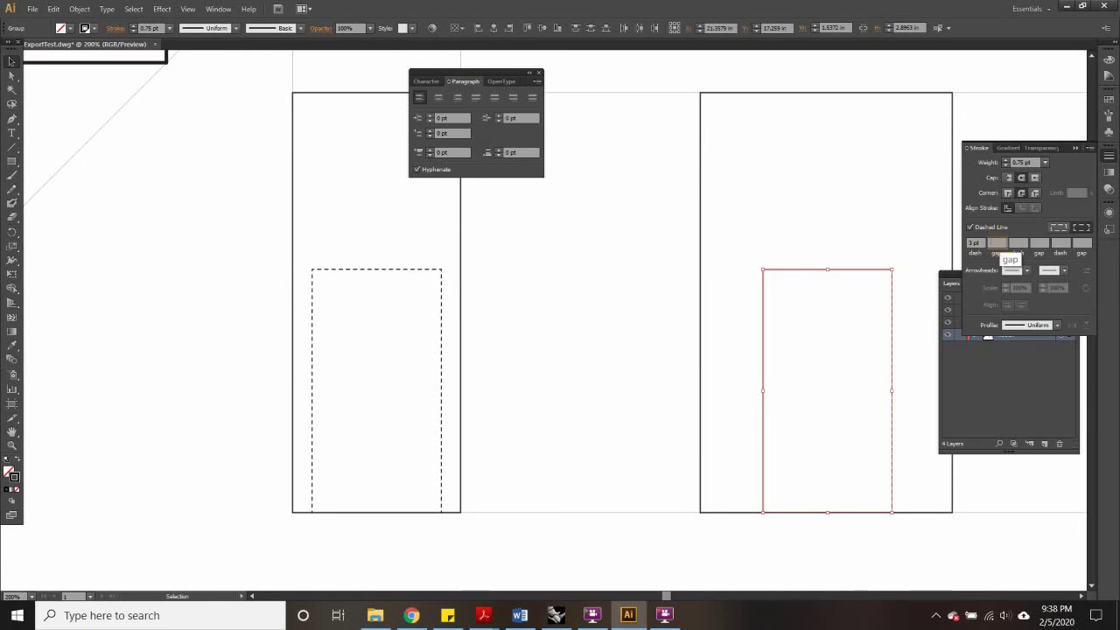
type("10")
left_click(1017, 243)
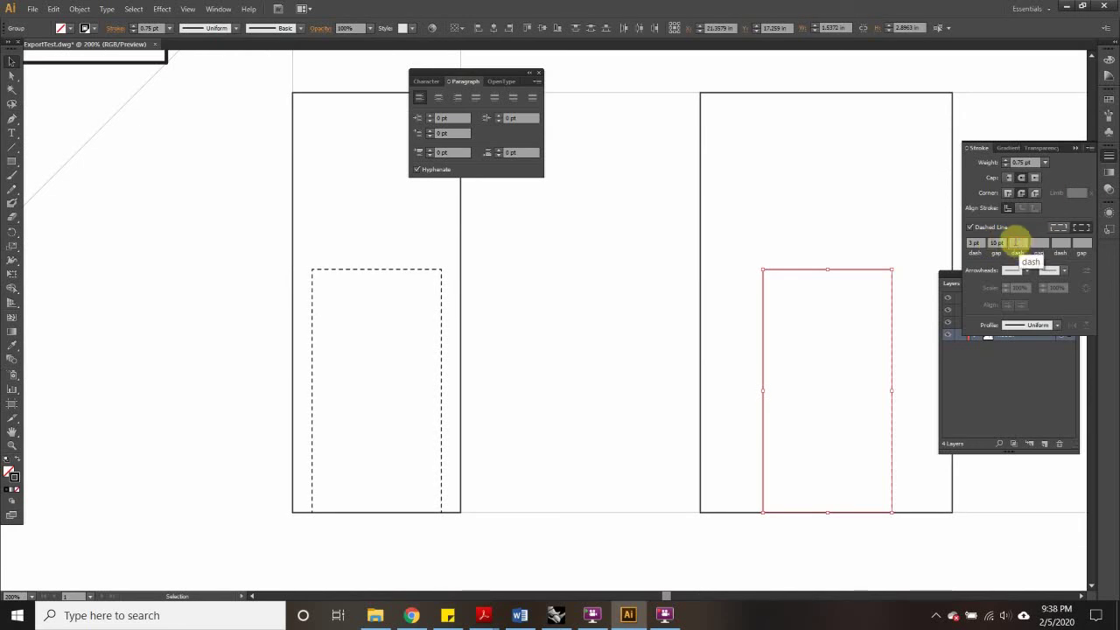
left_click(845, 220)
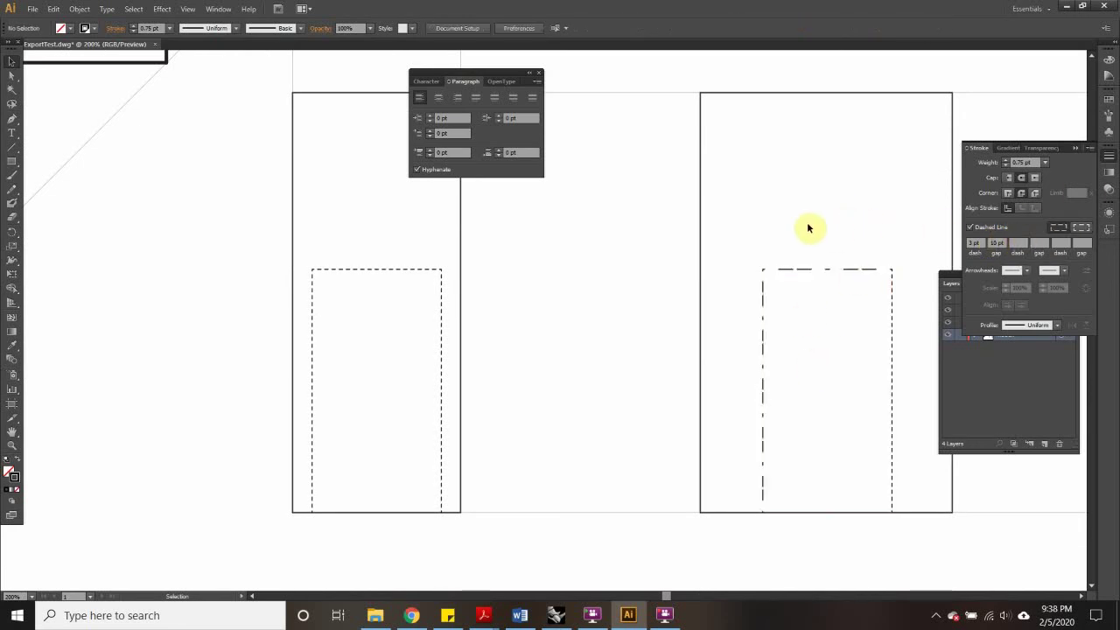
left_click(840, 302)
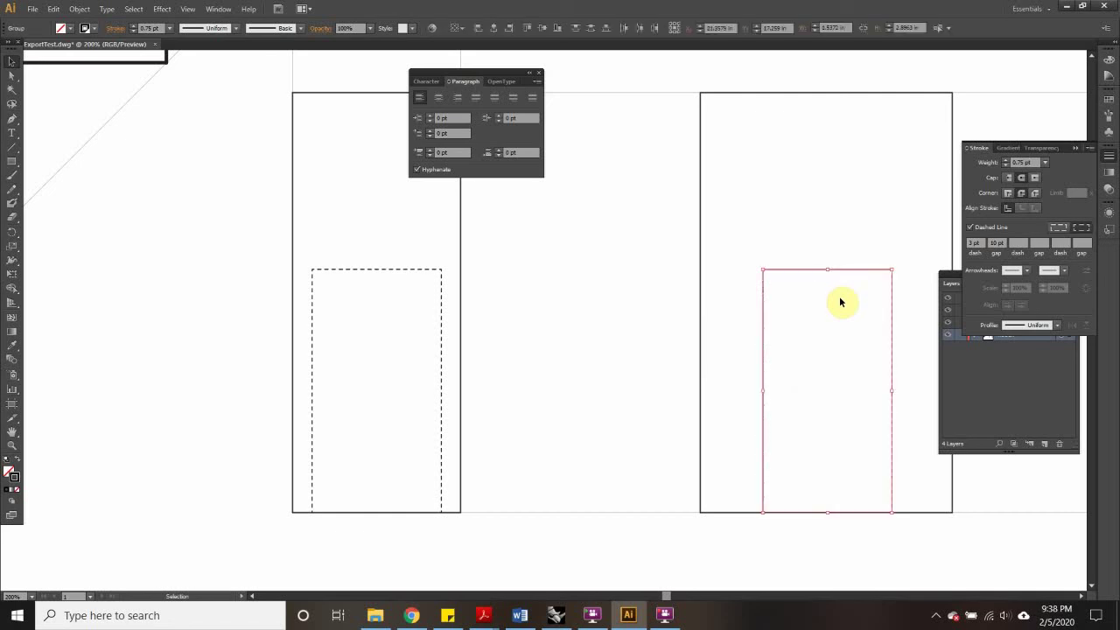
left_click(868, 217)
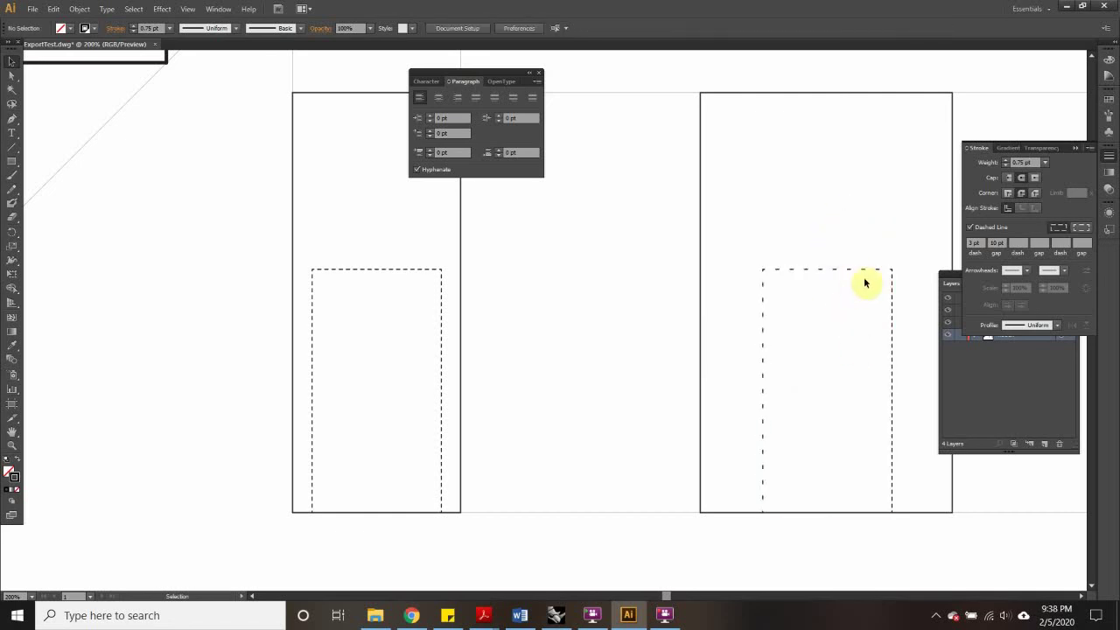
key("ctrl+a")
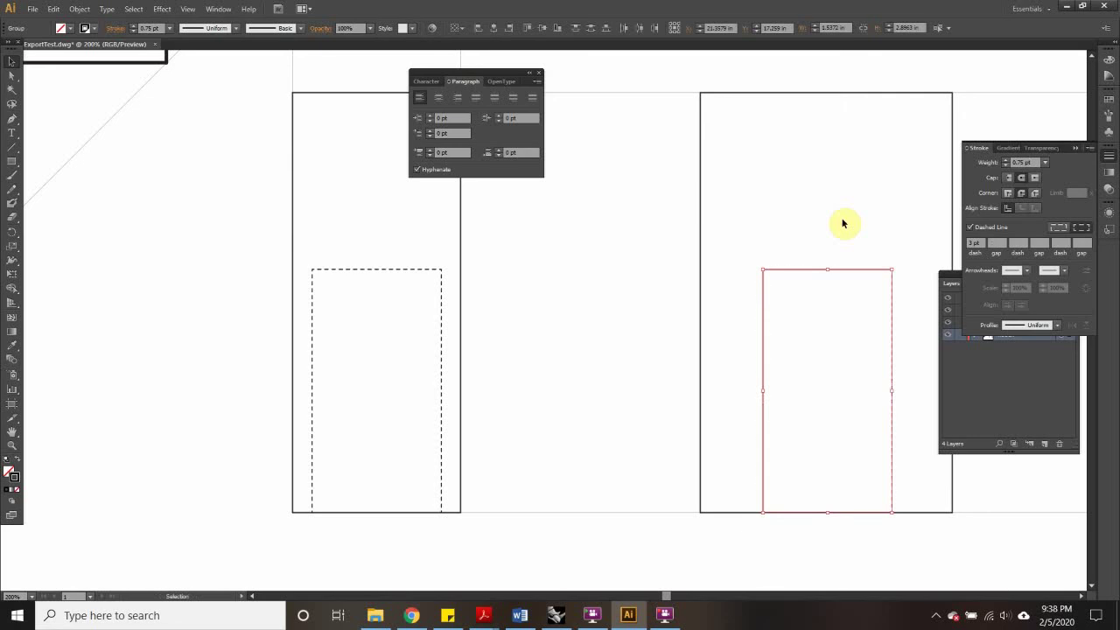
left_click(842, 222)
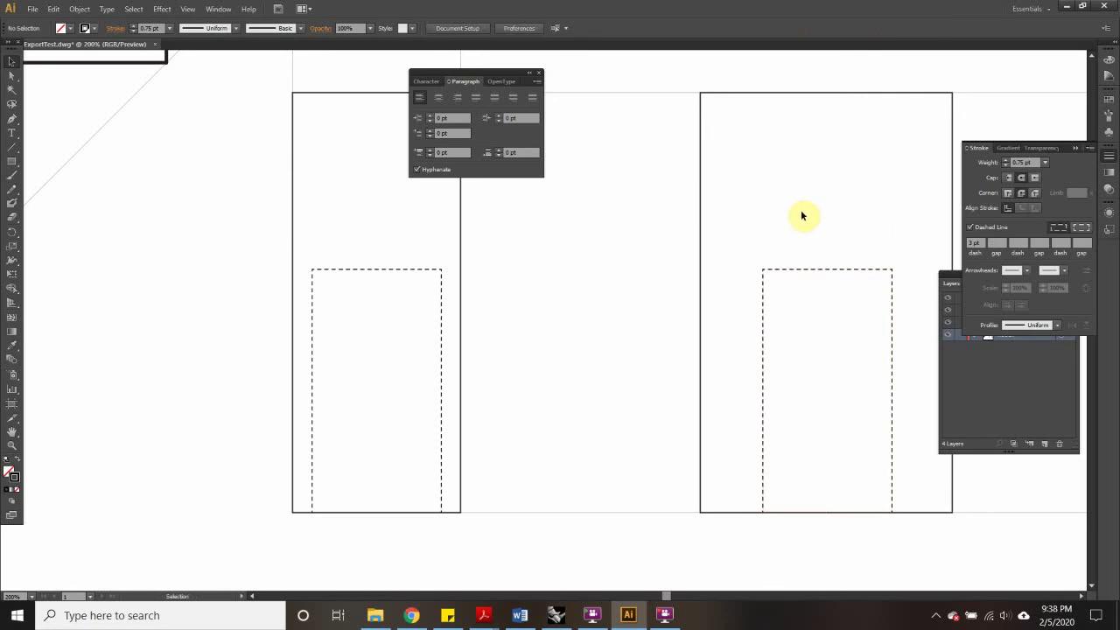
Step: Examine the line styles across the whole sheet and the section line crossing the small plan view
key("ctrl+minus")
key("ctrl+minus")
key("ctrl+minus")
key("ctrl+minus")
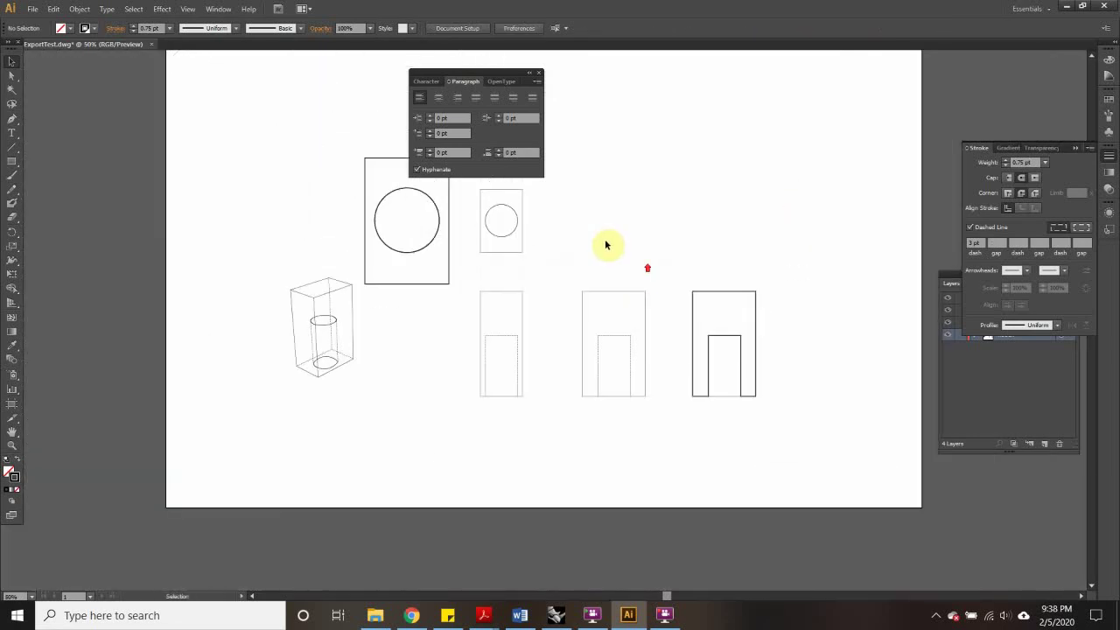
scroll(599, 263, "up", 3)
scroll(476, 331, "down", 1)
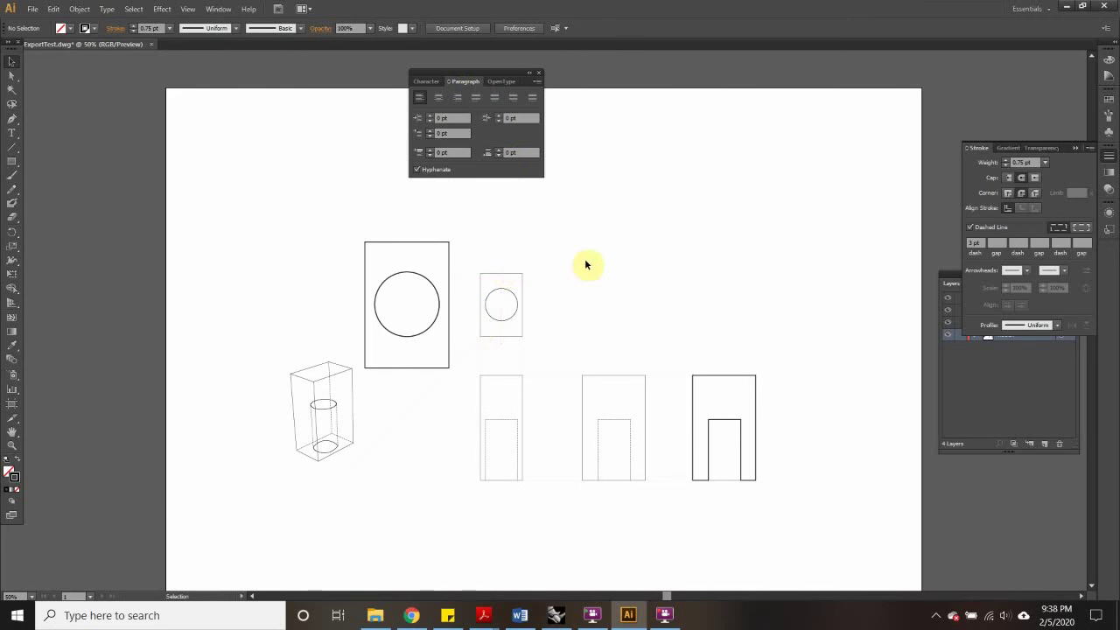
scroll(482, 294, "up", 1)
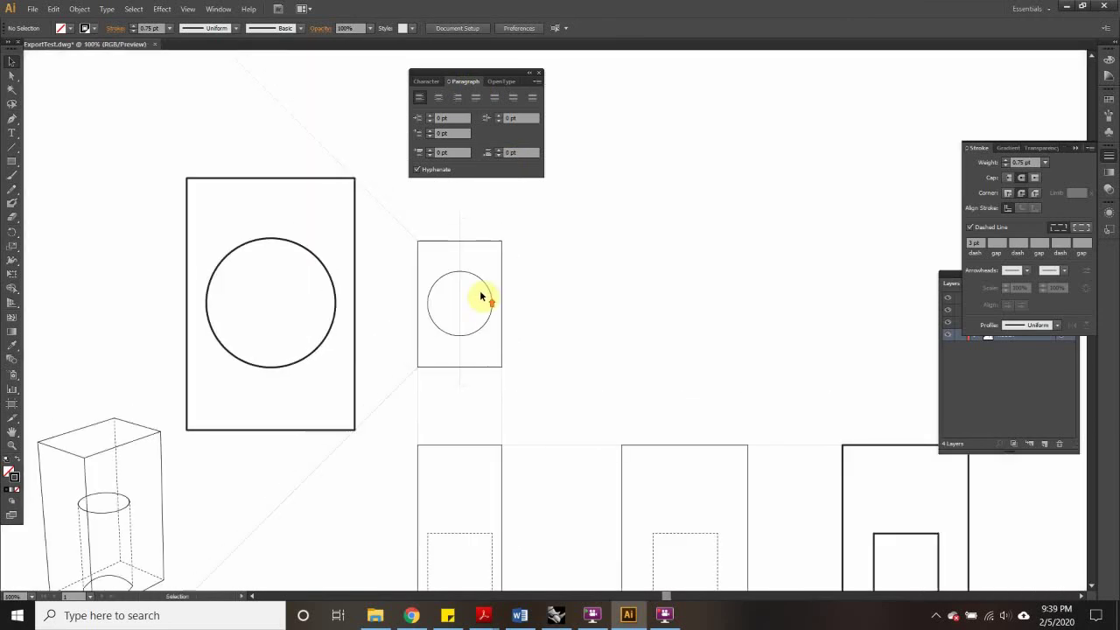
left_click(452, 233)
left_click(477, 405)
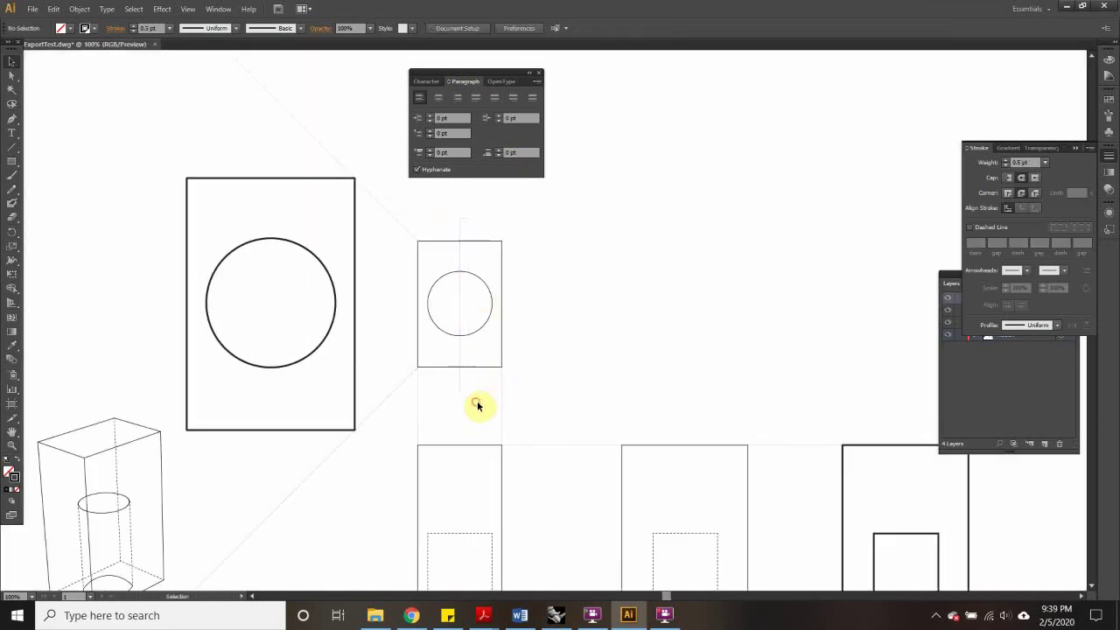
left_click_drag(447, 390, 448, 388)
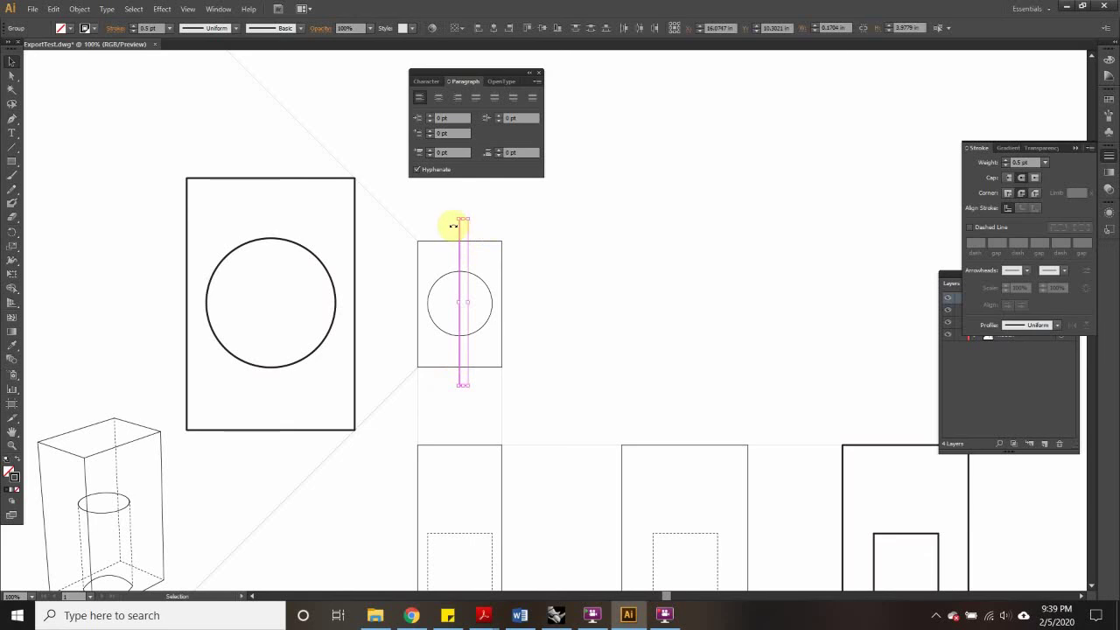
left_click(554, 216)
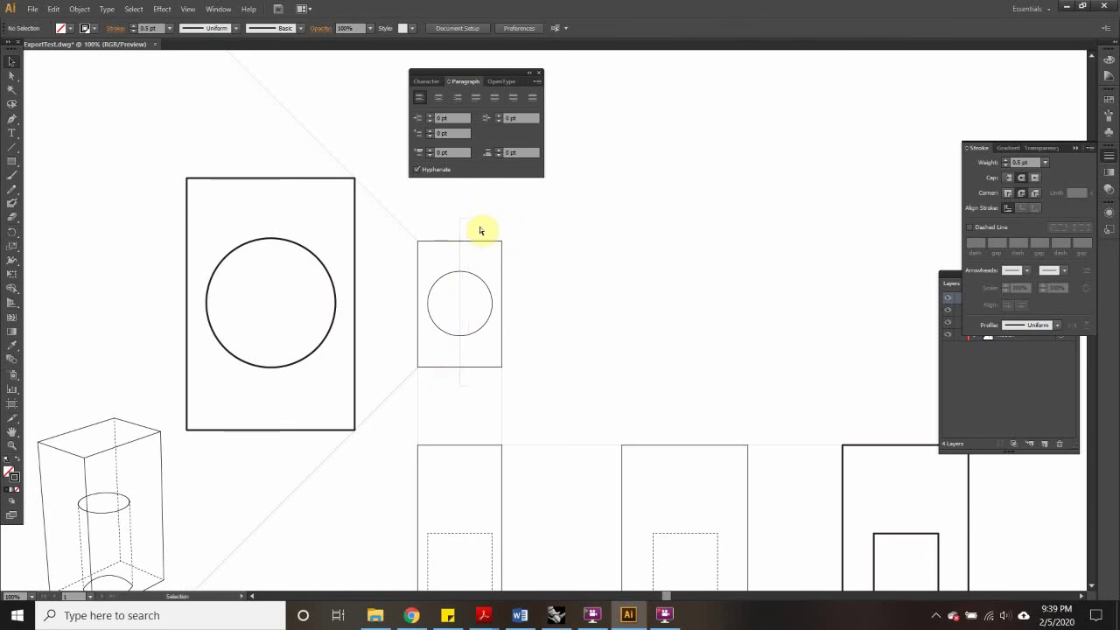
Step: Undo the hidden lines' dash change and redo it
key("ctrl+a")
left_click(539, 219)
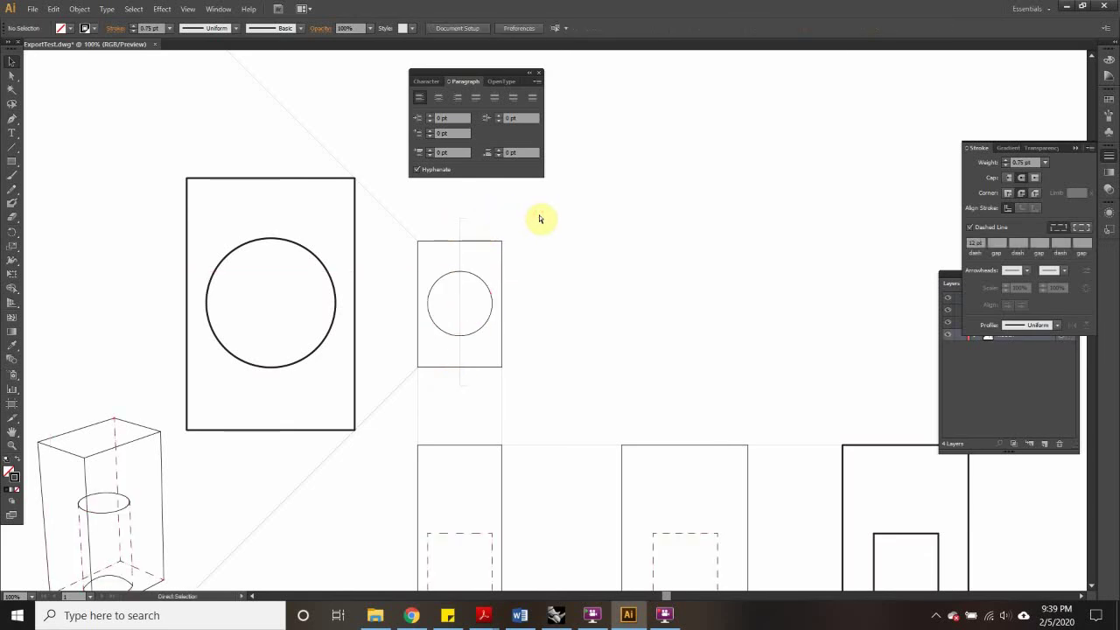
left_click(33, 8)
left_click(50, 9)
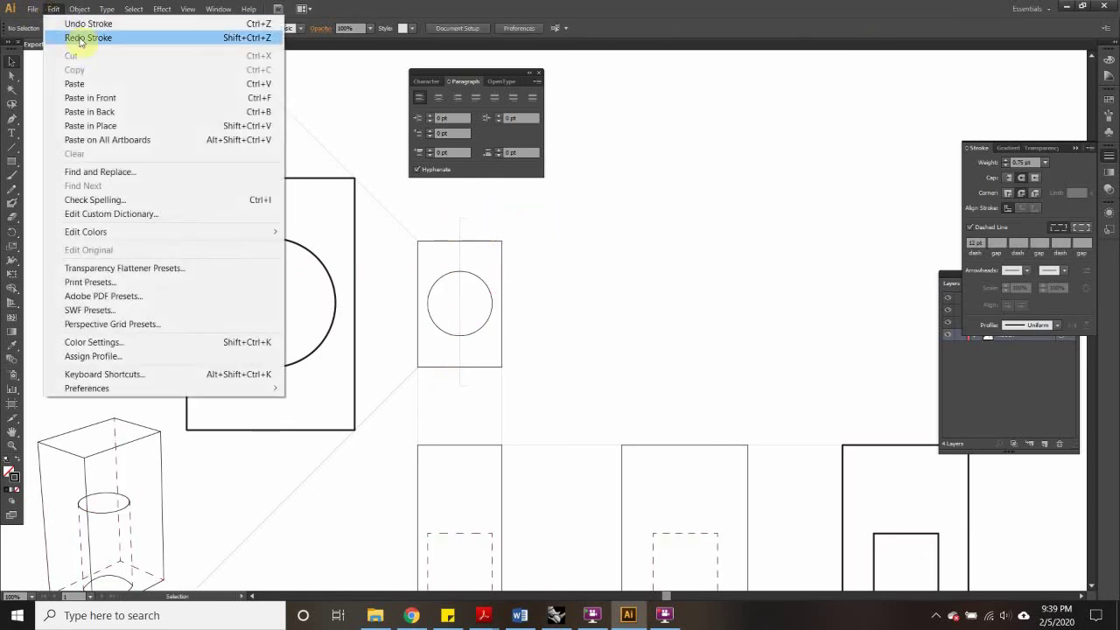
left_click(83, 37)
left_click(631, 343)
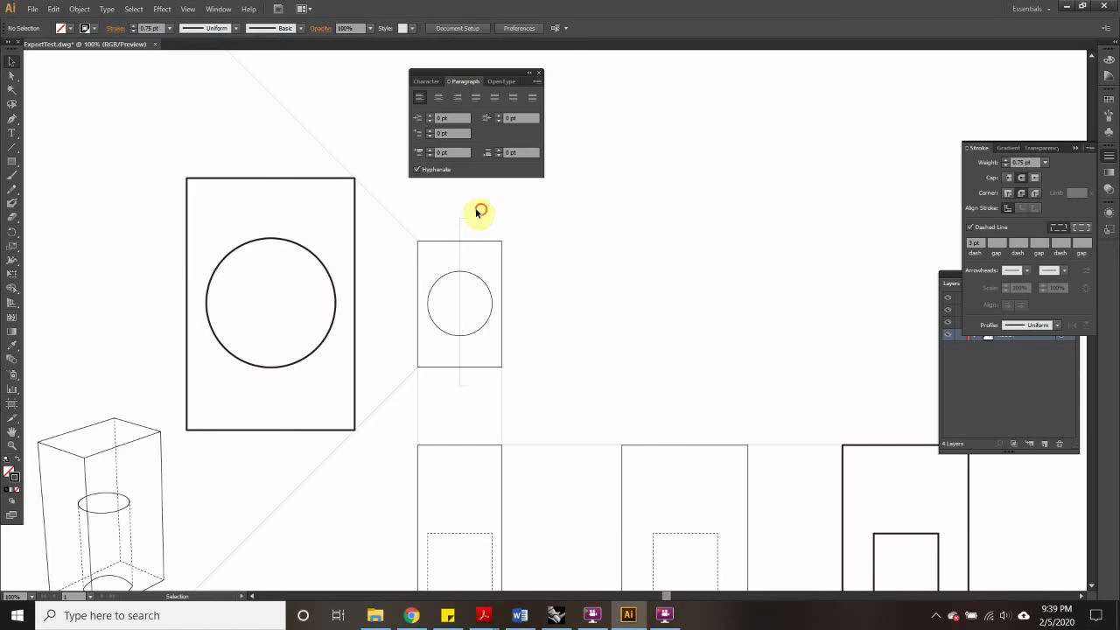
Step: Add a new layer above guidelines and move the vertical section line crossing the small plan view onto it
left_click_drag(478, 213, 450, 229)
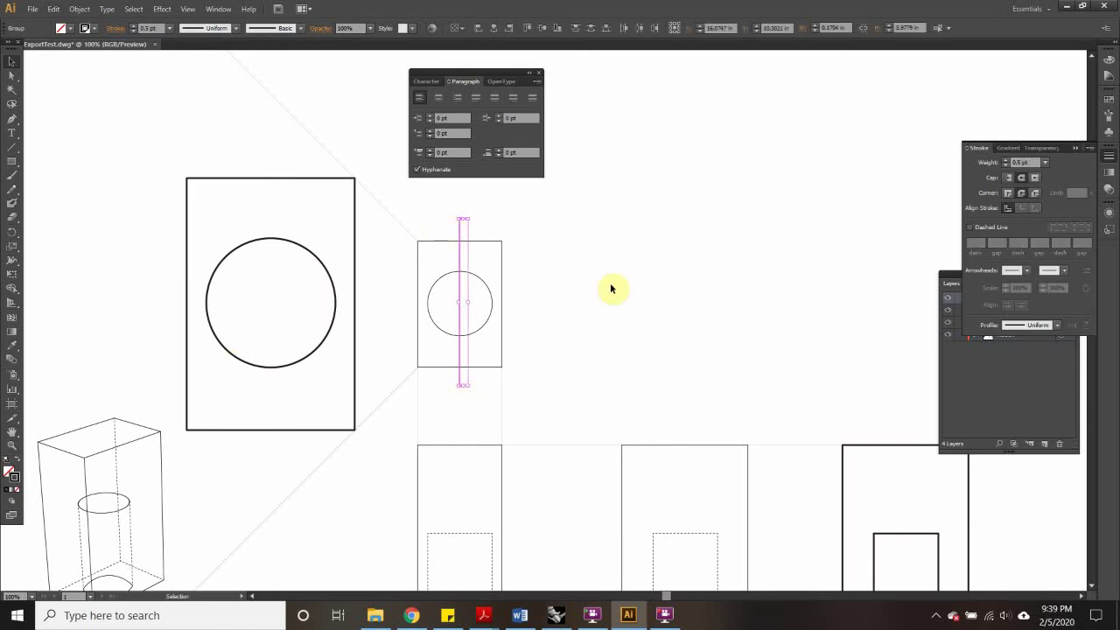
left_click(1019, 392)
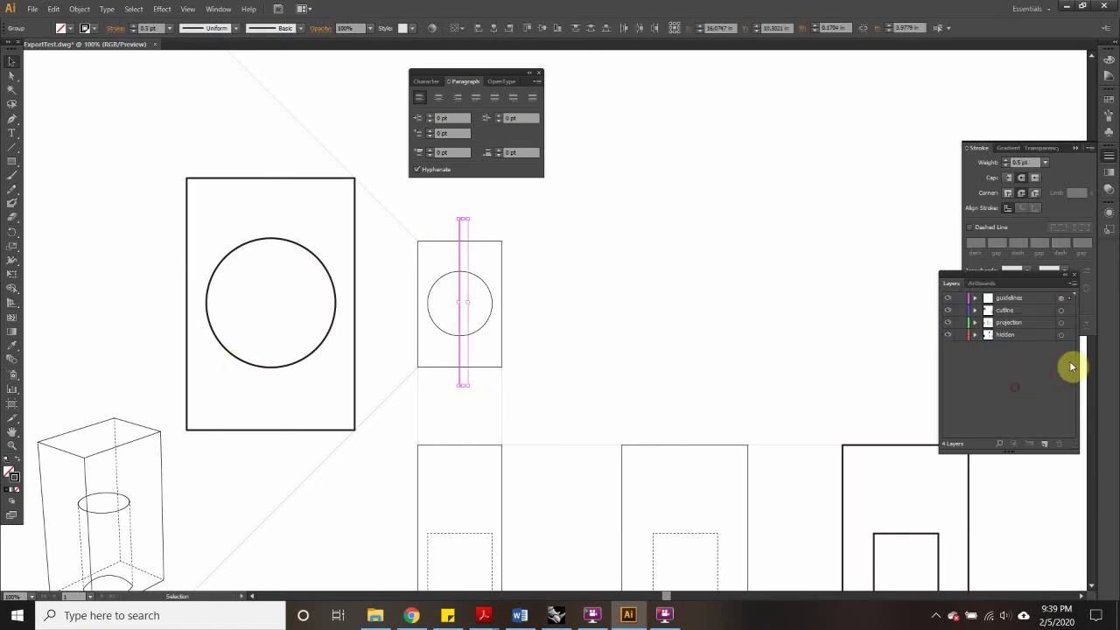
left_click(1046, 446)
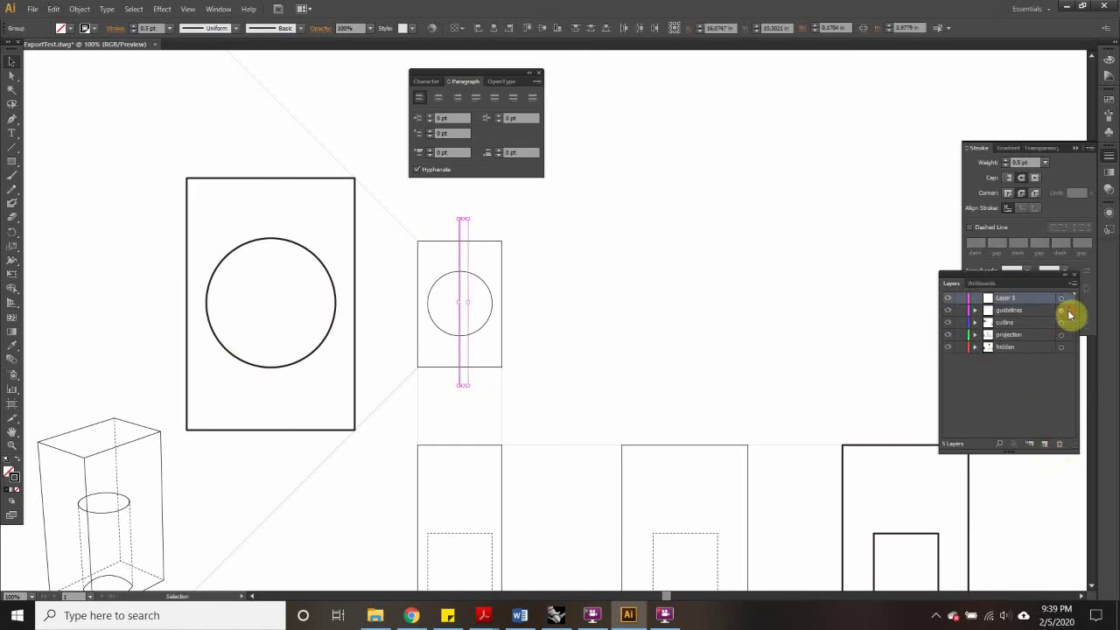
left_click_drag(1069, 314, 1071, 304)
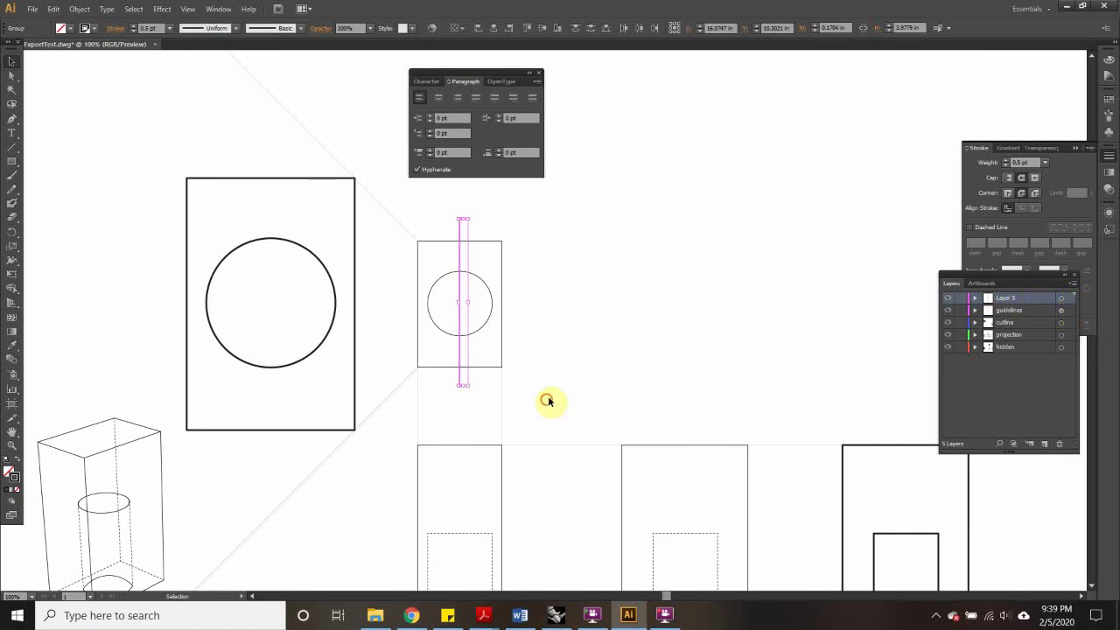
Step: Give the section line on the new layer the crimson-pink swatch as stroke colour and a 0.75 pt stroke weight
left_click(465, 385)
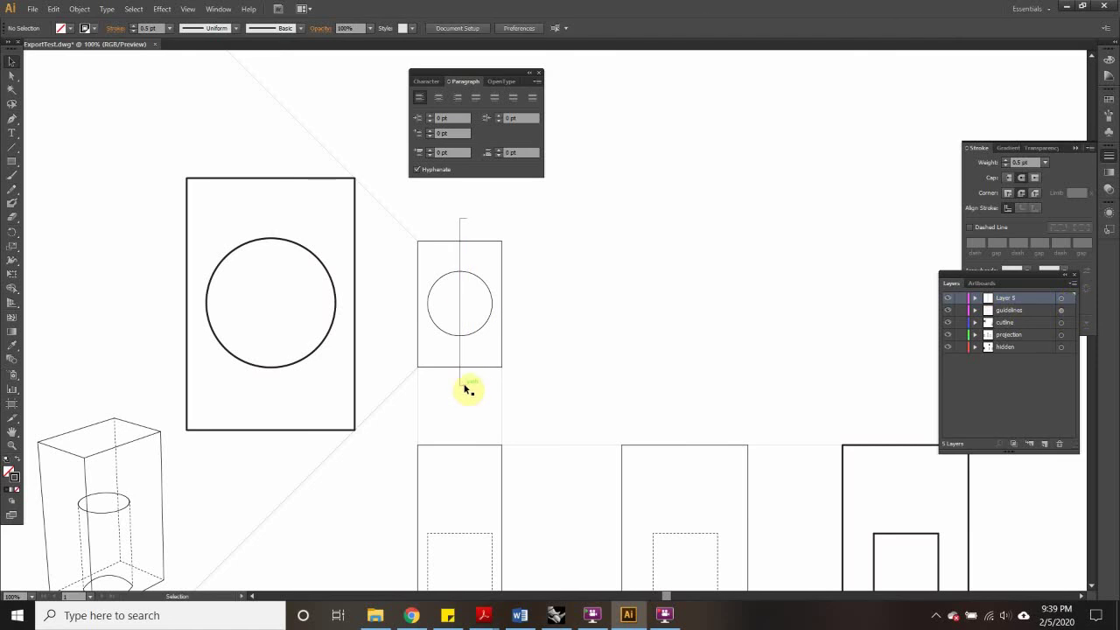
left_click_drag(1069, 312, 1071, 304)
left_click(1062, 299)
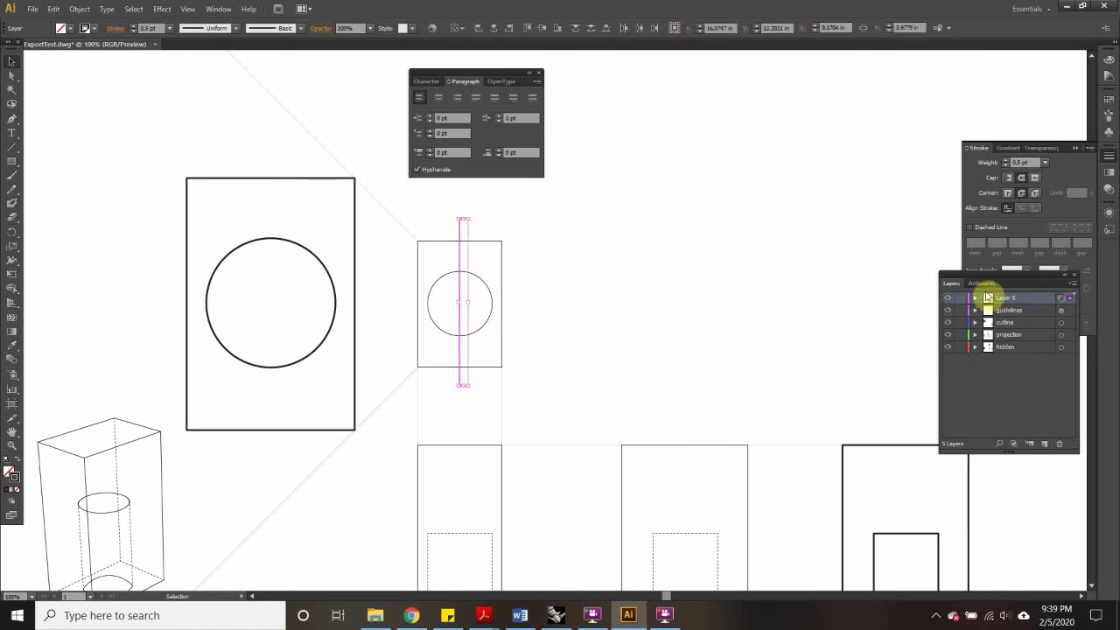
left_click(1109, 102)
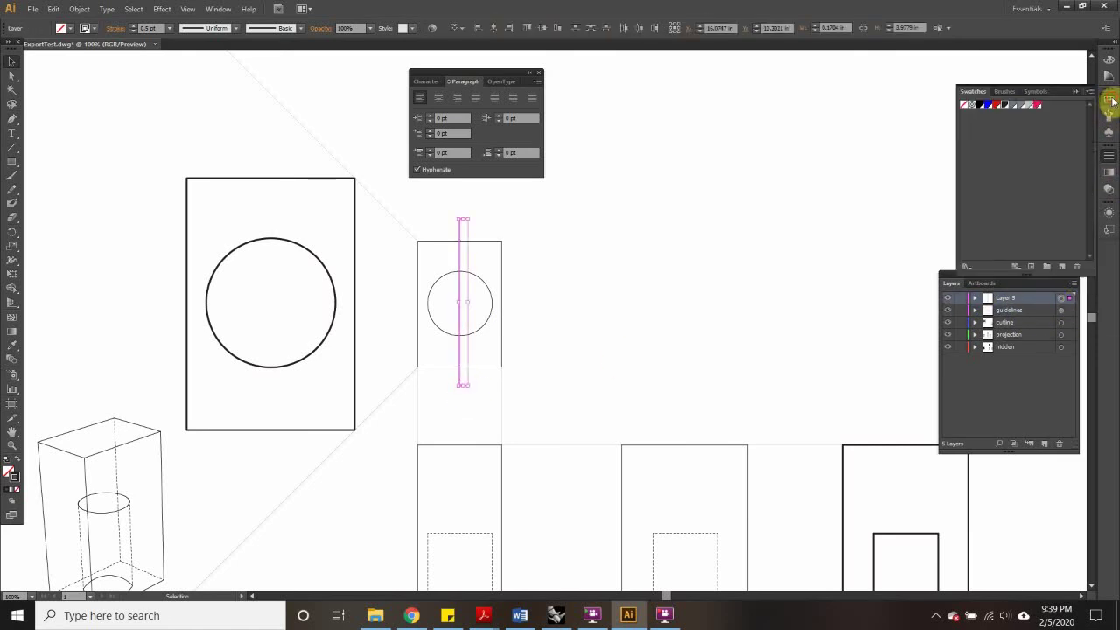
left_click(1038, 106)
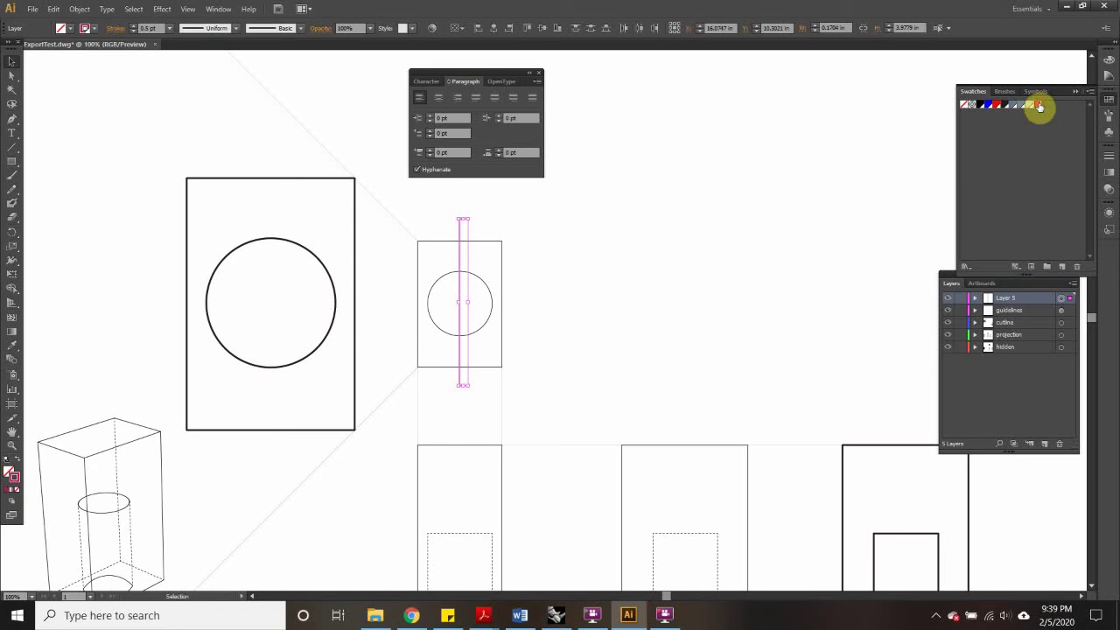
left_click(170, 28)
left_click(184, 67)
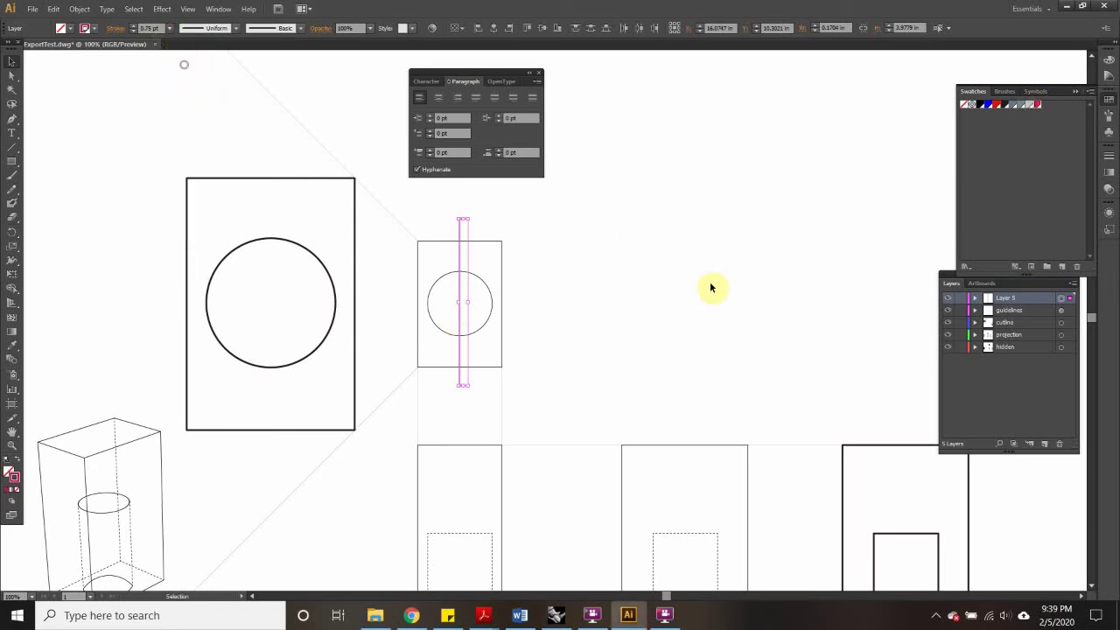
left_click(633, 295)
Step: Add the Arrow 10 end arrowhead to the two short ticks at the ends of the section line
left_click(464, 224)
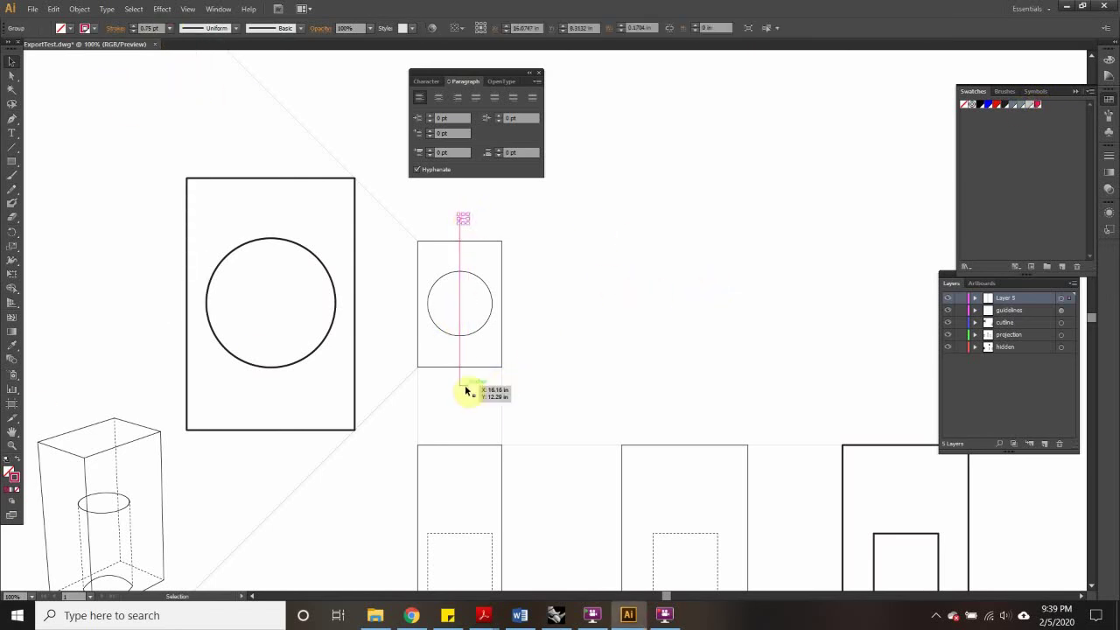
left_click_drag(466, 391, 464, 387)
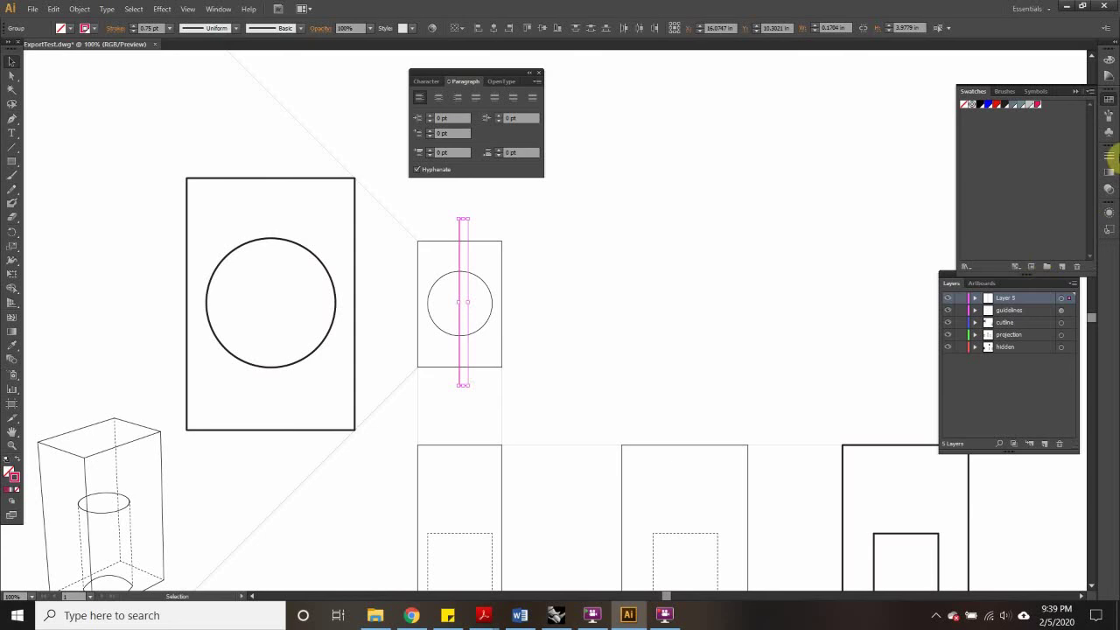
left_click(1104, 156)
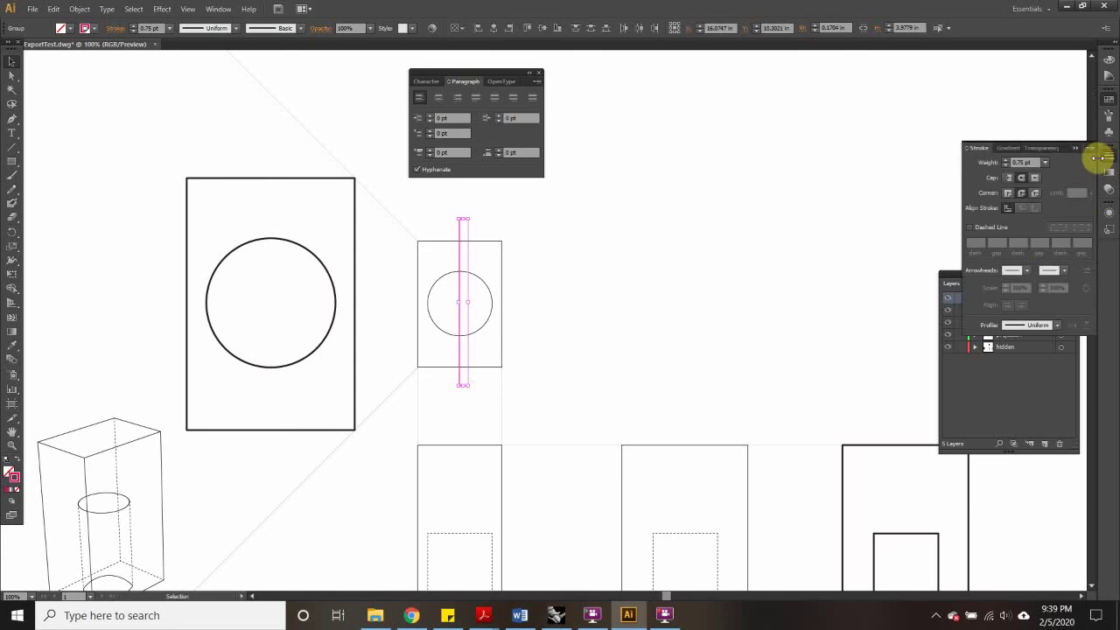
left_click(1066, 275)
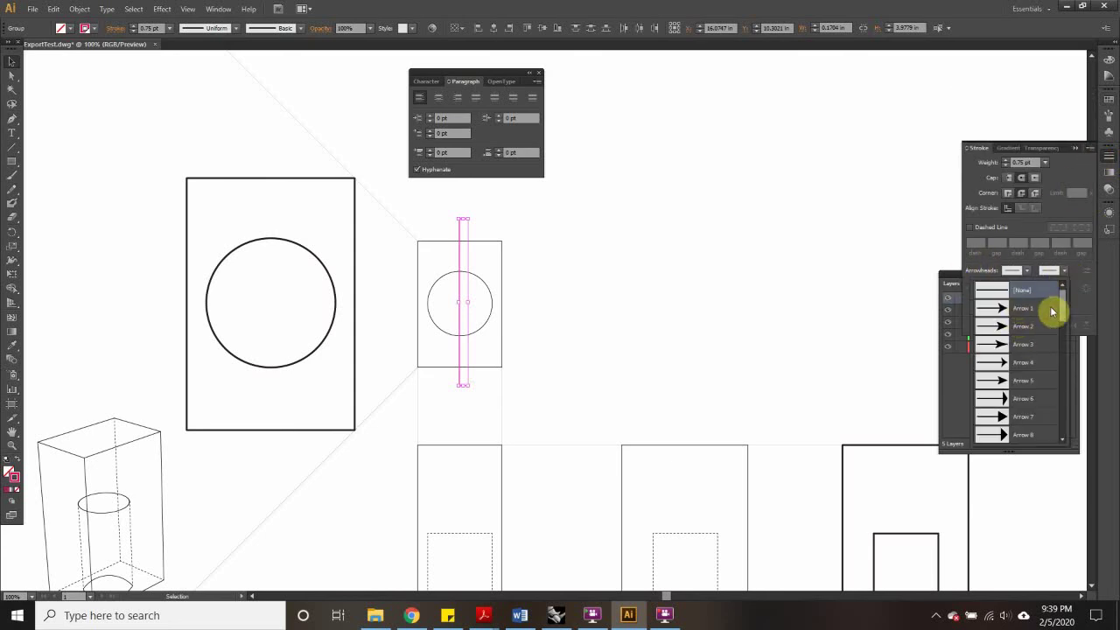
scroll(1059, 310, "down", 2)
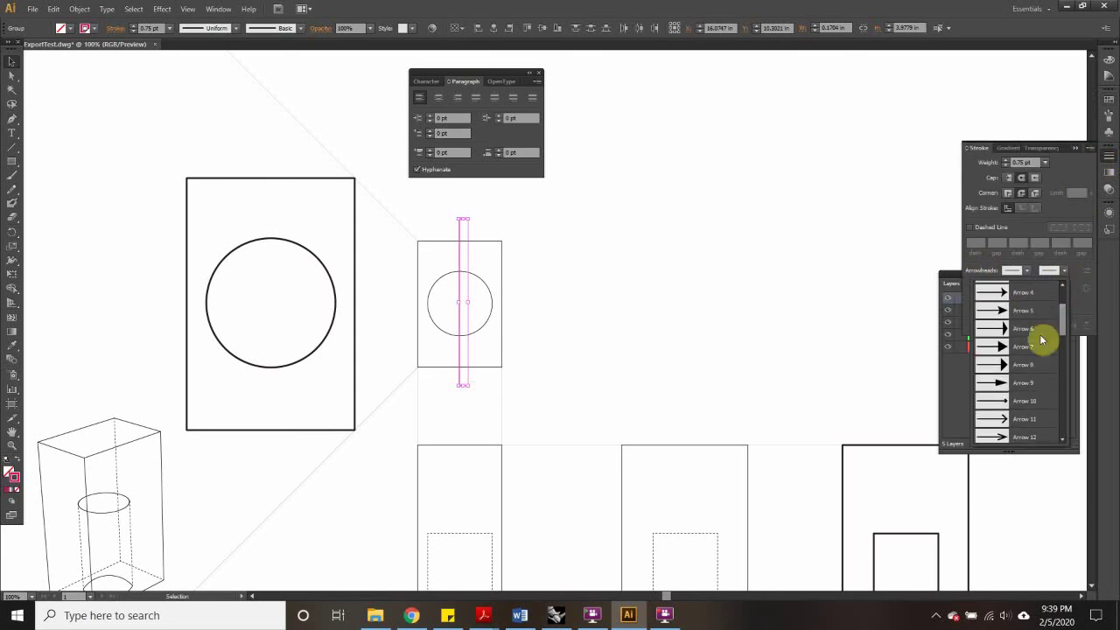
left_click(1000, 400)
left_click(592, 291)
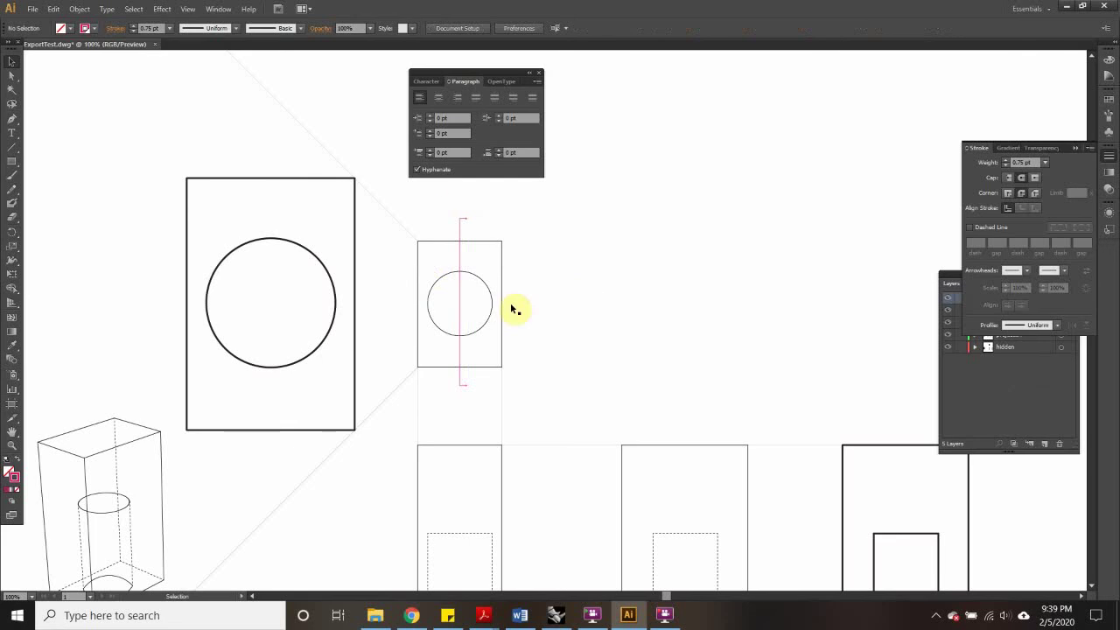
Step: Enlarge the end arrowheads on both end ticks of the section line
key("ctrl+equal")
key("ctrl+equal")
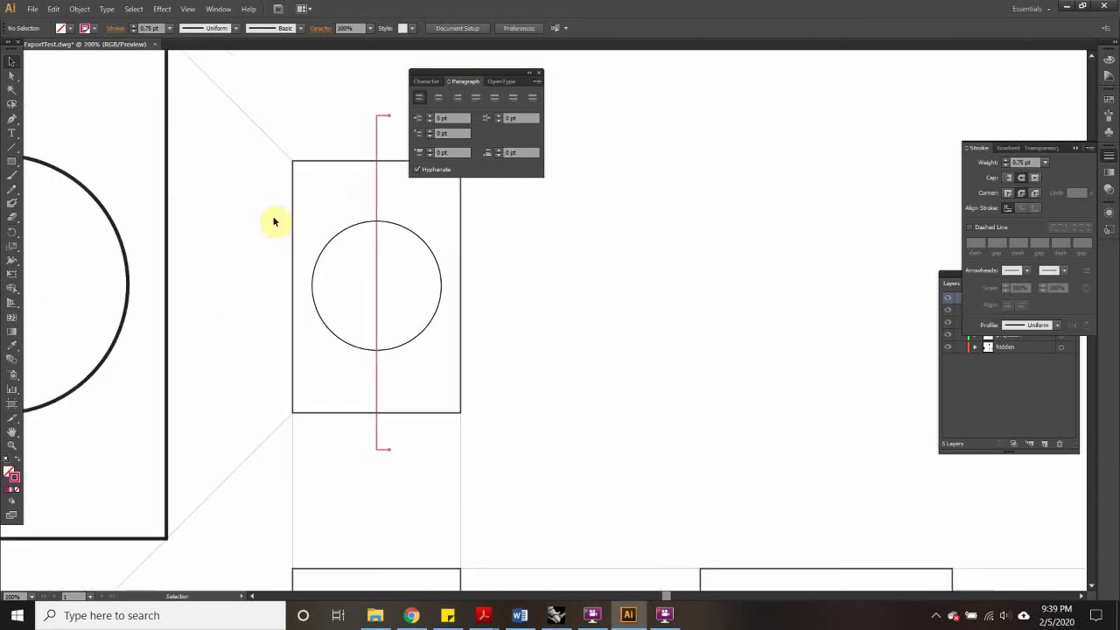
scroll(411, 297, "up", 1)
left_click(385, 129)
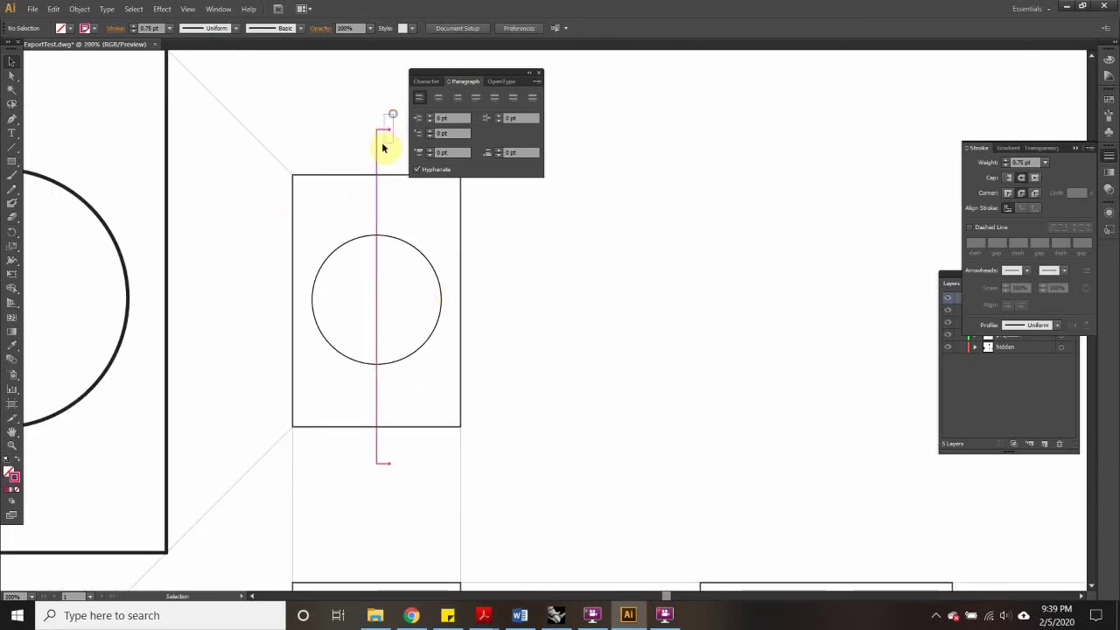
left_click(383, 459, "shift")
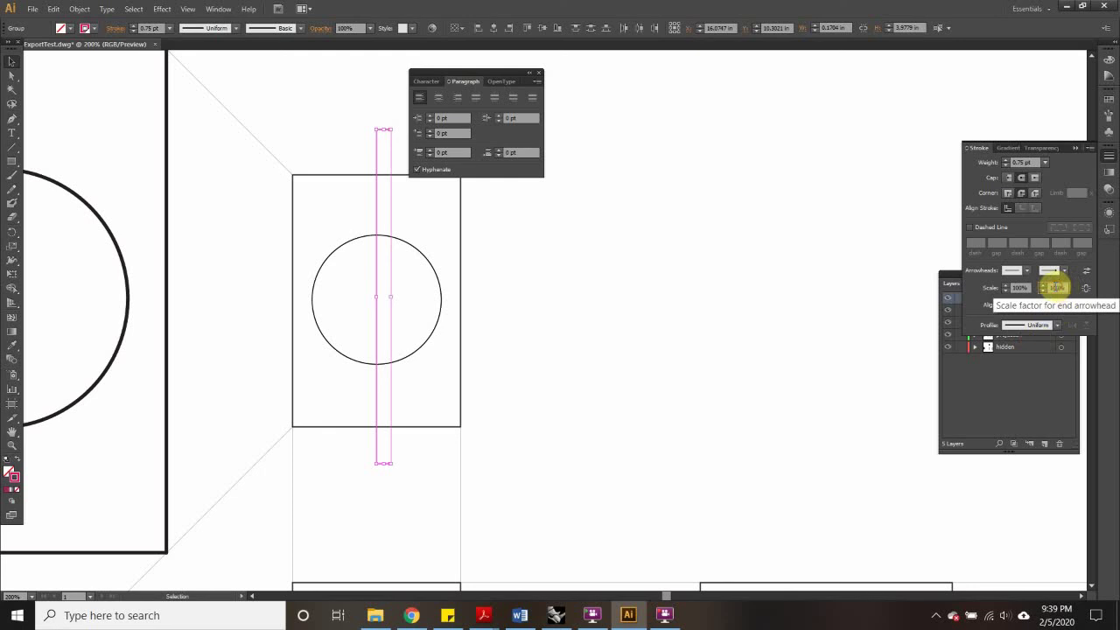
left_click(1056, 288)
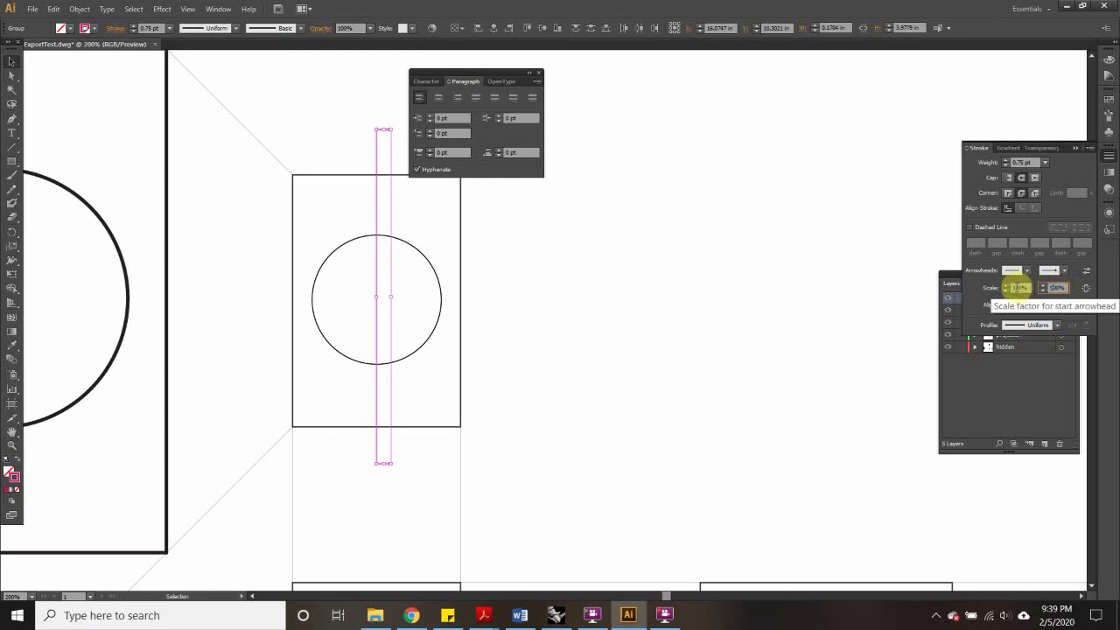
left_click(555, 330)
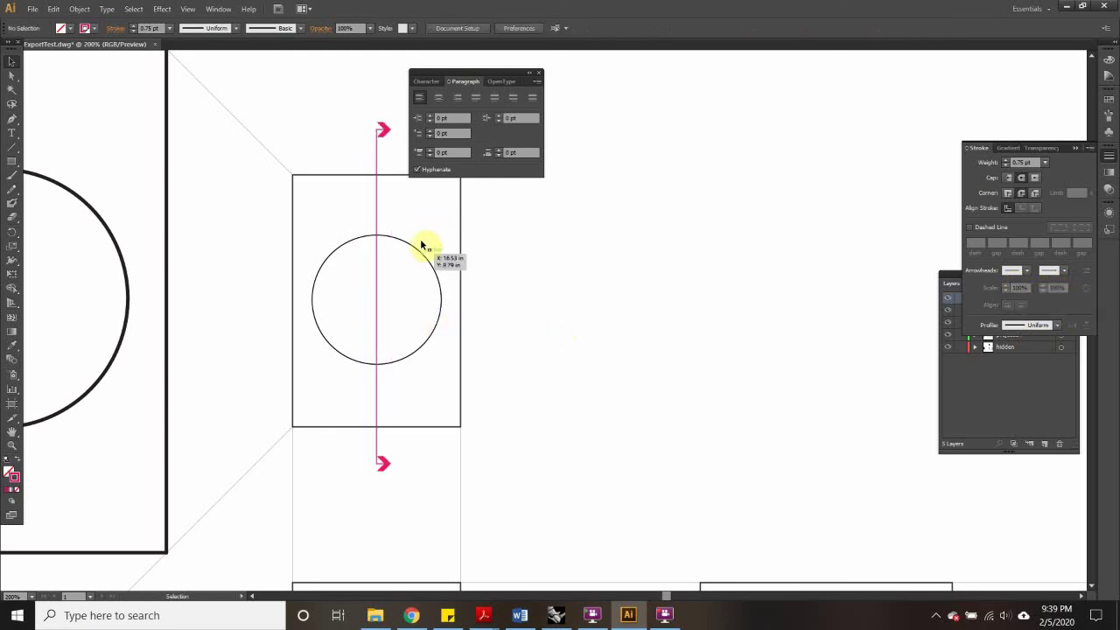
scroll(482, 445, "up", 1)
scroll(485, 419, "down", 1)
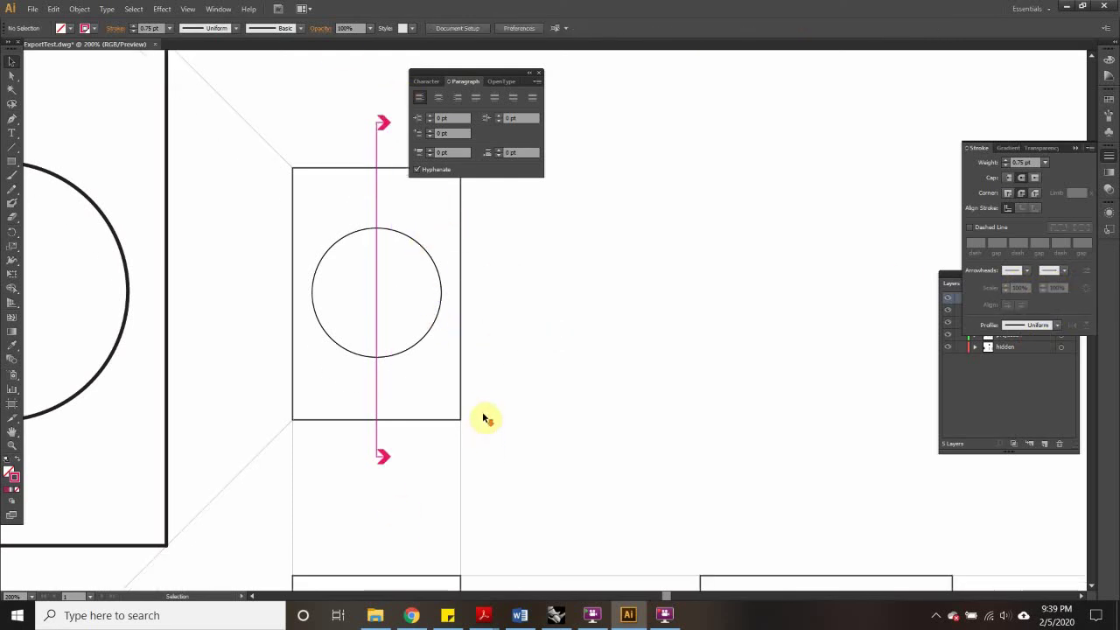
key("ctrl+minus")
key("ctrl+minus")
key("ctrl+minus")
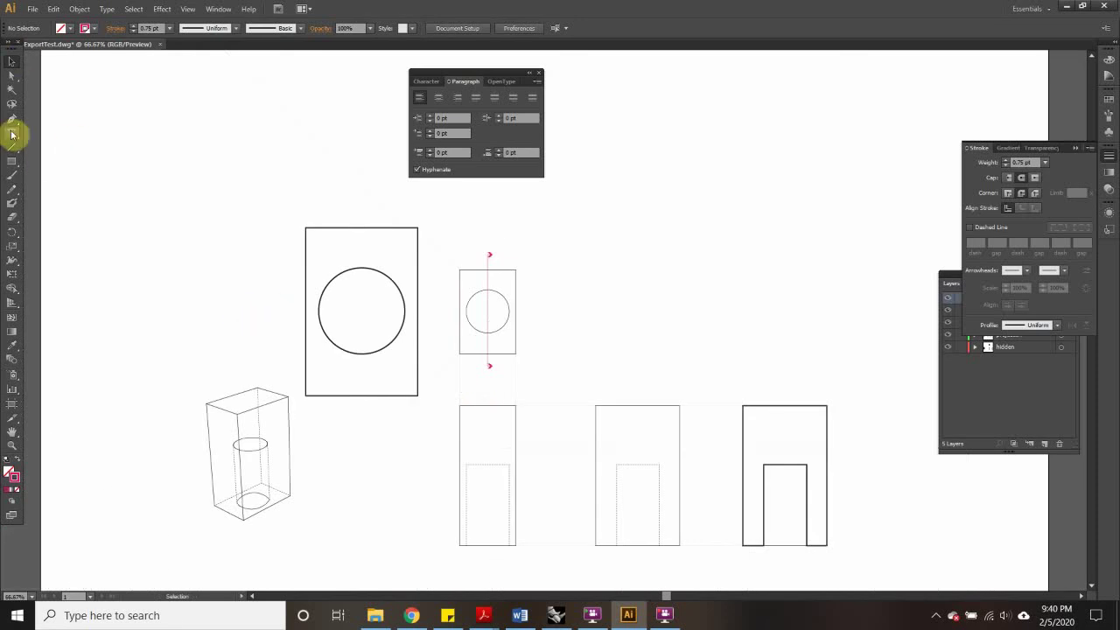
Step: Add a new top layer named "text" and rename the section line's layer as "section cut"
left_click(1028, 393)
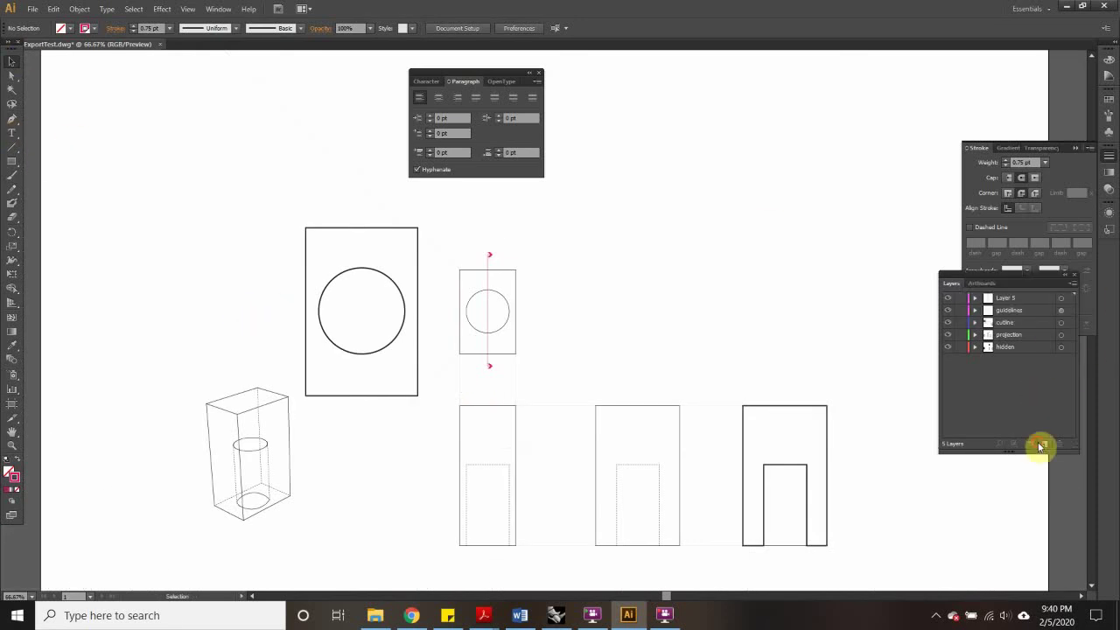
left_click(1041, 445)
double_click(1006, 297)
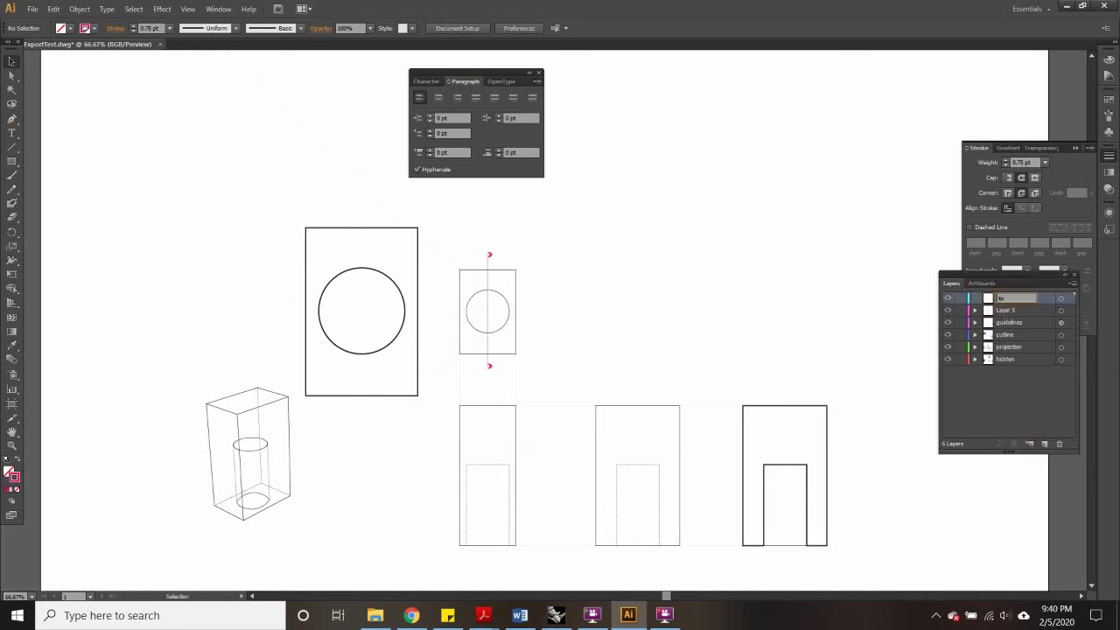
type("text")
key("Return")
double_click(1015, 309)
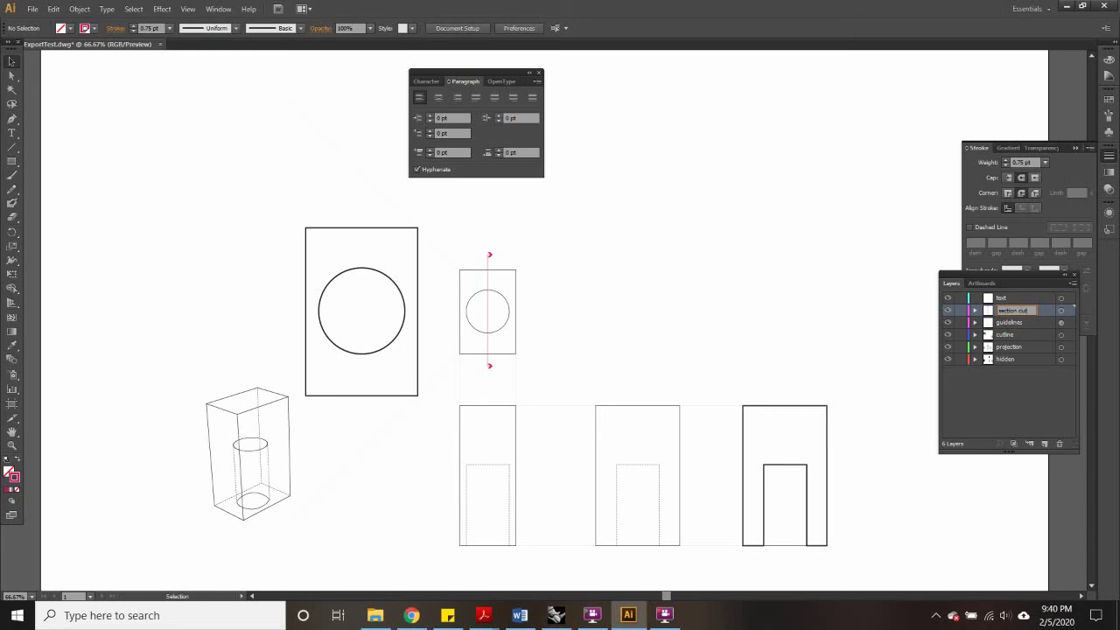
type("section cut")
key("Return")
Step: Place the label "A" on the text layer beside the section line's upper arrowhead and set its size to 48 pt
left_click(1021, 298)
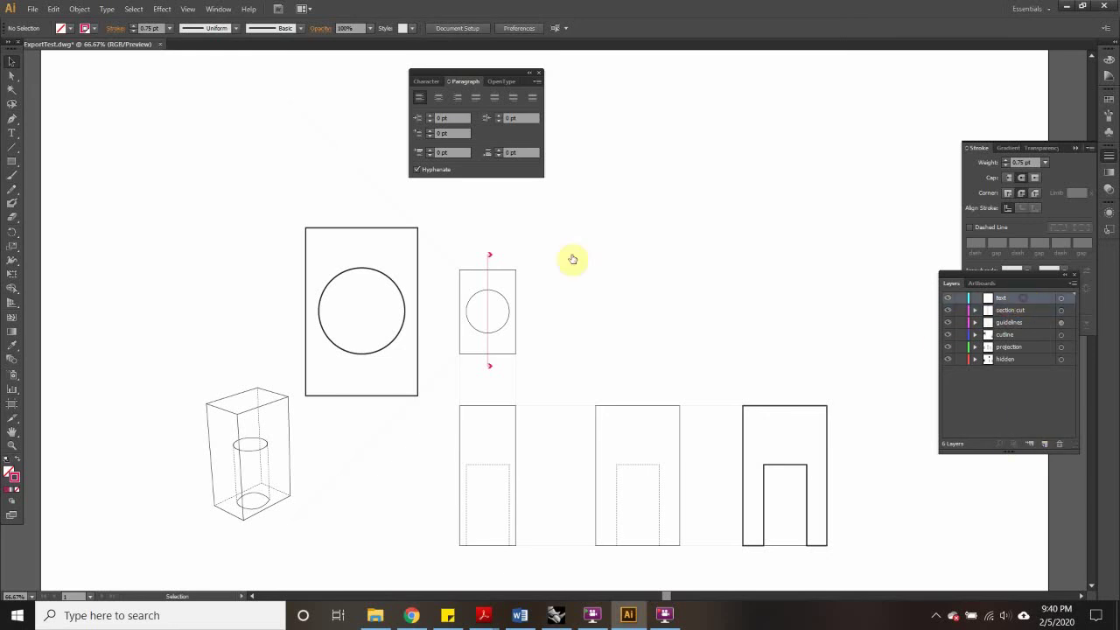
left_click(13, 133)
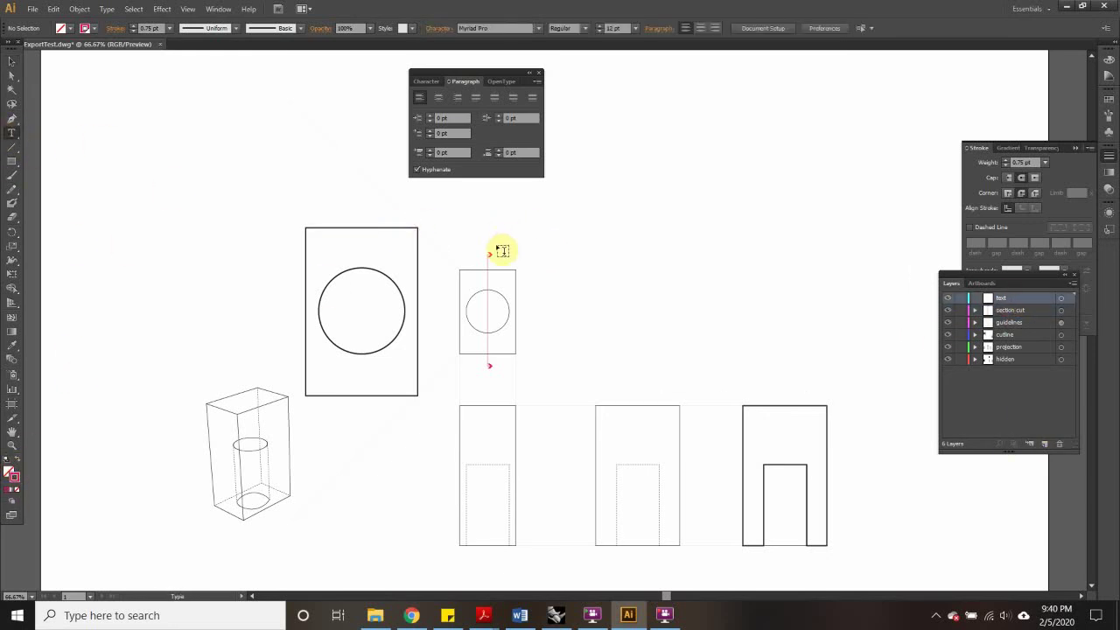
left_click_drag(495, 246, 512, 258)
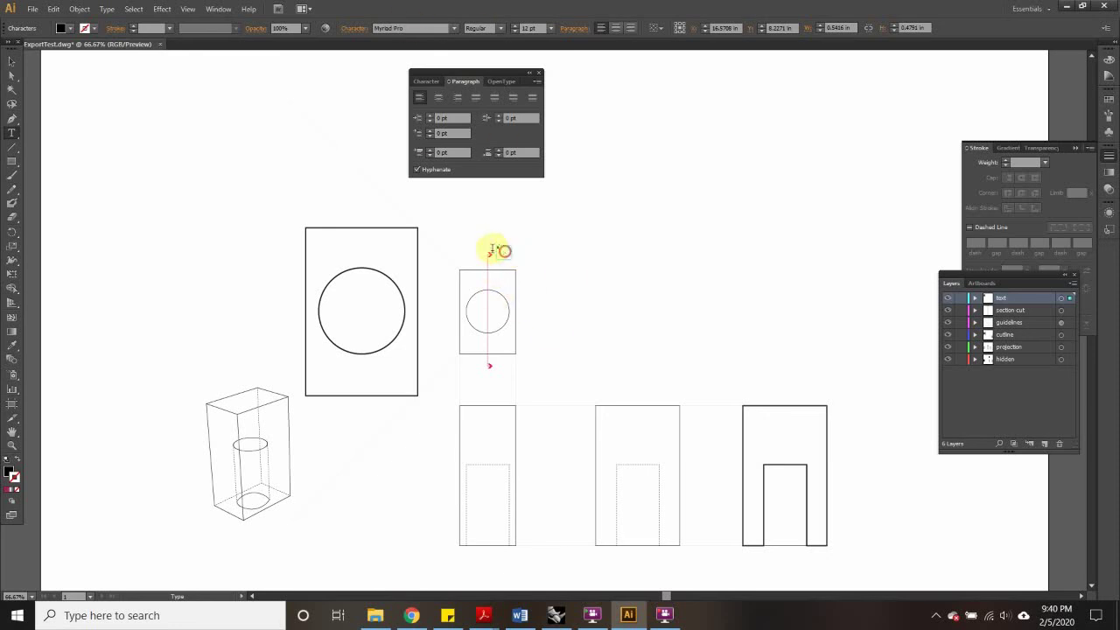
left_click(551, 28)
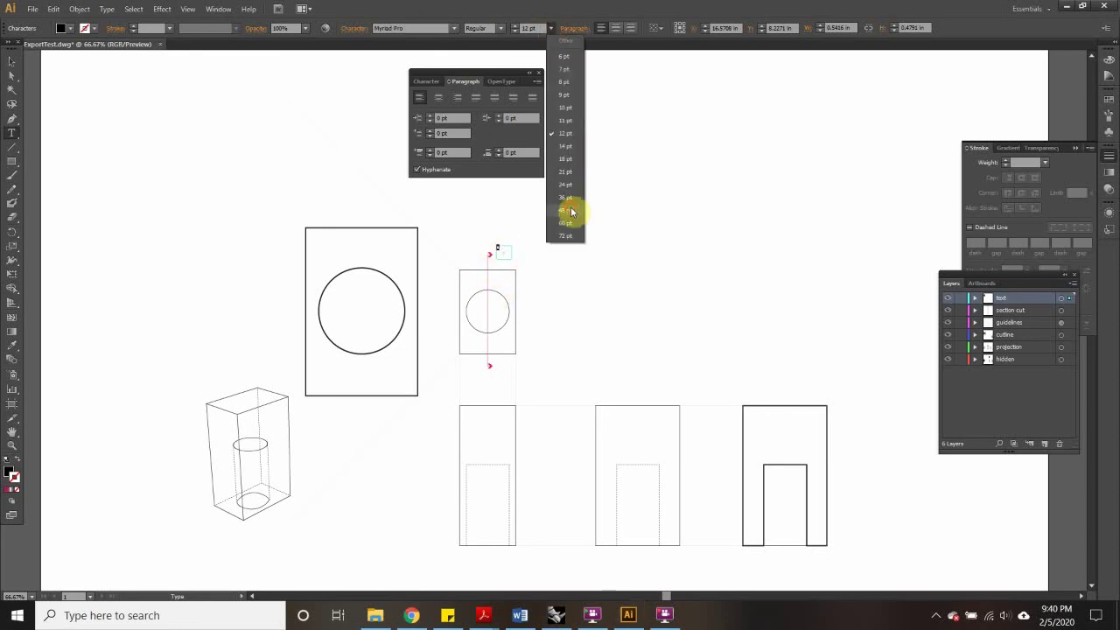
left_click(566, 211)
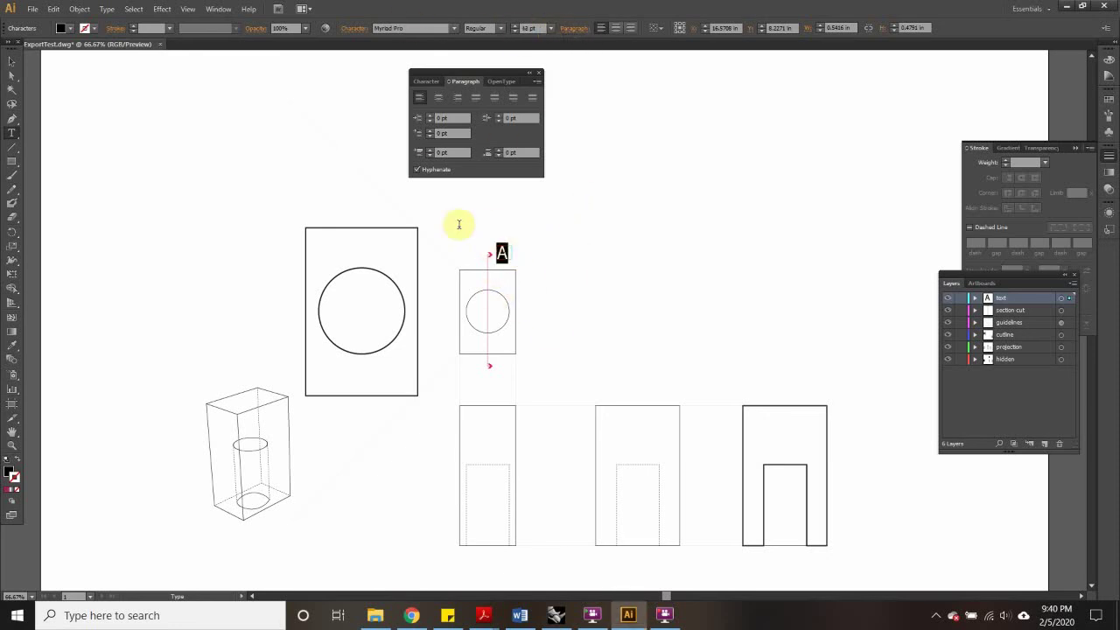
Step: Fill the A label with the same crimson-pink swatch as the section line
left_click(13, 473)
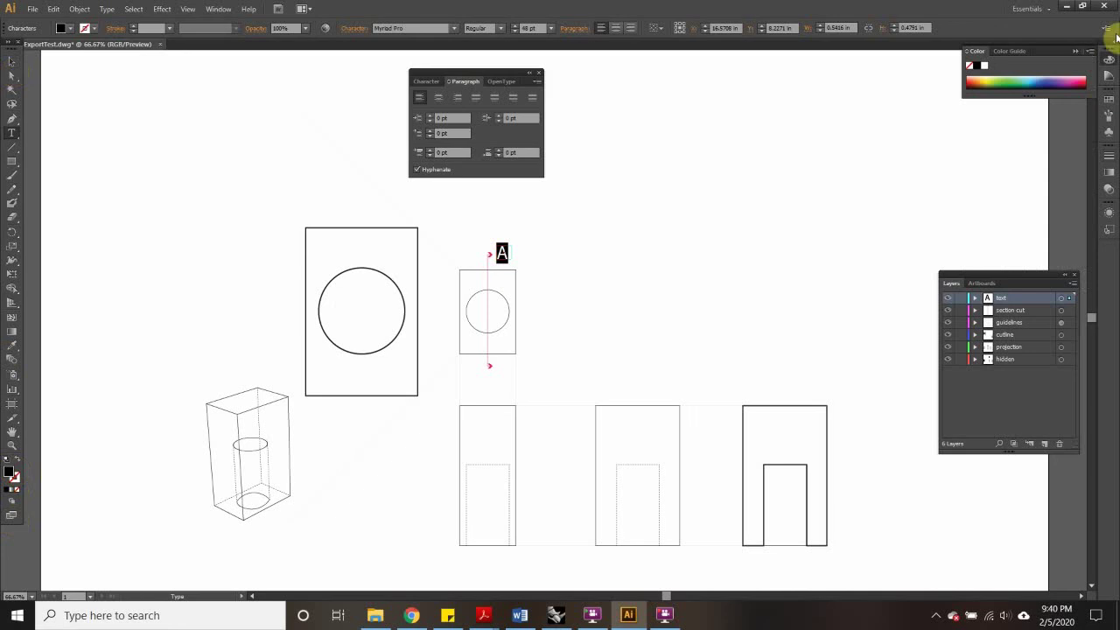
left_click(1108, 99)
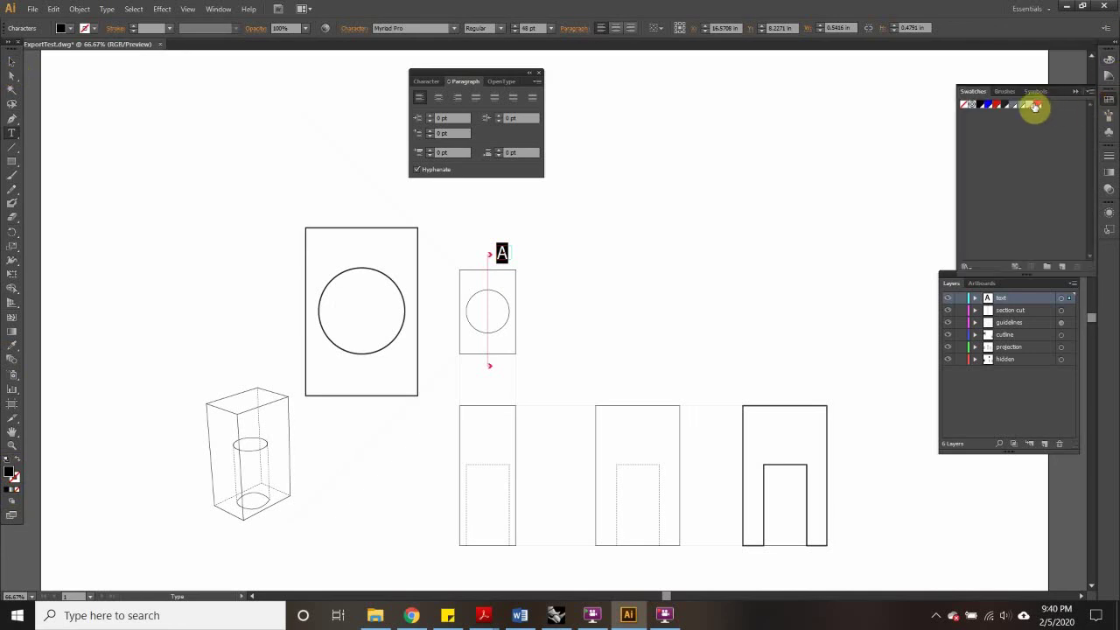
left_click(1041, 107)
left_click(12, 61)
left_click(638, 302)
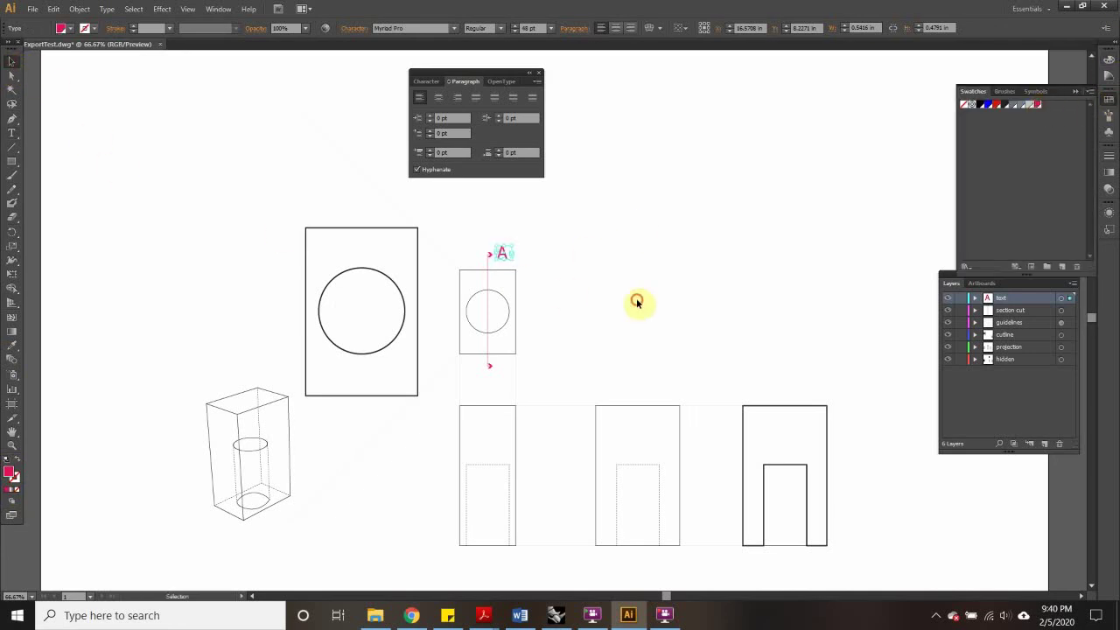
left_click_drag(505, 252, 504, 253)
key("ctrl+c")
key("ctrl+v")
key("ctrl+z")
Step: Duplicate the A label straight down beside the section line's lower arrowhead and change the copy's text to "B"
left_click_drag(507, 254, 505, 376, "ctrl")
left_click(542, 357)
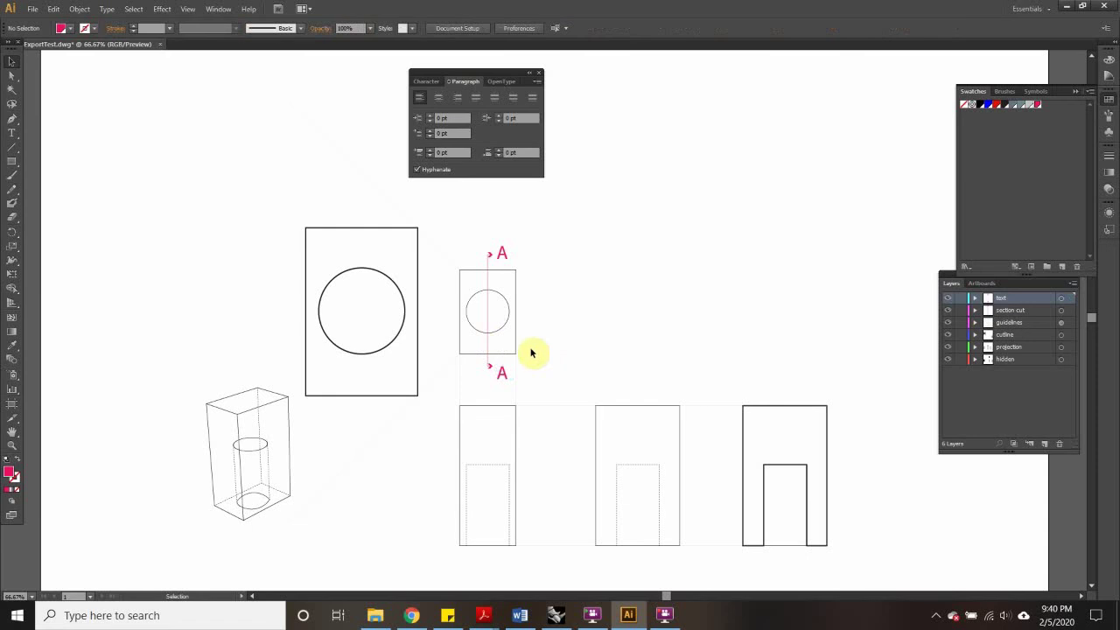
left_click(502, 379)
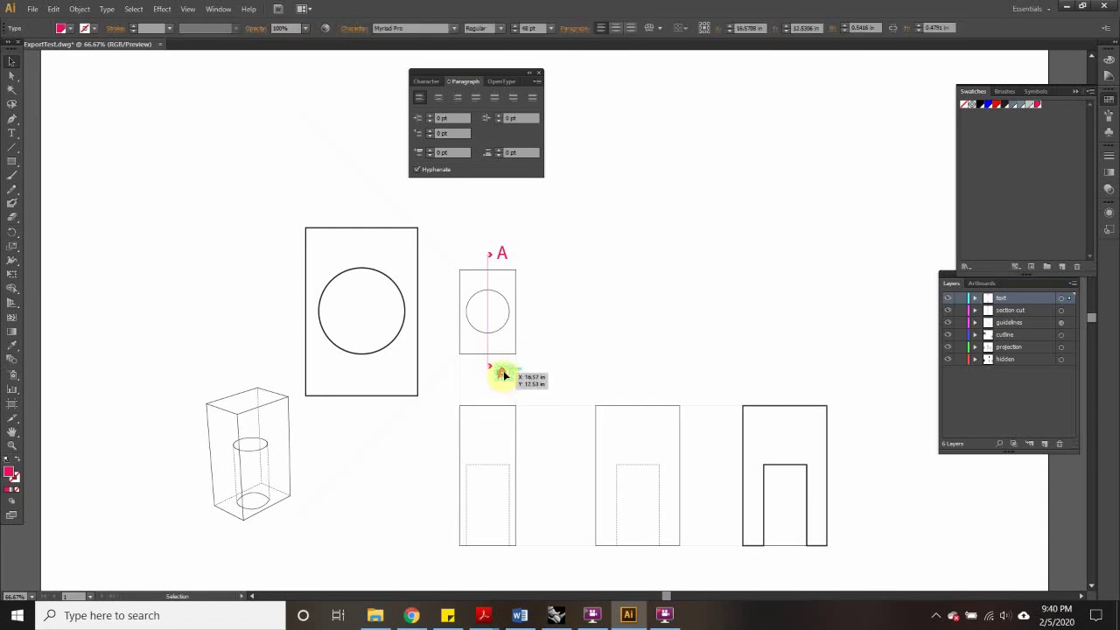
key("ctrl+plus")
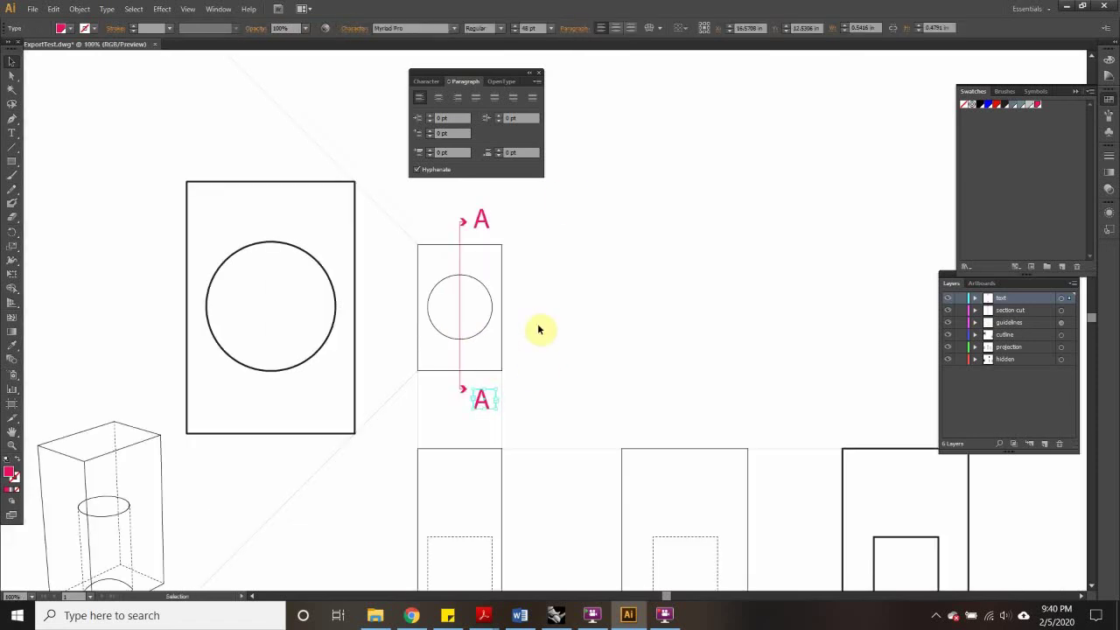
double_click(484, 405)
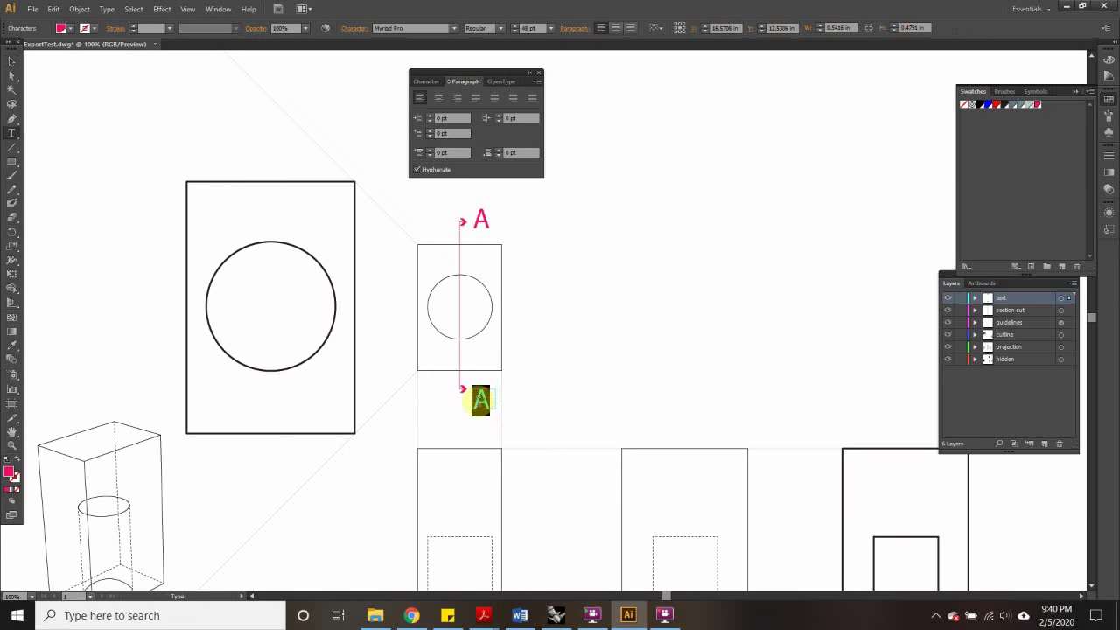
type("b")
type("B")
left_click(12, 61)
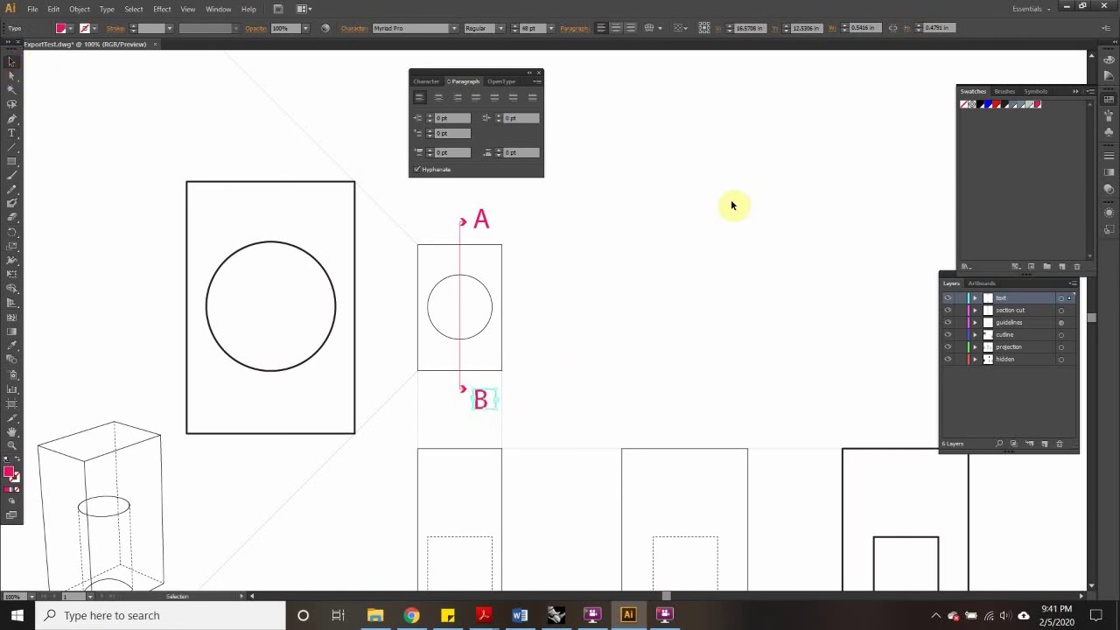
left_click(786, 290)
key("ctrl+minus")
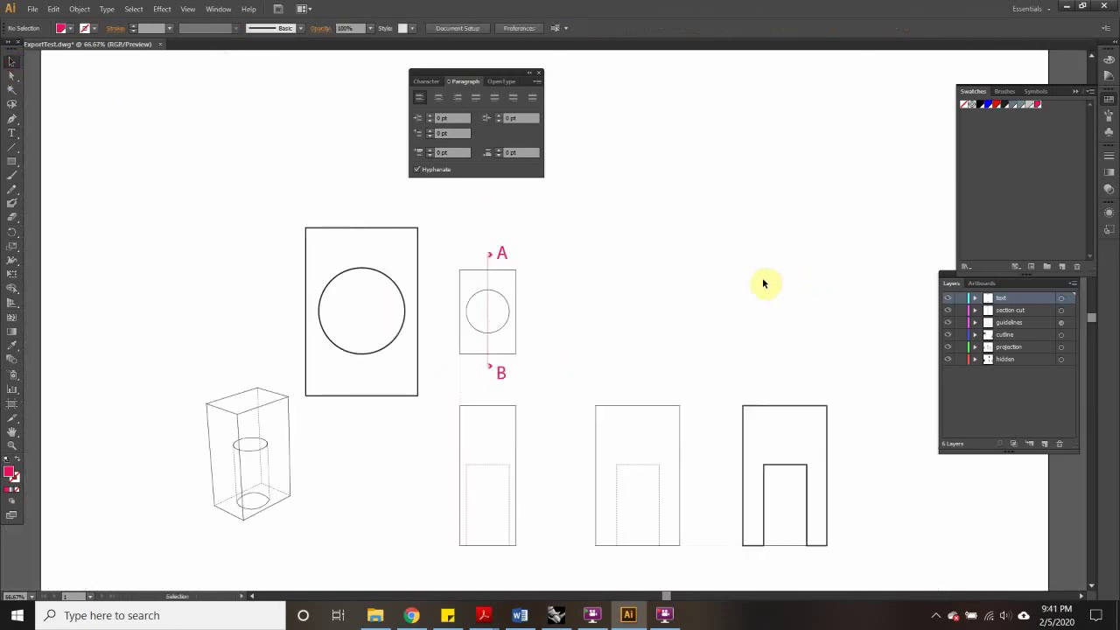
Step: Duplicate the A label below the heavily outlined section view and change the copy's text to "Section A-B"
scroll(700, 271, "down", 1)
left_click(504, 215)
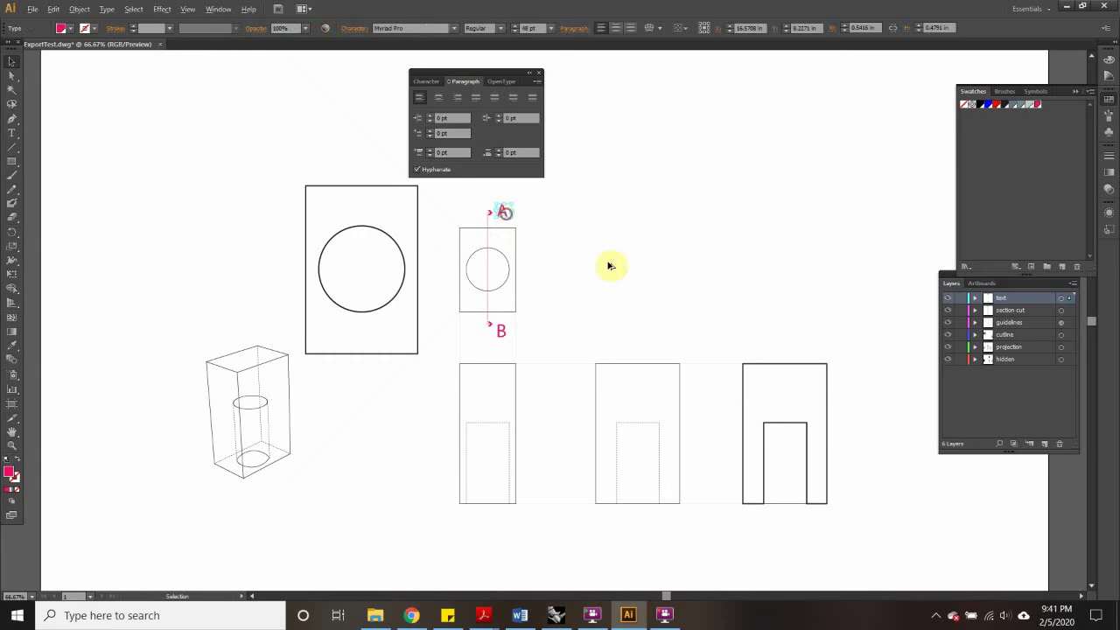
left_click_drag(610, 265, 760, 534, "alt")
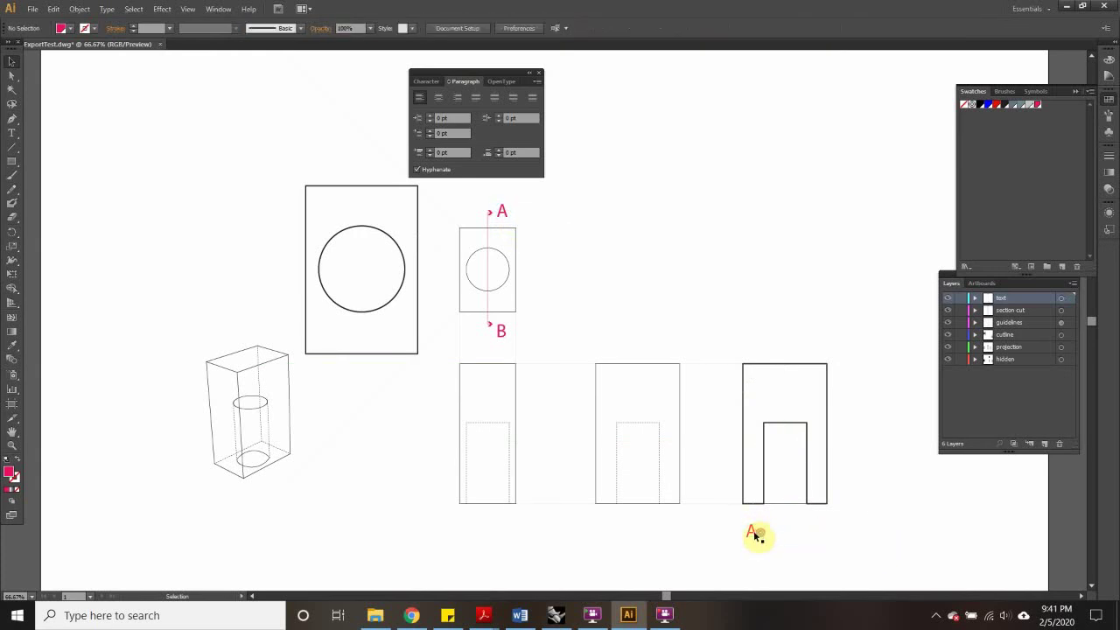
left_click(747, 534)
double_click(756, 536)
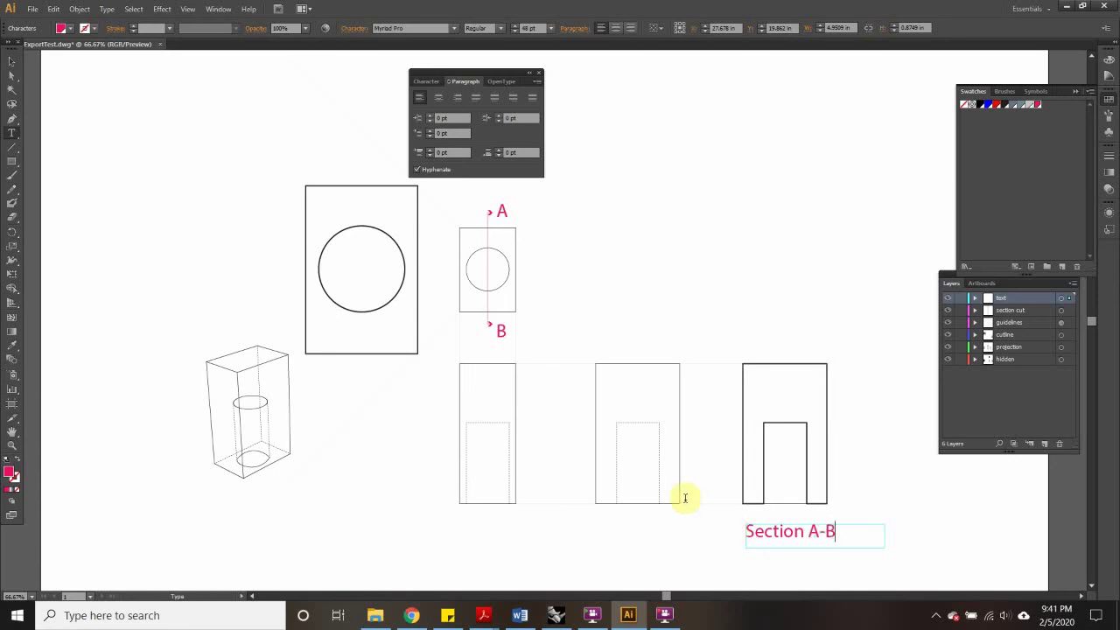
Step: Move the "Section A-B" label up so it sits closely centred beneath the section view
left_click(11, 61)
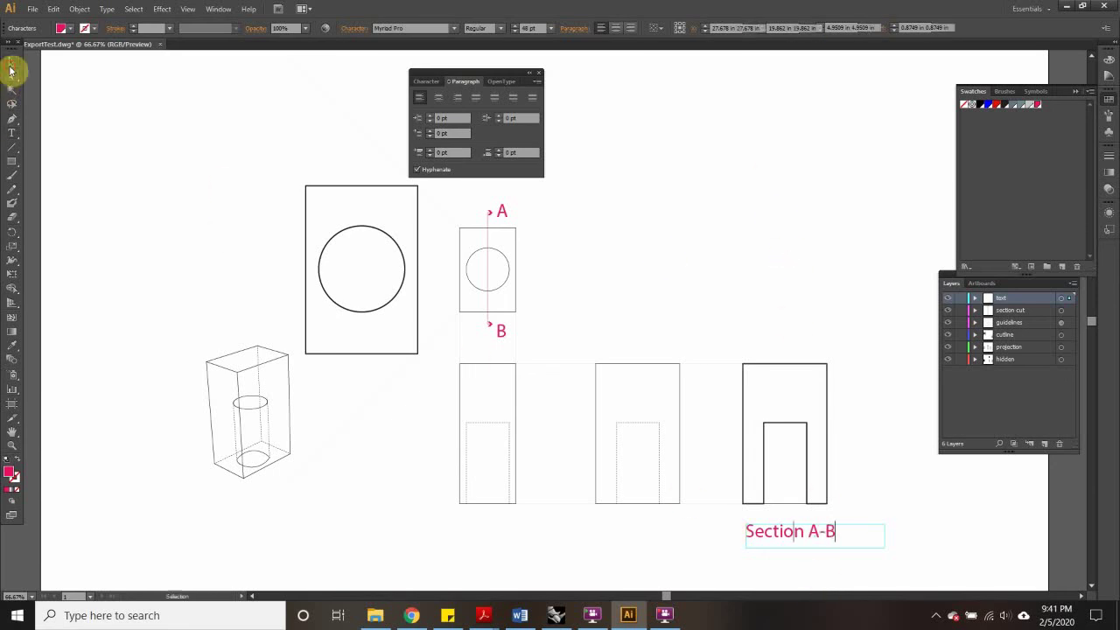
left_click_drag(810, 536, 797, 531)
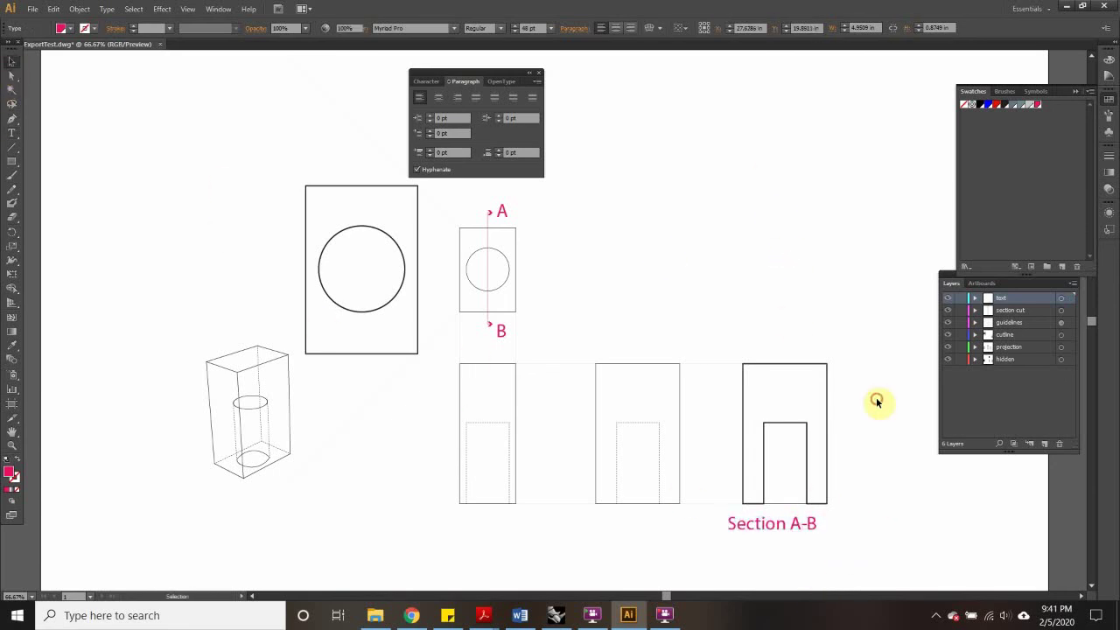
left_click(875, 399)
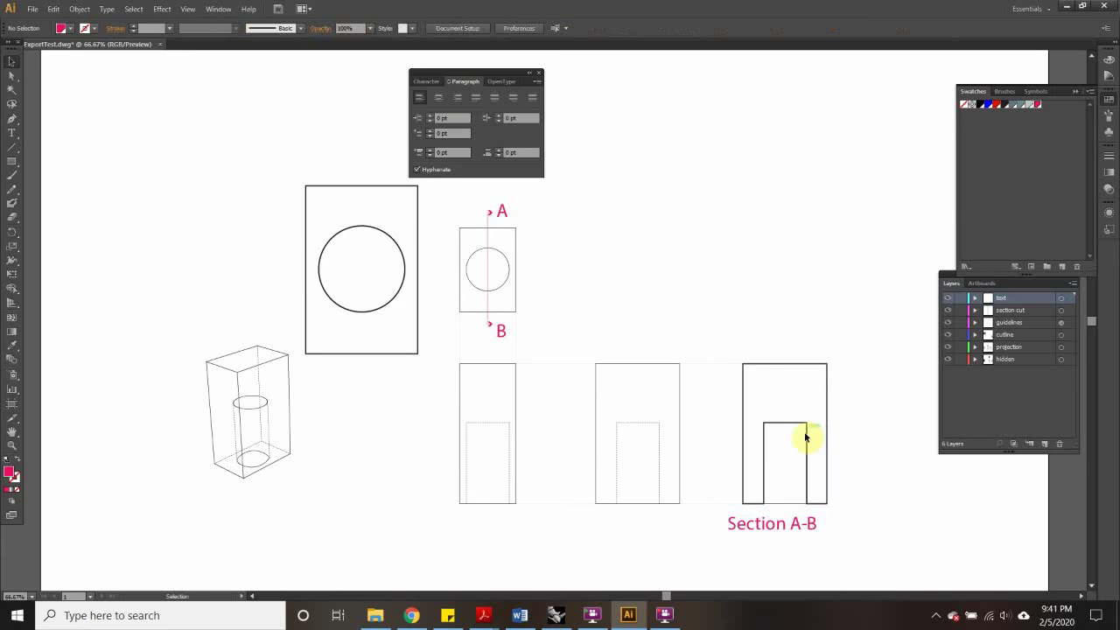
left_click(1061, 334)
left_click(868, 325)
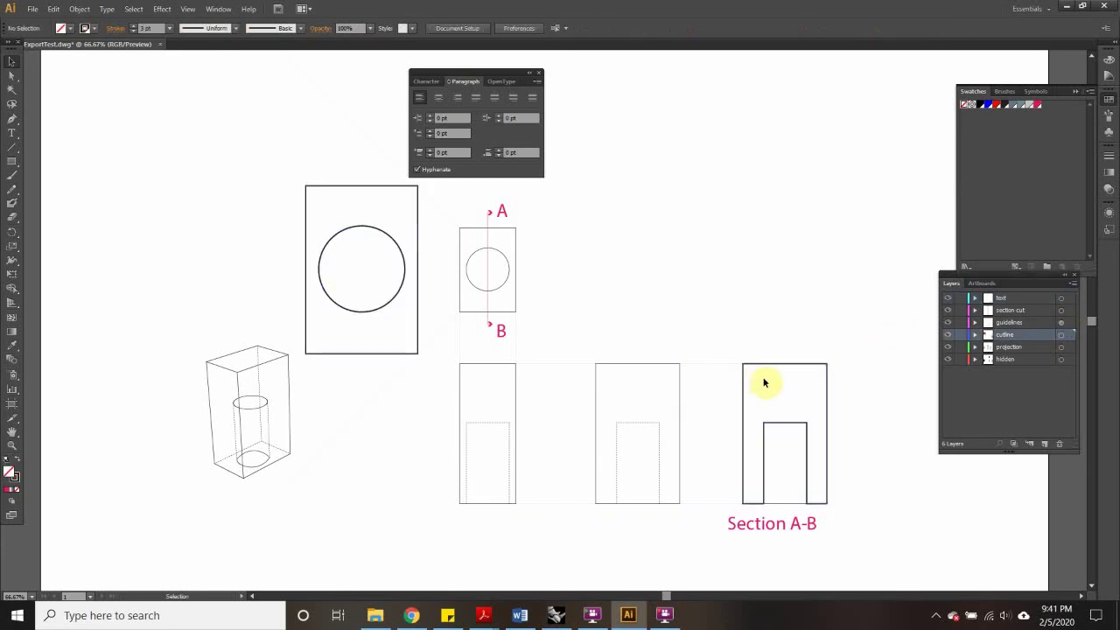
scroll(364, 217, "up", 2)
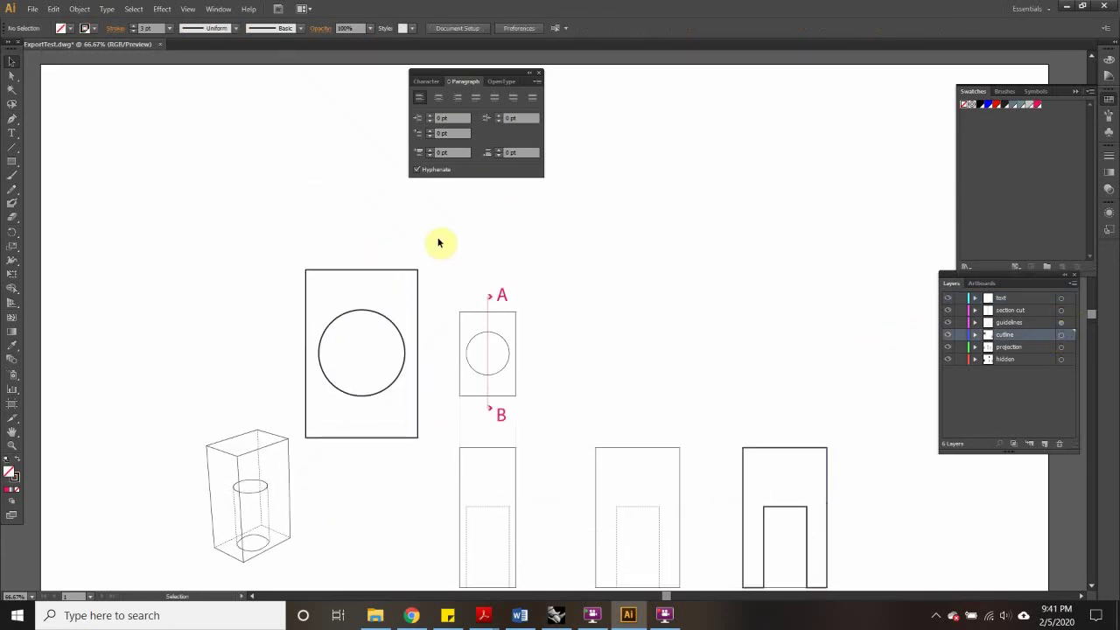
scroll(439, 240, "down", 3)
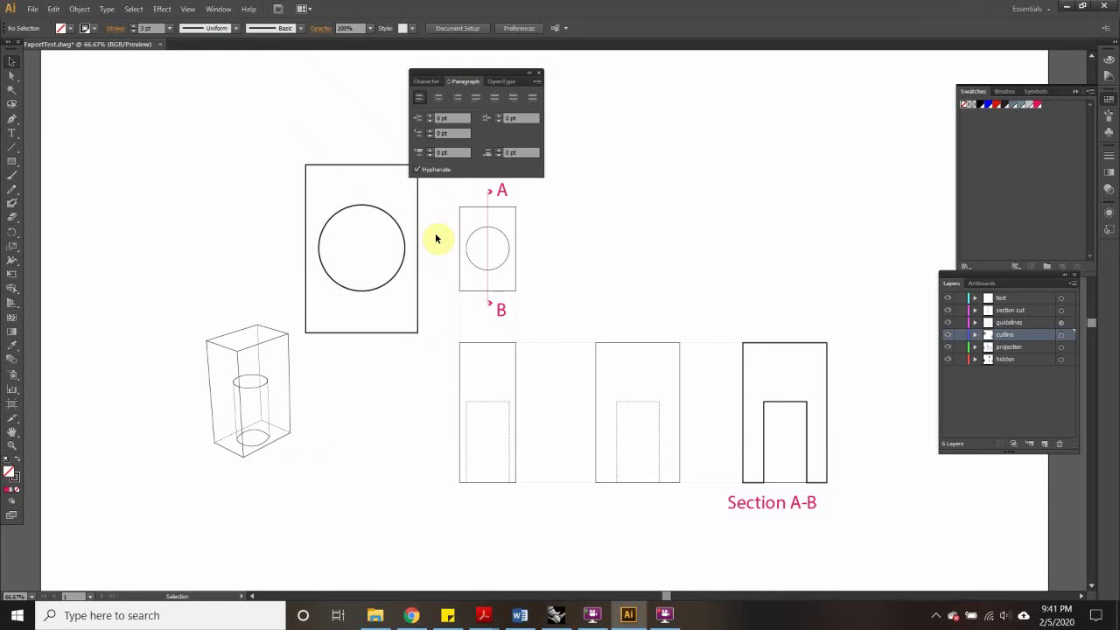
key("ctrl+minus")
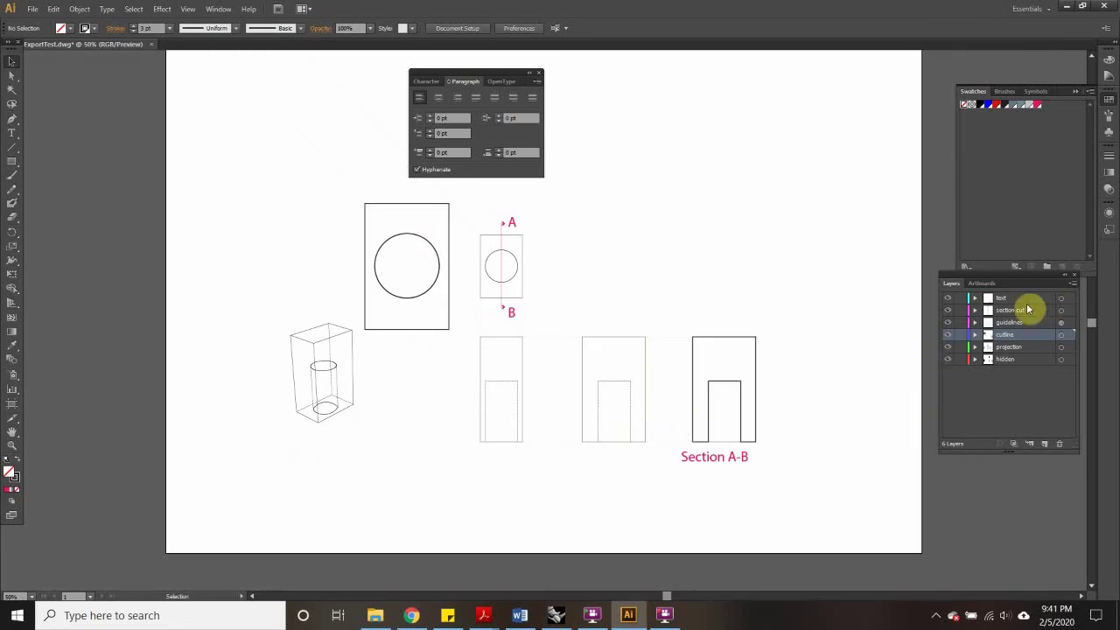
Step: Hide the text layer and select all the remaining linework on the artboard
left_click(948, 302)
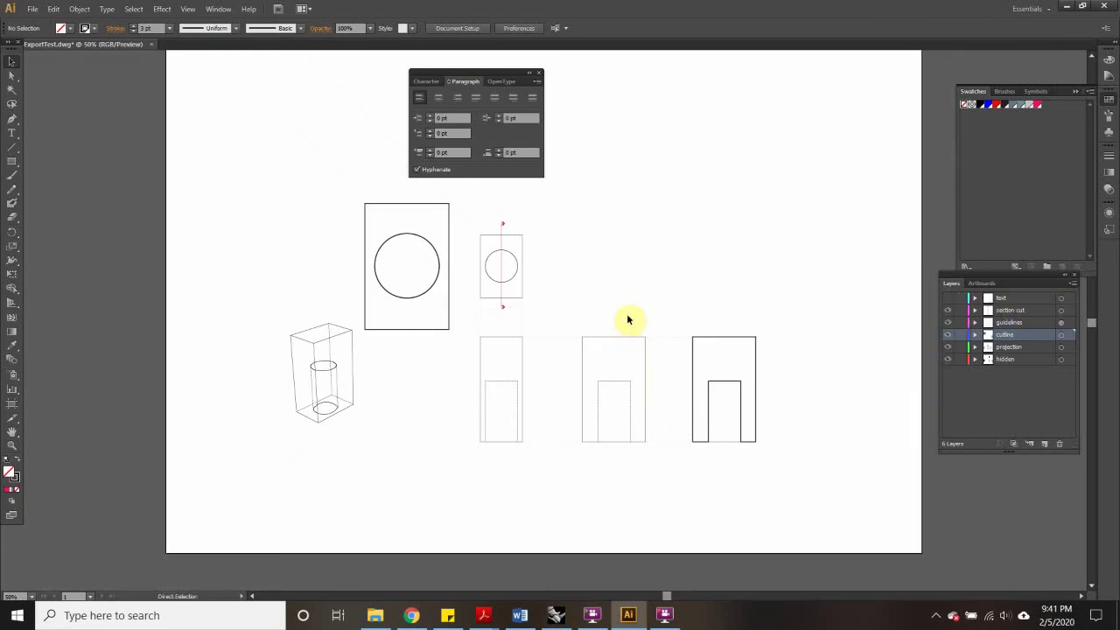
key("ctrl+minus")
left_click_drag(740, 210, 332, 431)
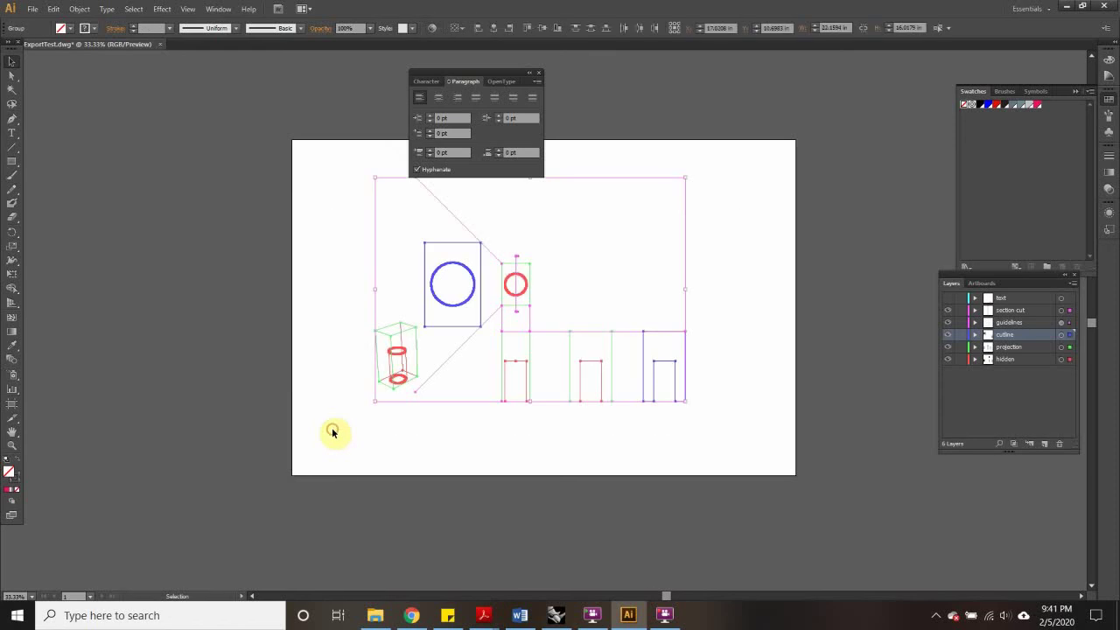
Step: Add a new layer named "livepaint" and move it to the bottom of the layer stack
left_click(1021, 409)
left_click(1043, 444)
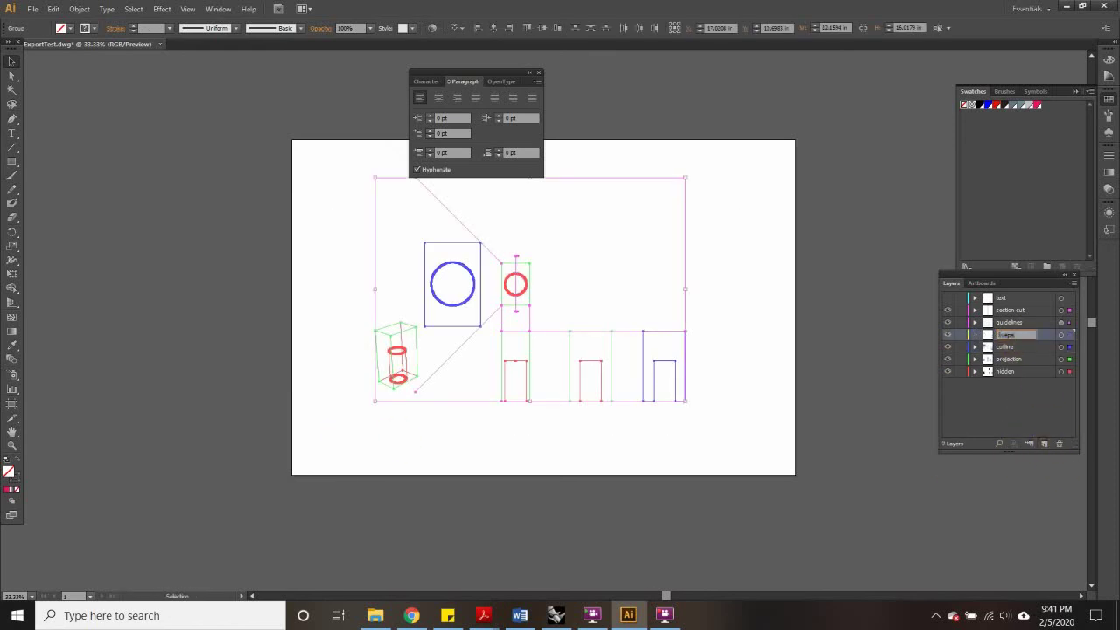
left_click(1020, 425)
left_click_drag(1034, 335, 1032, 378)
Step: Copy the selected linework and paste it in place onto the livepaint layer, with Paste Remembers Layers off
left_click(1031, 308)
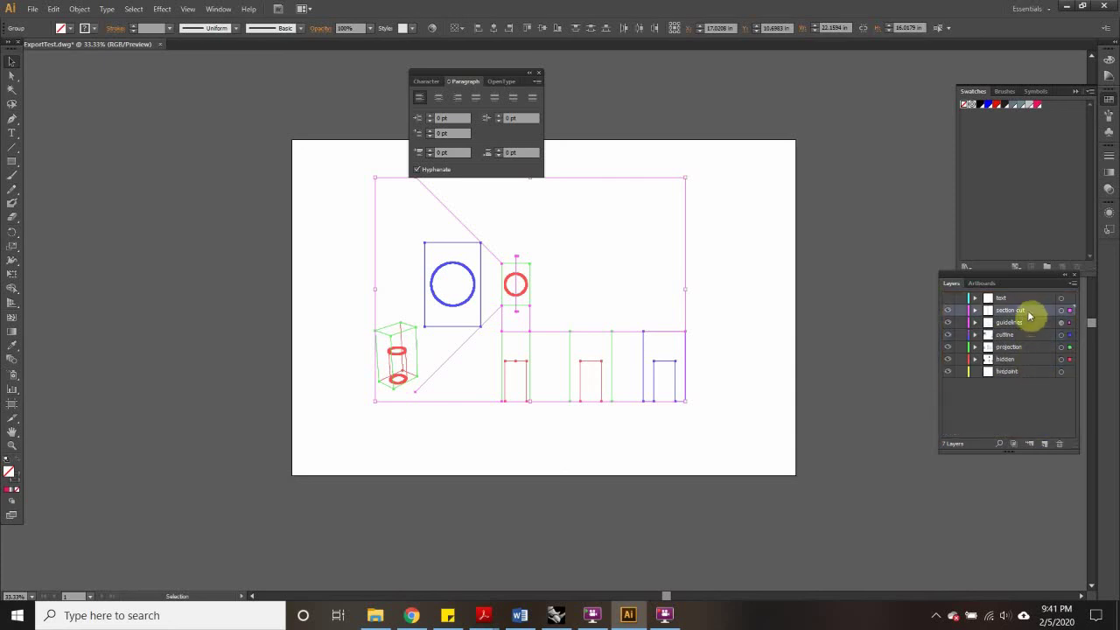
left_click(1012, 374)
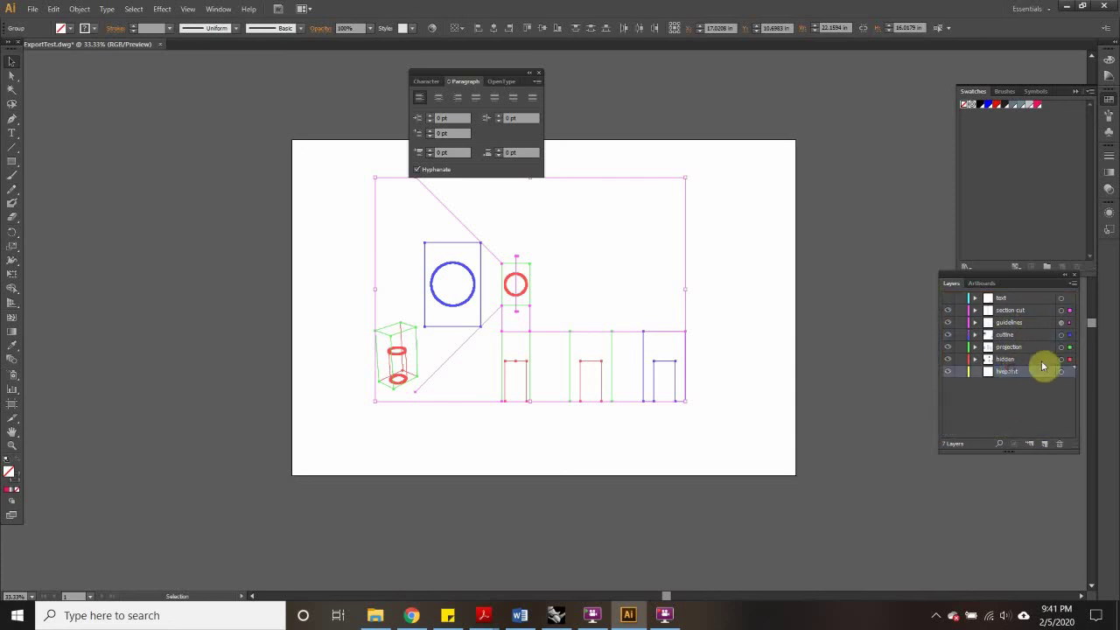
left_click(1073, 287)
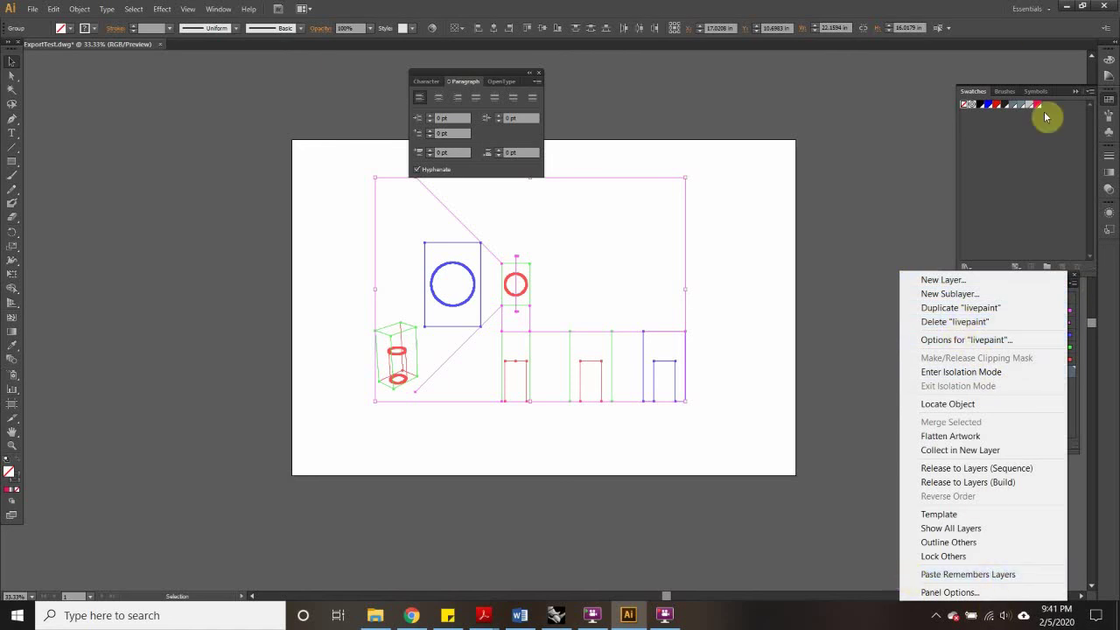
left_click(1035, 180)
left_click(718, 349)
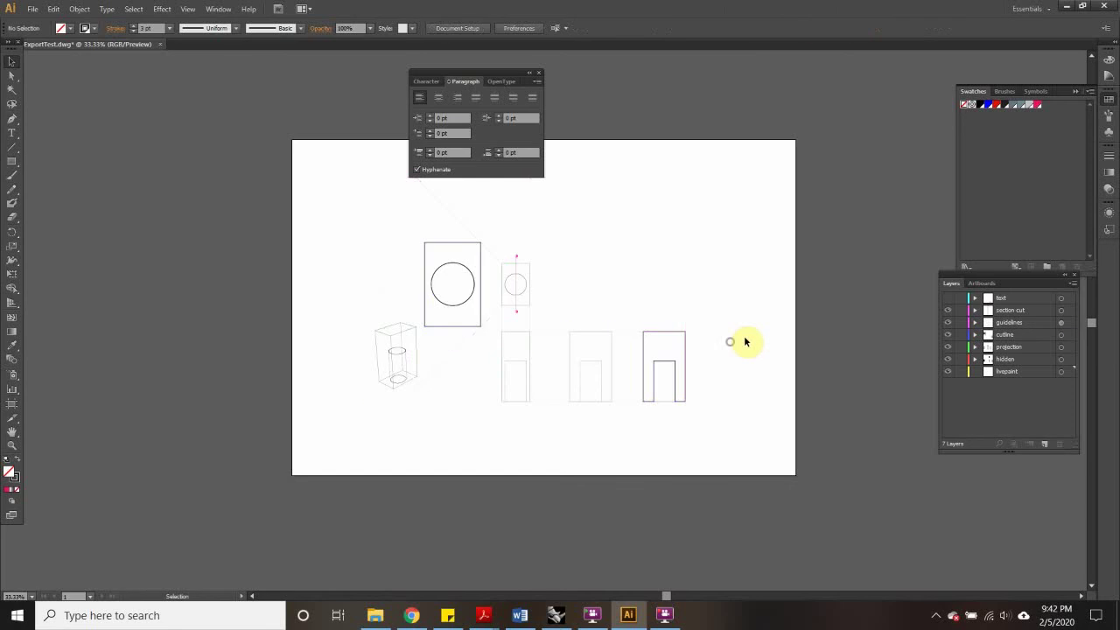
left_click(53, 8)
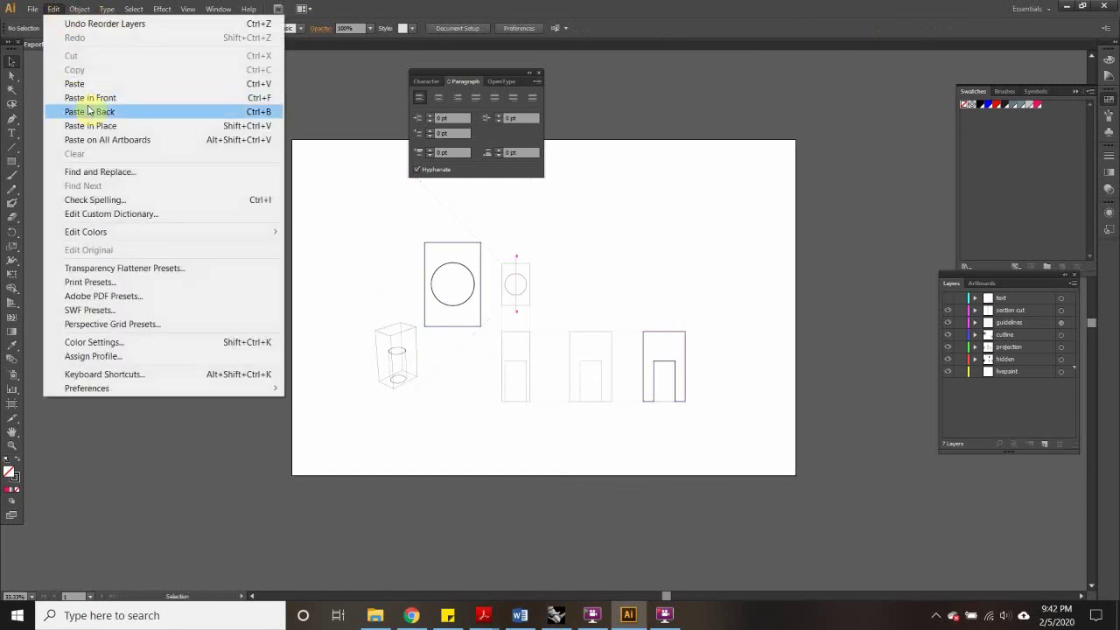
left_click(110, 125)
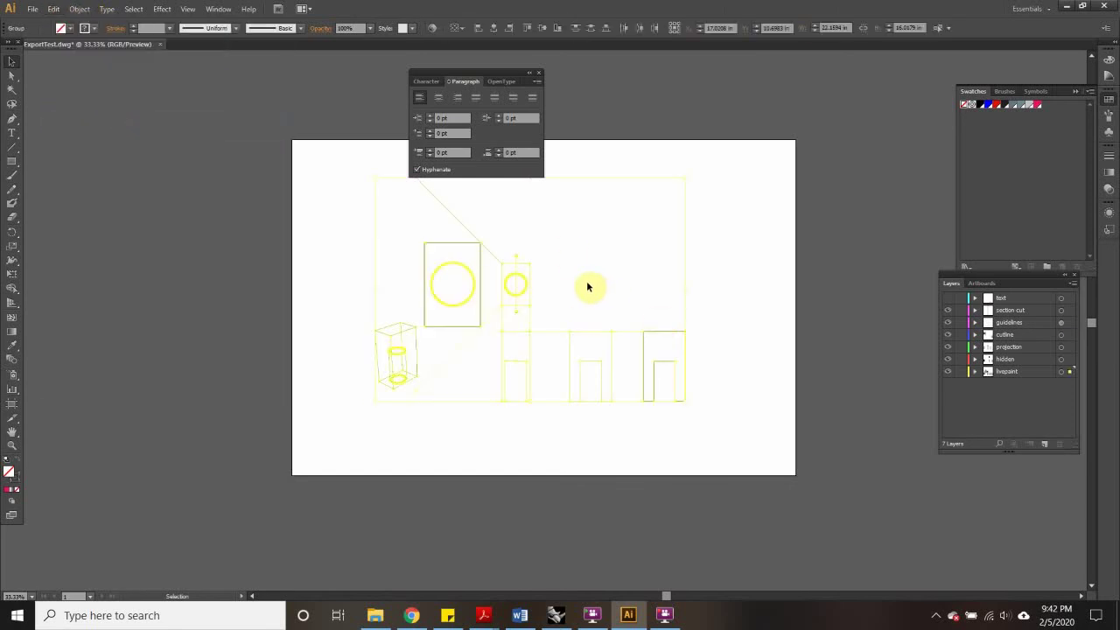
Step: Set the pasted linework's stroke to none and make it a Live Paint group
left_click(20, 481)
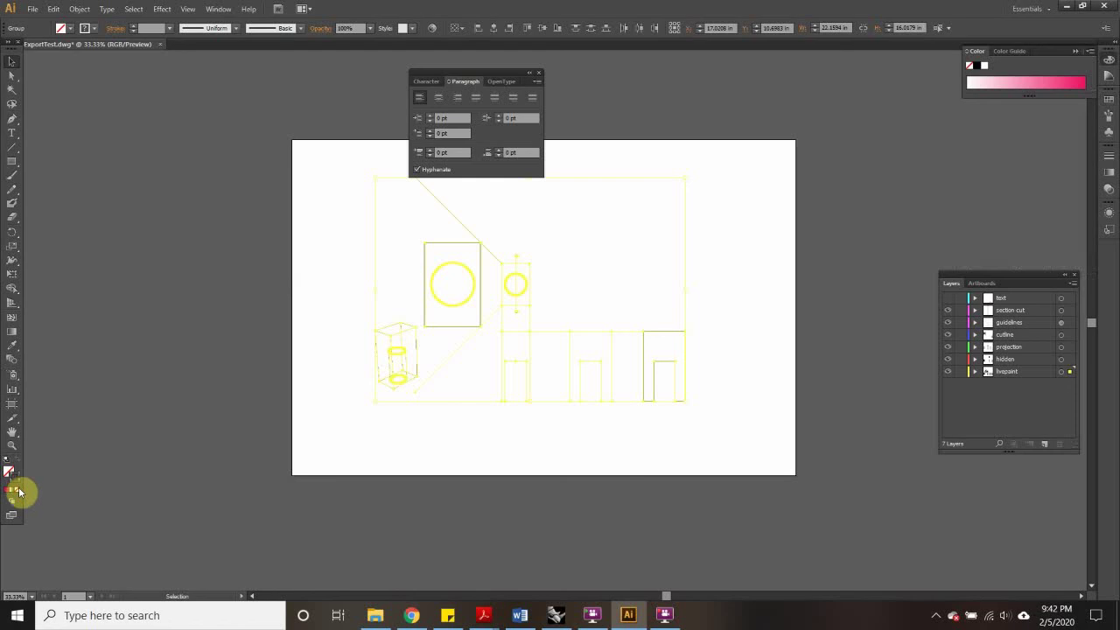
left_click(17, 493)
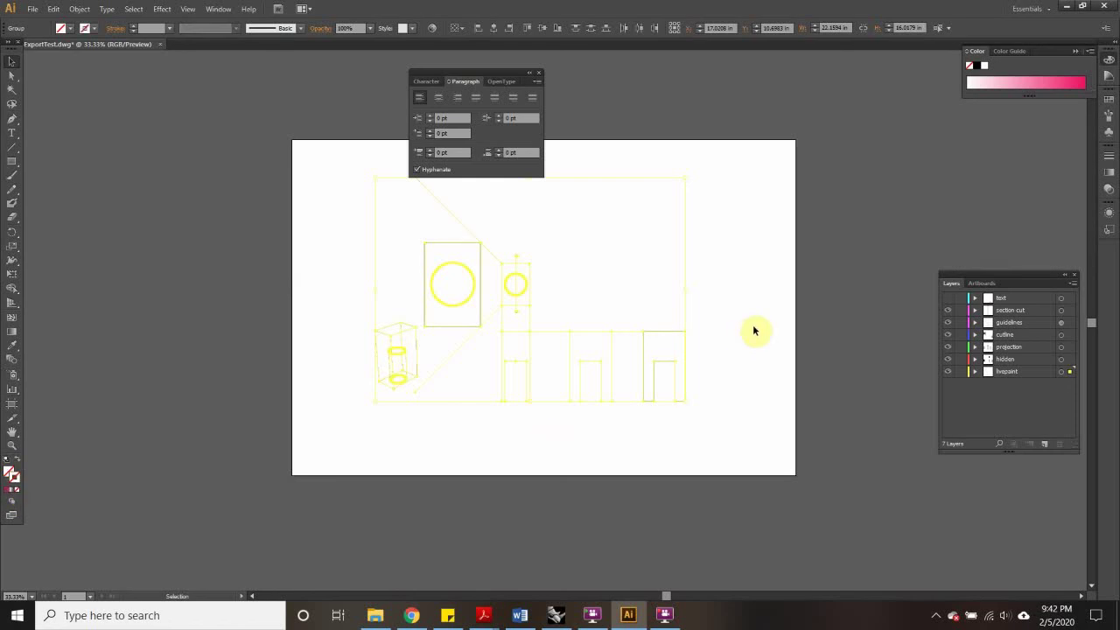
left_click(78, 9)
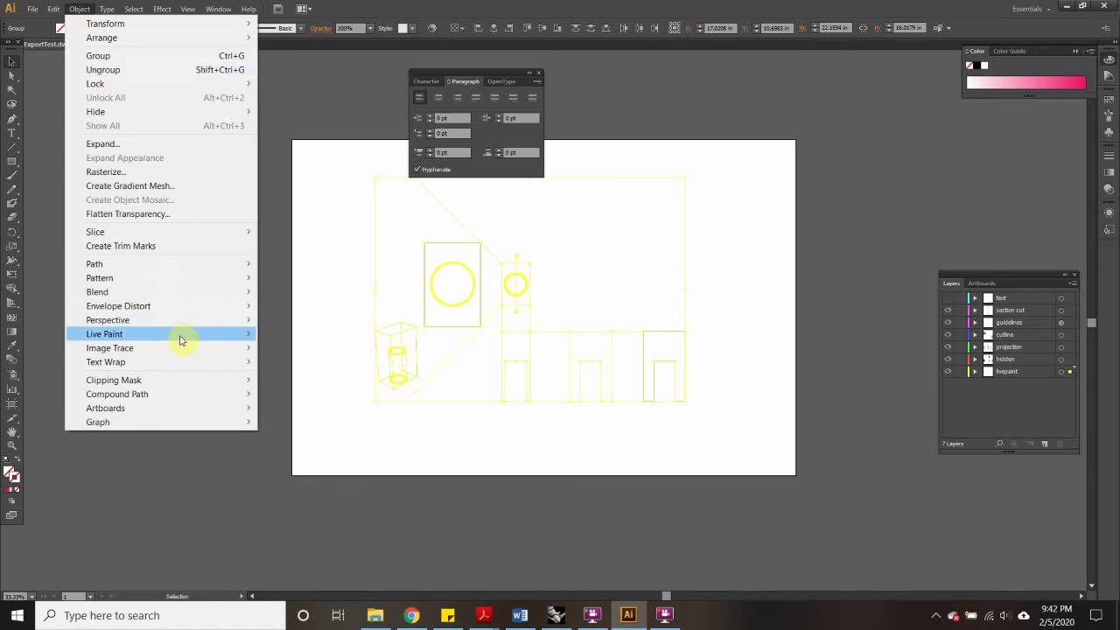
left_click(282, 334)
left_click(312, 288)
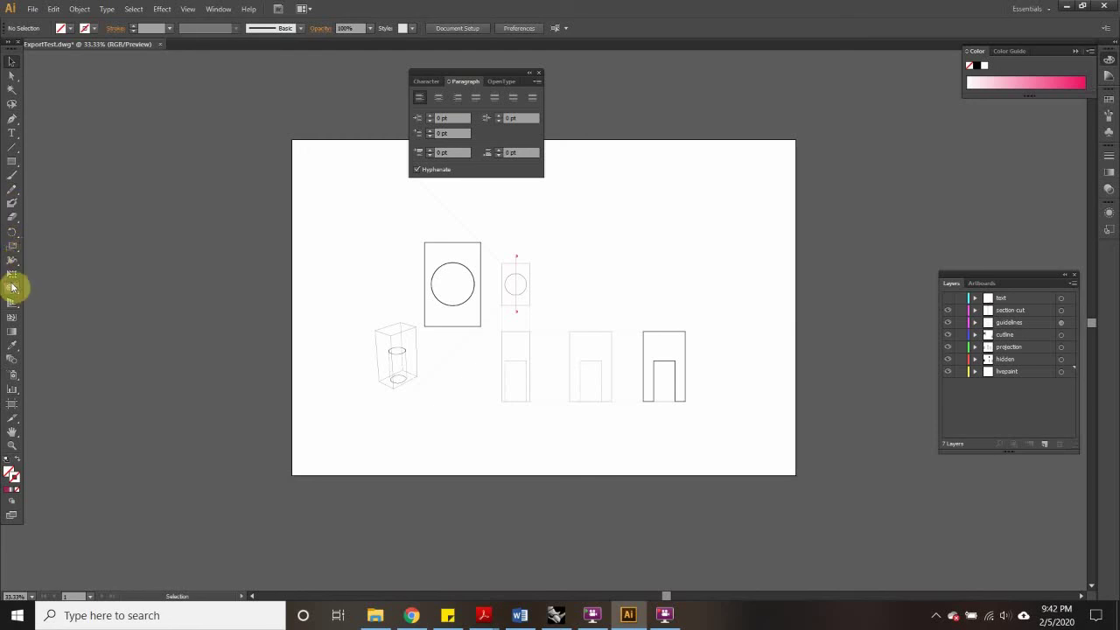
Step: Use the Live Paint Bucket with swatch PANTONE P 175-7 C to fill the cut areas of the large plan and the section view
left_click_drag(12, 288, 44, 297)
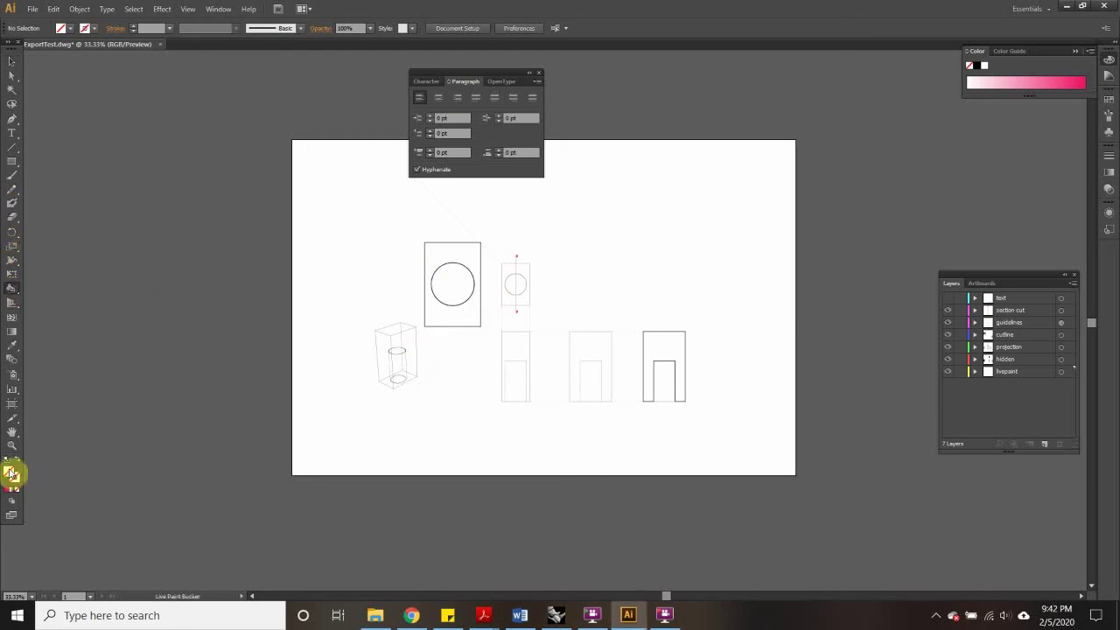
double_click(13, 472)
left_click(313, 219)
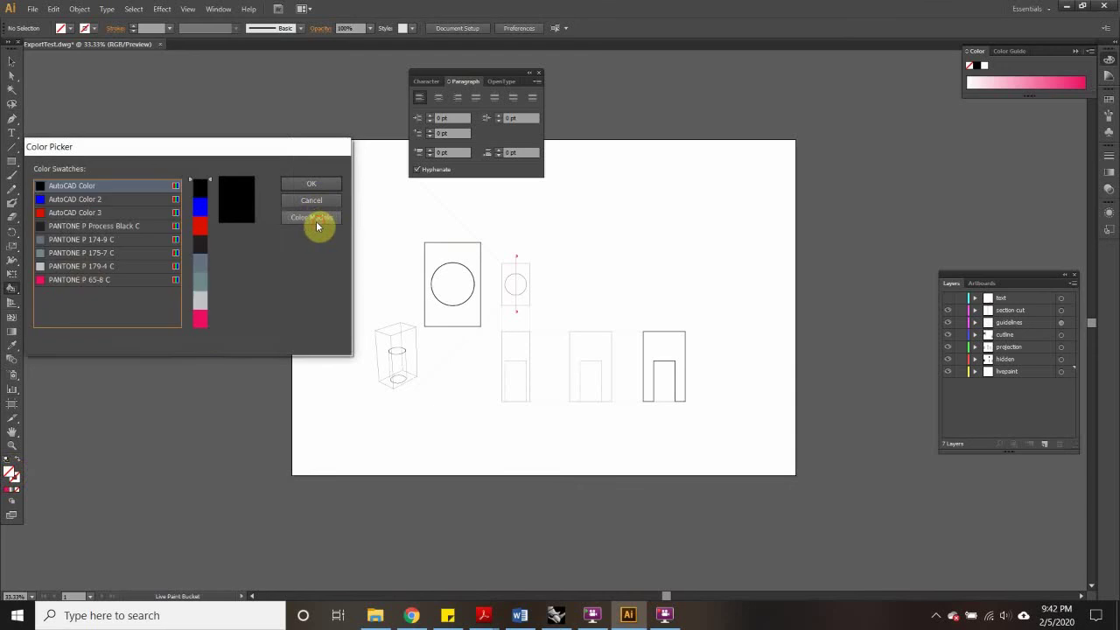
left_click(108, 253)
left_click(330, 182)
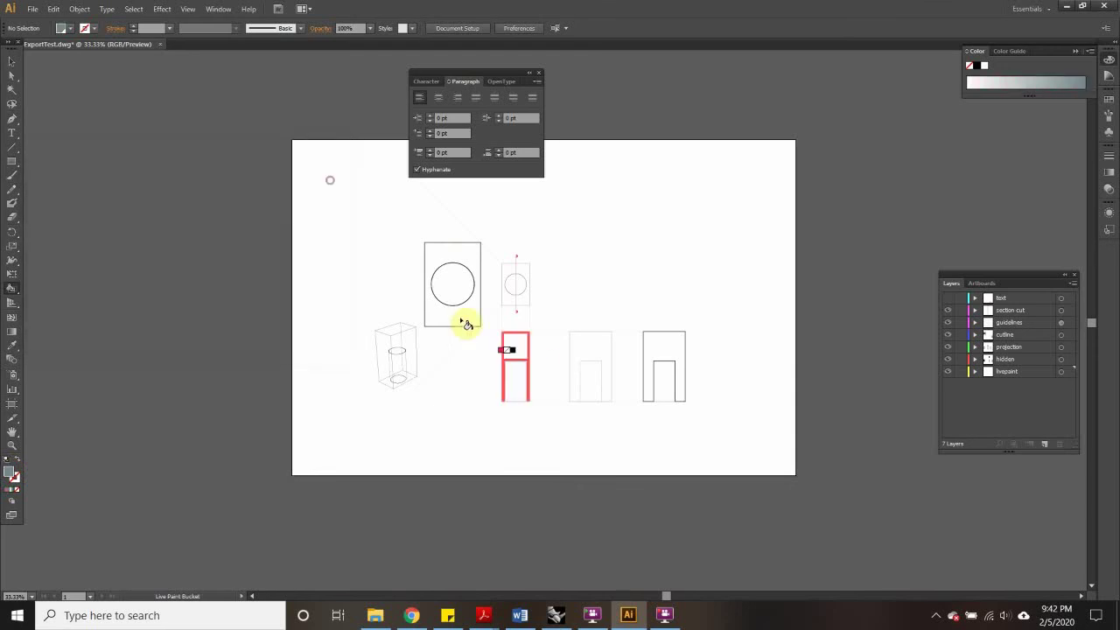
left_click(465, 320)
left_click(663, 343)
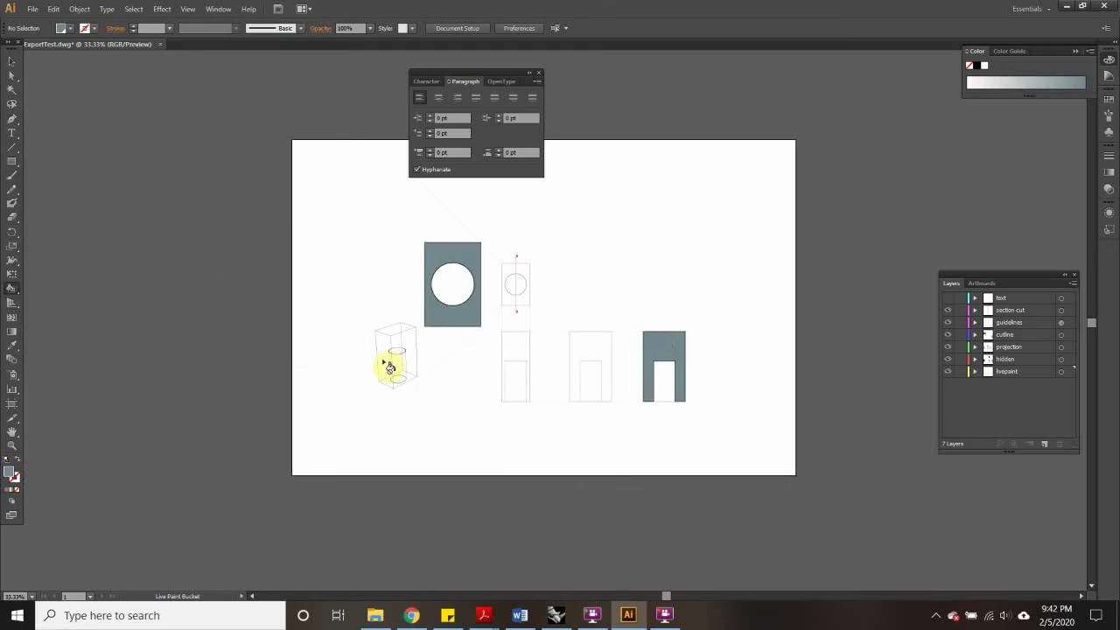
Step: Set the livepaint layer's opacity to 50% and deselect the artwork
left_click(12, 61)
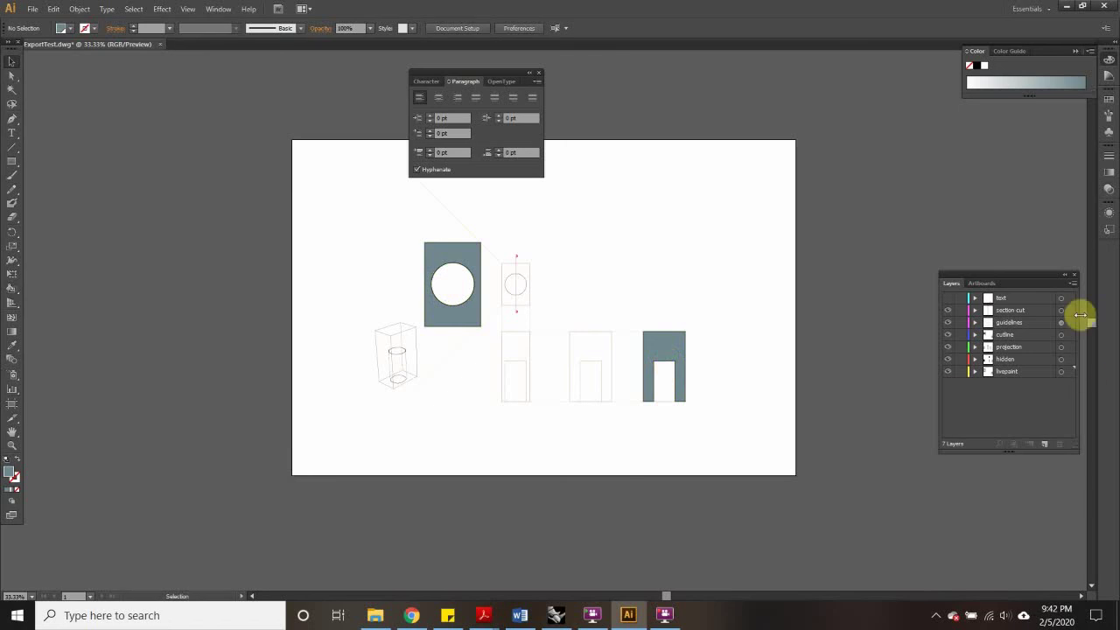
left_click(1062, 373)
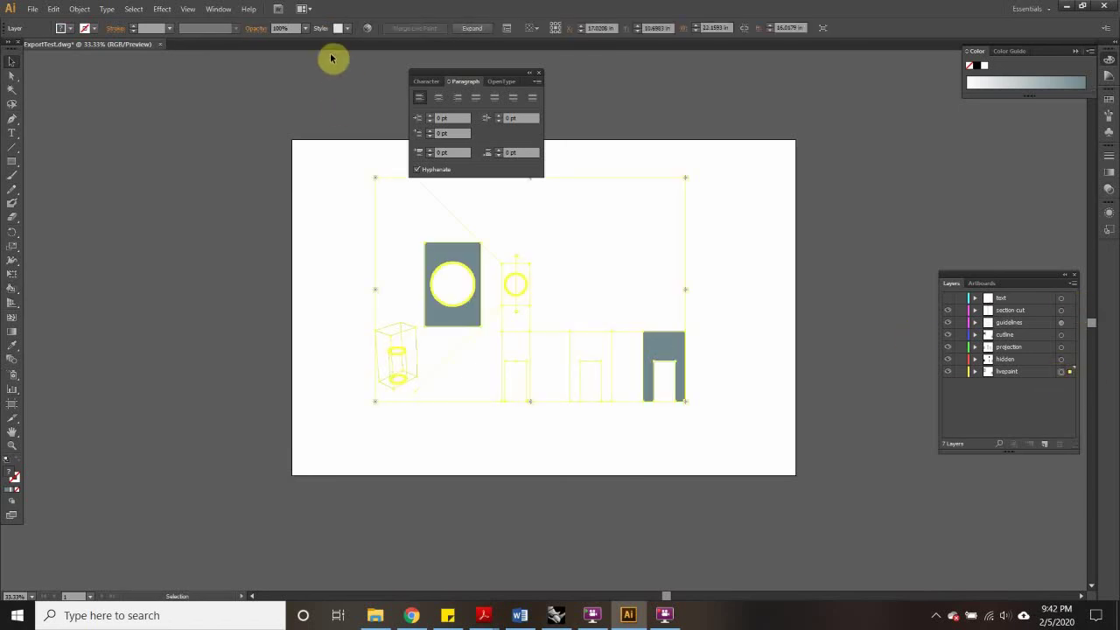
left_click(306, 31)
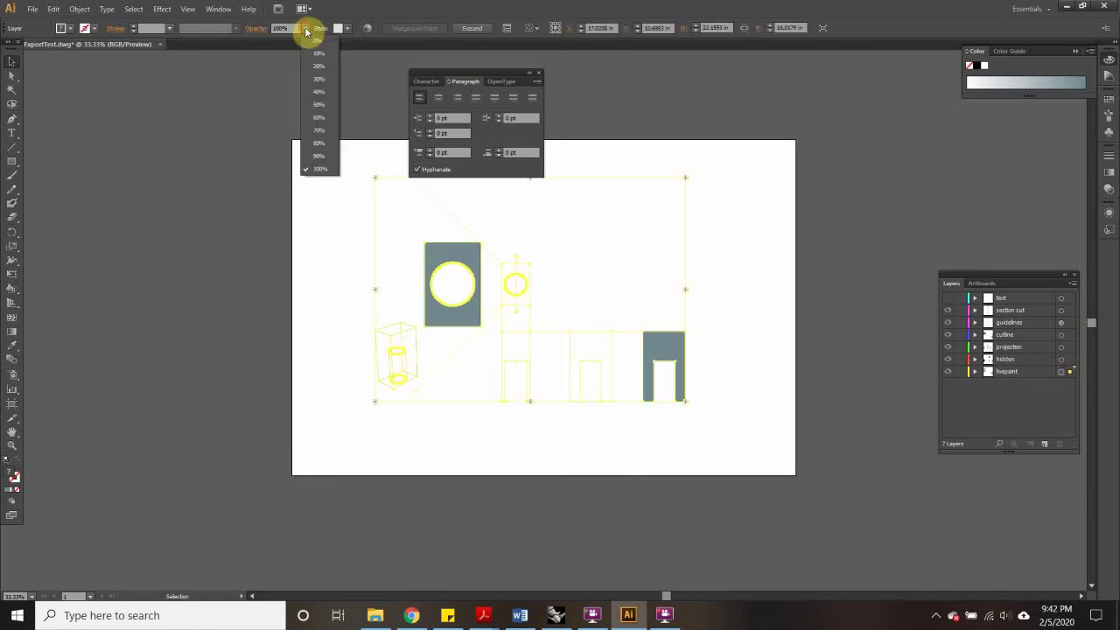
left_click(321, 106)
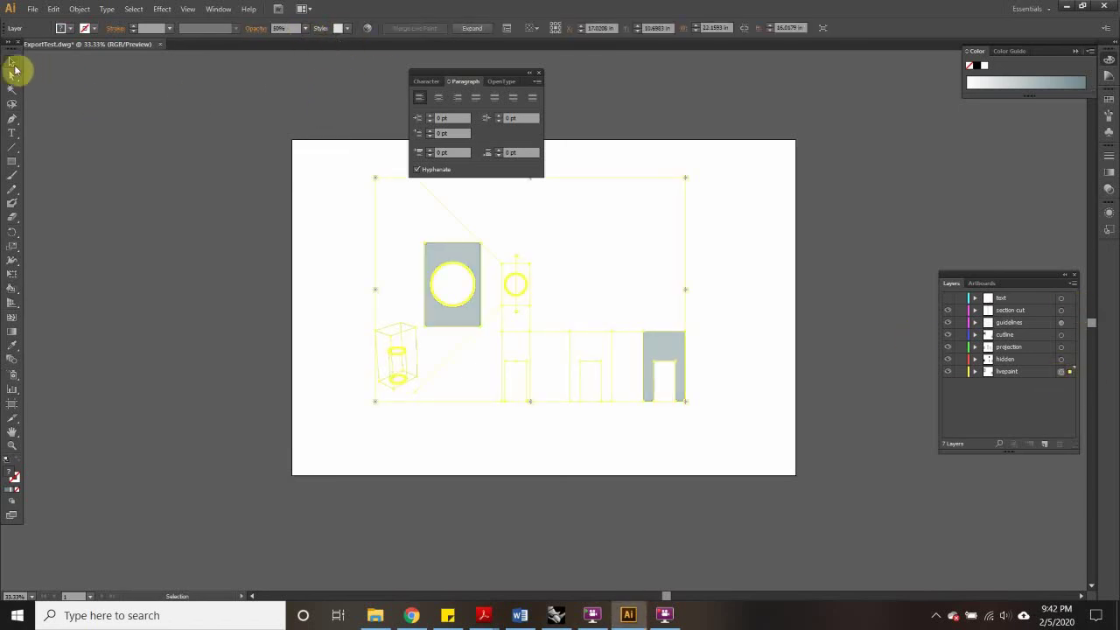
left_click(201, 121)
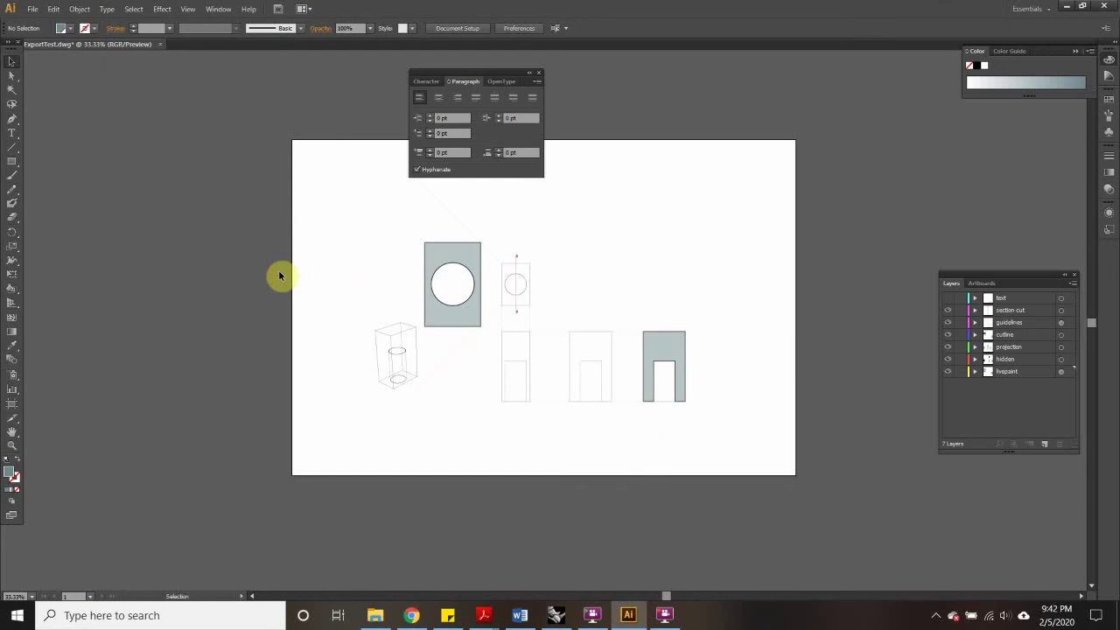
key("ctrl+equal")
key("ctrl+equal")
key("ctrl+equal")
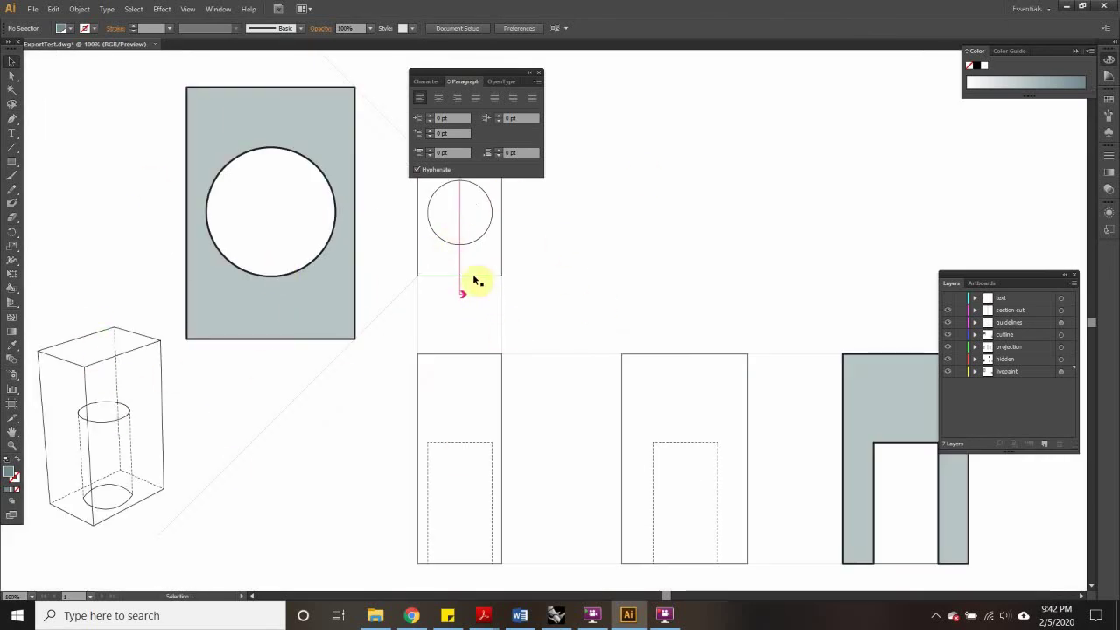
key("ctrl+minus")
key("ctrl+minus")
key("ctrl+minus")
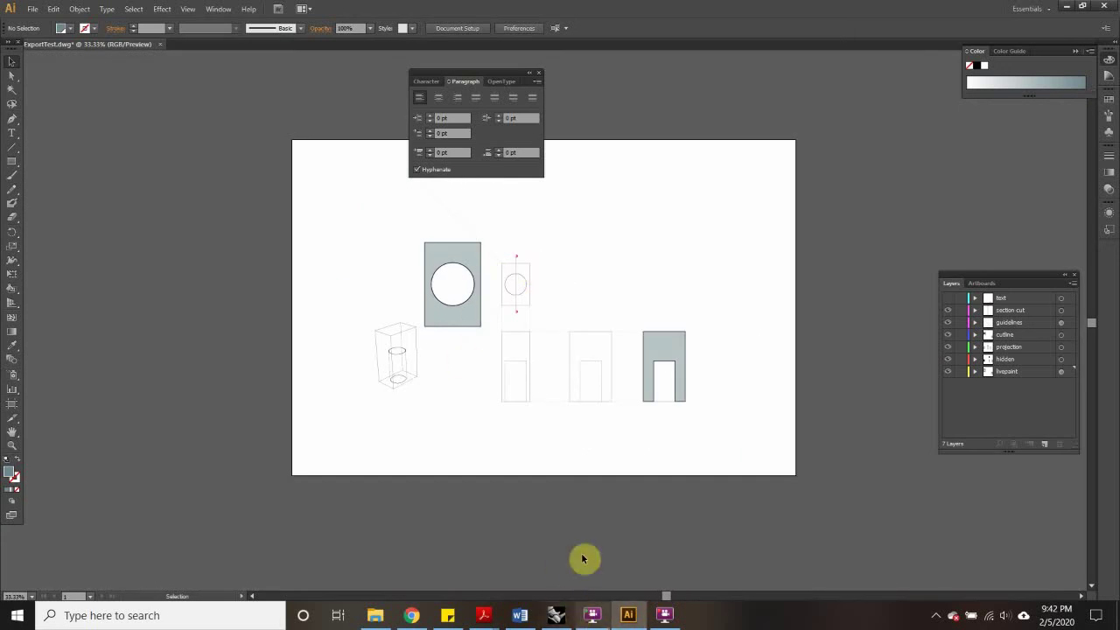
Step: Save the drawing as an Adobe Illustrator file named RhinoExportTest in the Week 3 folder
left_click(39, 8)
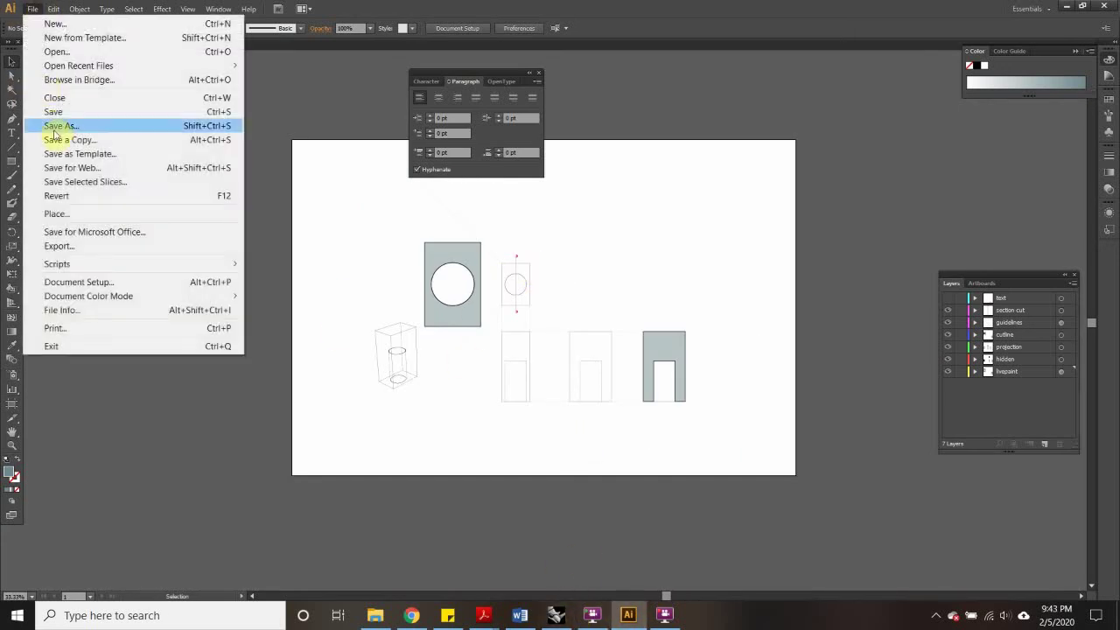
left_click(48, 110)
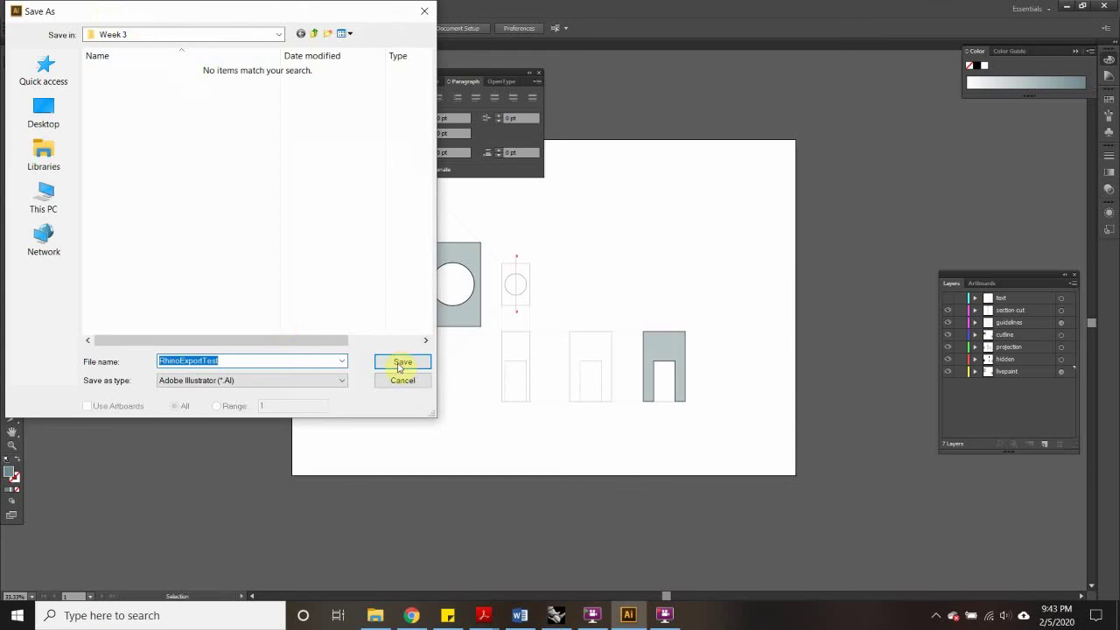
left_click(595, 617)
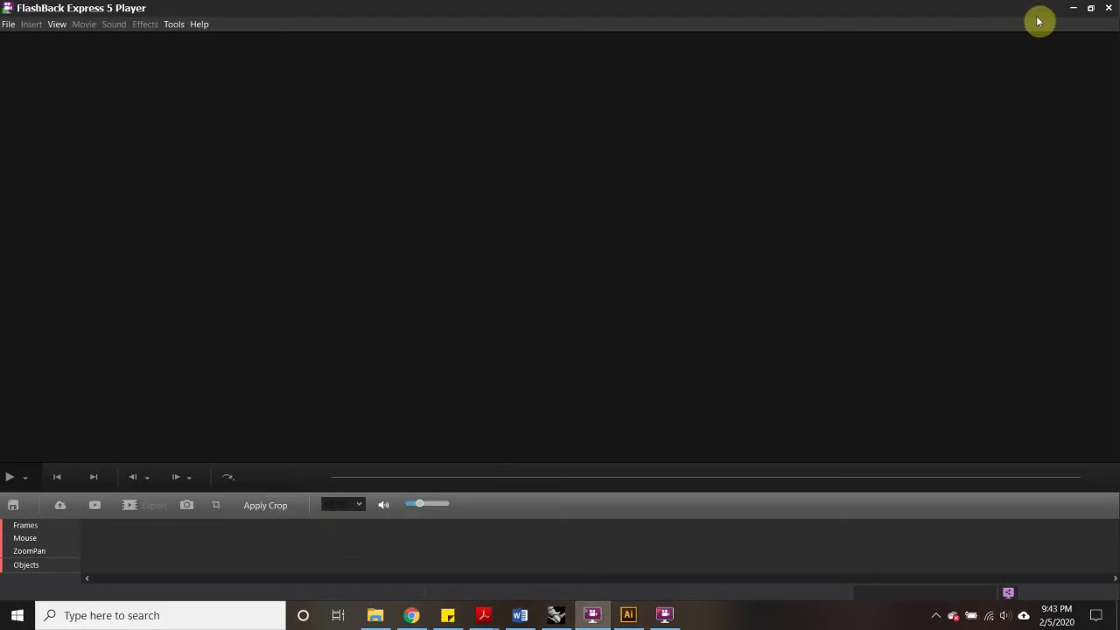